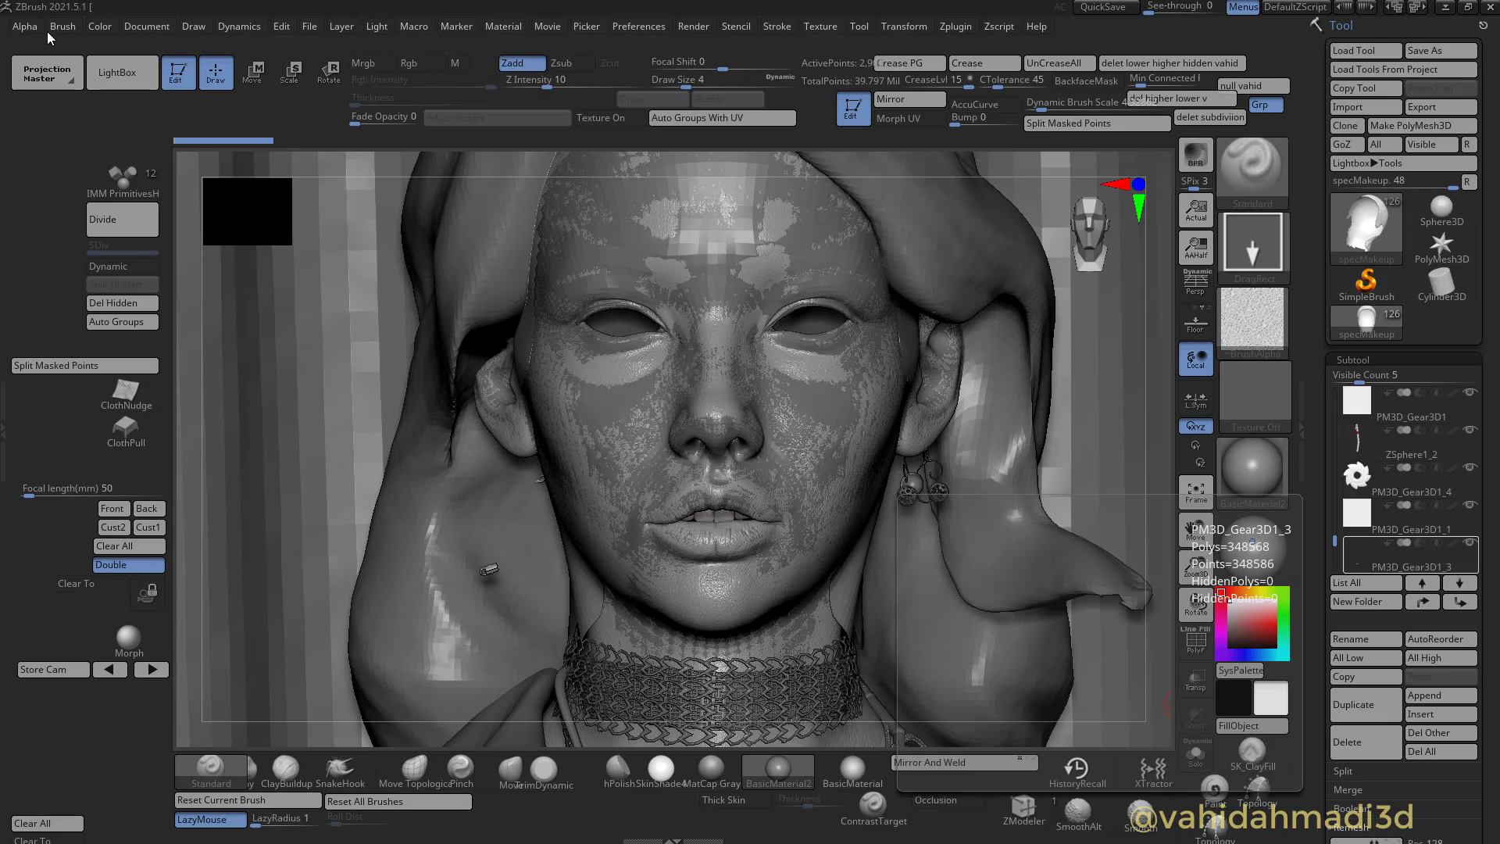
Make the body mesh uvupda4 the active subtool by picking the face, and isolate it in Solo mode
left_click_drag(36, 14, 124, 28)
key("Escape")
left_click(1200, 767)
right_click_drag(1222, 817, 1217, 784, "ctrl")
left_click(1196, 762)
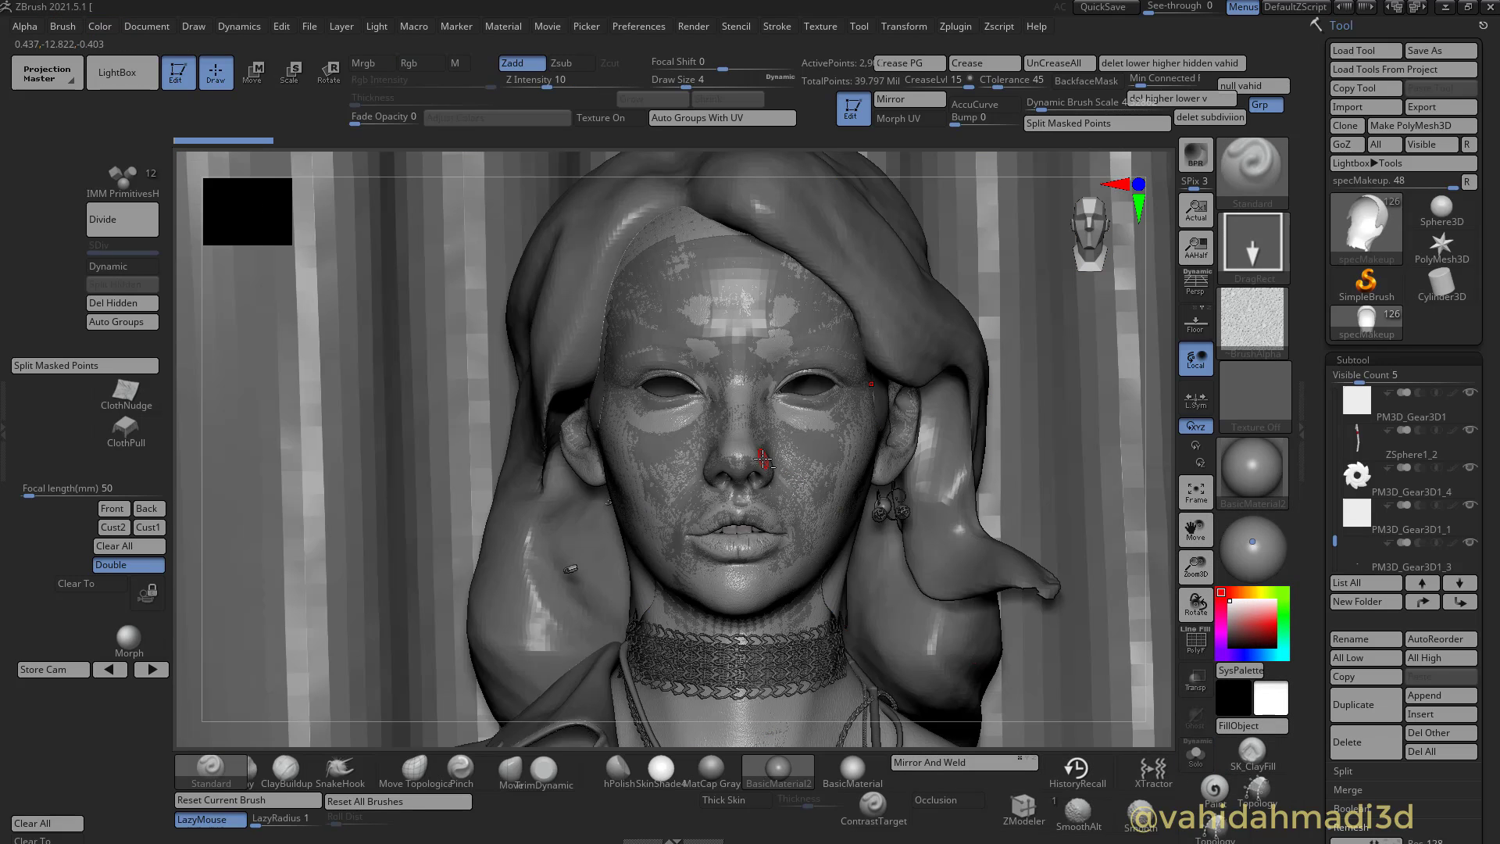
left_click(763, 460, "alt")
left_click(1197, 762)
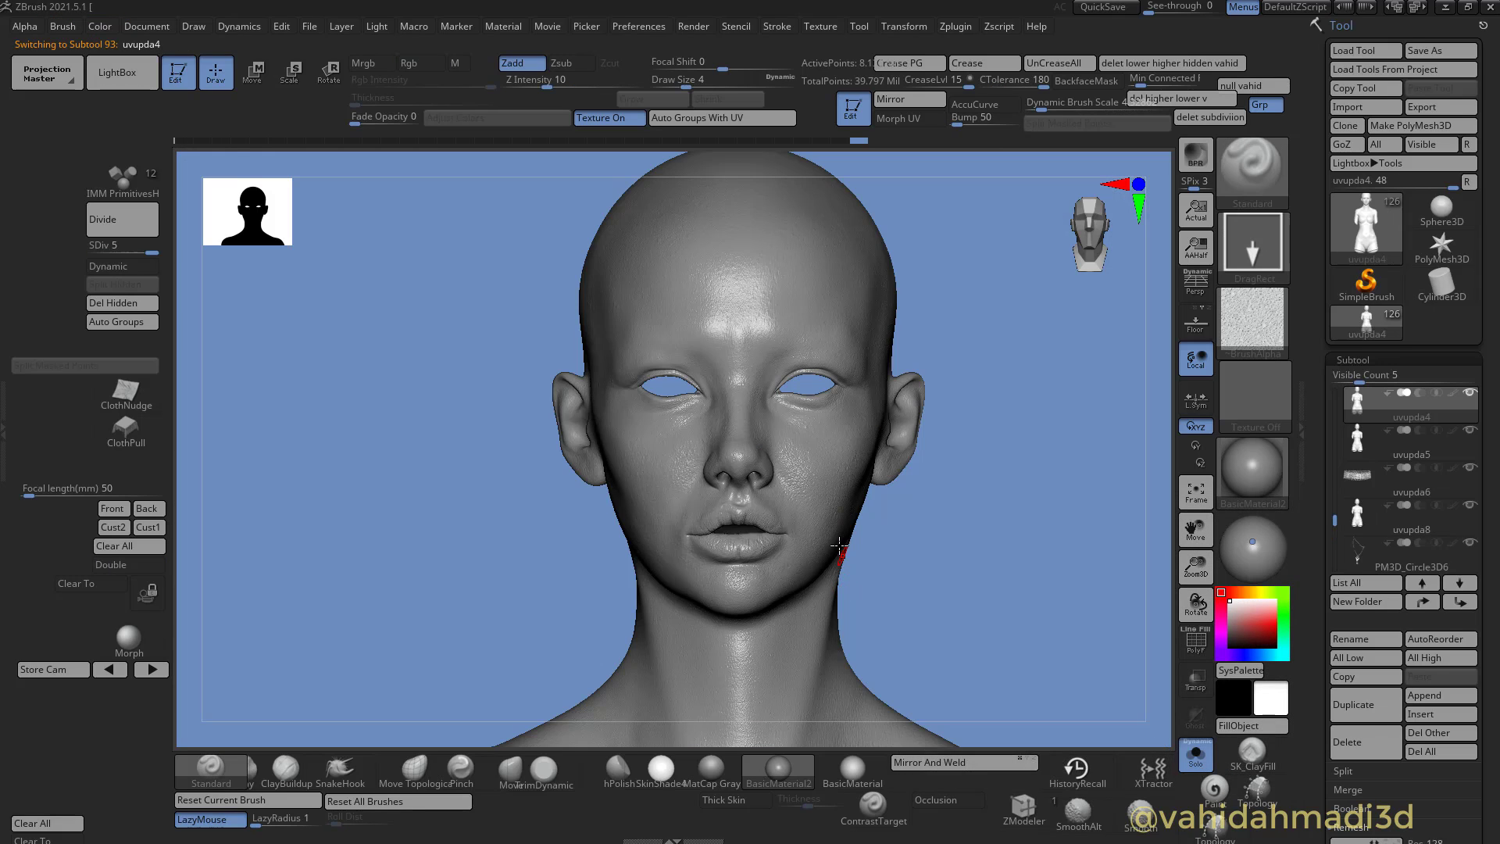
right_click_drag(769, 491, 840, 529, "alt")
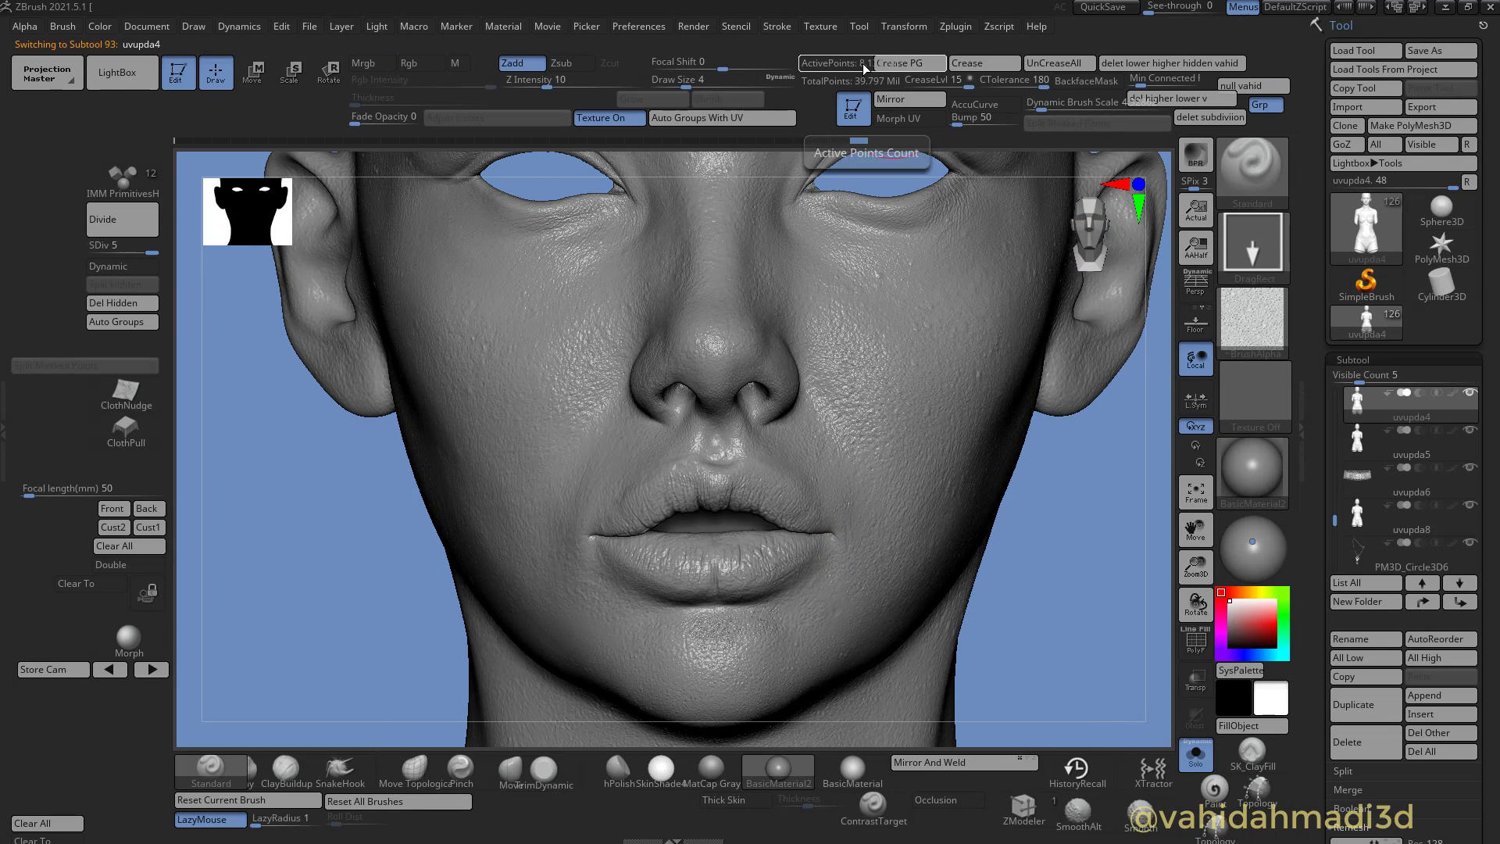
Restore the standard user interface layout
key("ctrl")
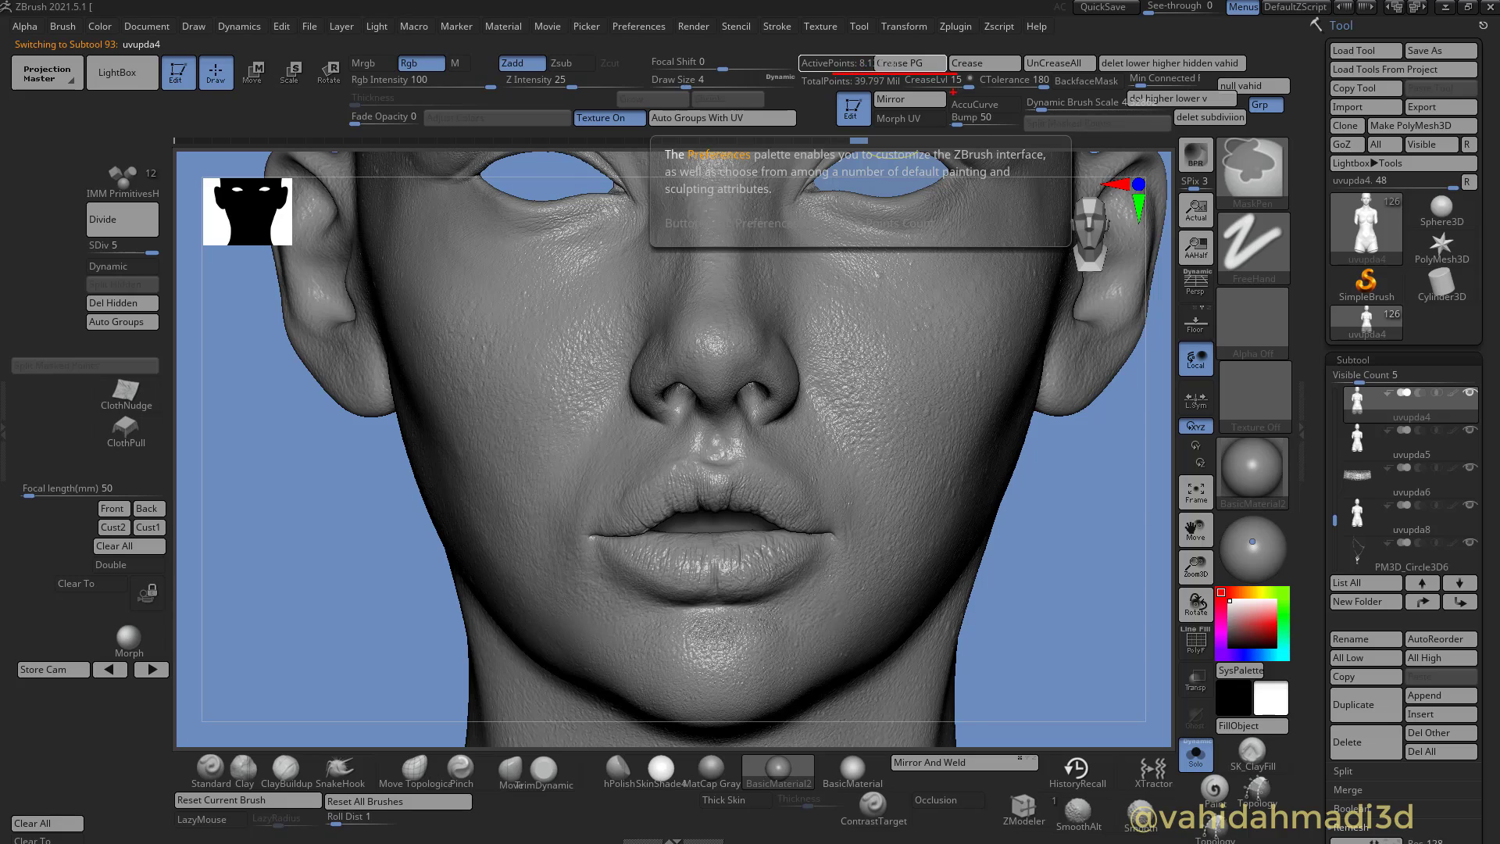
left_click(638, 26)
left_click(663, 83)
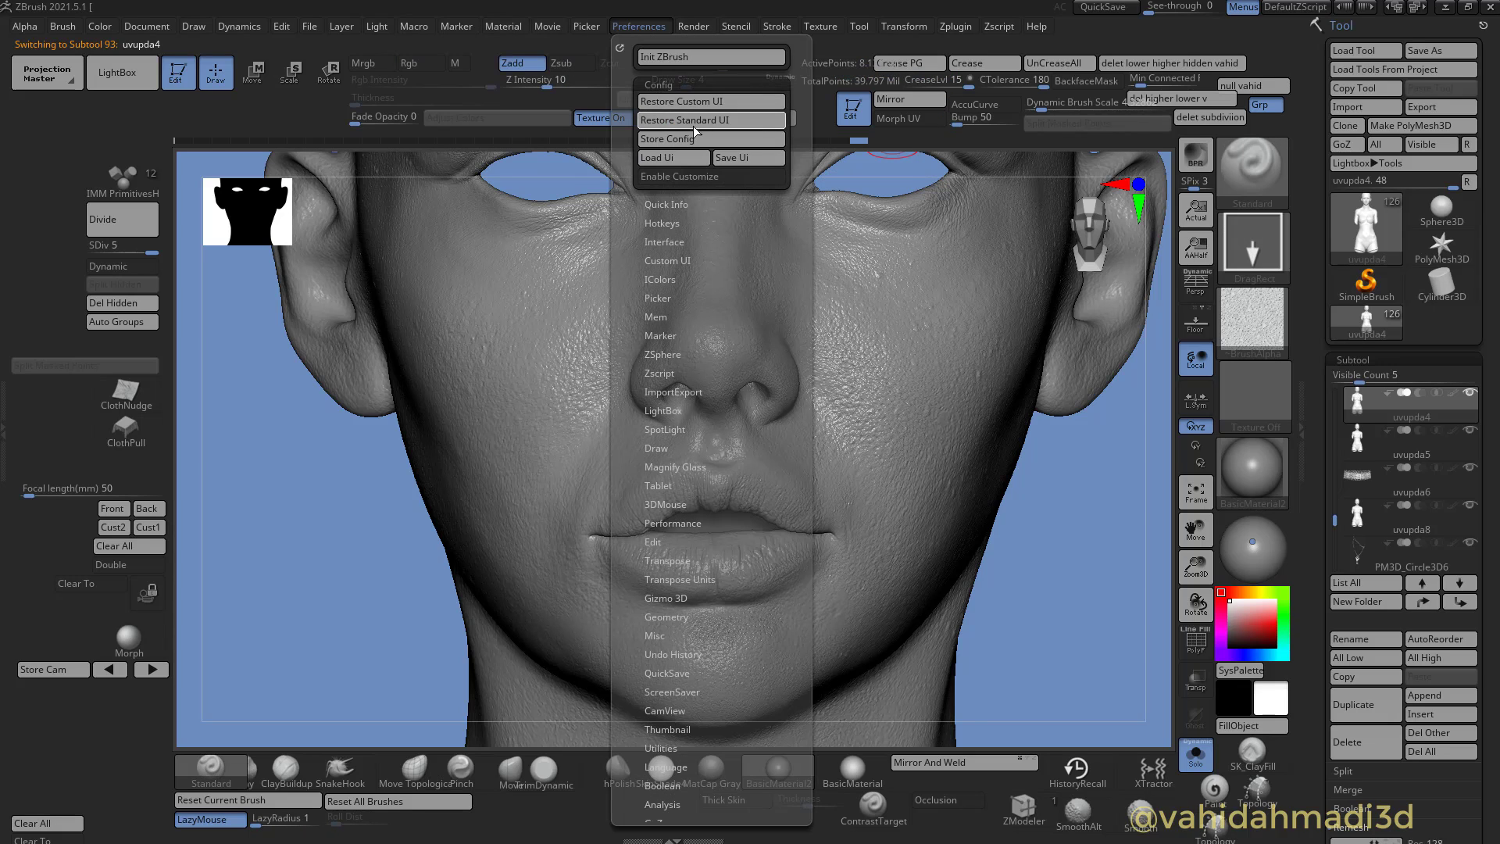
left_click(710, 120)
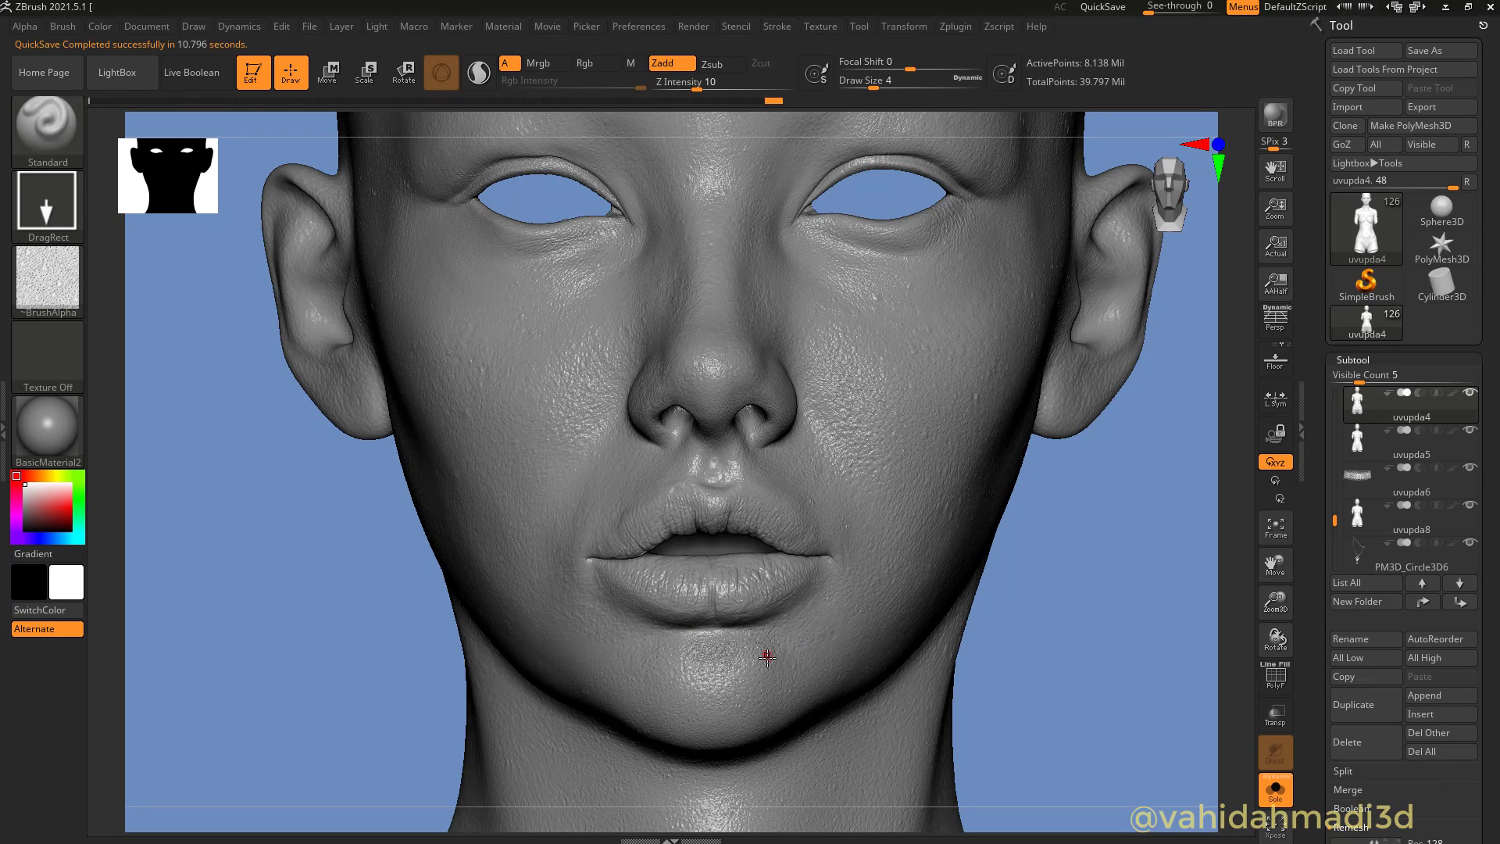
left_click_drag(768, 654, 748, 494, "alt")
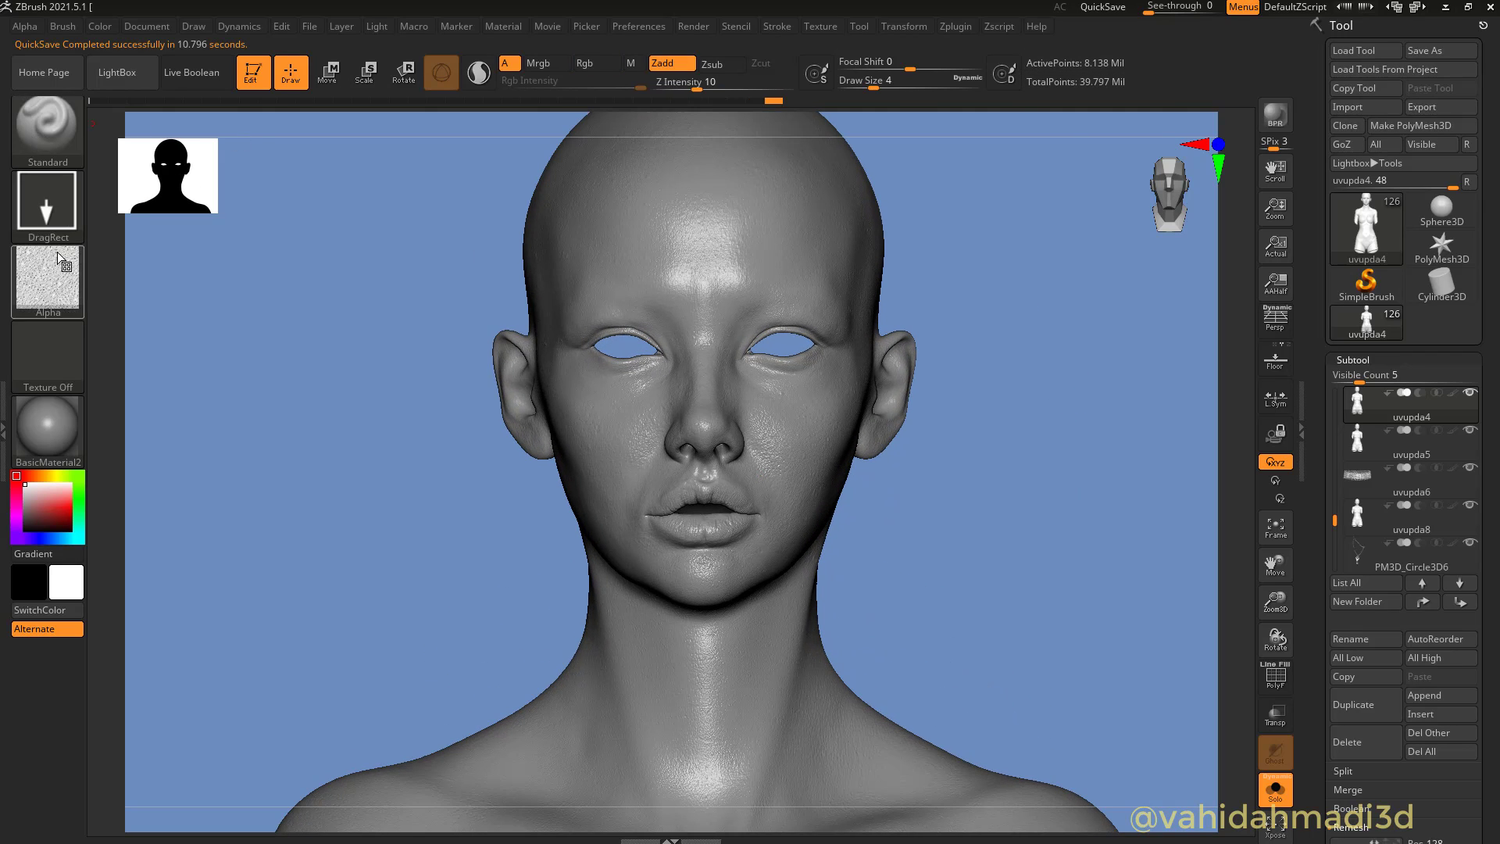
Reset the current Standard brush to its default settings
mouse_move(59, 258)
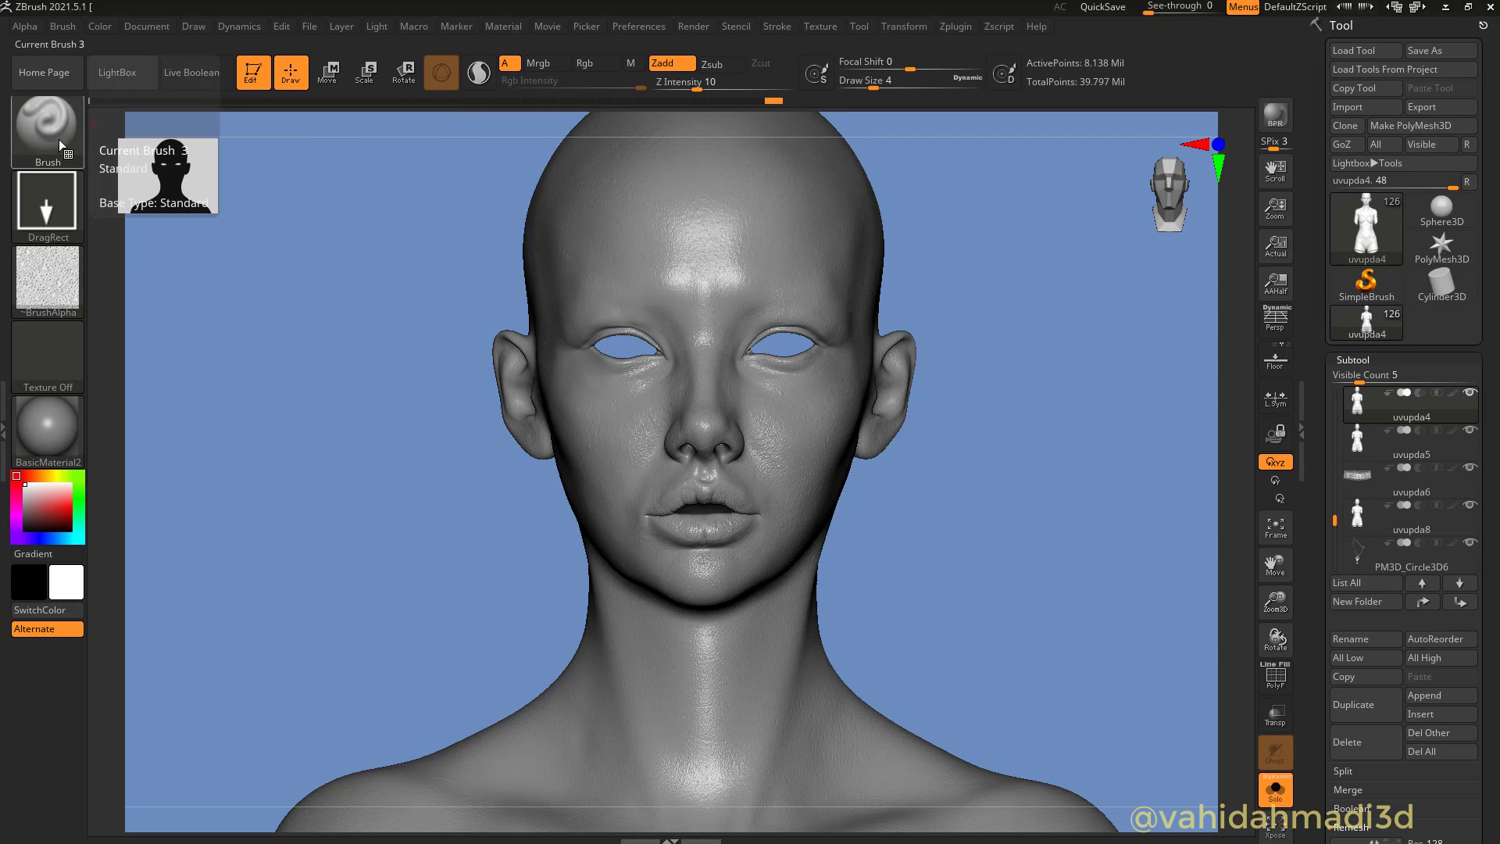
left_click(63, 26)
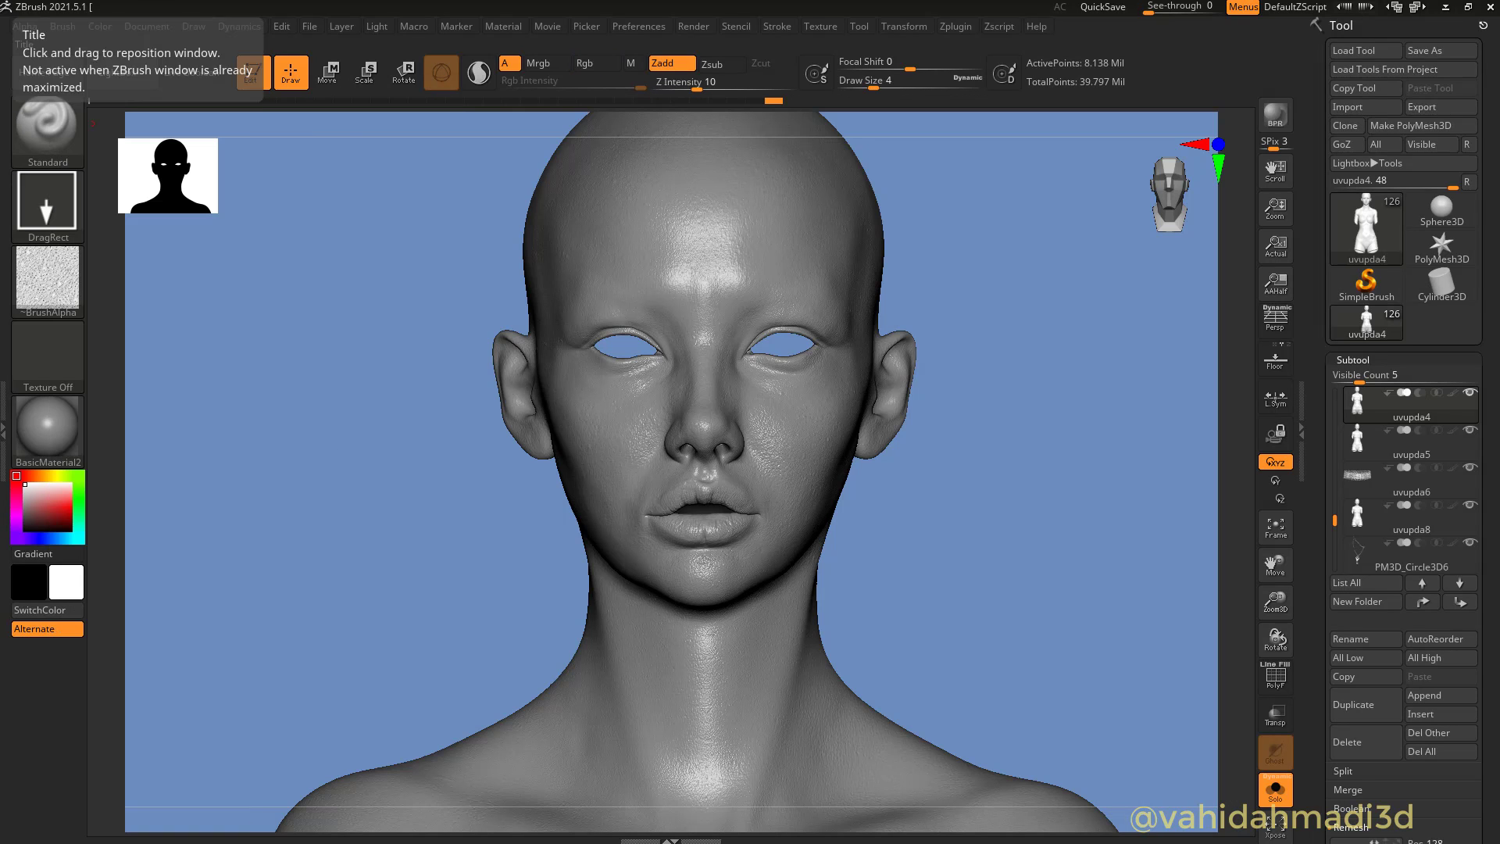
left_click(67, 29)
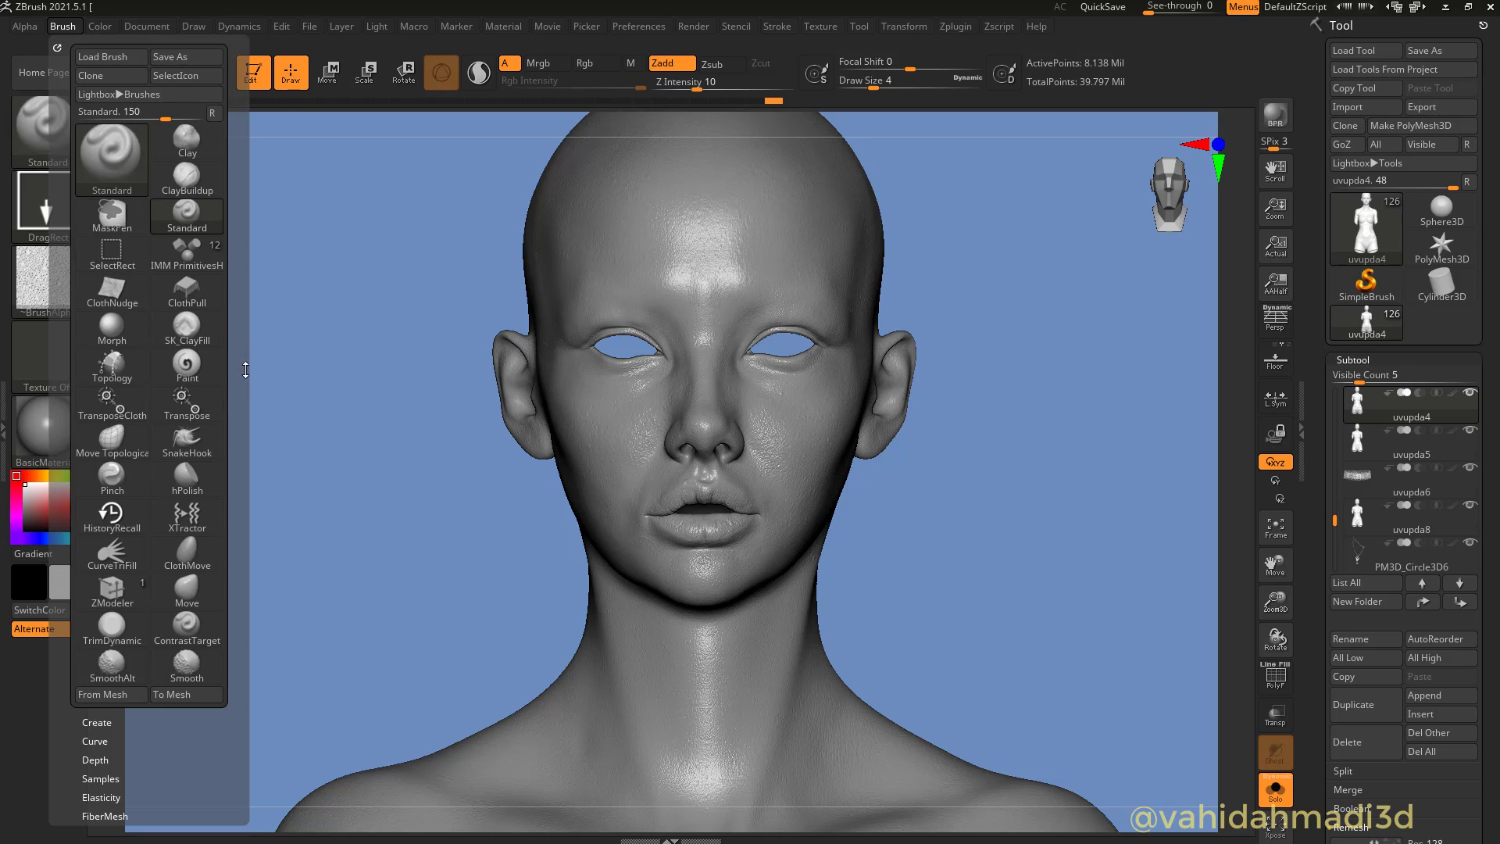
scroll(161, 580, "down", 10)
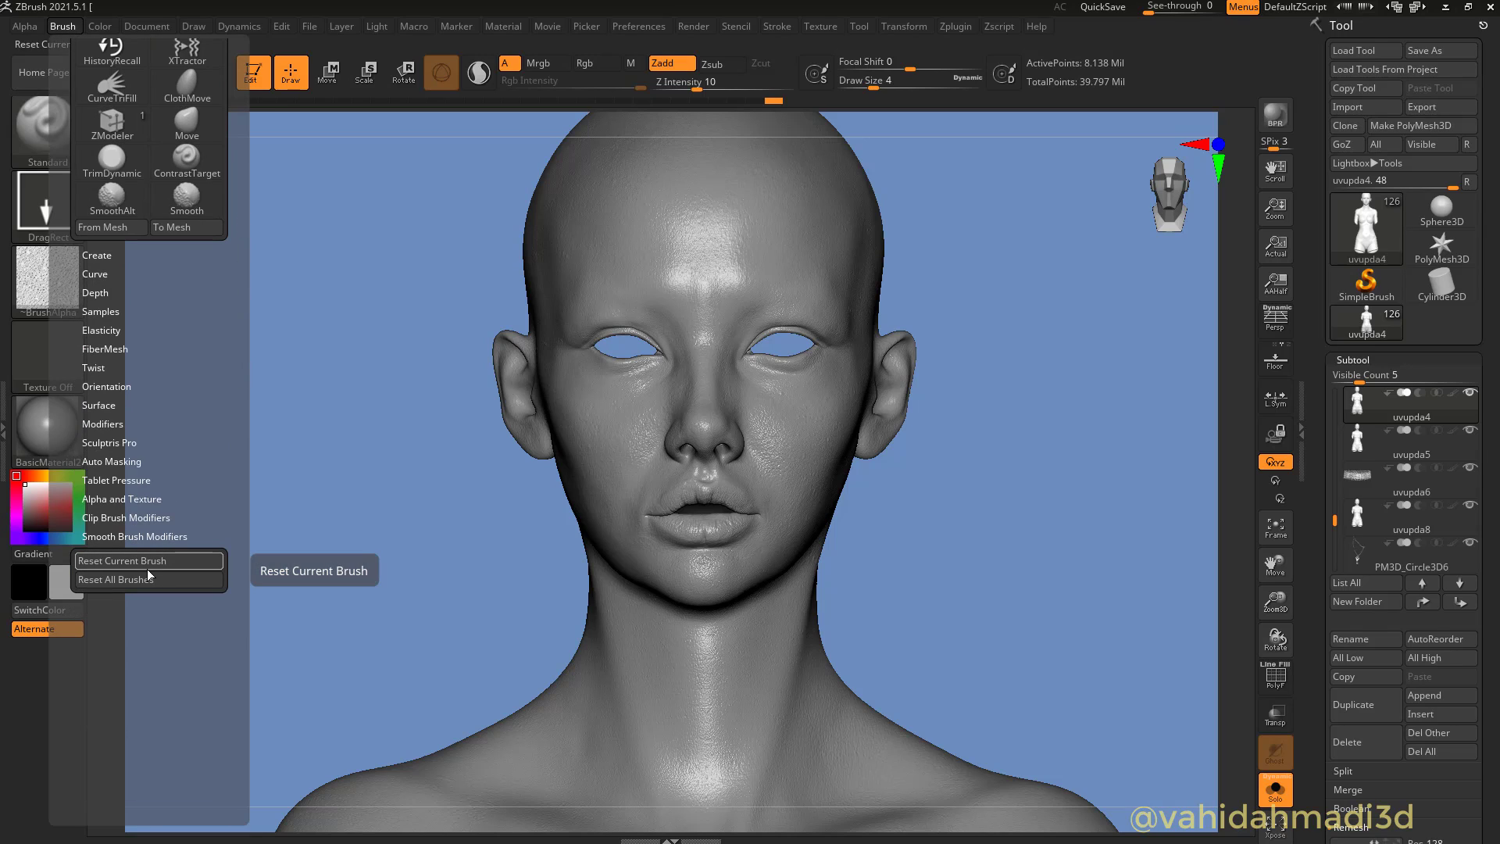
left_click(147, 562)
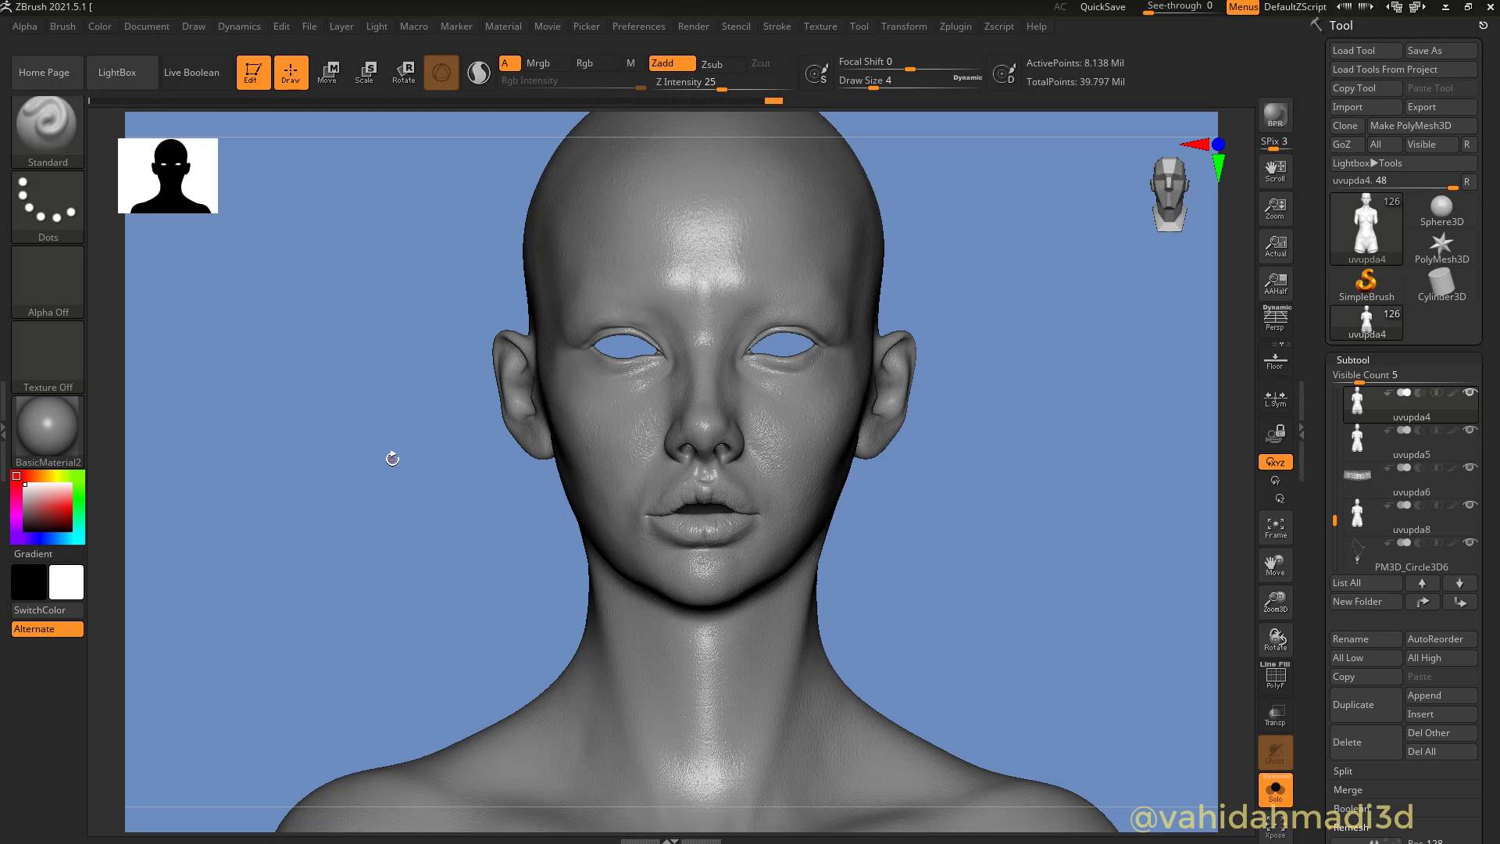
Choose the ContrastTarget brush and set its draw size to about 46
left_click(50, 133)
mouse_move(300, 369)
key("c")
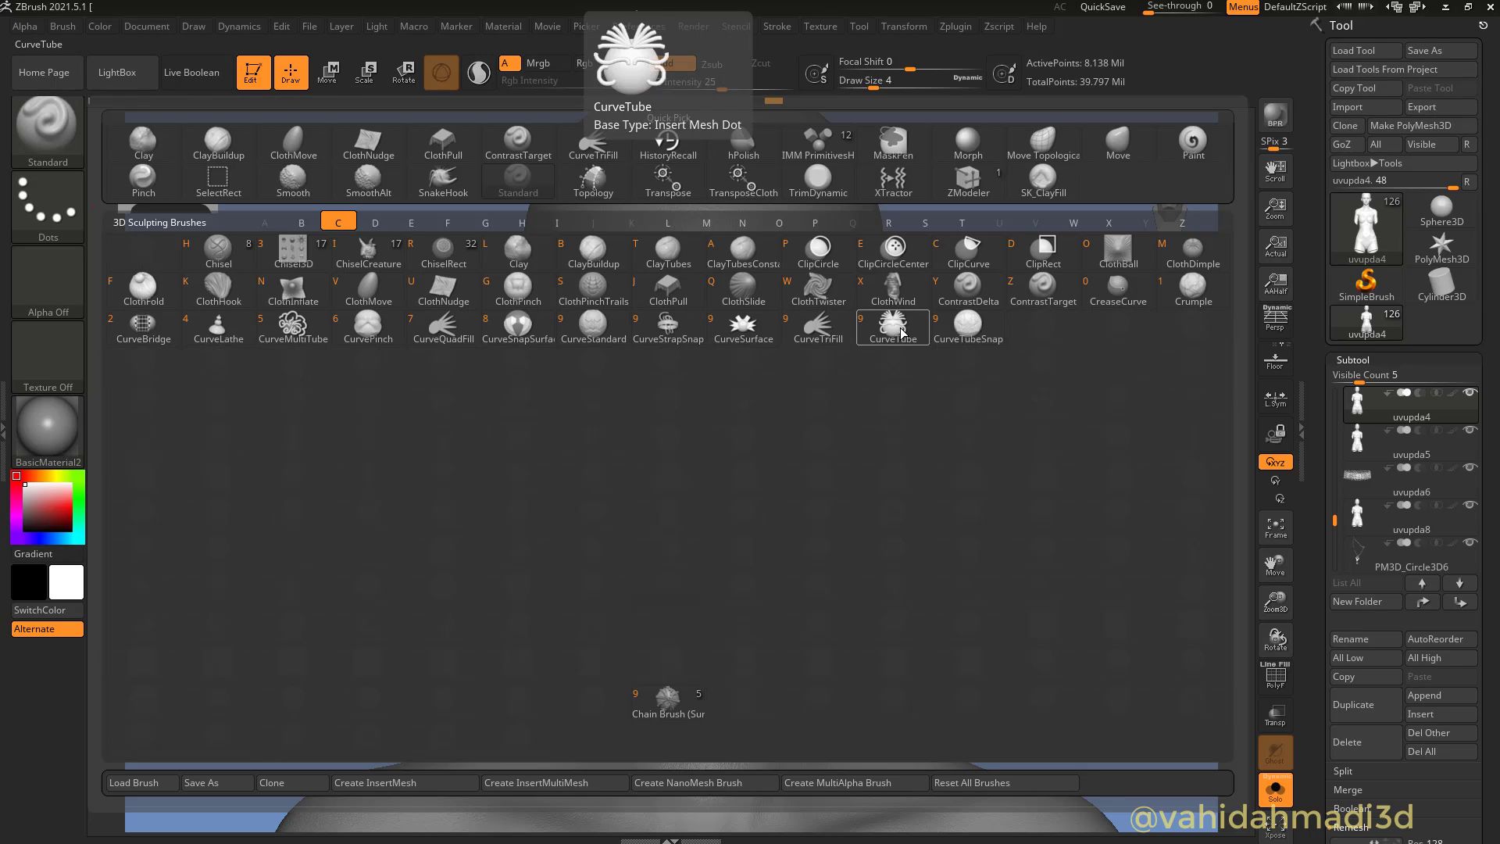
left_click(1046, 292)
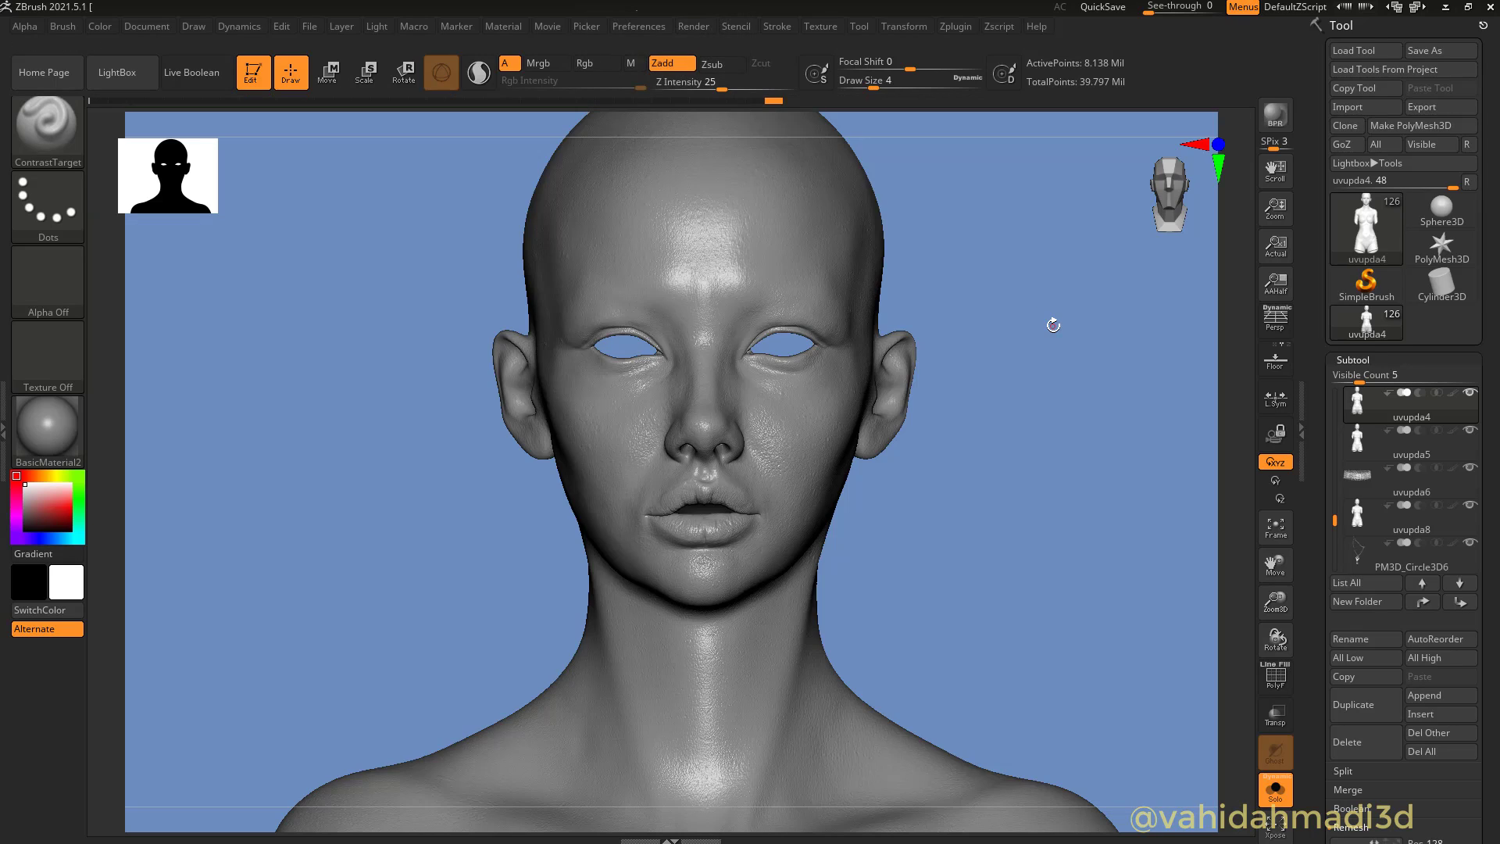
key("space")
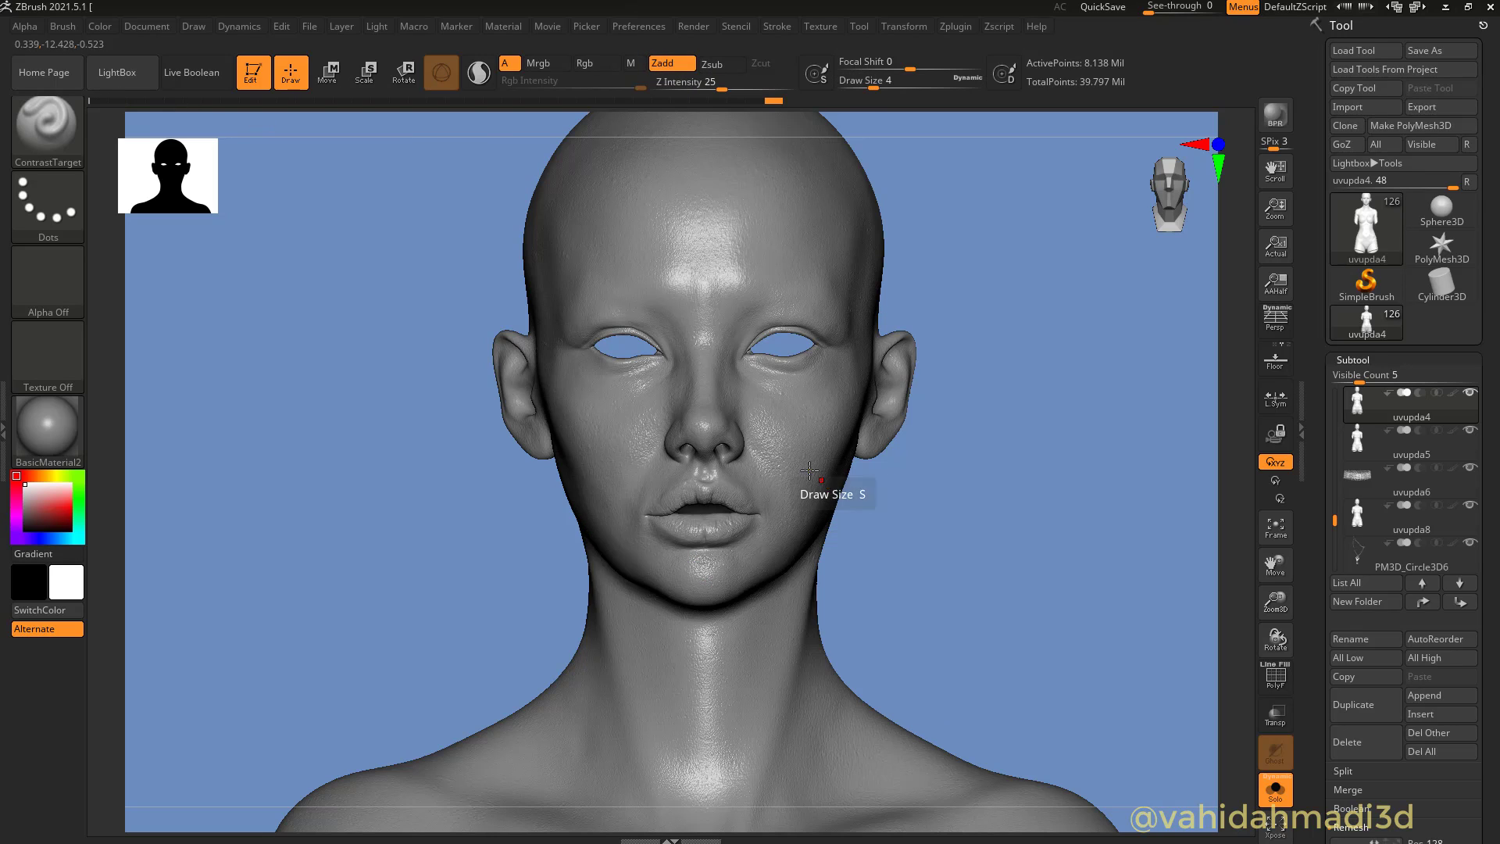
key("space")
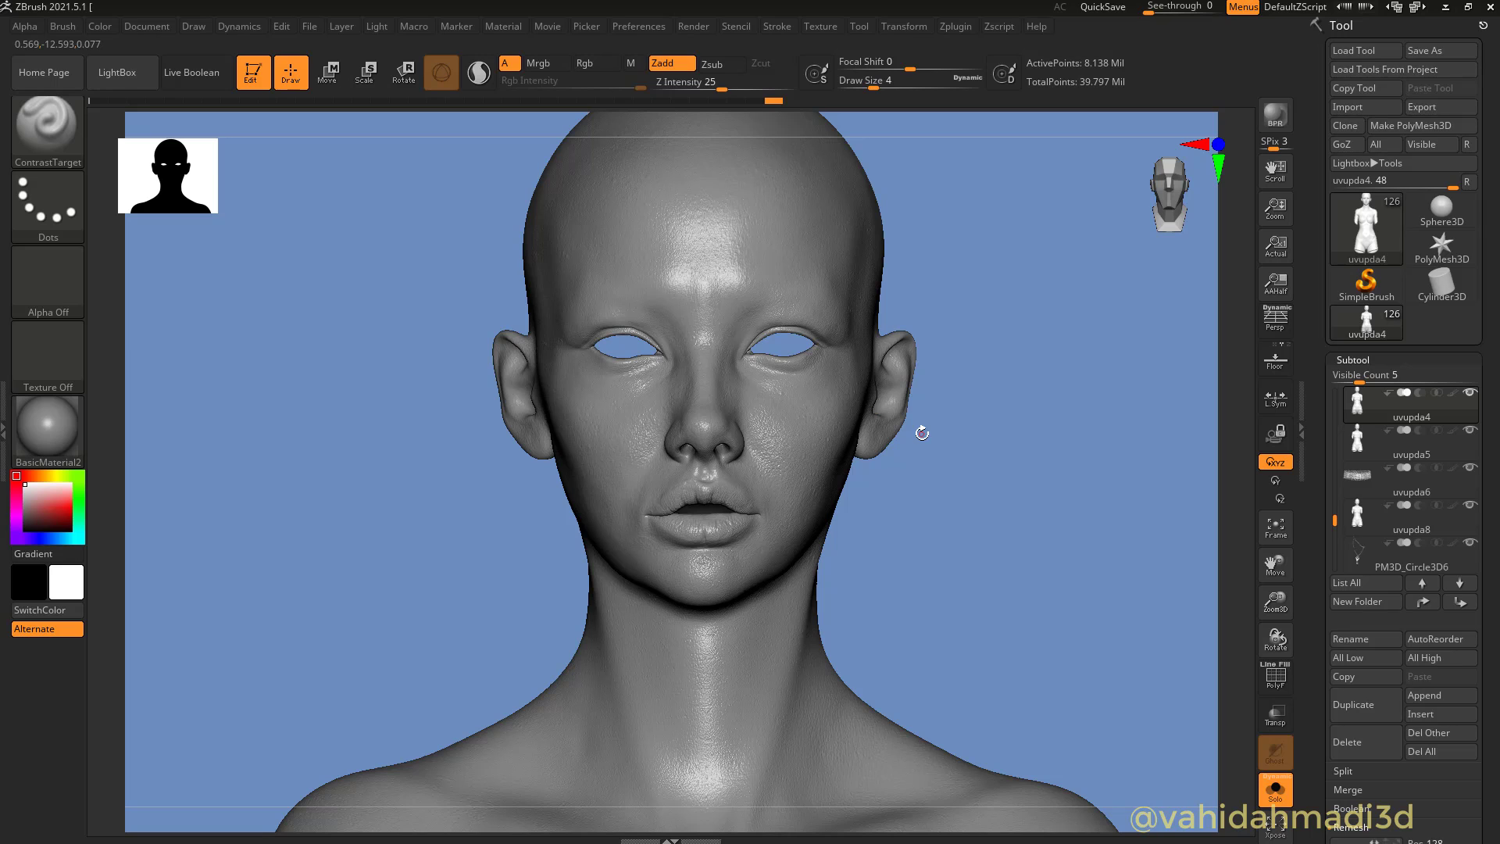
right_click_drag(1058, 449, 1016, 454)
right_click_drag(778, 447, 762, 500, "ctrl")
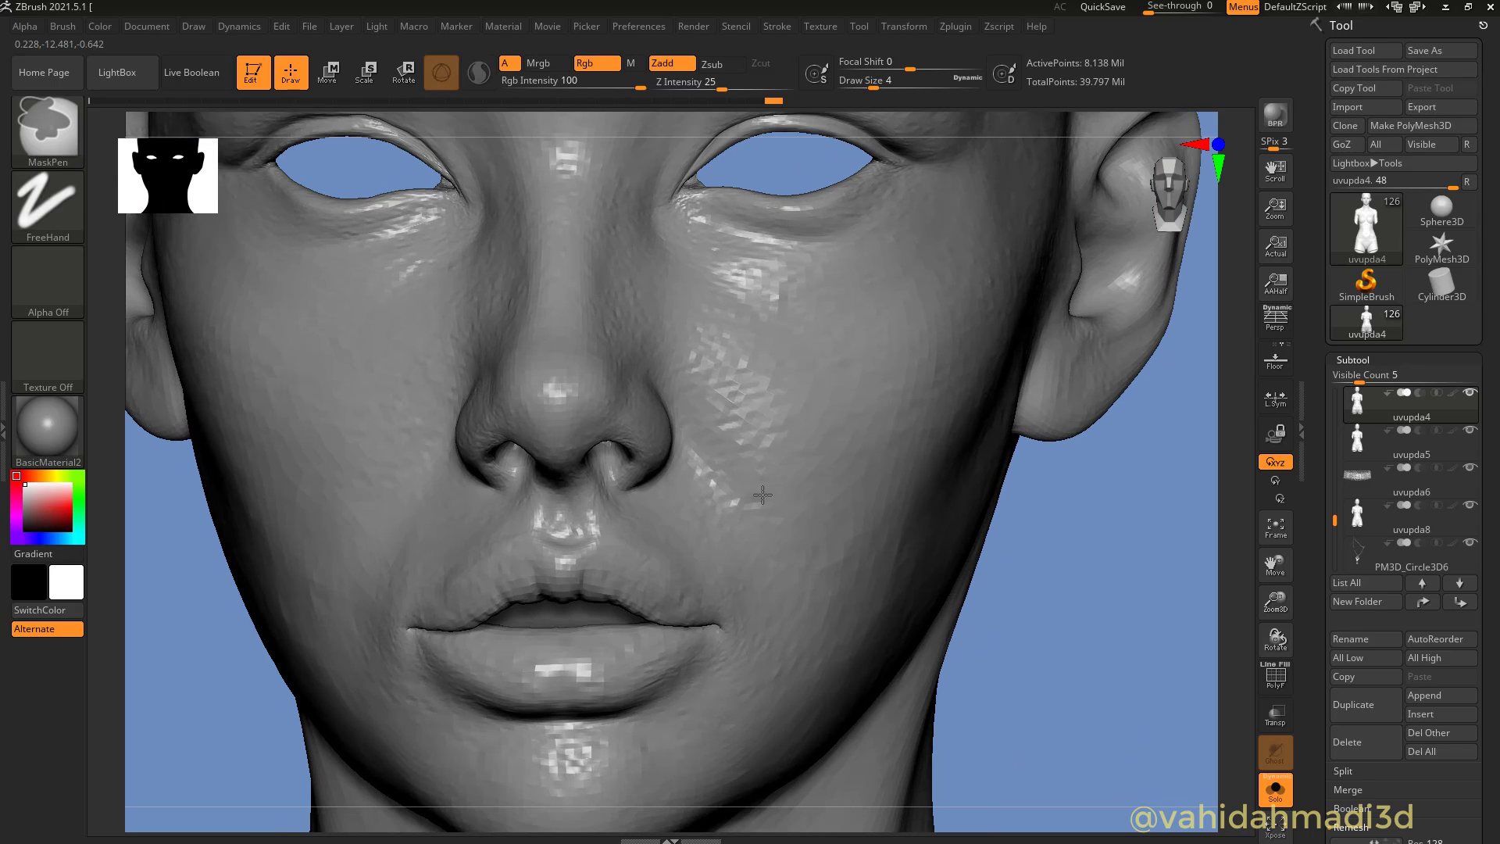
key("s")
left_click_drag(753, 471, 788, 471)
Store a morph target for the body mesh
left_click_drag(1491, 544, 1463, 399)
left_click(1414, 487)
left_click_drag(1413, 496, 1420, 714)
left_click(1352, 155)
Intensify the pore detail on the cheeks and nose with the ContrastTarget brush, setting Z Intensity to 17
right_click_drag(876, 393, 948, 439, "alt")
mouse_move(938, 559)
right_mouse_down("ctrl")
mouse_move(891, 469)
mouse_move(933, 581)
right_mouse_up("ctrl")
mouse_move(871, 452)
right_mouse_down("alt")
mouse_move(873, 435)
mouse_move(878, 469)
right_mouse_up("alt")
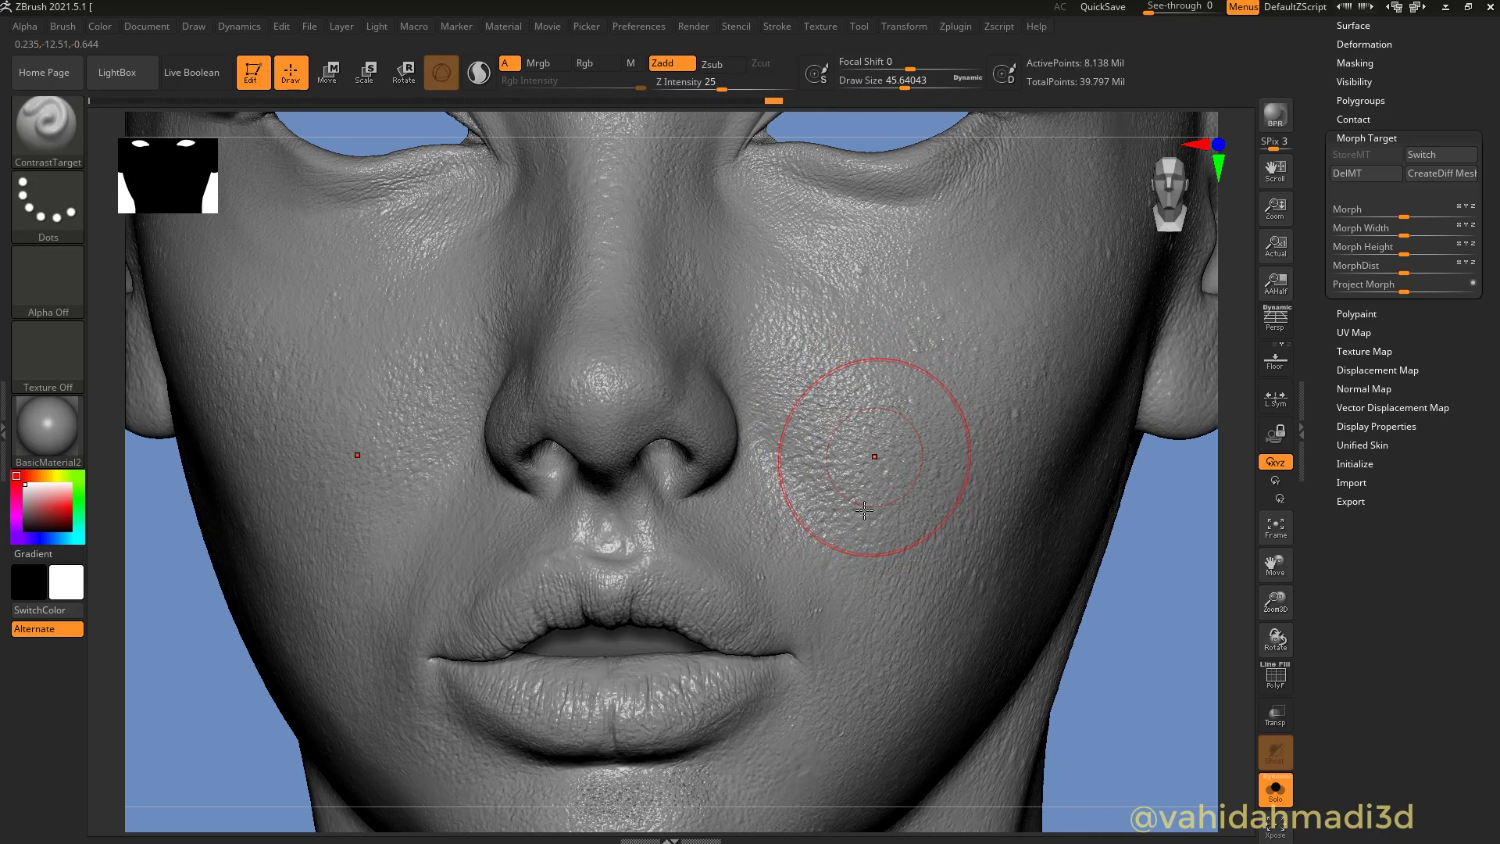
mouse_move(856, 545)
left_mouse_down()
mouse_move(862, 440)
mouse_move(788, 373)
mouse_move(881, 407)
mouse_move(857, 575)
left_mouse_up()
key("space")
mouse_move(760, 438)
right_mouse_down("alt")
mouse_move(766, 497)
mouse_move(892, 450)
right_mouse_up("alt")
left_click_drag(922, 457, 863, 544)
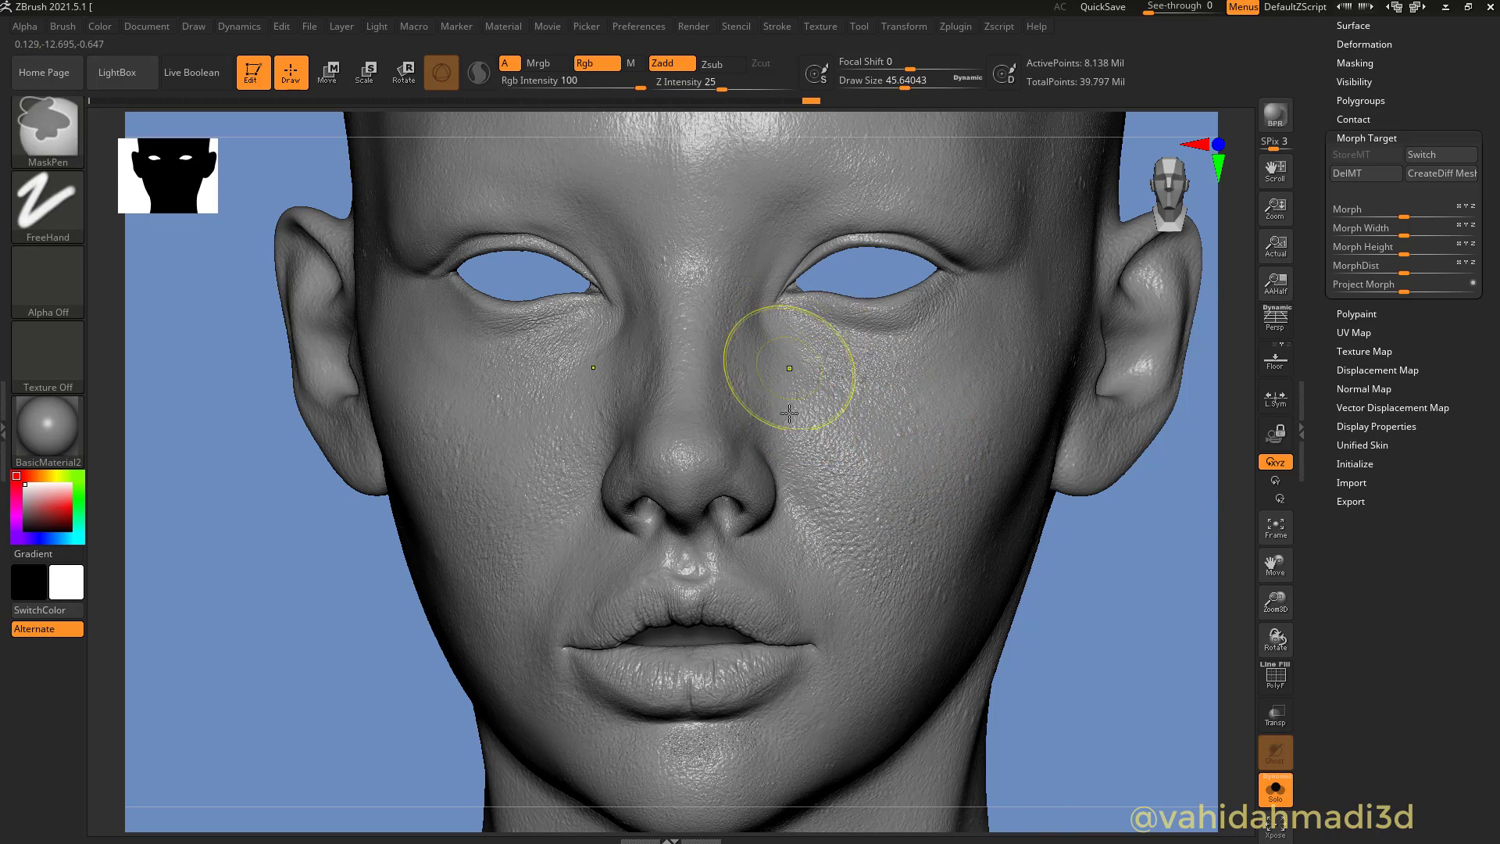
right_click_drag(822, 344, 782, 384, "ctrl")
left_click_drag(640, 473, 682, 539)
right_click_drag(664, 197, 744, 323, "alt")
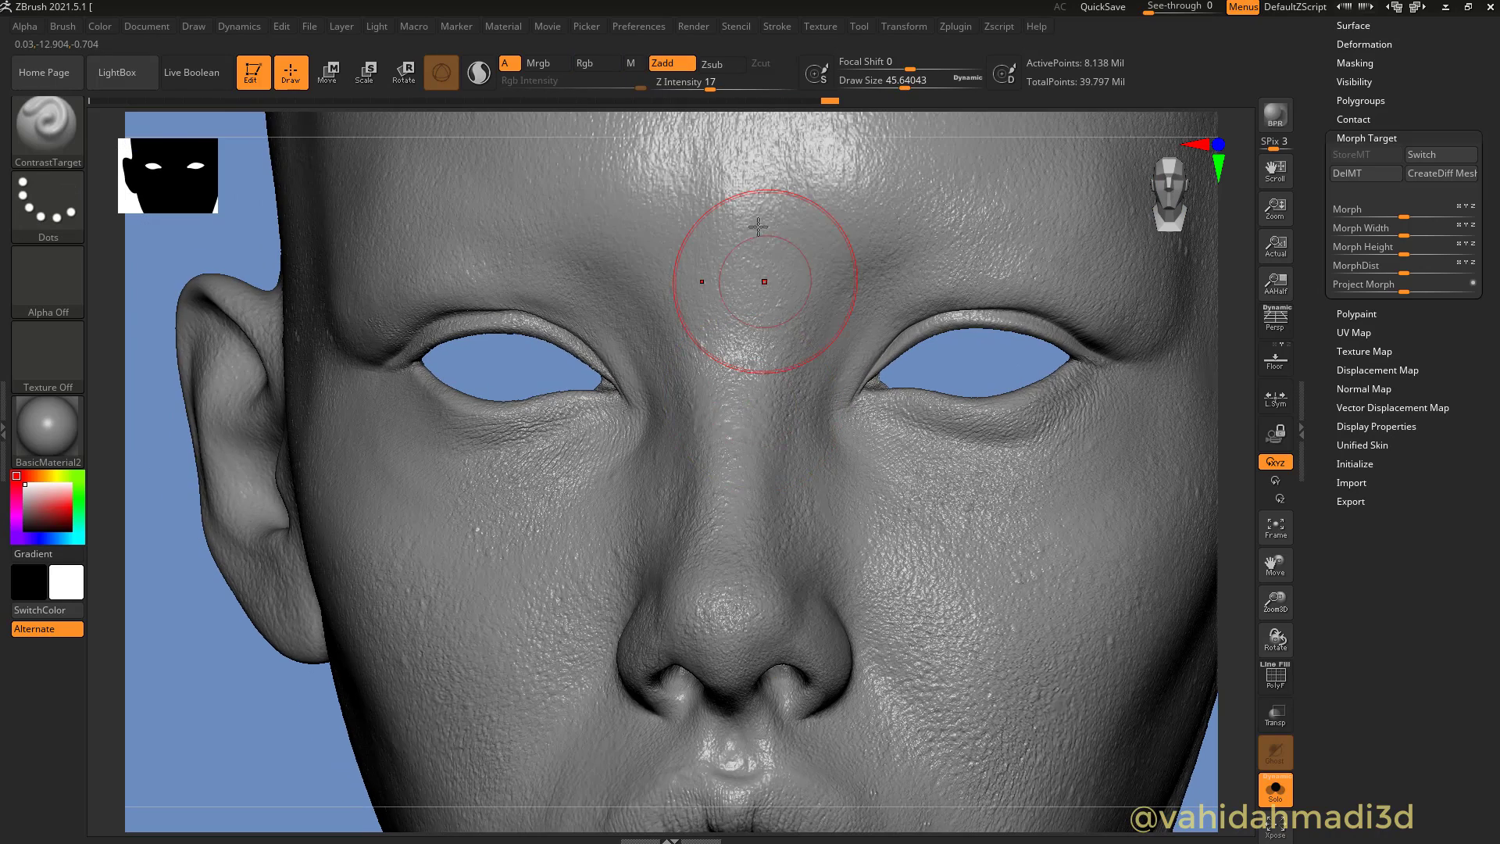
Enlarge the brush to a draw size of about 69 and strengthen the skin detail across the forehead and brow
right_click_drag(755, 267, 764, 397, "alt")
key("]")
key("]")
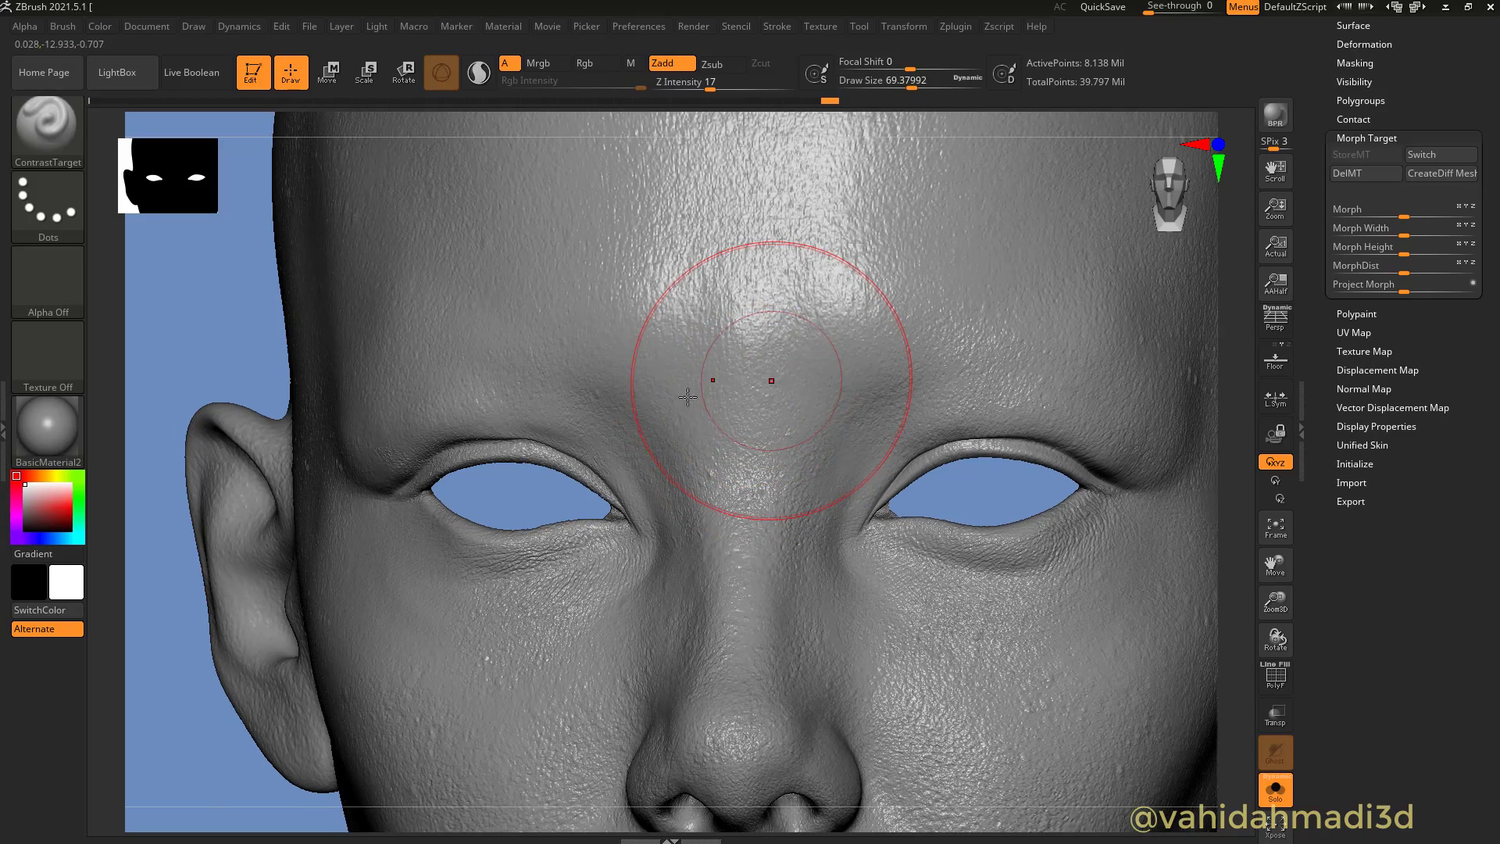
left_click_drag(695, 424, 820, 463)
right_click_drag(777, 485, 665, 484)
mouse_move(776, 308)
left_mouse_down()
mouse_move(707, 308)
mouse_move(537, 484)
left_mouse_up()
right_click_drag(781, 476, 820, 461, "alt")
right_click_drag(836, 476, 847, 419, "ctrl")
right_click_drag(688, 367, 735, 363)
mouse_move(734, 359)
right_mouse_down("ctrl")
mouse_move(743, 392)
mouse_move(674, 360)
mouse_move(684, 289)
right_mouse_up("ctrl")
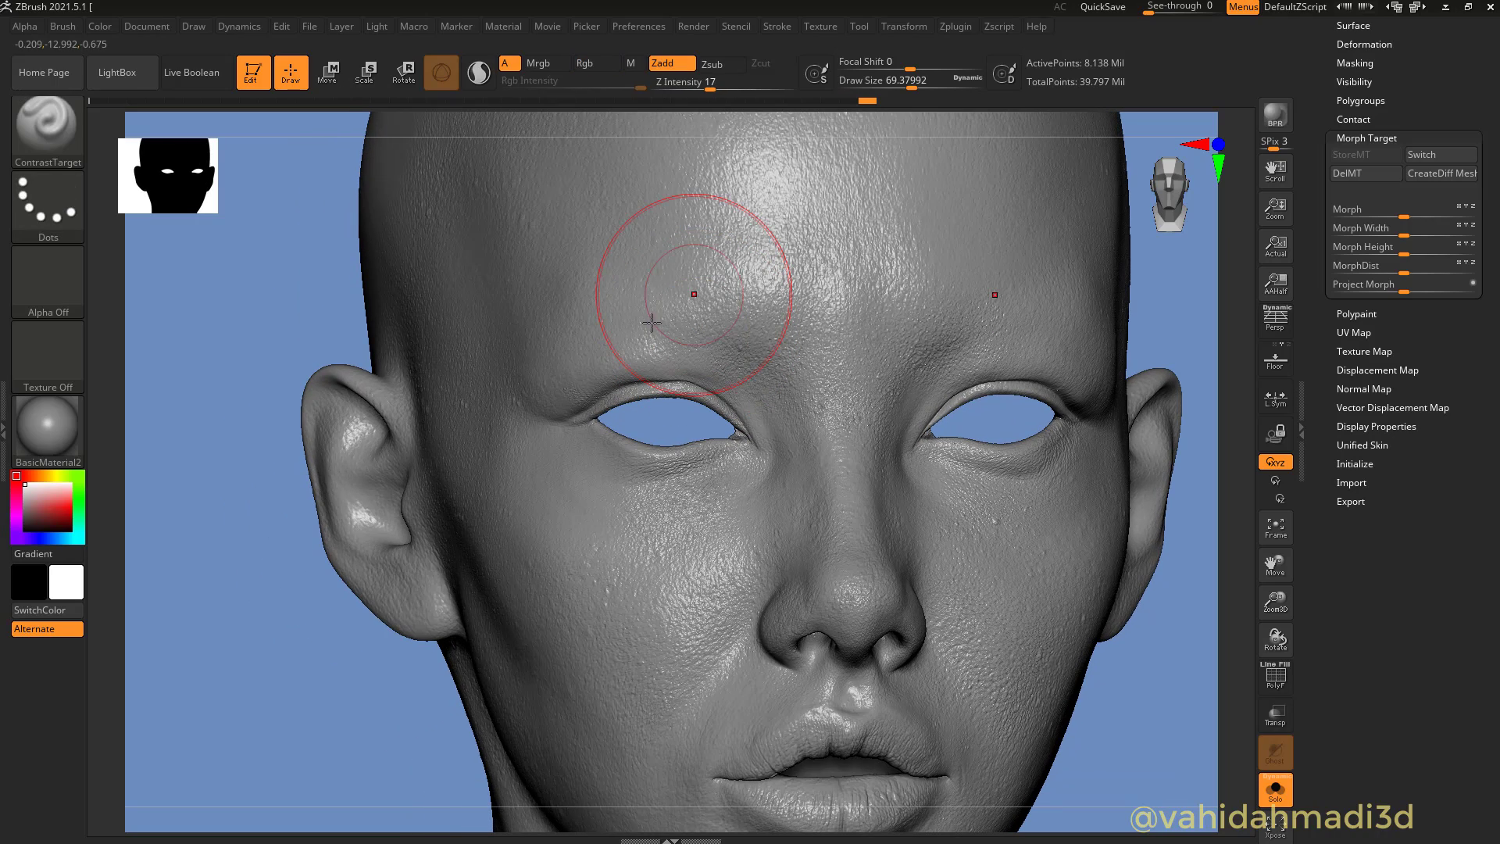
Brush stronger skin contrast over the side of the cheek, the jaw and the chin
right_click_drag(537, 534, 586, 414)
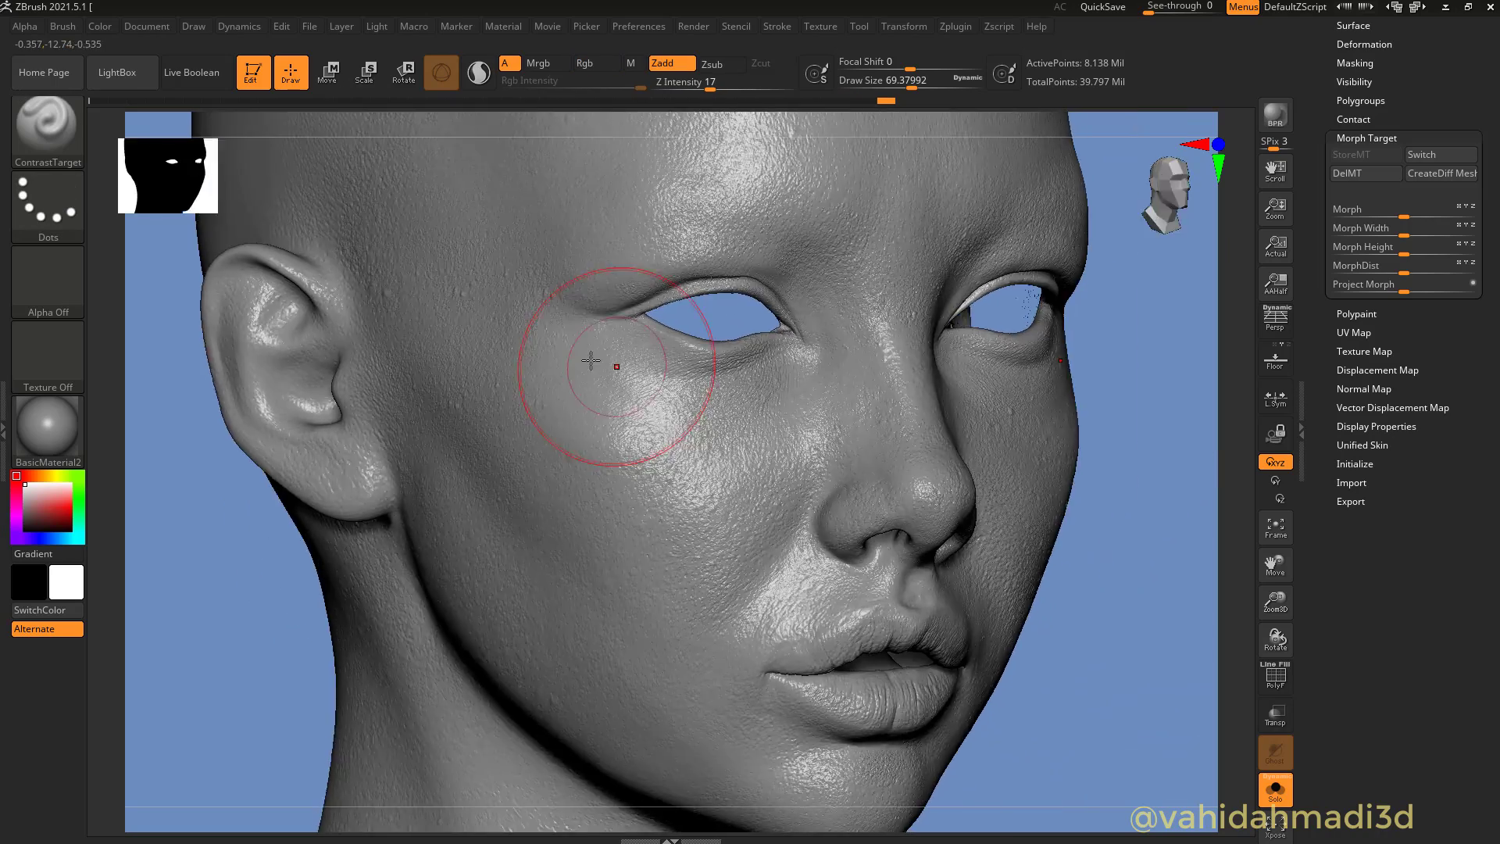
right_click_drag(601, 531, 638, 454, "alt")
mouse_move(642, 350)
right_mouse_down("ctrl")
mouse_move(653, 385)
mouse_move(630, 435)
right_mouse_up("ctrl")
left_click_drag(586, 520, 637, 582)
mouse_move(645, 586)
right_mouse_down("alt")
mouse_move(715, 445)
mouse_move(620, 425)
mouse_move(709, 400)
mouse_move(703, 301)
mouse_move(696, 382)
right_mouse_up("alt")
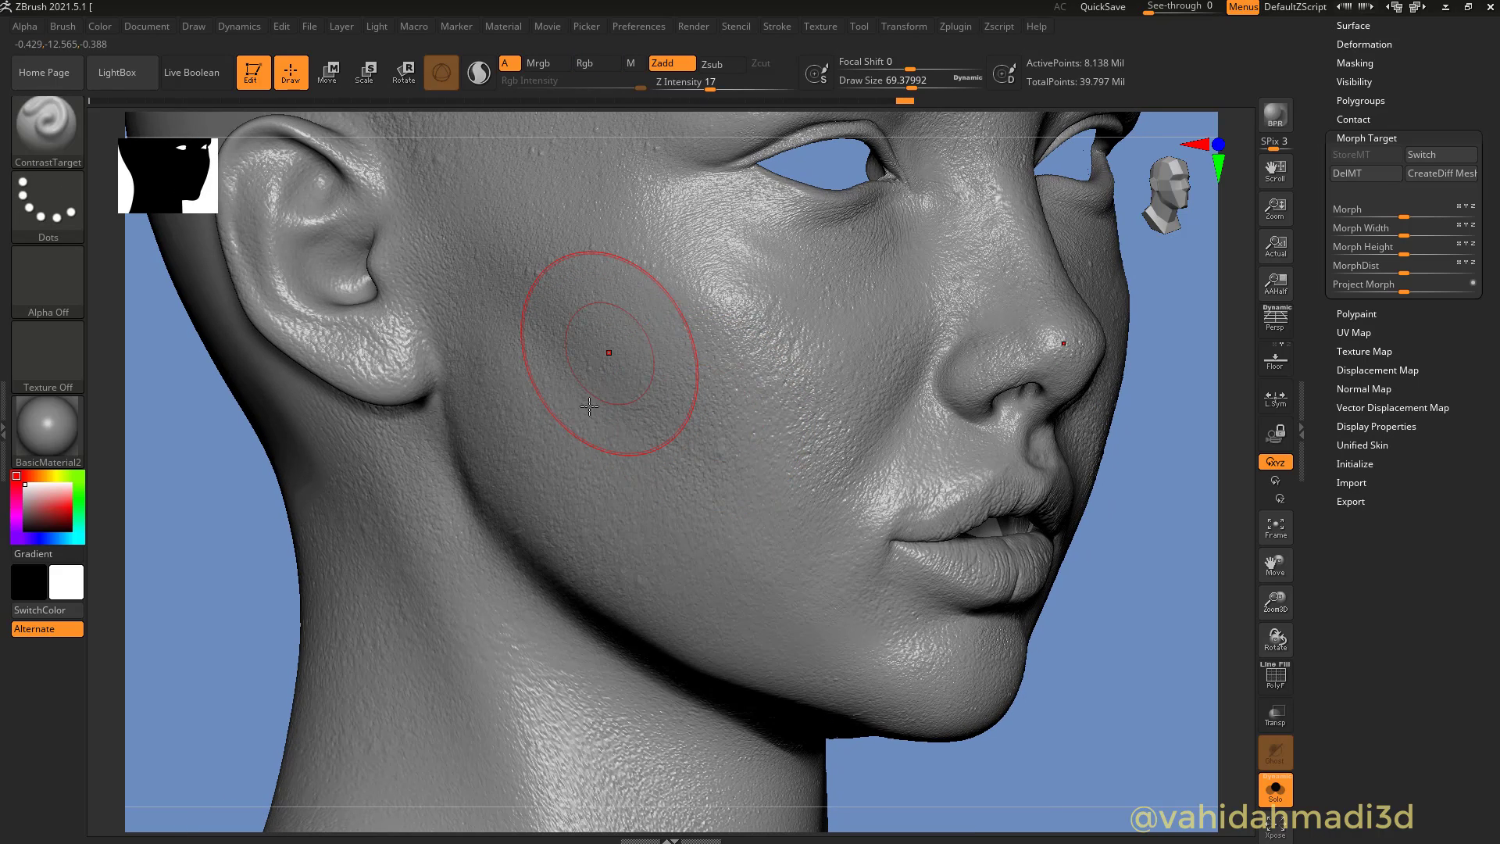
mouse_move(703, 547)
left_mouse_down()
mouse_move(793, 601)
mouse_move(957, 637)
left_mouse_up()
right_click_drag(1090, 647, 983, 510, "alt")
left_click_drag(983, 510, 952, 506)
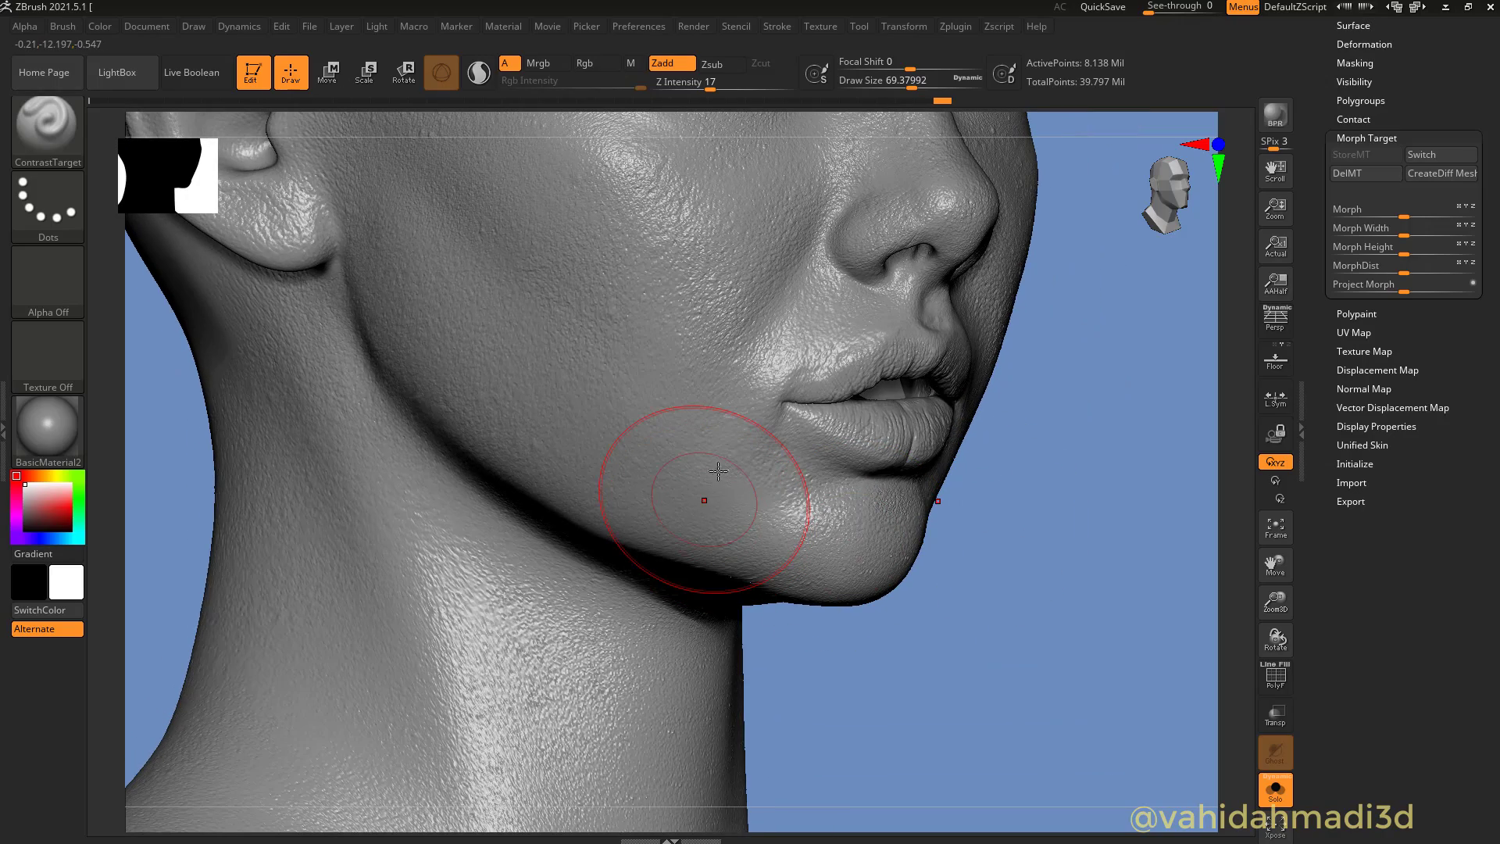
mouse_move(735, 489)
right_mouse_down()
mouse_move(921, 546)
mouse_move(866, 564)
right_mouse_up()
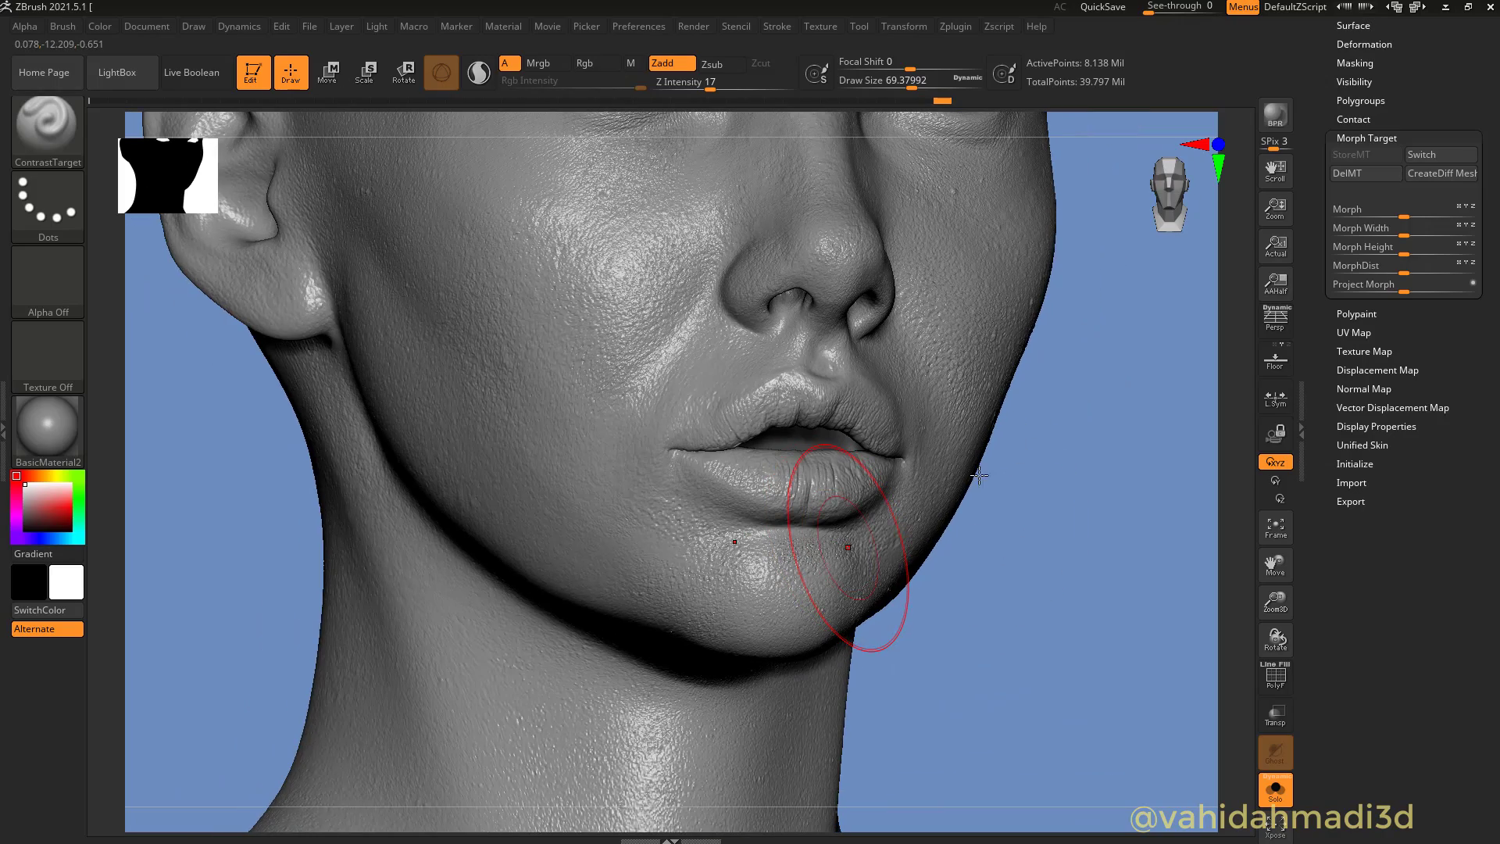
Strengthen the skin detail on the opposite cheek and jaw, and leave Solo mode to show the whole character
mouse_move(944, 510)
right_mouse_down()
mouse_move(1021, 516)
mouse_move(740, 636)
mouse_move(807, 484)
mouse_move(802, 528)
right_mouse_up()
right_click_drag(1039, 620, 1036, 547, "shift")
right_click_drag(1039, 389, 987, 610, "alt")
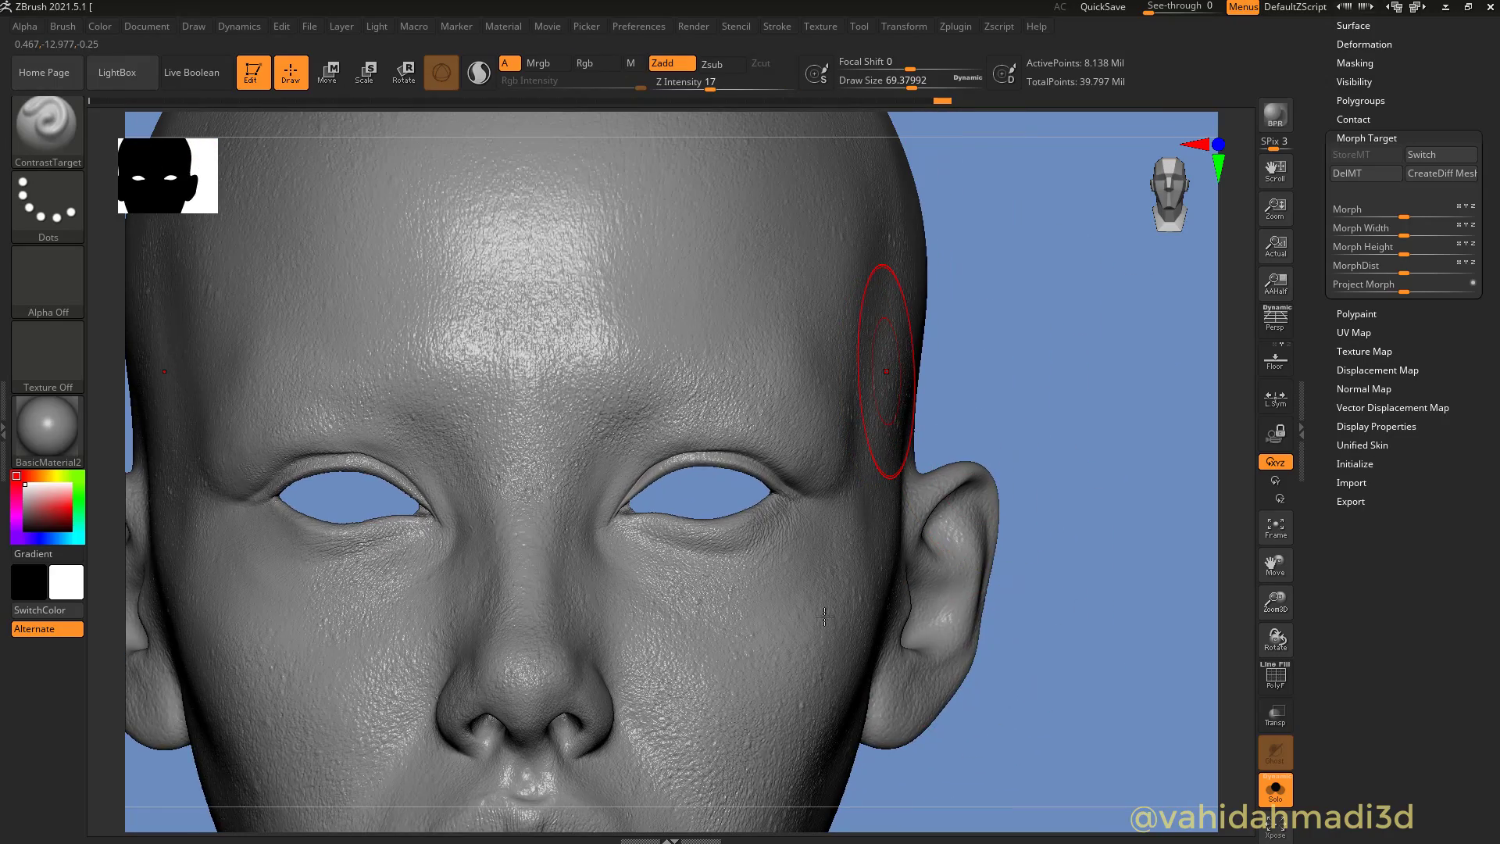
mouse_move(950, 465)
right_mouse_down()
mouse_move(1044, 495)
mouse_move(927, 523)
mouse_move(1058, 479)
mouse_move(802, 516)
right_mouse_up()
left_click_drag(752, 536, 774, 606)
right_click_drag(773, 606, 952, 391, "alt")
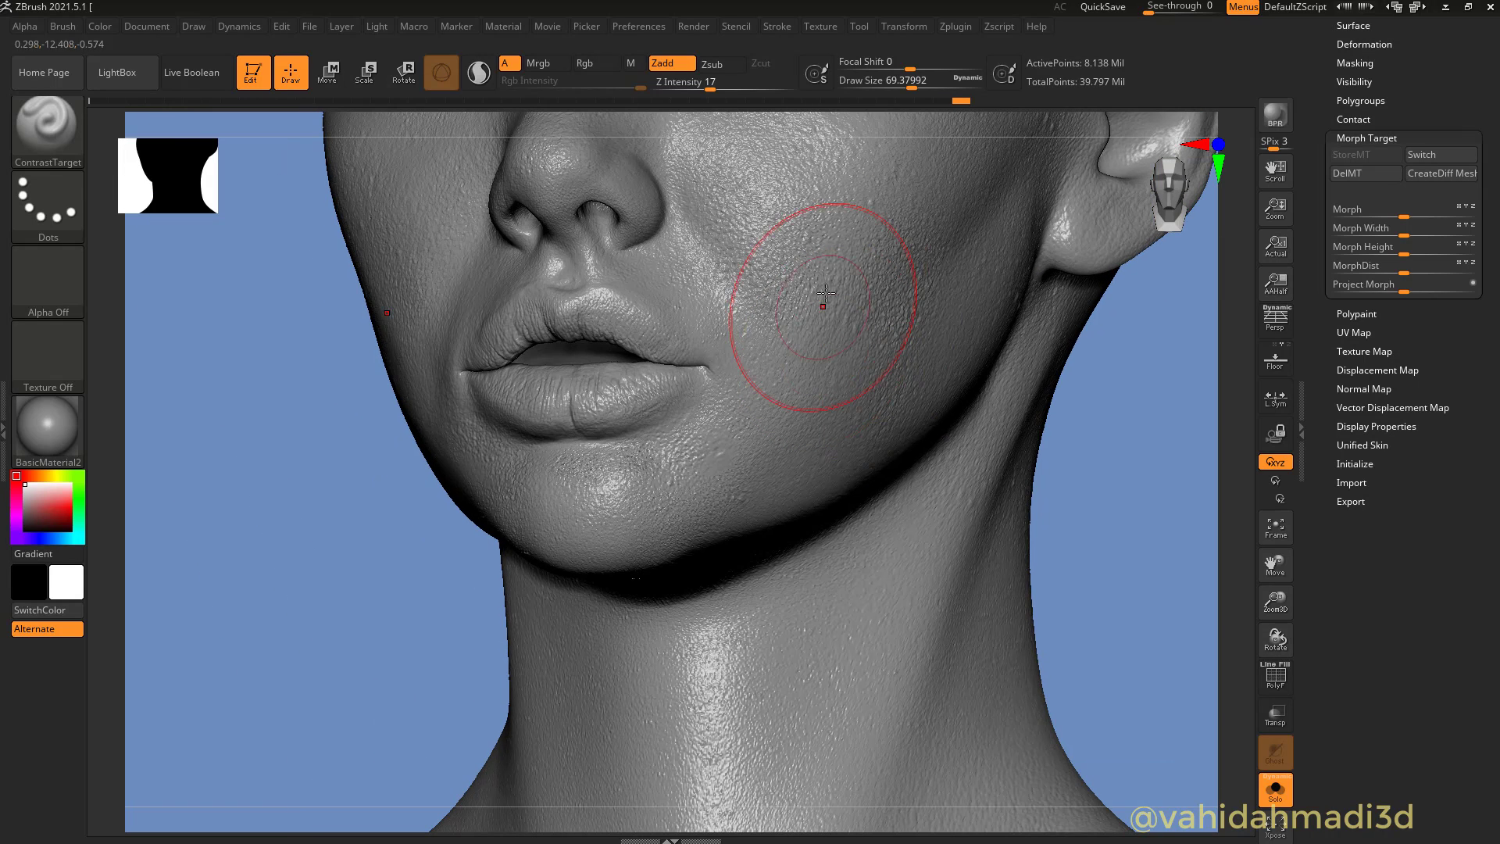
mouse_move(713, 564)
left_mouse_down()
mouse_move(667, 766)
mouse_move(915, 625)
mouse_move(873, 714)
mouse_move(903, 555)
left_mouse_up()
mouse_move(898, 348)
right_mouse_down("alt")
mouse_move(878, 552)
mouse_move(894, 632)
right_mouse_up("alt")
mouse_move(746, 549)
right_mouse_down()
mouse_move(784, 585)
mouse_move(750, 298)
mouse_move(1096, 531)
mouse_move(1046, 593)
mouse_move(1008, 536)
right_mouse_up()
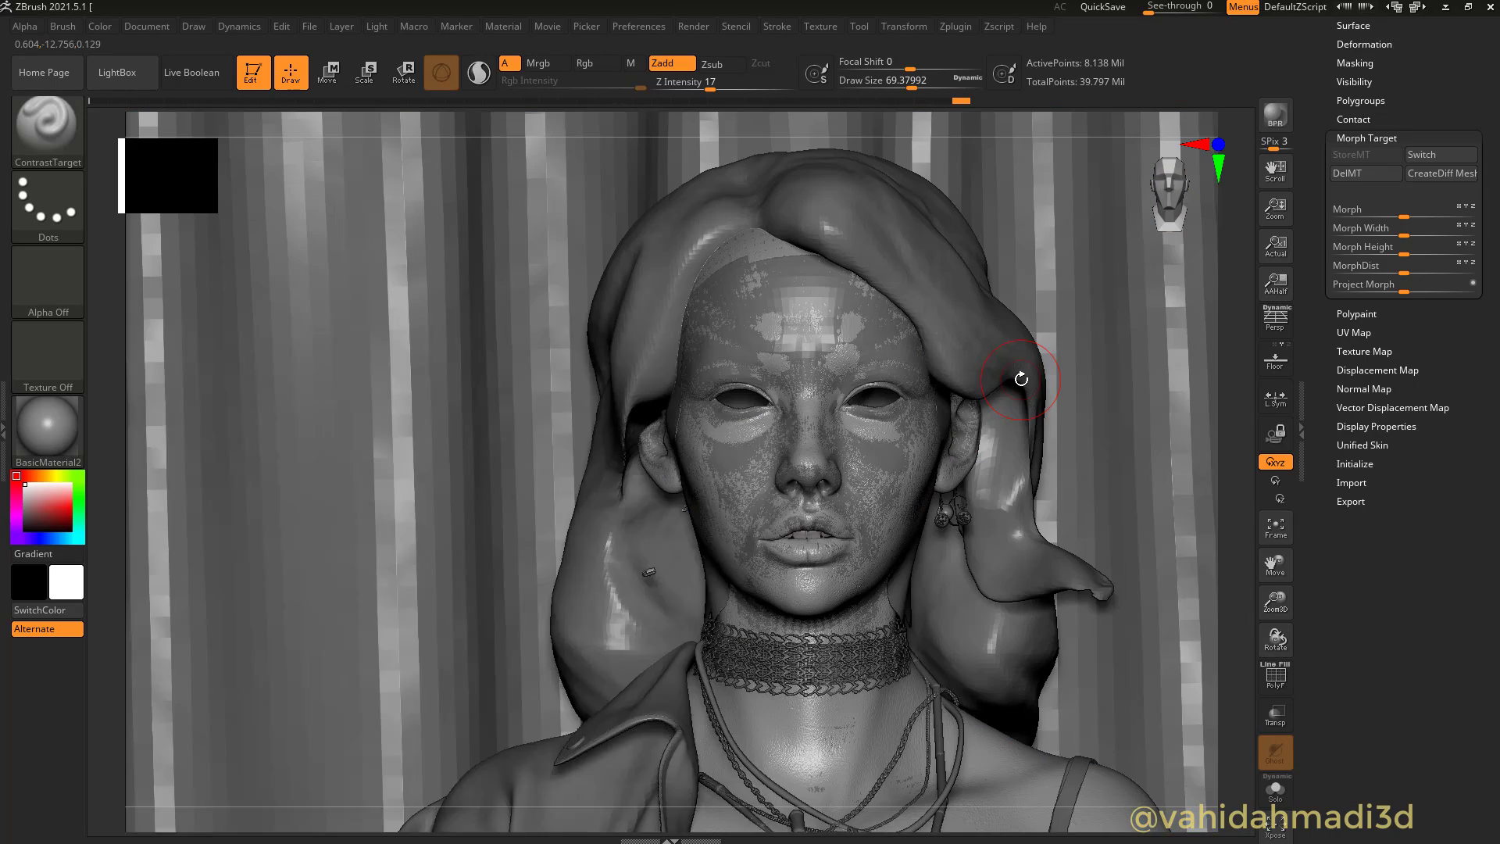
Switch to the Word document with the requirements list and highlight the line "1.ok uv"
key("super")
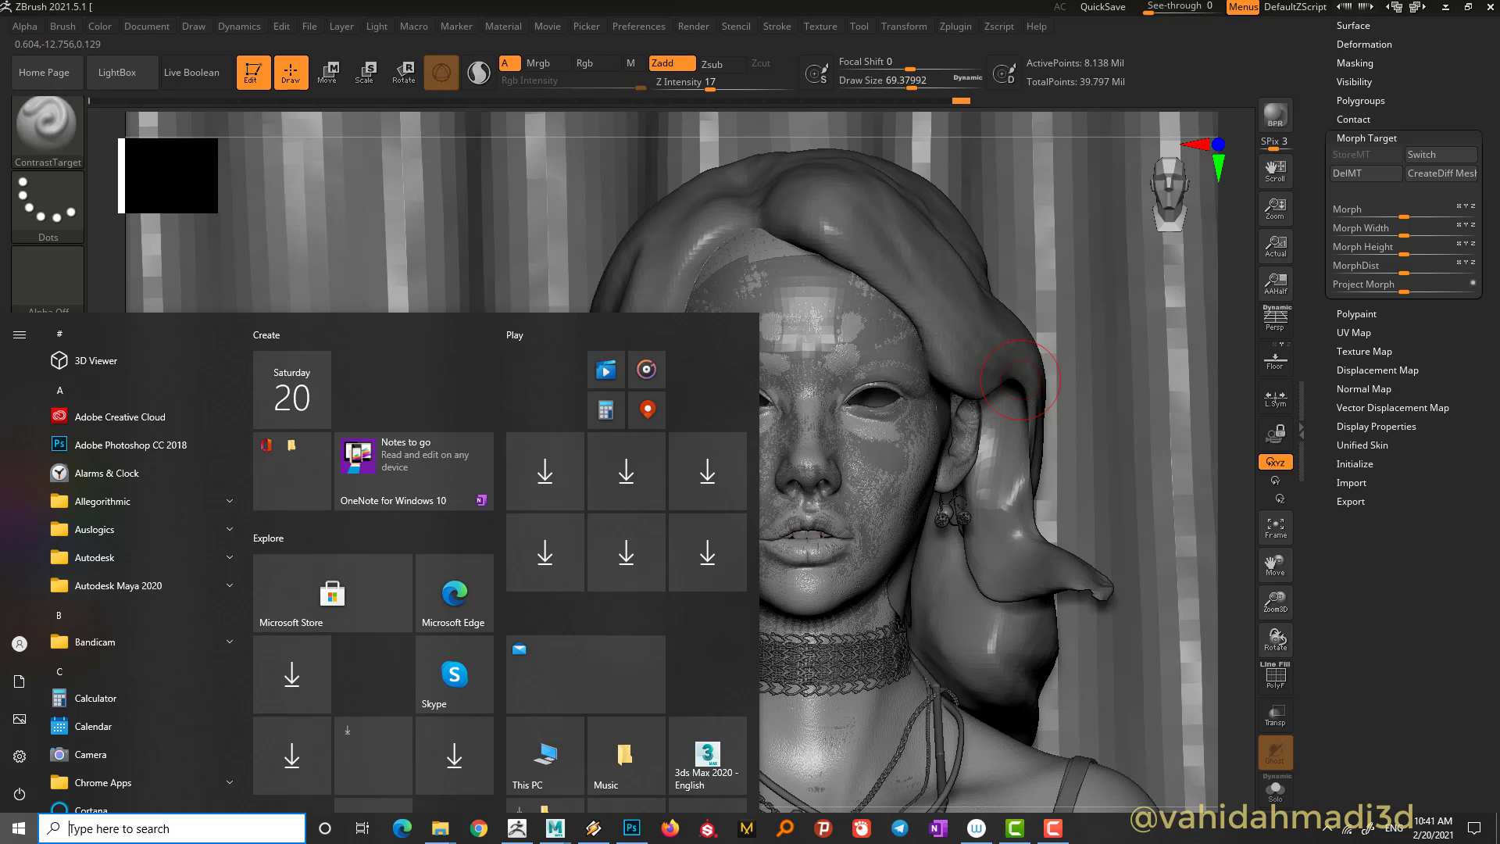
key("super")
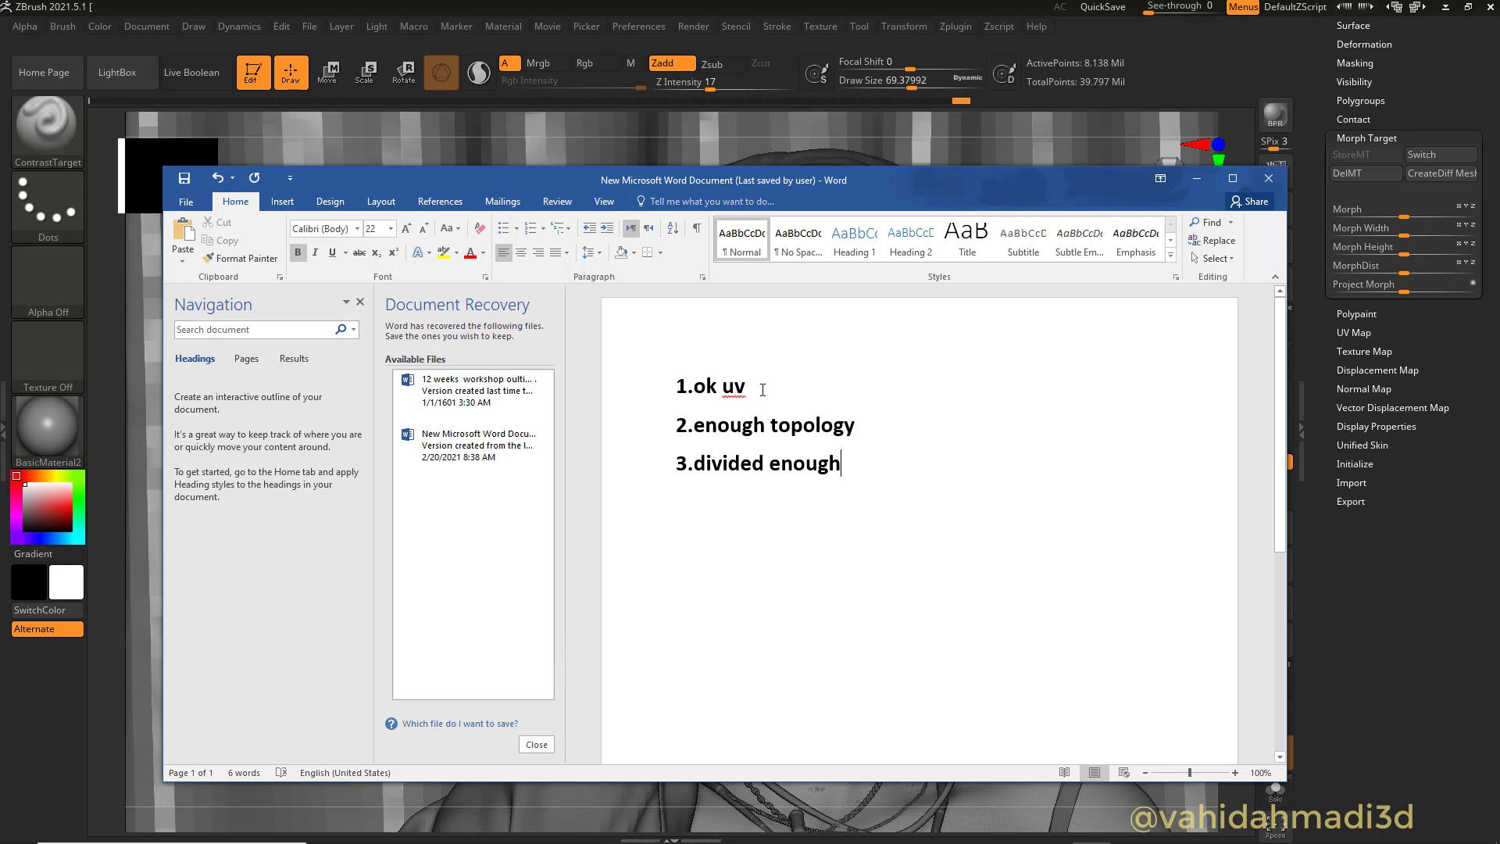
left_click_drag(762, 389, 669, 383)
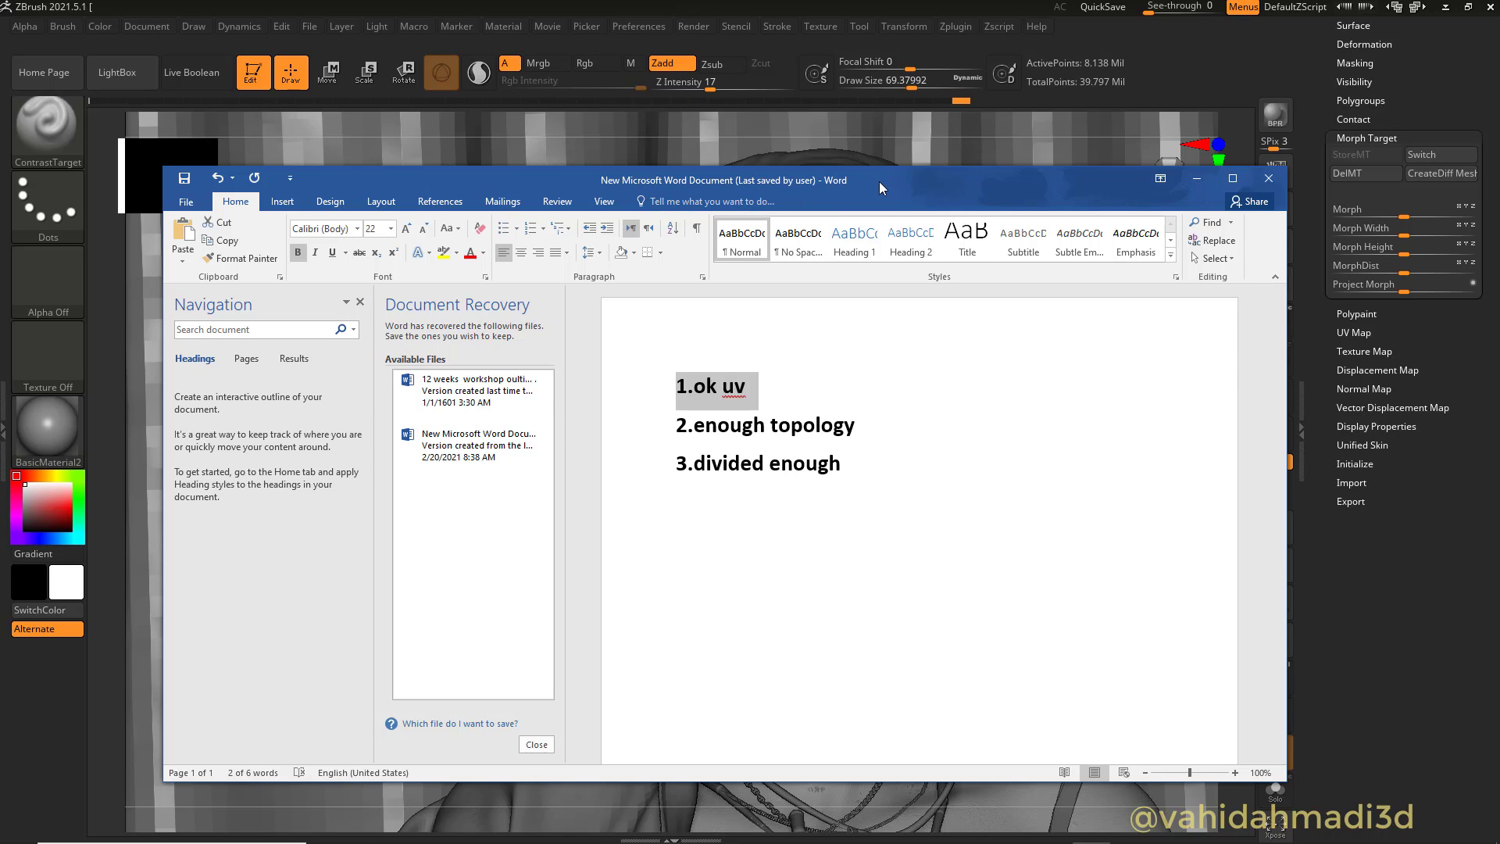
left_click_drag(879, 181, 873, 300)
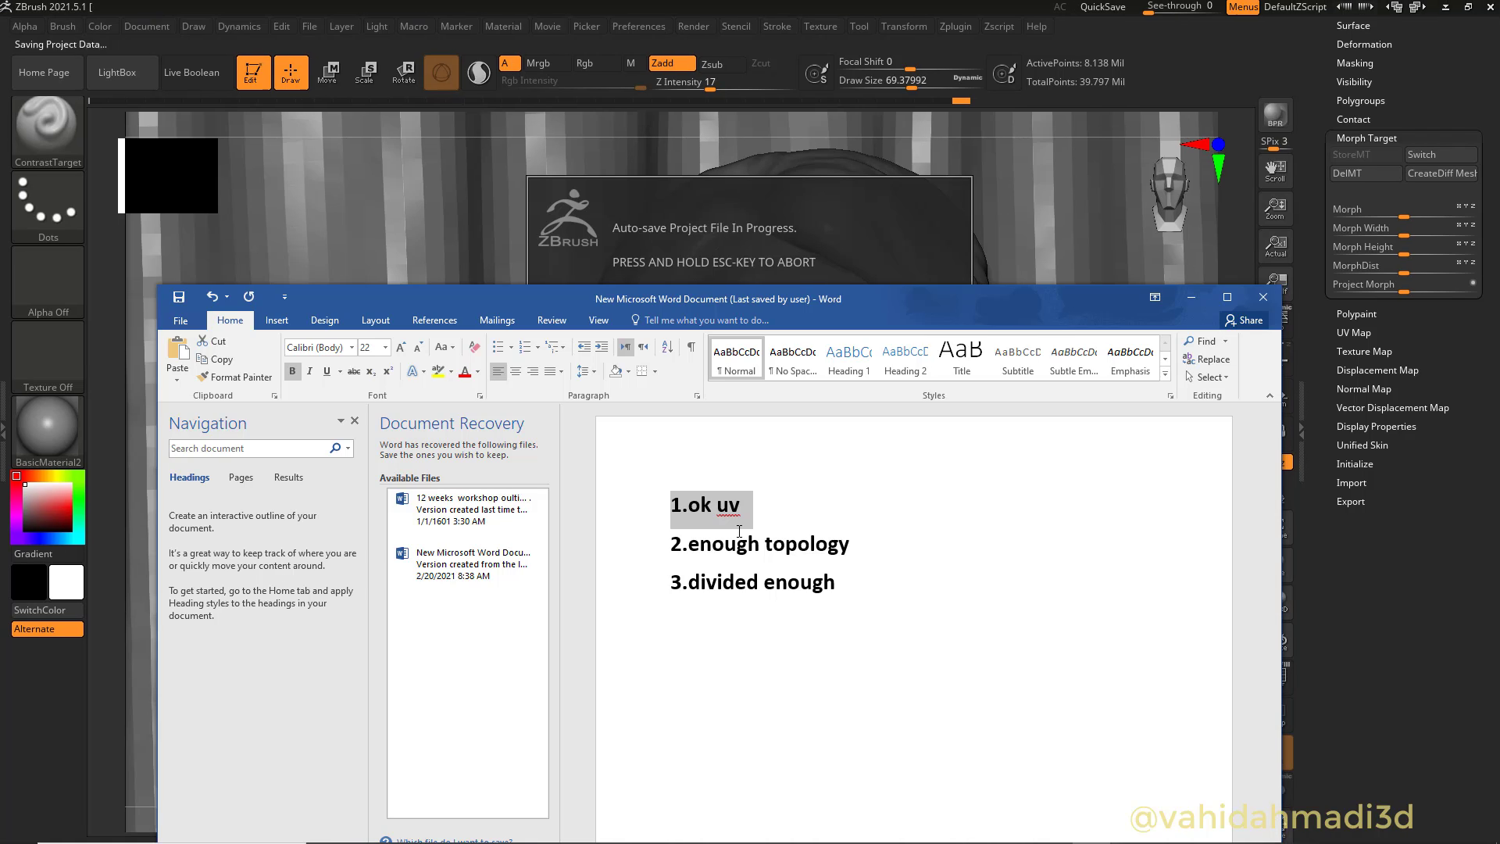
Reposition the Word window, highlight the lines "2.enough topology" and "3.divided enough" in turn, and return to the character in ZBrush
left_click(766, 543)
left_click_drag(851, 552, 667, 544)
left_click_drag(888, 297, 792, 152)
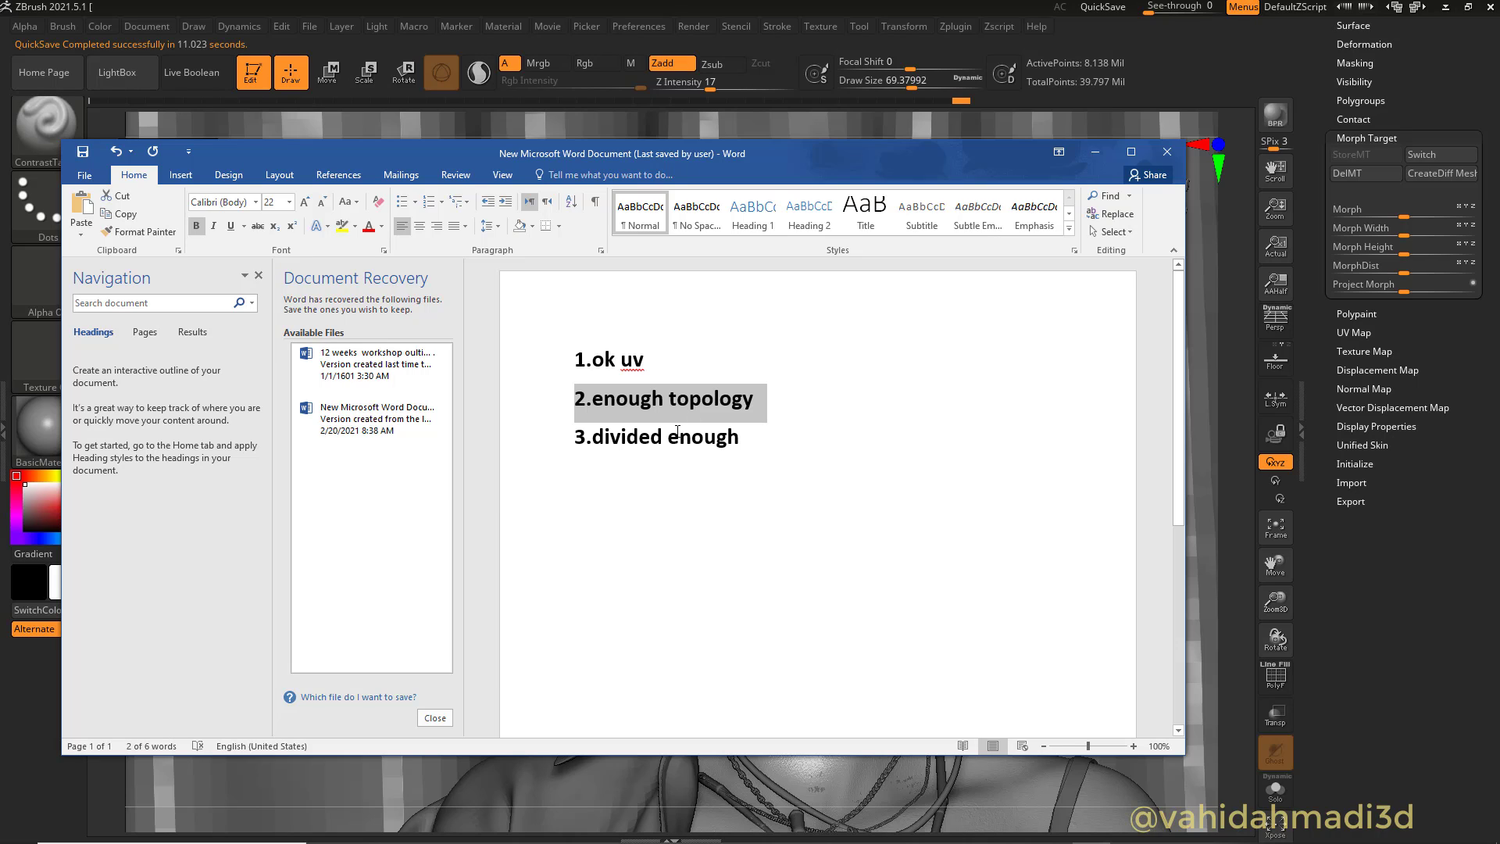
left_click_drag(649, 354, 576, 357)
left_click_drag(760, 399, 572, 406)
left_click(642, 400)
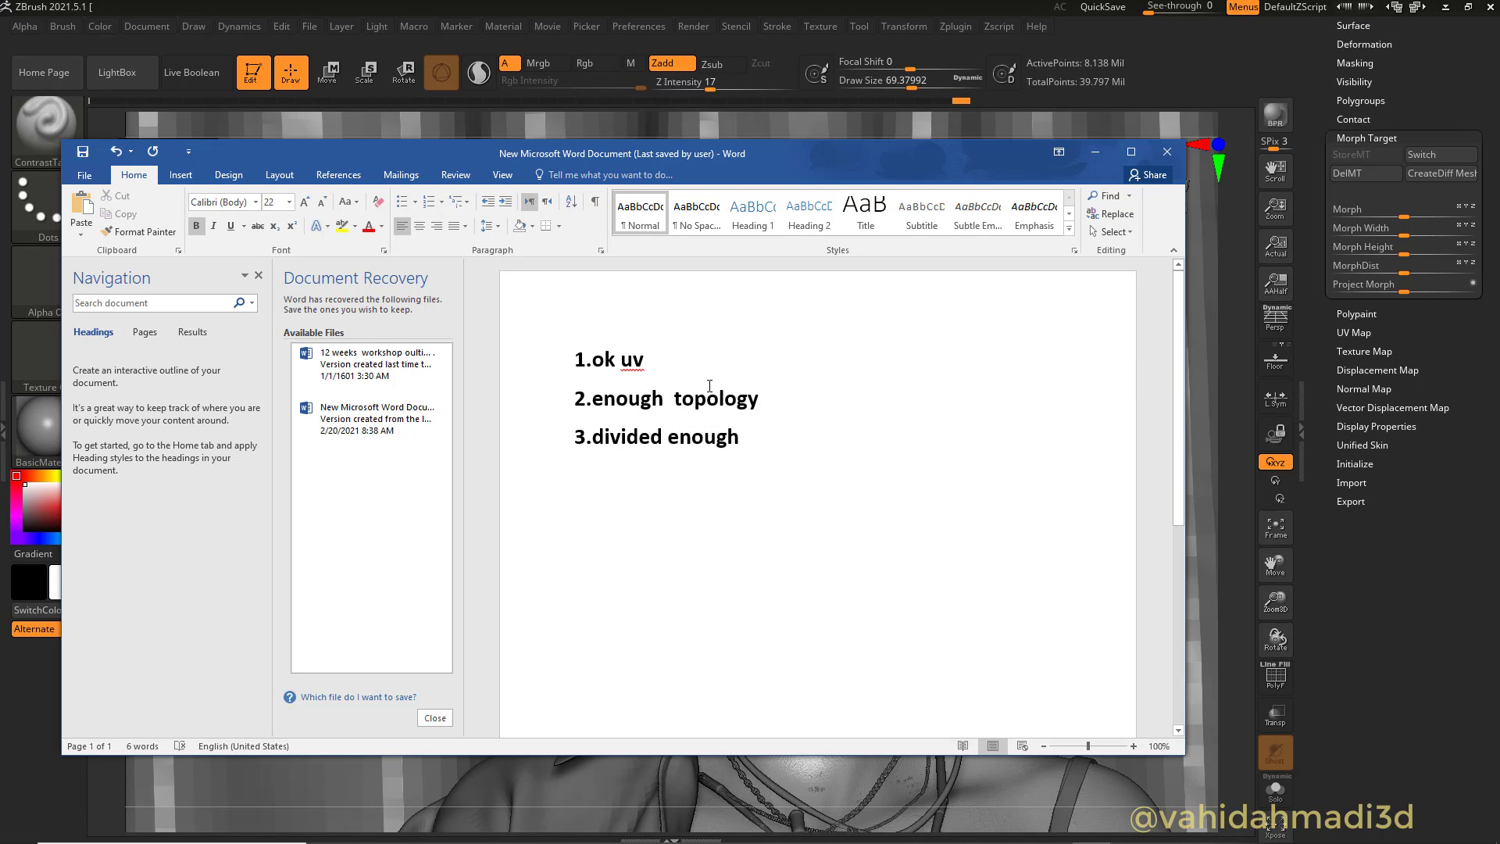
left_click_drag(749, 455, 574, 442)
left_click(1100, 156)
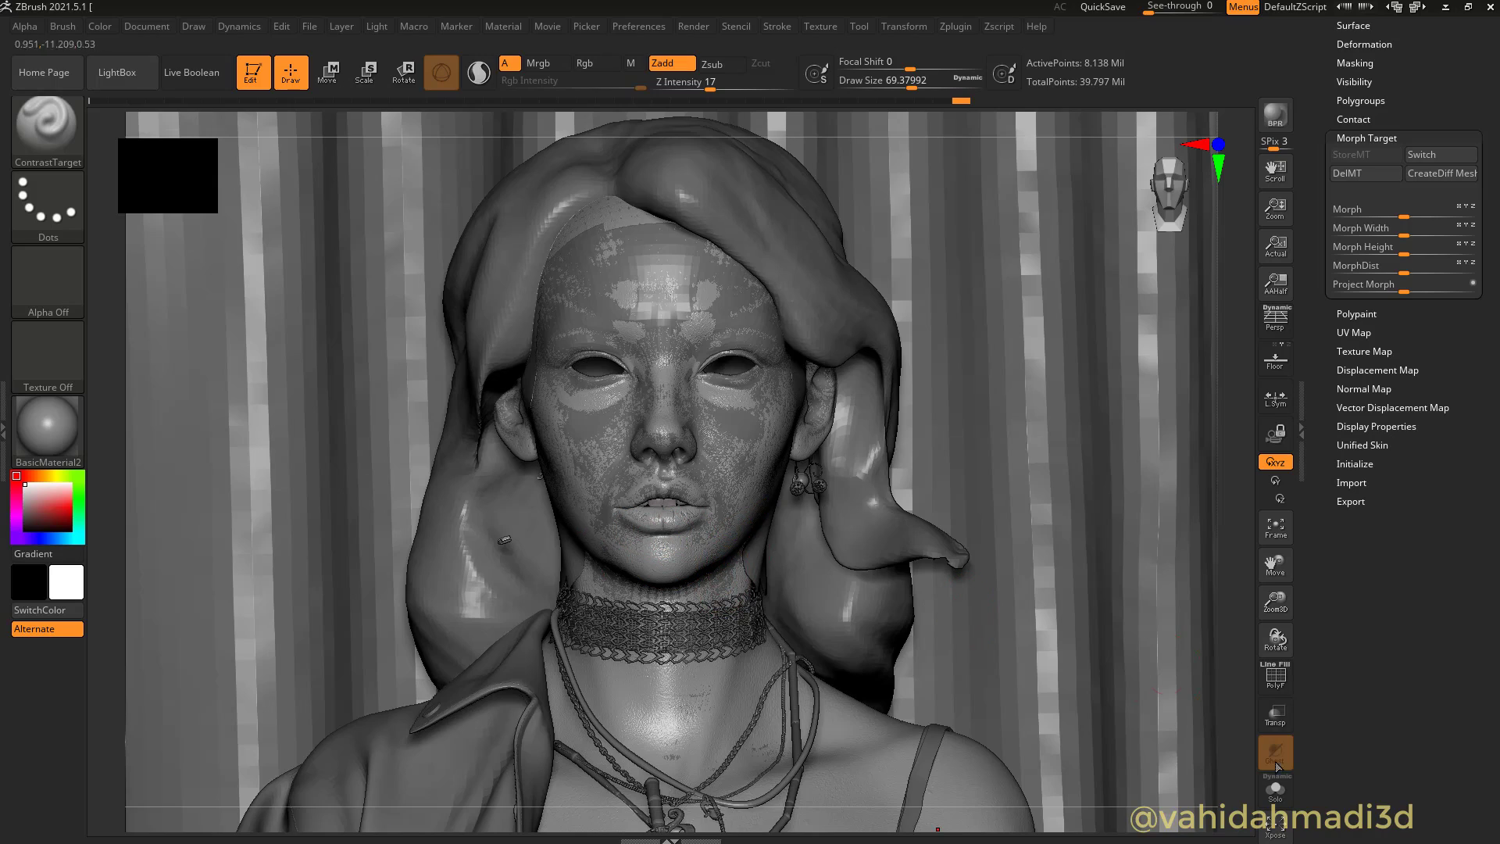
Isolate the head in Solo mode and brush stronger skin contrast below the eye
left_click(1277, 792)
left_click_drag(1226, 775, 1172, 680, "alt")
left_click_drag(761, 492, 609, 234, "shift")
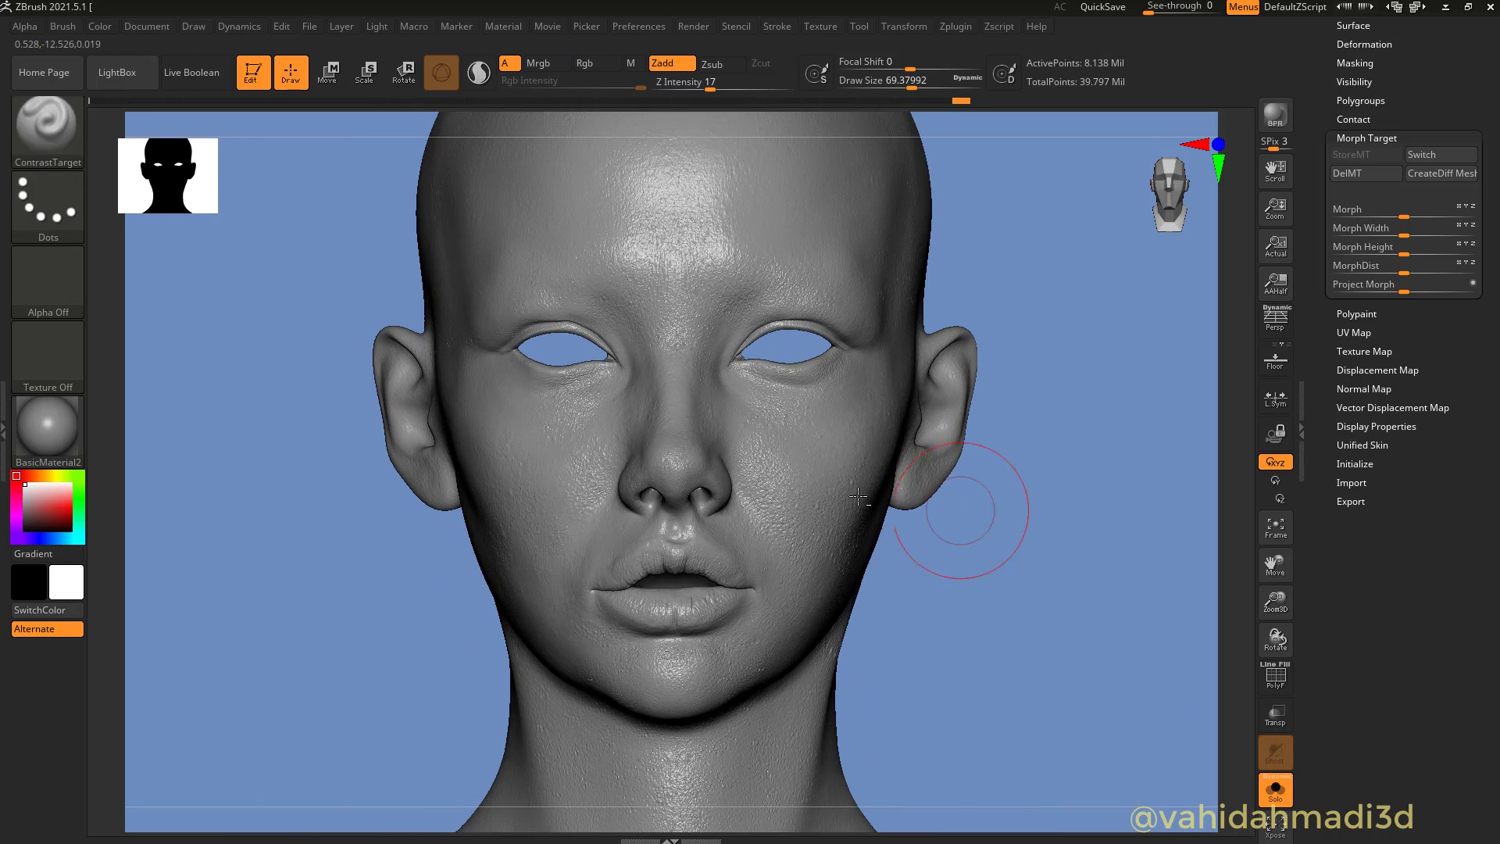
left_click_drag(1094, 500, 1094, 594, "alt")
mouse_move(857, 295)
left_mouse_down()
mouse_move(899, 299)
mouse_move(889, 361)
left_mouse_up()
Enlarge the brush to a draw size of about 79 and strengthen the skin detail around the nose and inner cheek
key("s")
mouse_move(741, 421)
left_mouse_down()
mouse_move(708, 395)
mouse_move(718, 385)
mouse_move(697, 316)
left_mouse_up()
right_click_drag(707, 225, 714, 331, "alt")
mouse_move(713, 327)
left_mouse_down()
mouse_move(655, 357)
mouse_move(636, 289)
mouse_move(652, 290)
left_mouse_up()
key("s")
left_click_drag(626, 345, 632, 345)
mouse_move(482, 334)
left_mouse_down()
mouse_move(447, 371)
mouse_move(428, 453)
left_mouse_up()
left_click_drag(447, 532, 464, 630)
right_click_drag(463, 630, 589, 425, "alt")
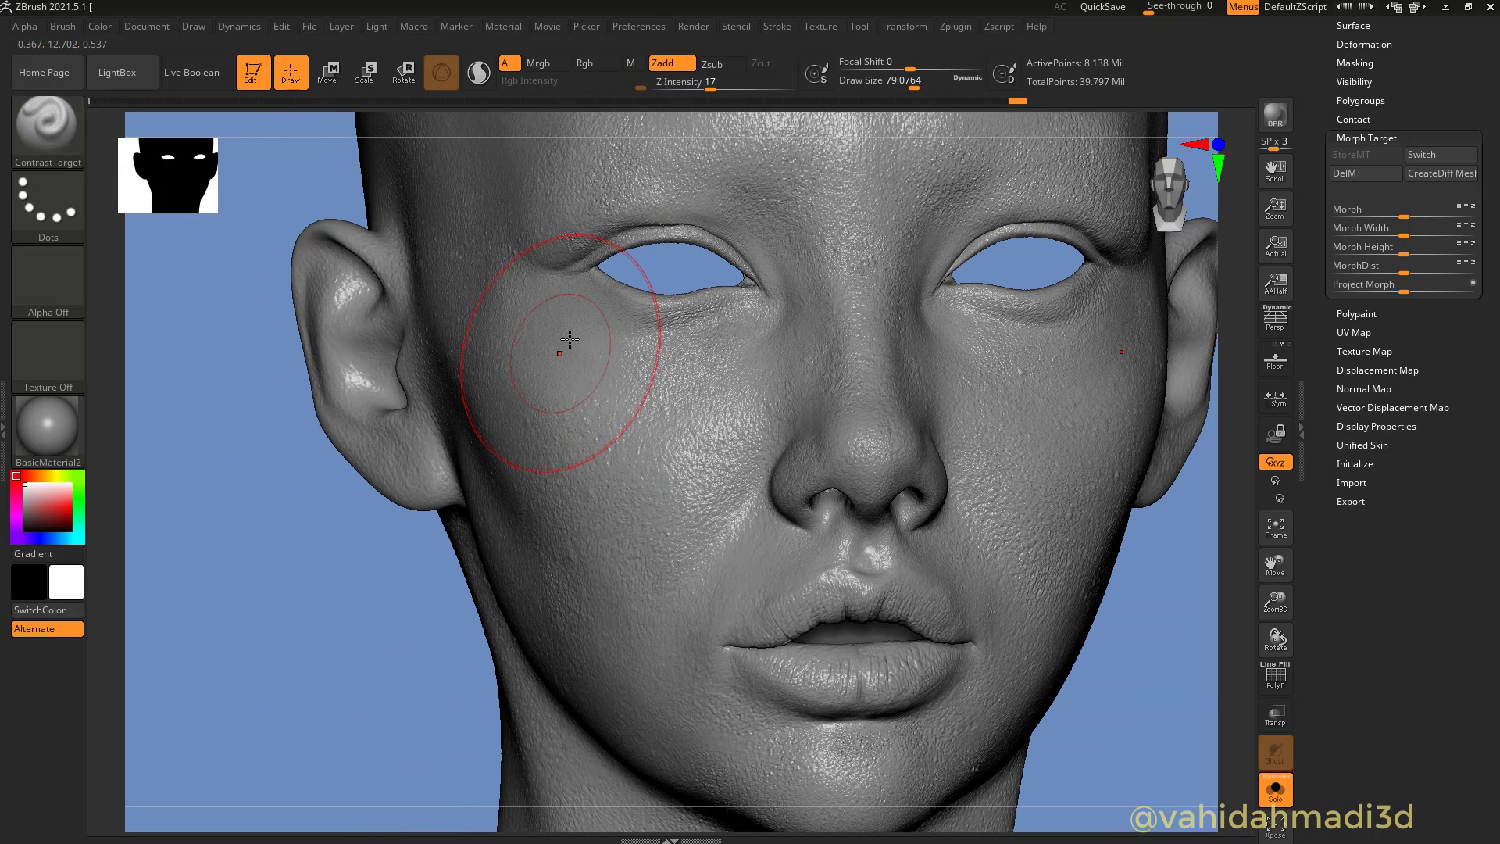
Brush stronger skin contrast down the cheek, around the mouth and over the chin
mouse_move(562, 389)
left_mouse_down()
mouse_move(661, 647)
mouse_move(665, 599)
left_mouse_up()
right_click_drag(665, 599, 681, 404, "alt")
mouse_move(680, 387)
left_mouse_down()
mouse_move(702, 515)
mouse_move(674, 417)
left_mouse_up()
left_click_drag(807, 599, 727, 604)
mouse_move(889, 481)
right_mouse_down()
mouse_move(842, 501)
mouse_move(859, 422)
mouse_move(872, 454)
right_mouse_up()
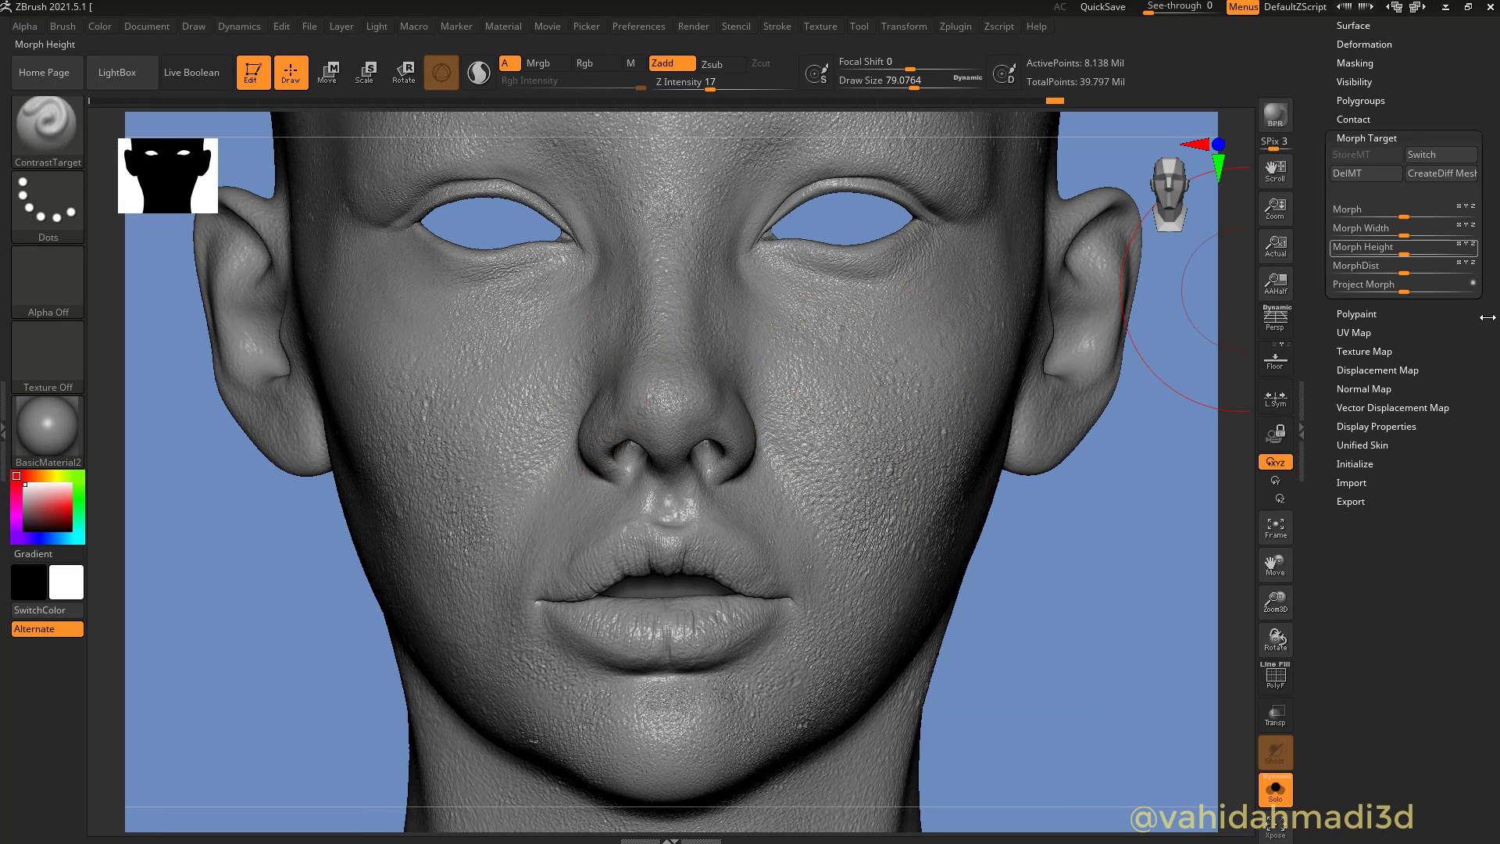
Choose the Morph brush and reduce its draw size to about 55
left_click(46, 125)
key("m")
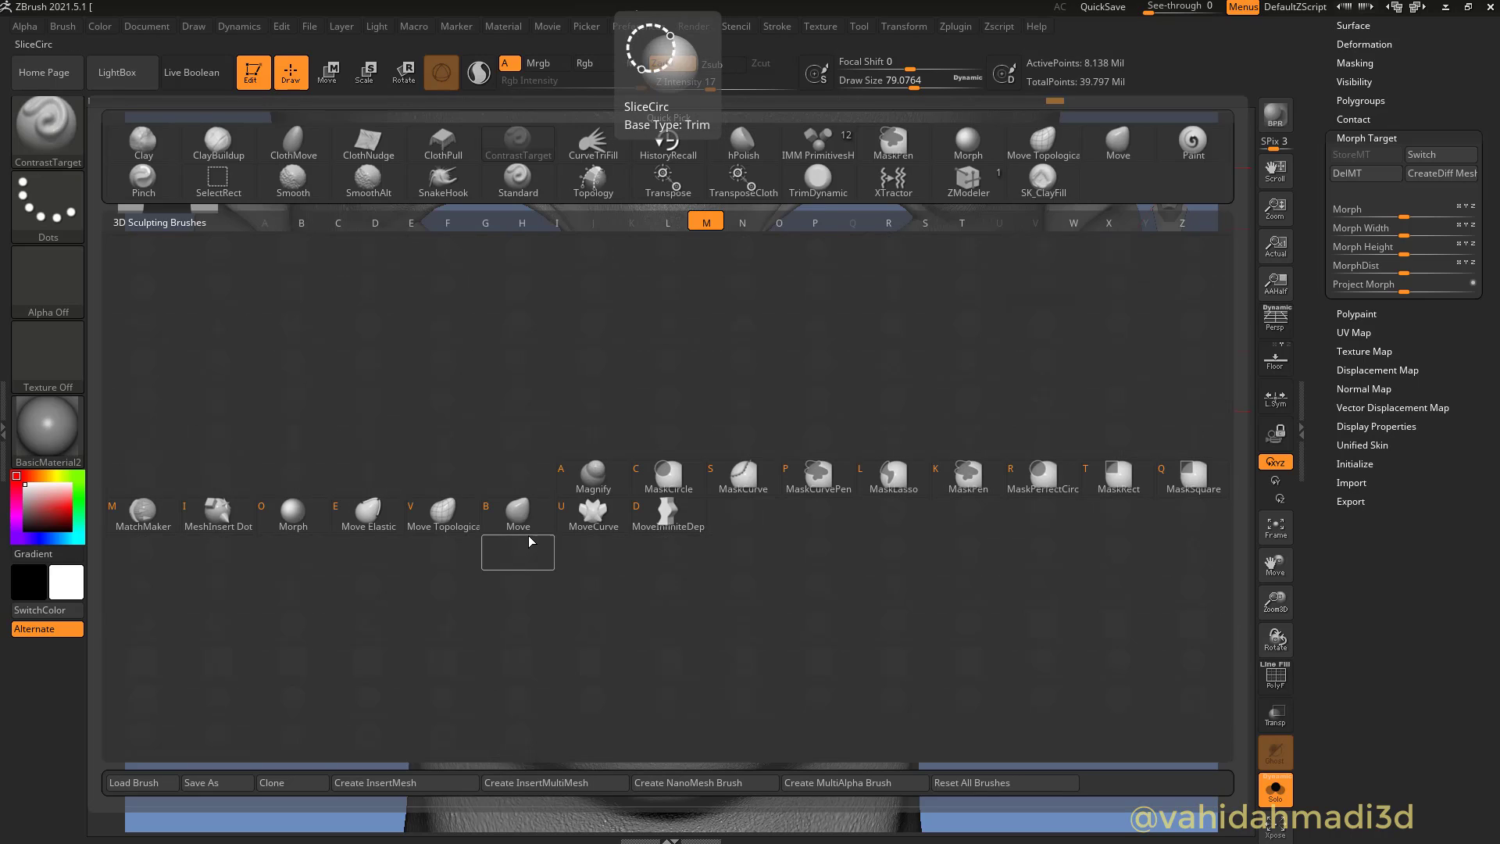
left_click(295, 512)
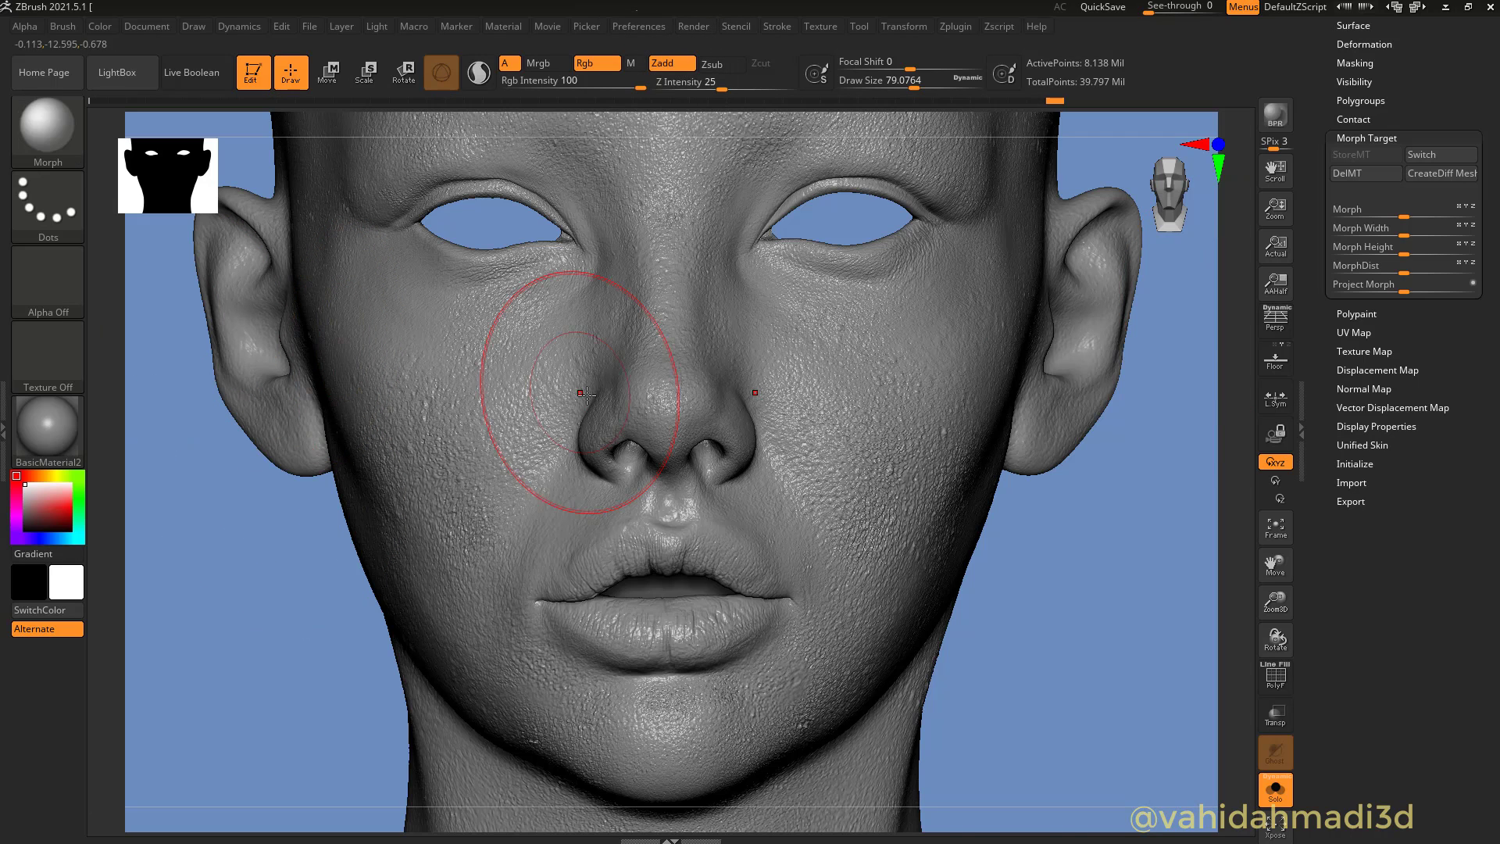
mouse_move(815, 454)
right_mouse_down("ctrl")
mouse_move(884, 472)
mouse_move(865, 479)
right_mouse_up("ctrl")
right_click(881, 510)
left_click(888, 584)
key("s")
left_click_drag(865, 474, 869, 473)
left_click_drag(878, 466, 852, 484)
key("s")
Soften the exaggerated skin detail on the cheek toward the stored morph target
left_click_drag(829, 395, 842, 469)
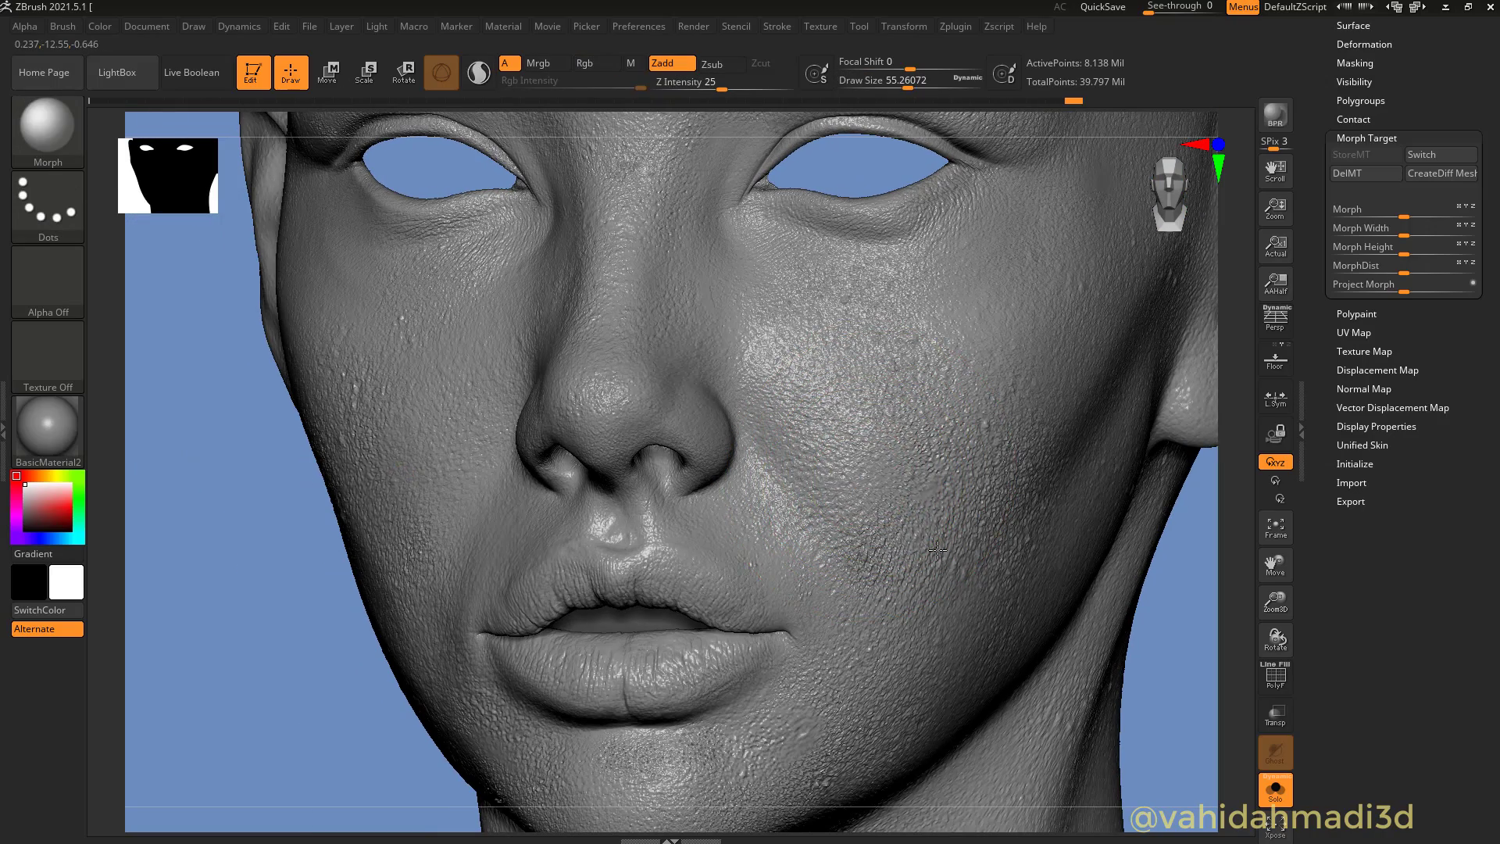
key("ctrl")
mouse_move(954, 707)
right_mouse_down("ctrl")
mouse_move(919, 648)
mouse_move(971, 604)
mouse_move(914, 511)
right_mouse_up("ctrl")
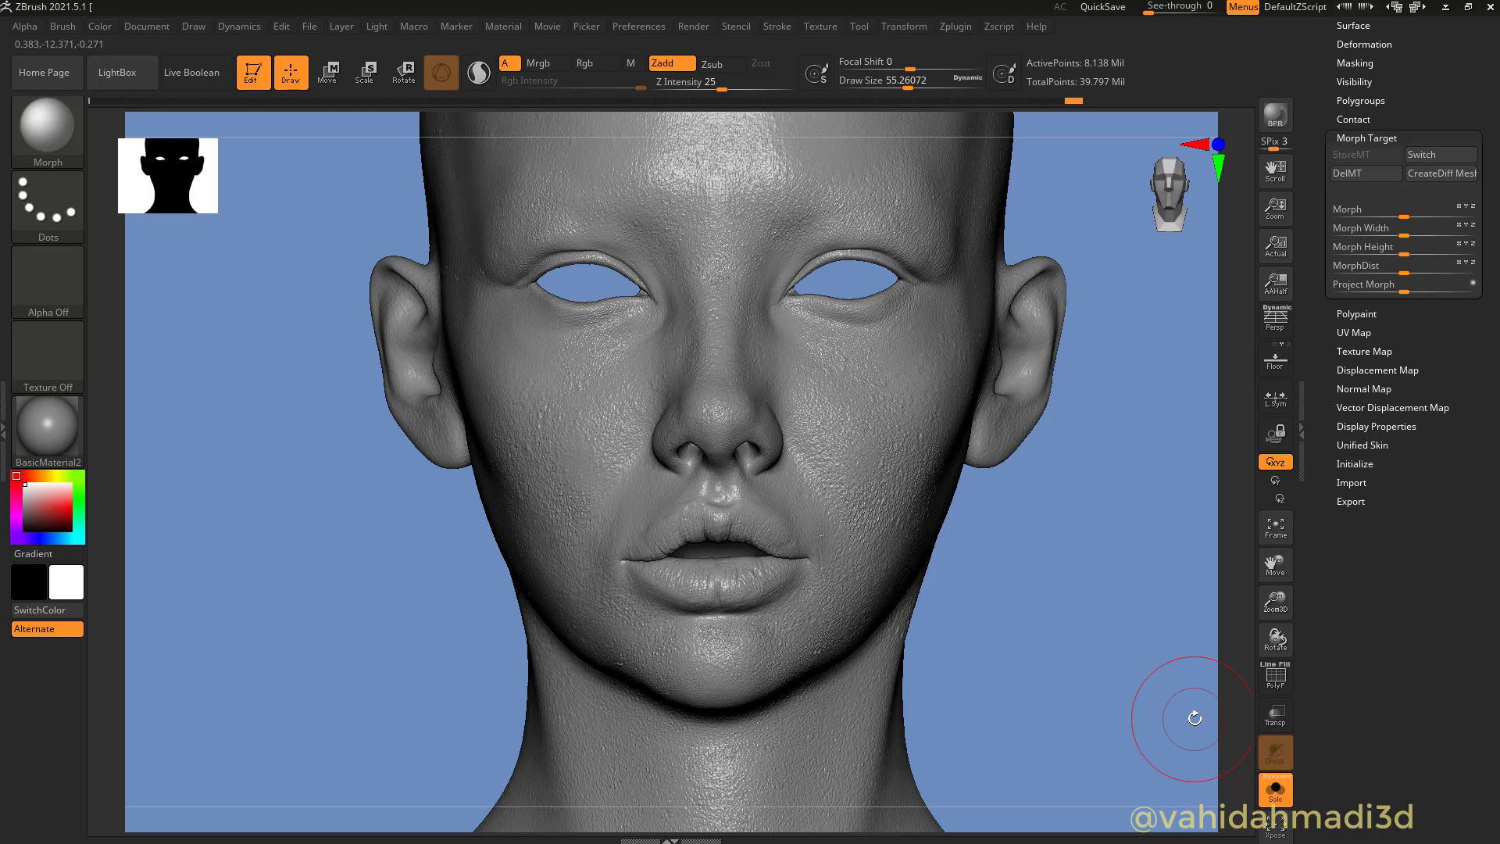
mouse_move(707, 508)
right_mouse_down("alt")
mouse_move(794, 408)
mouse_move(771, 379)
mouse_move(690, 489)
right_mouse_up("alt")
Confirm <UDIM> as the UV tile ID format in the Multi Map Exporter's file name options
left_click(1420, 392)
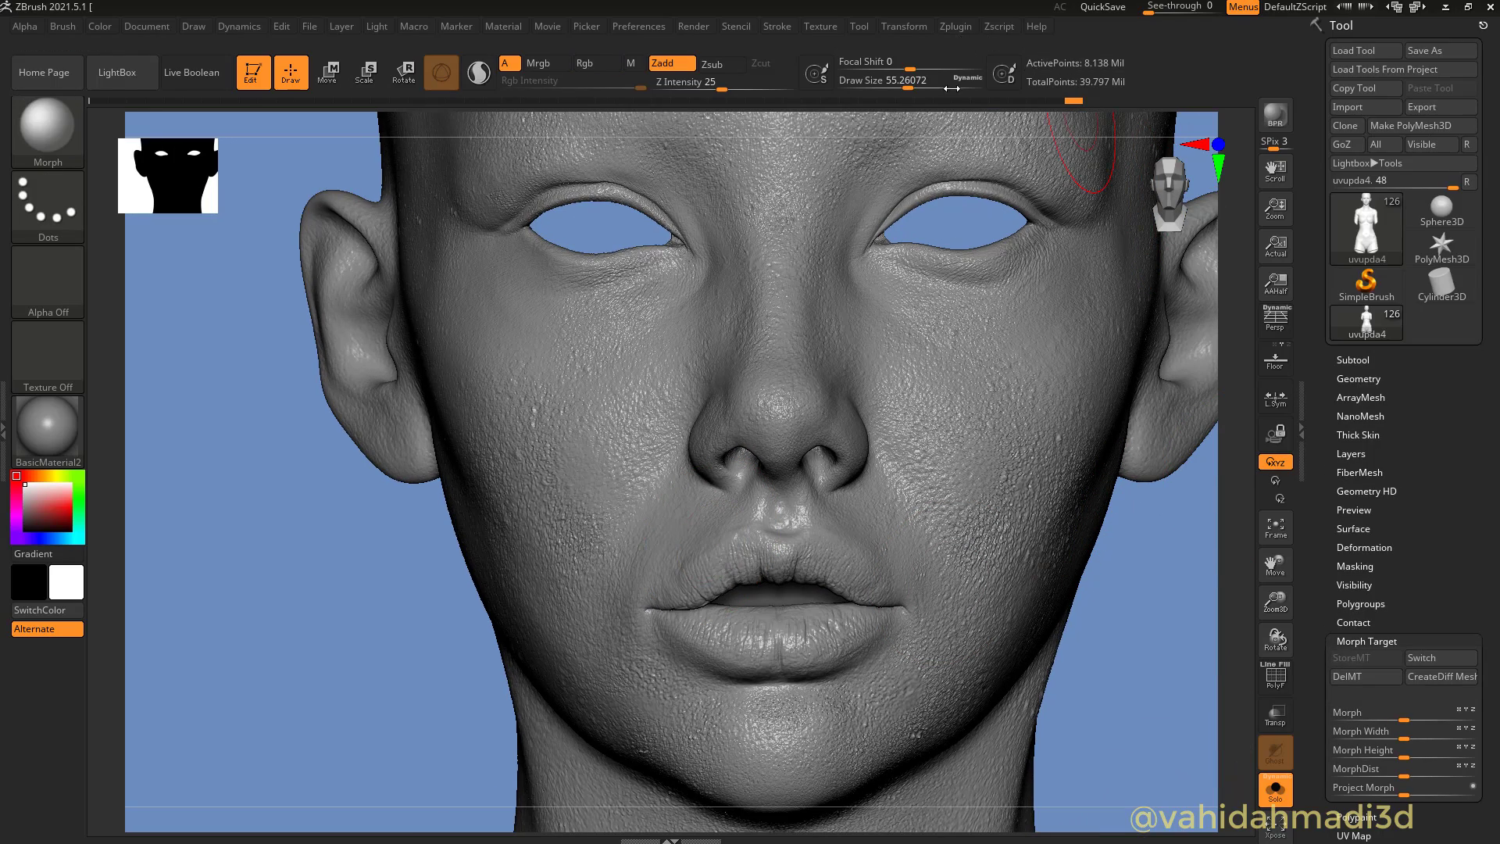
left_click(966, 27)
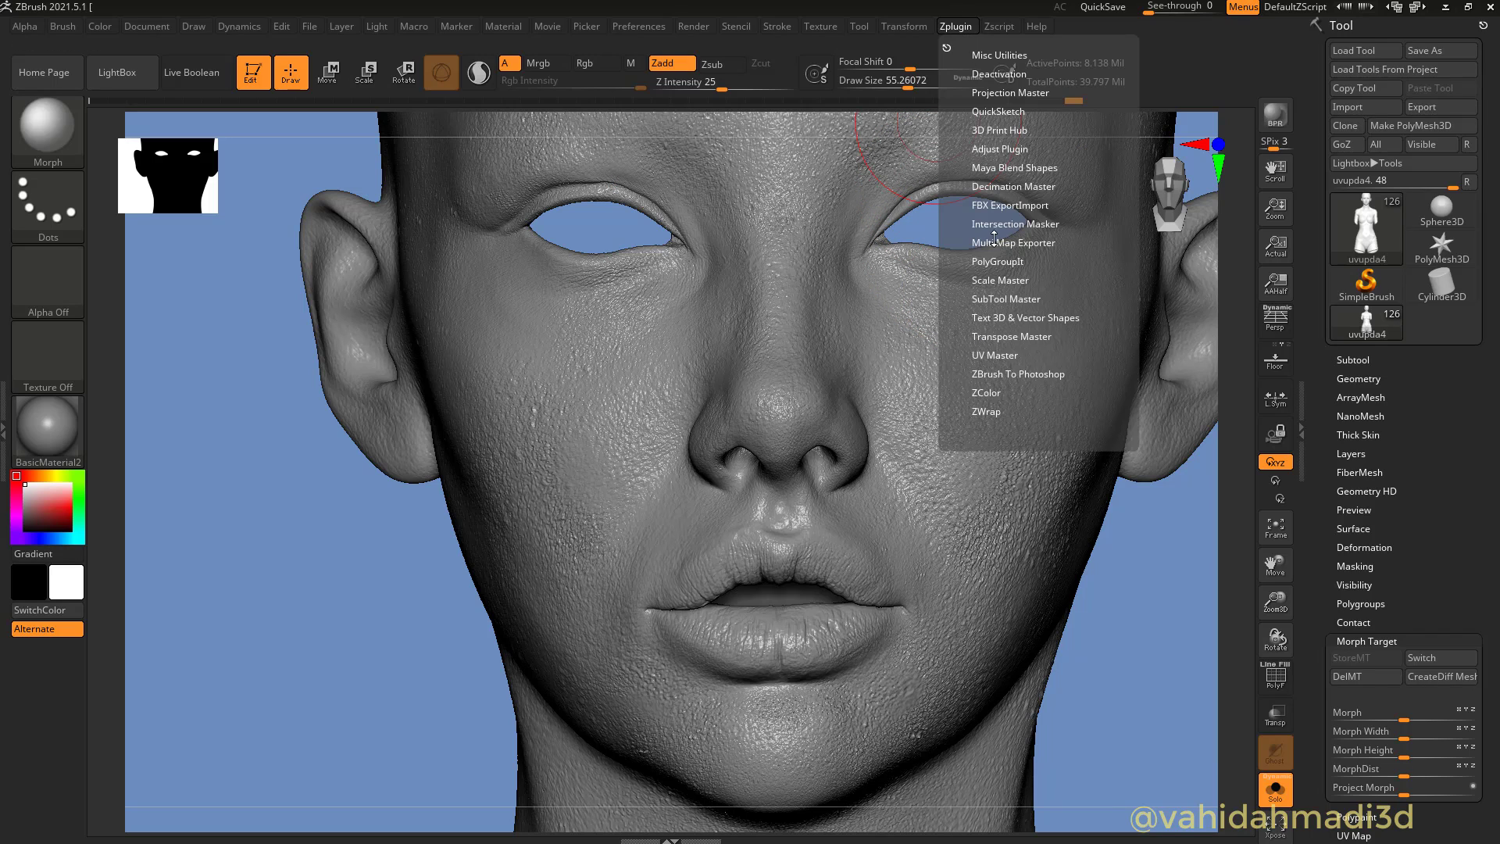
left_click(993, 242)
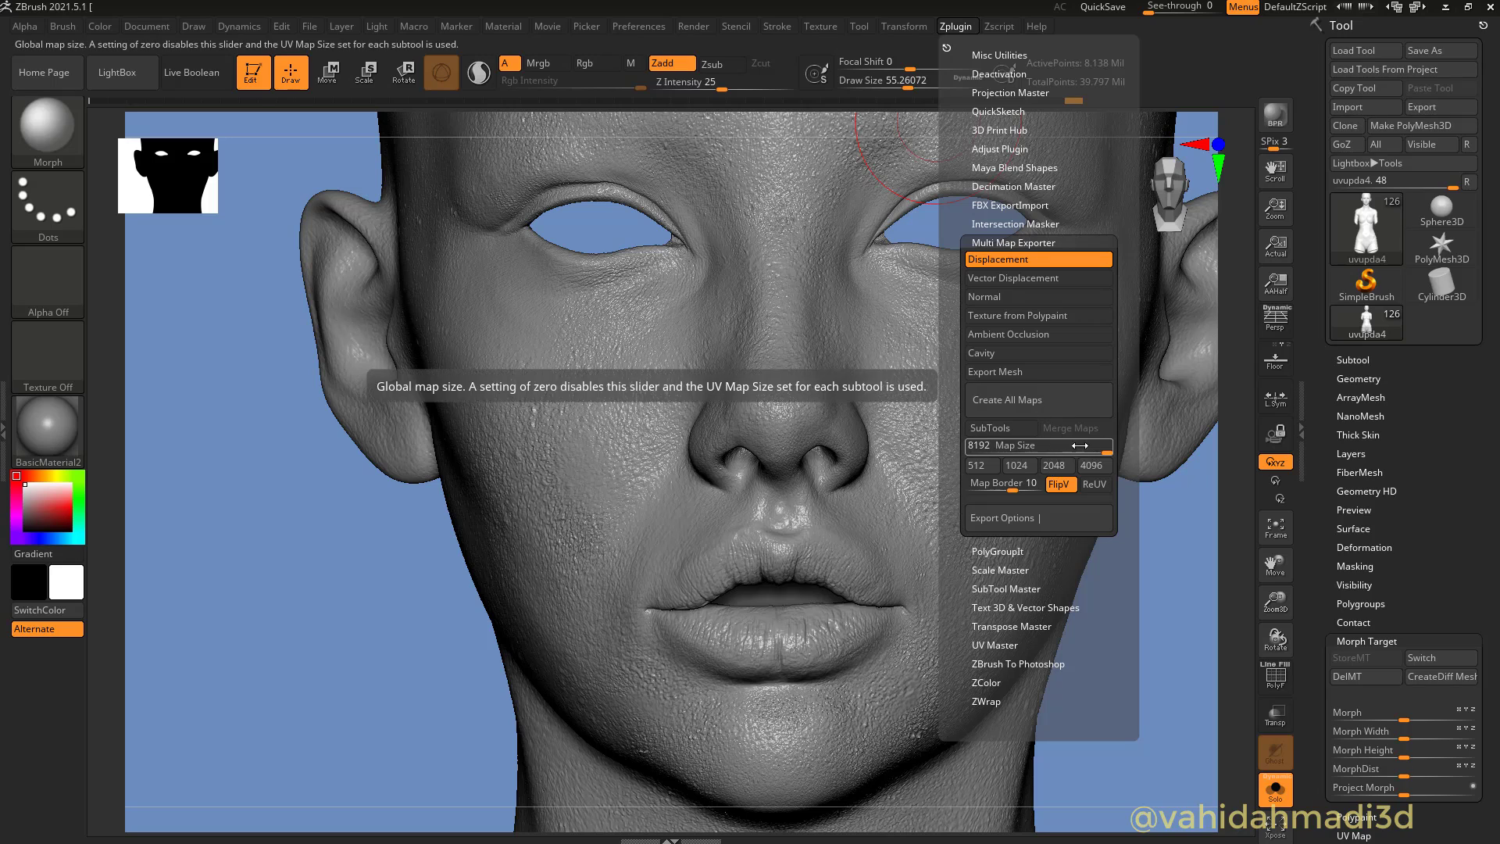
left_click(1016, 518)
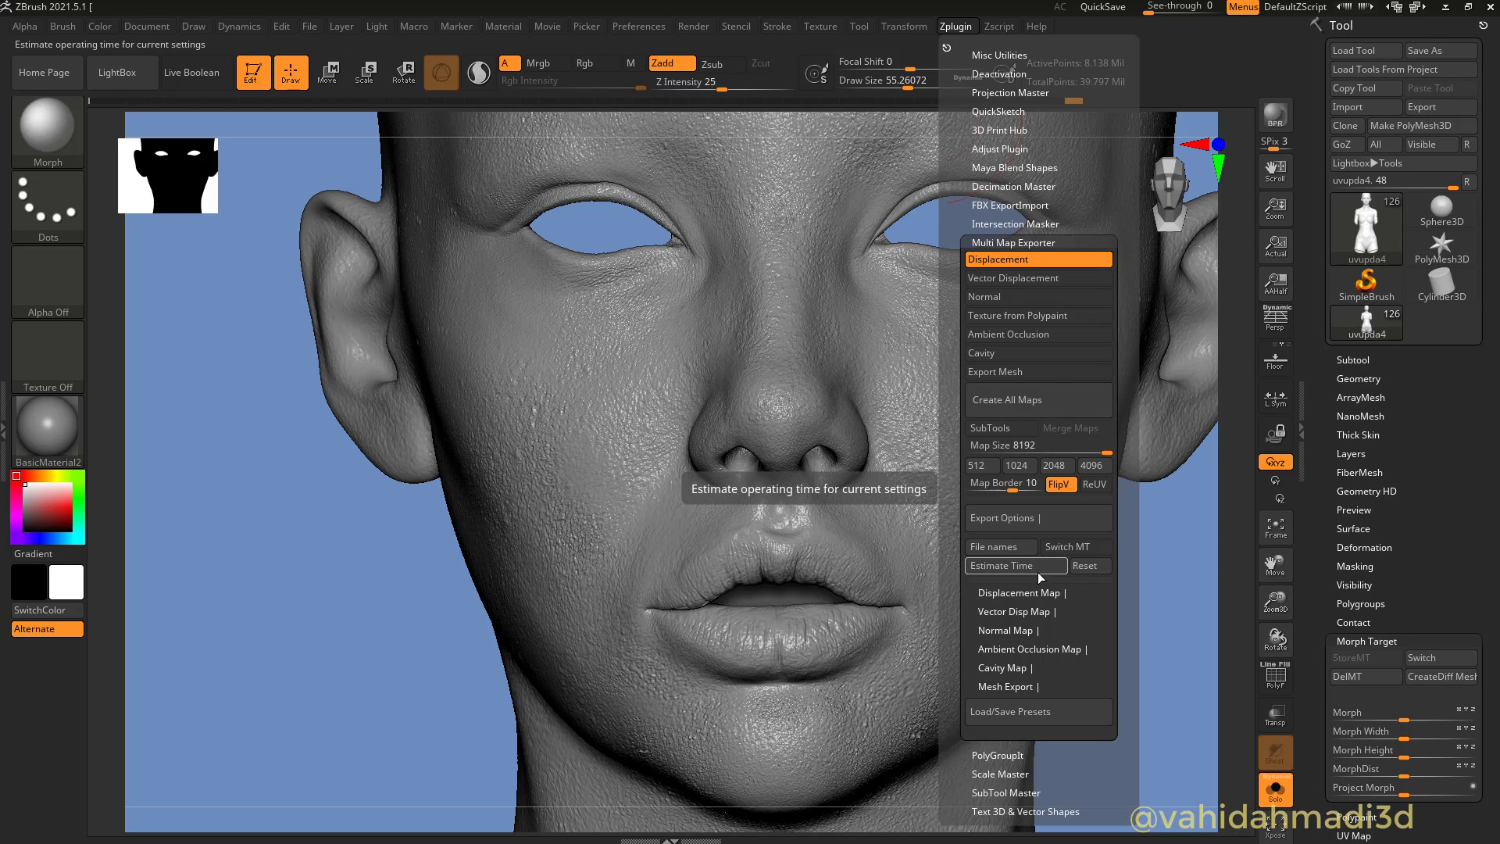
left_click(1016, 550)
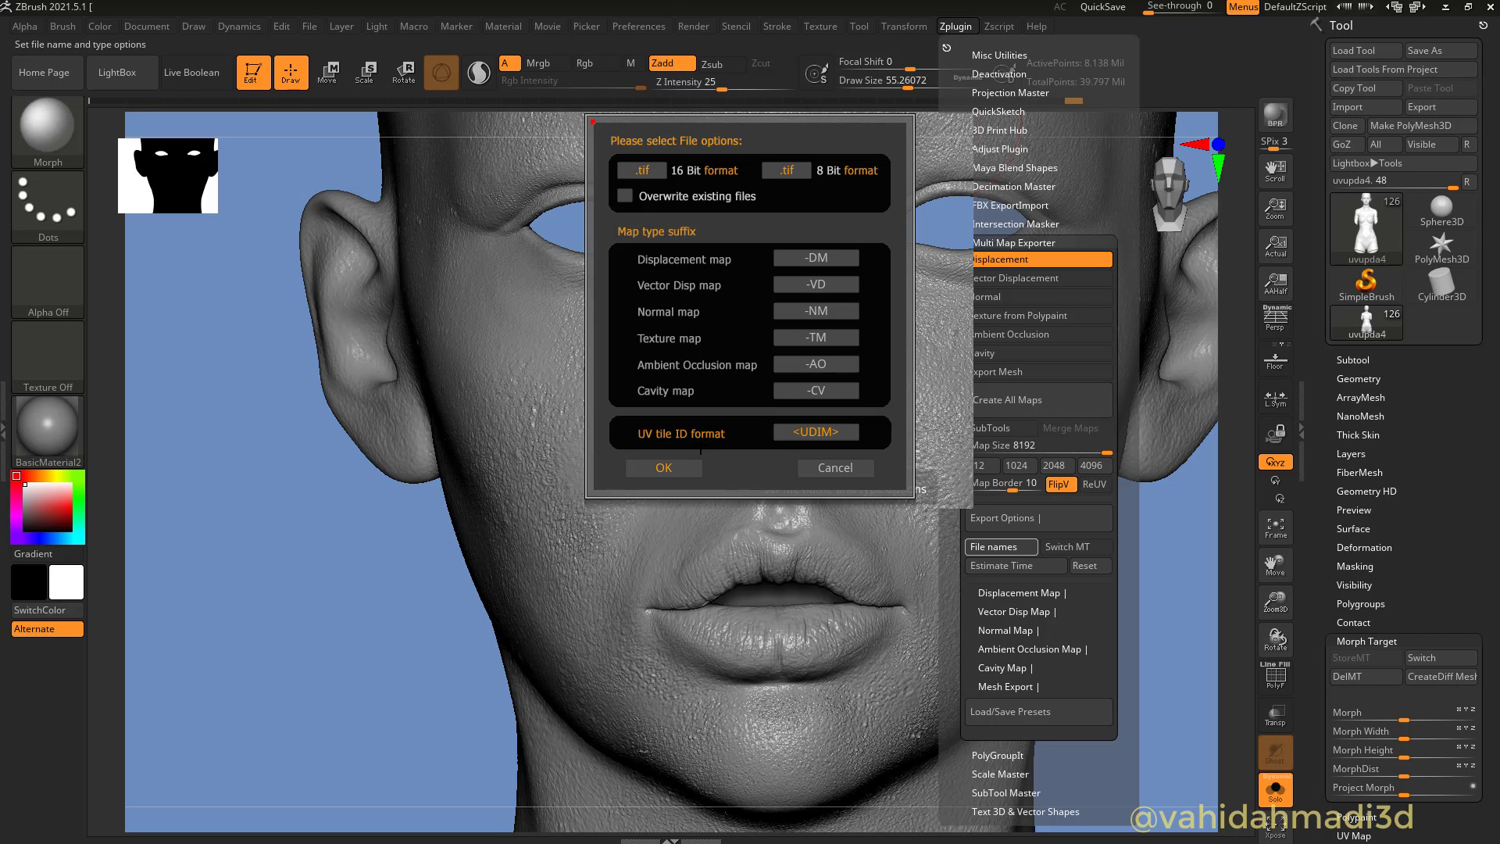
left_click(815, 434)
left_click(815, 434)
left_click(664, 468)
left_click(955, 26)
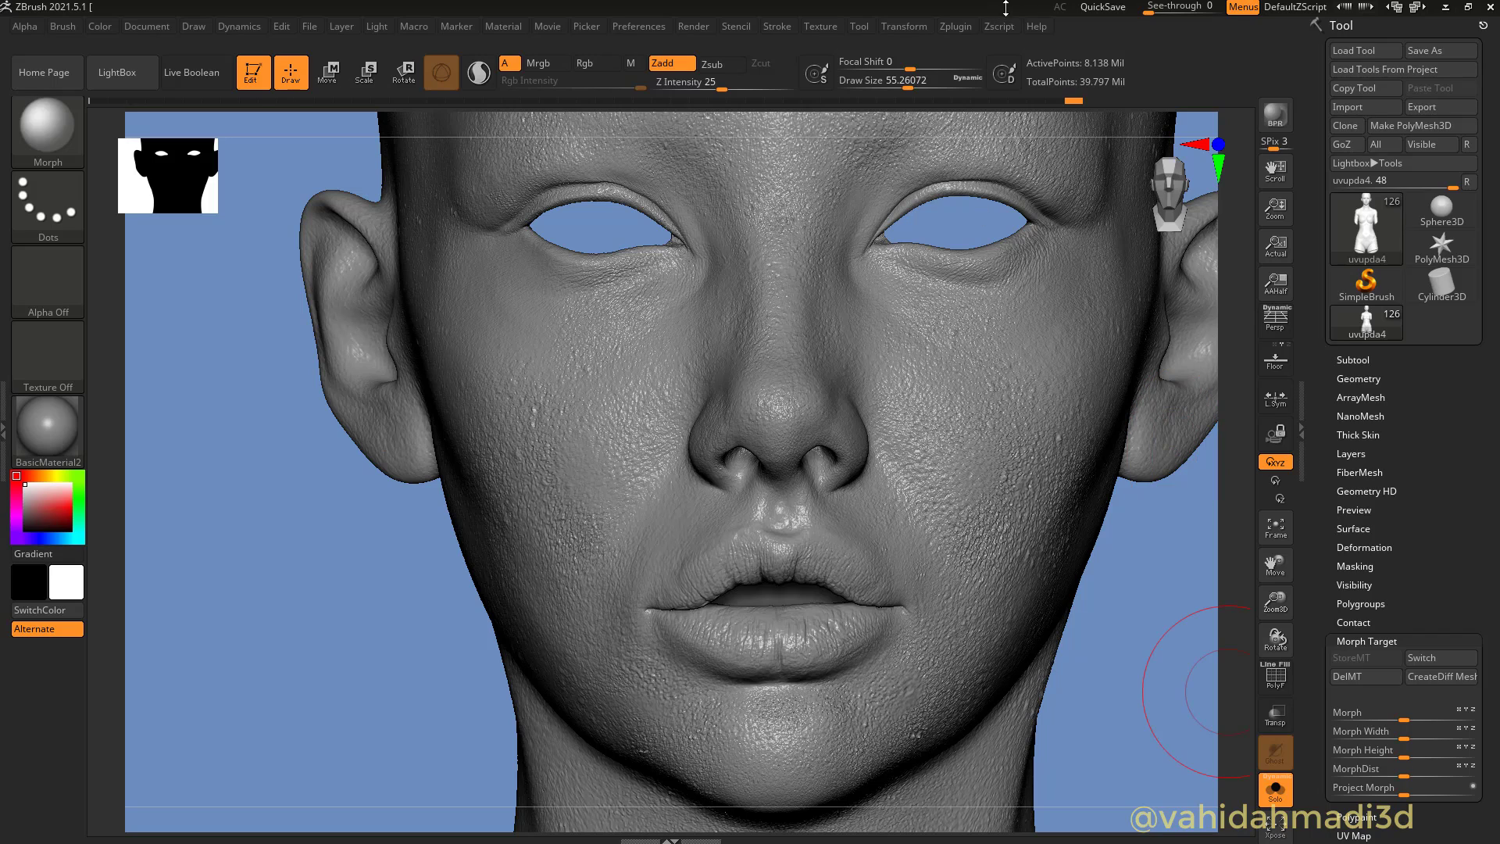
Configure the displacement map export with SubDiv level 2, a Mid value of 0 and SmoothUV turned off
left_click(955, 26)
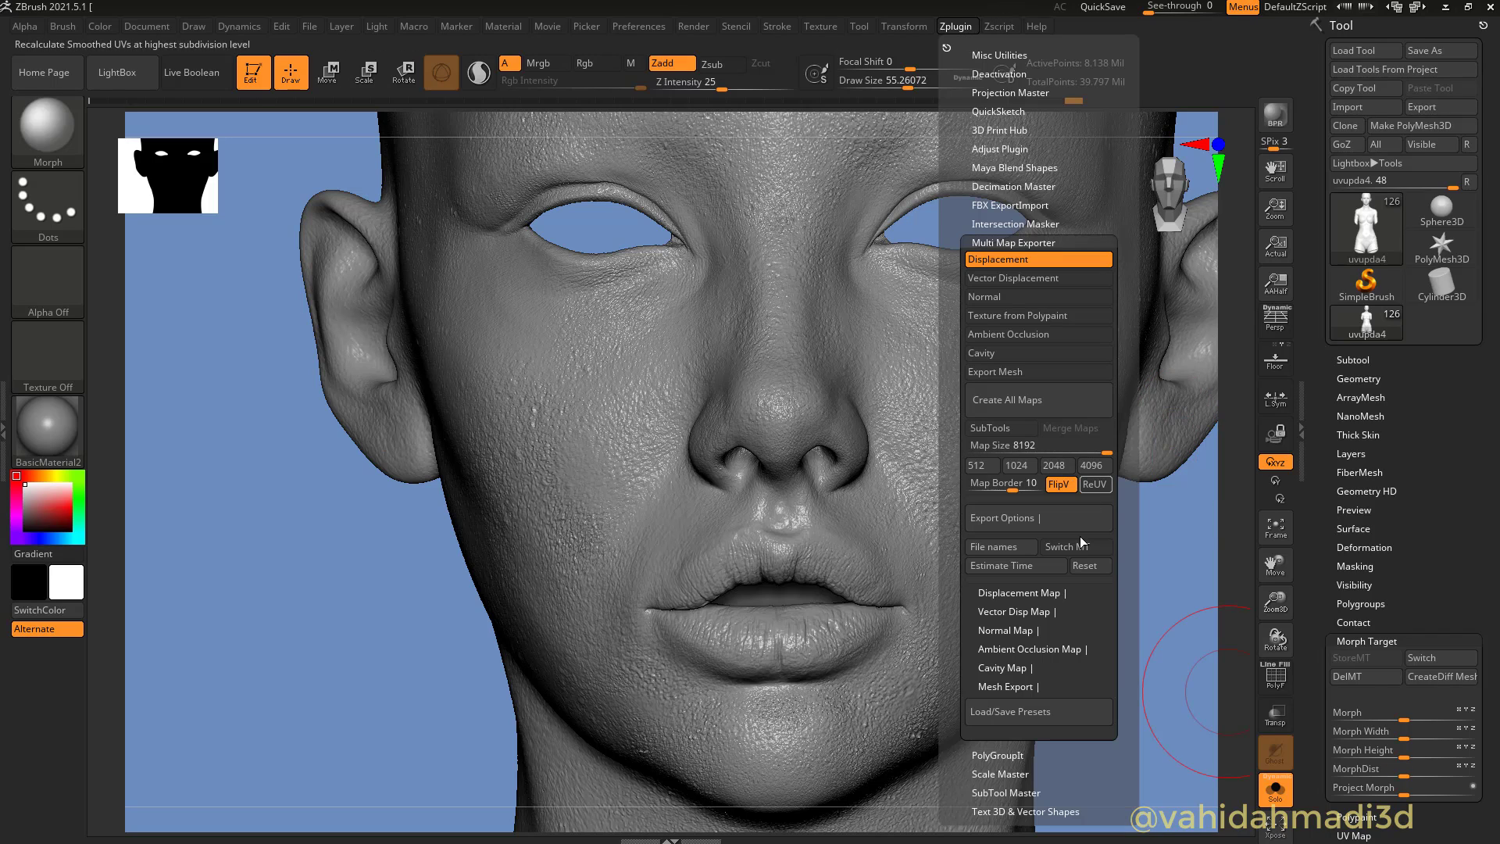
left_click(1045, 592)
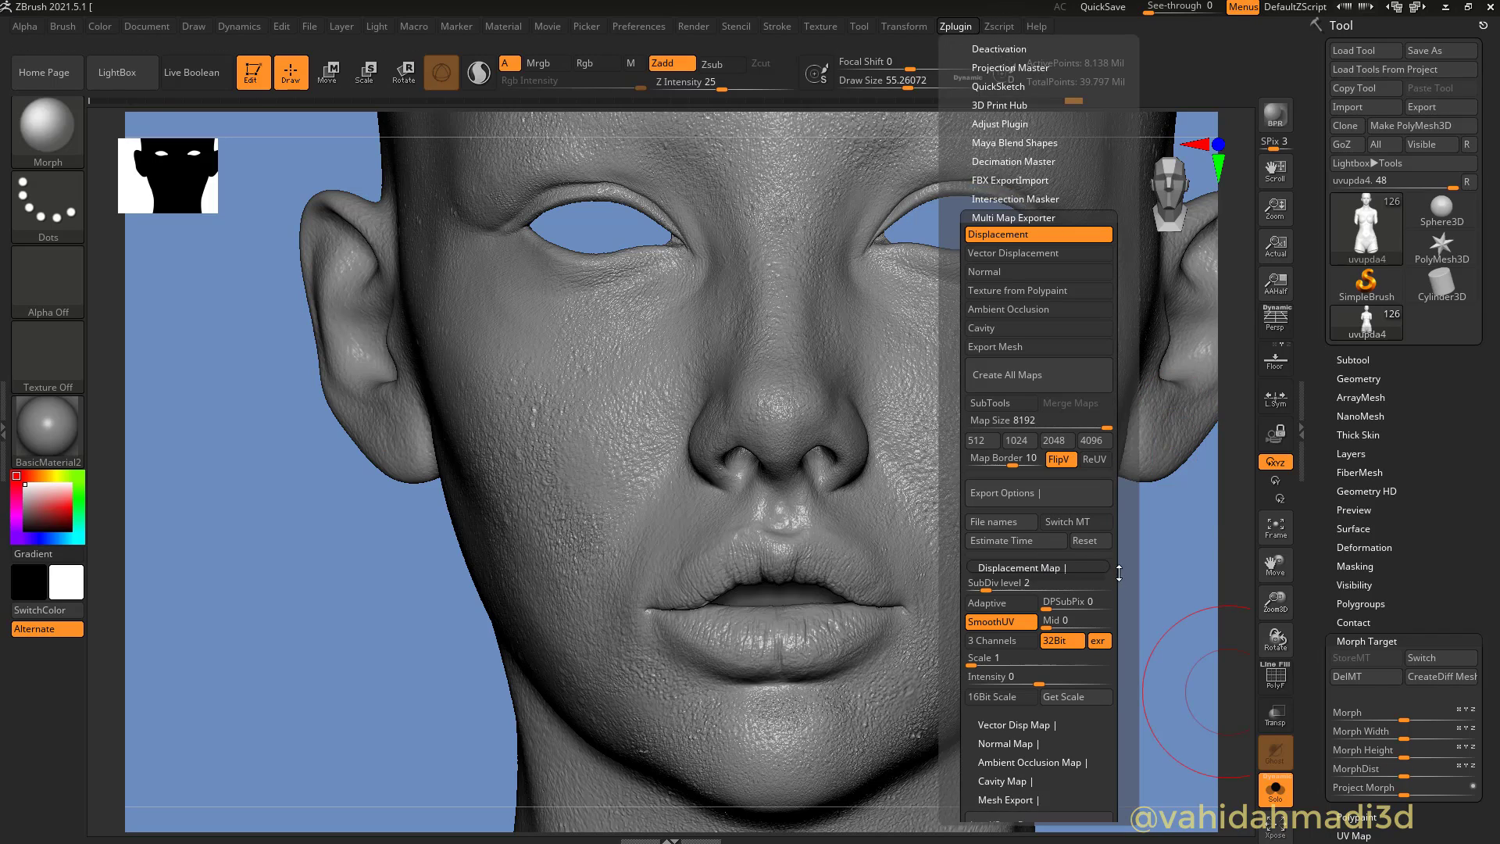
left_click_drag(1094, 546, 957, 548)
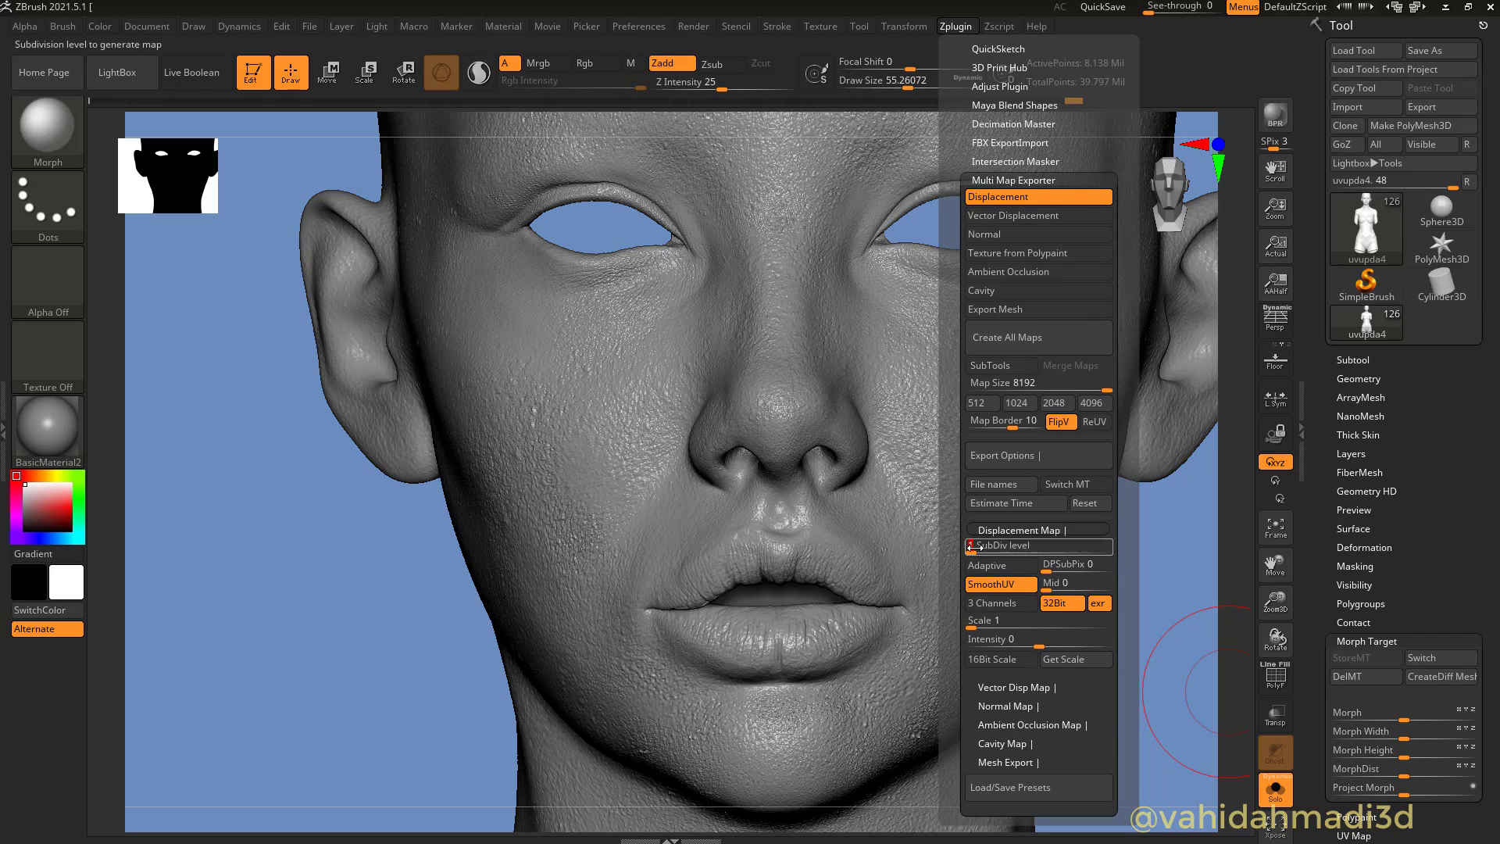
left_click(981, 548)
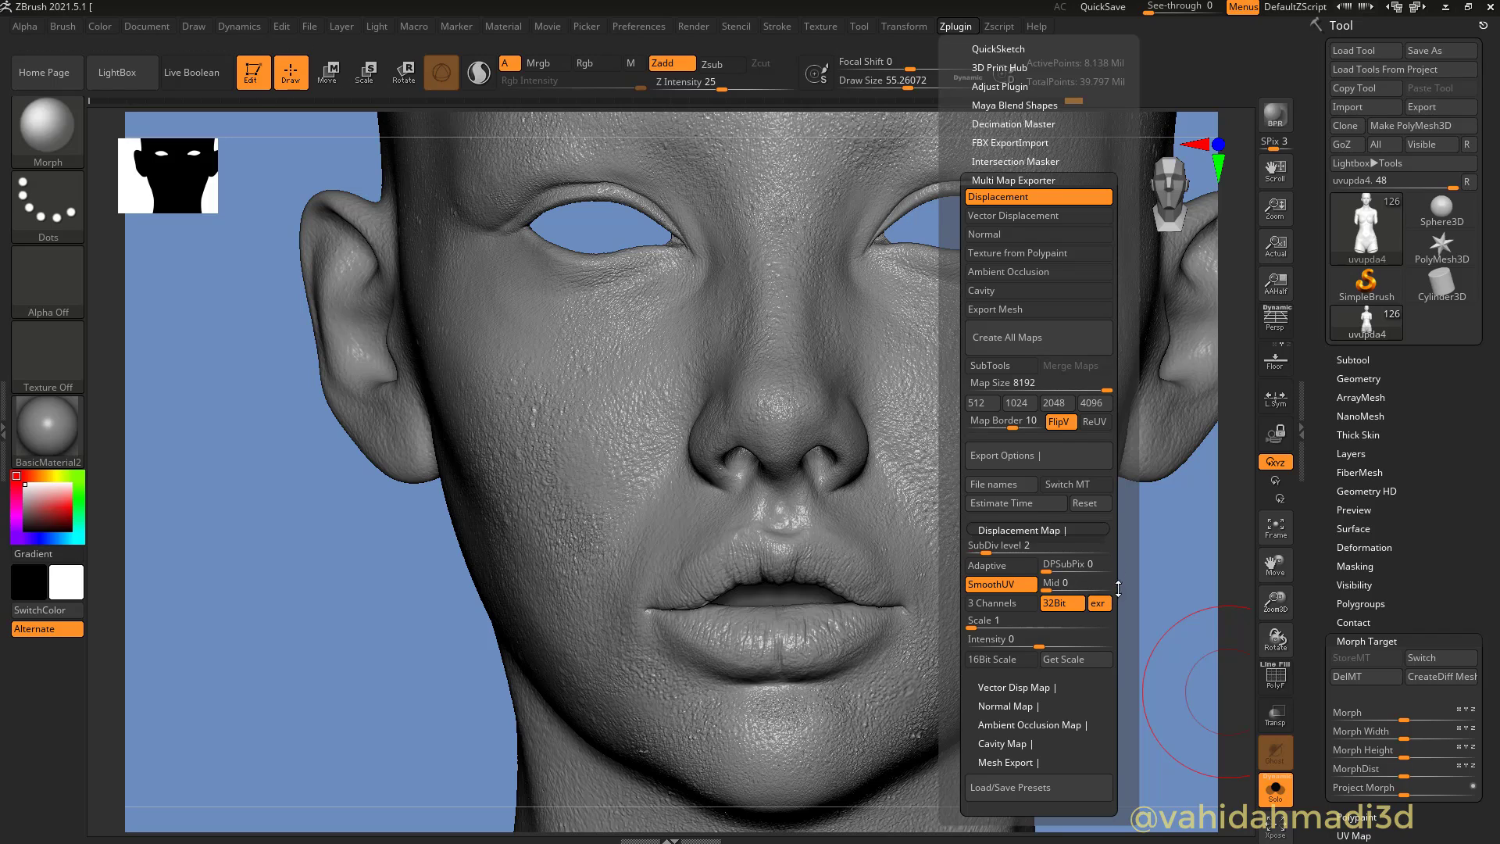
scroll(1063, 603, "down", 1)
left_click_drag(1058, 554, 1037, 556)
left_click(1016, 558)
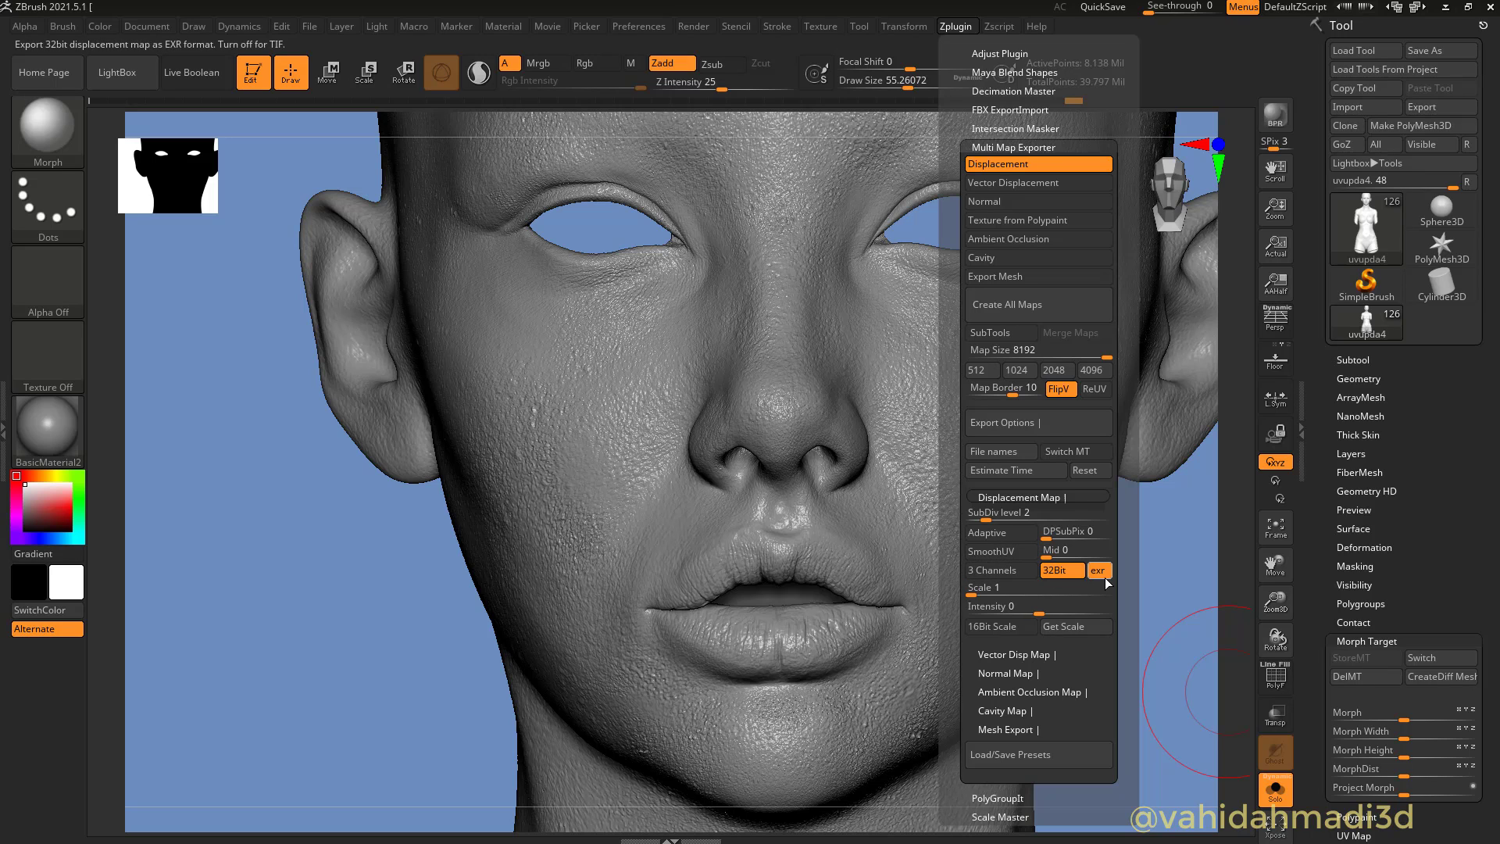
Create the displacement maps and save them as EXR files under the name "dis" in folder 2
left_click(1036, 304)
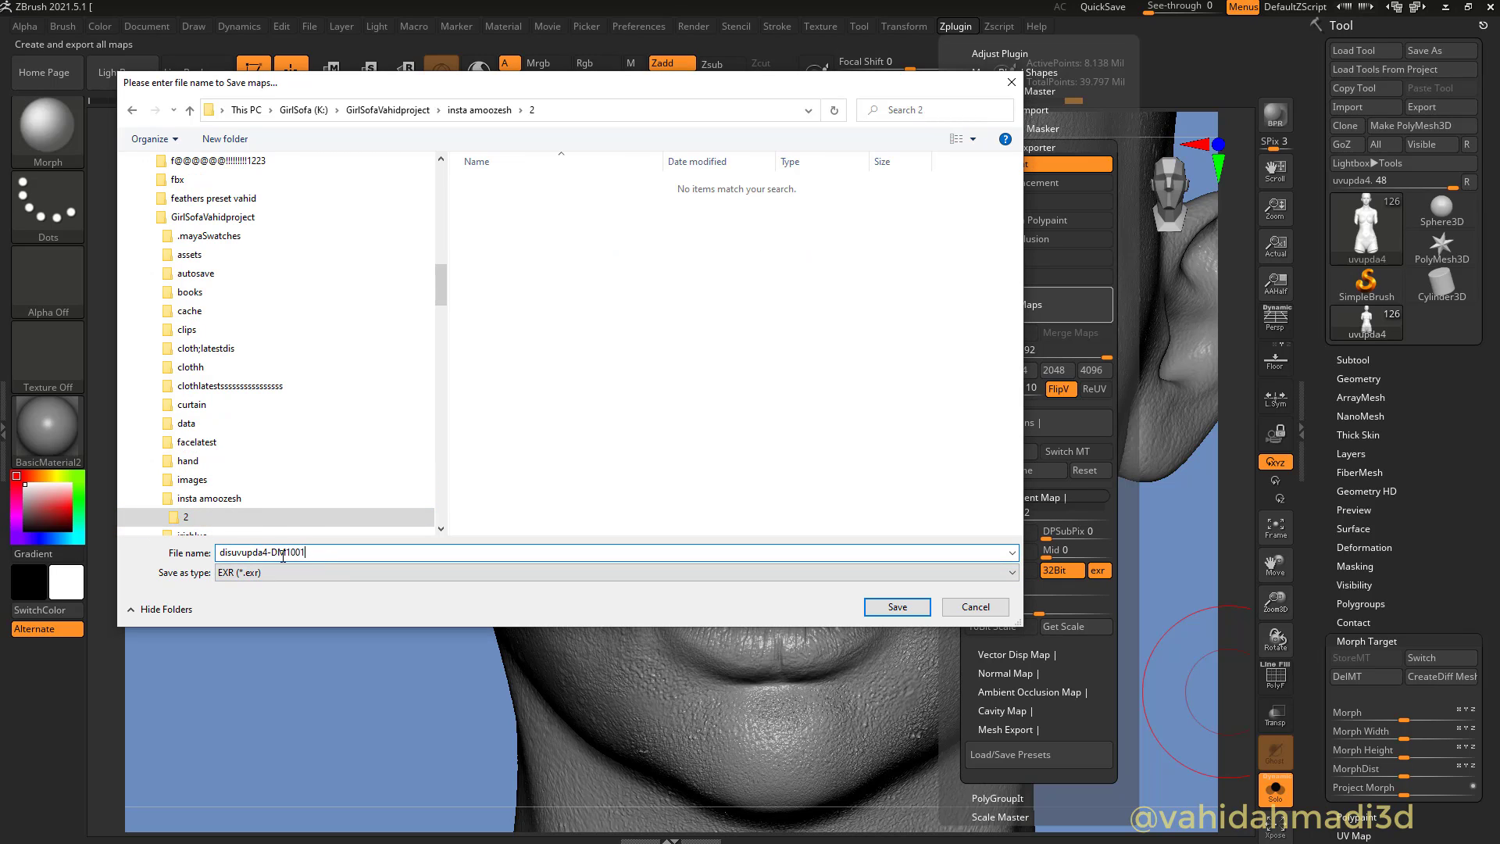
key("ctrl+a")
type("d")
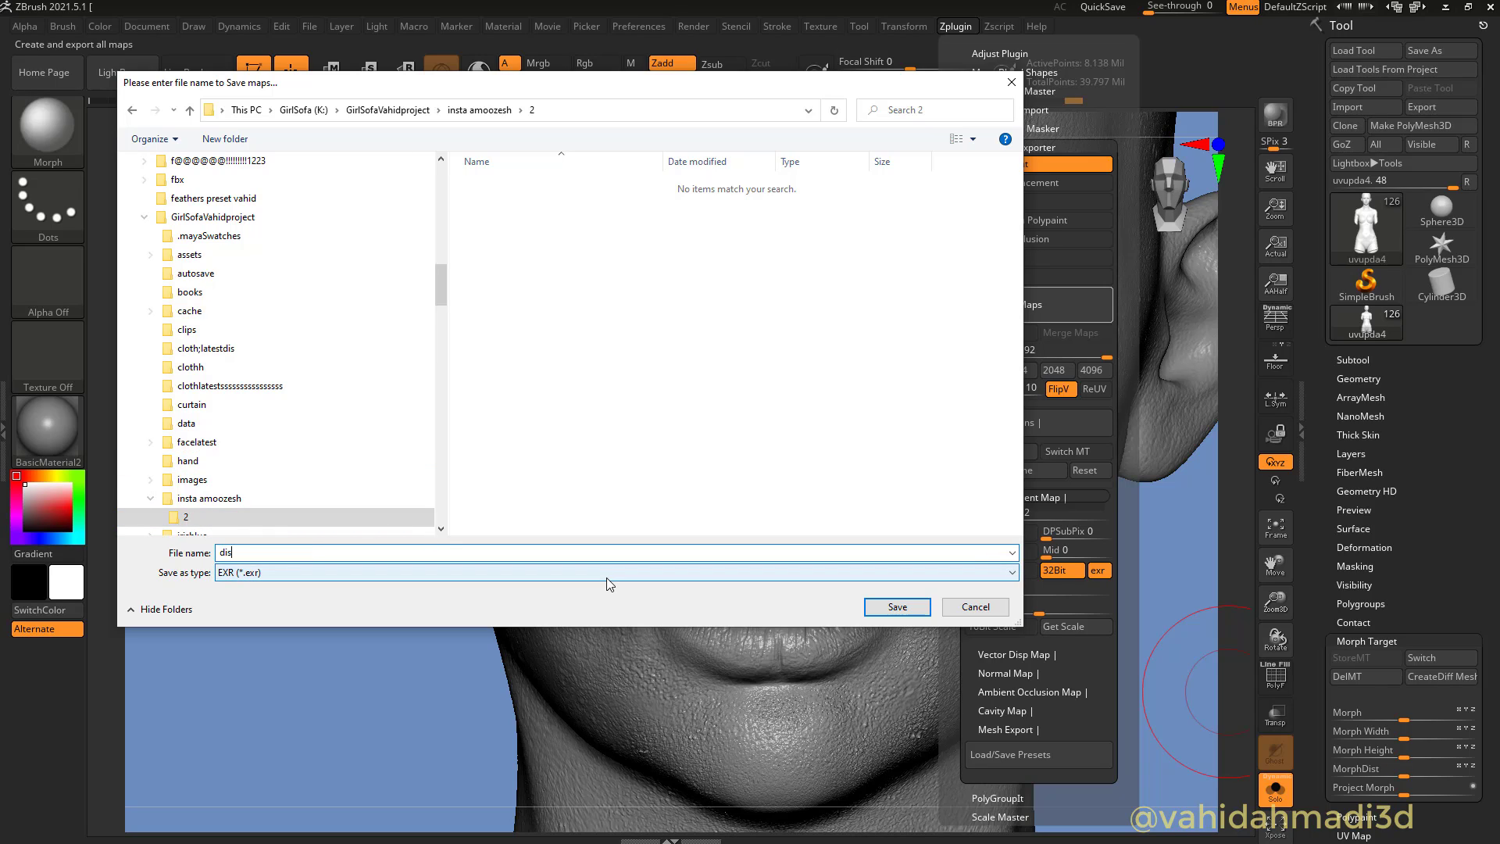
left_click(897, 607)
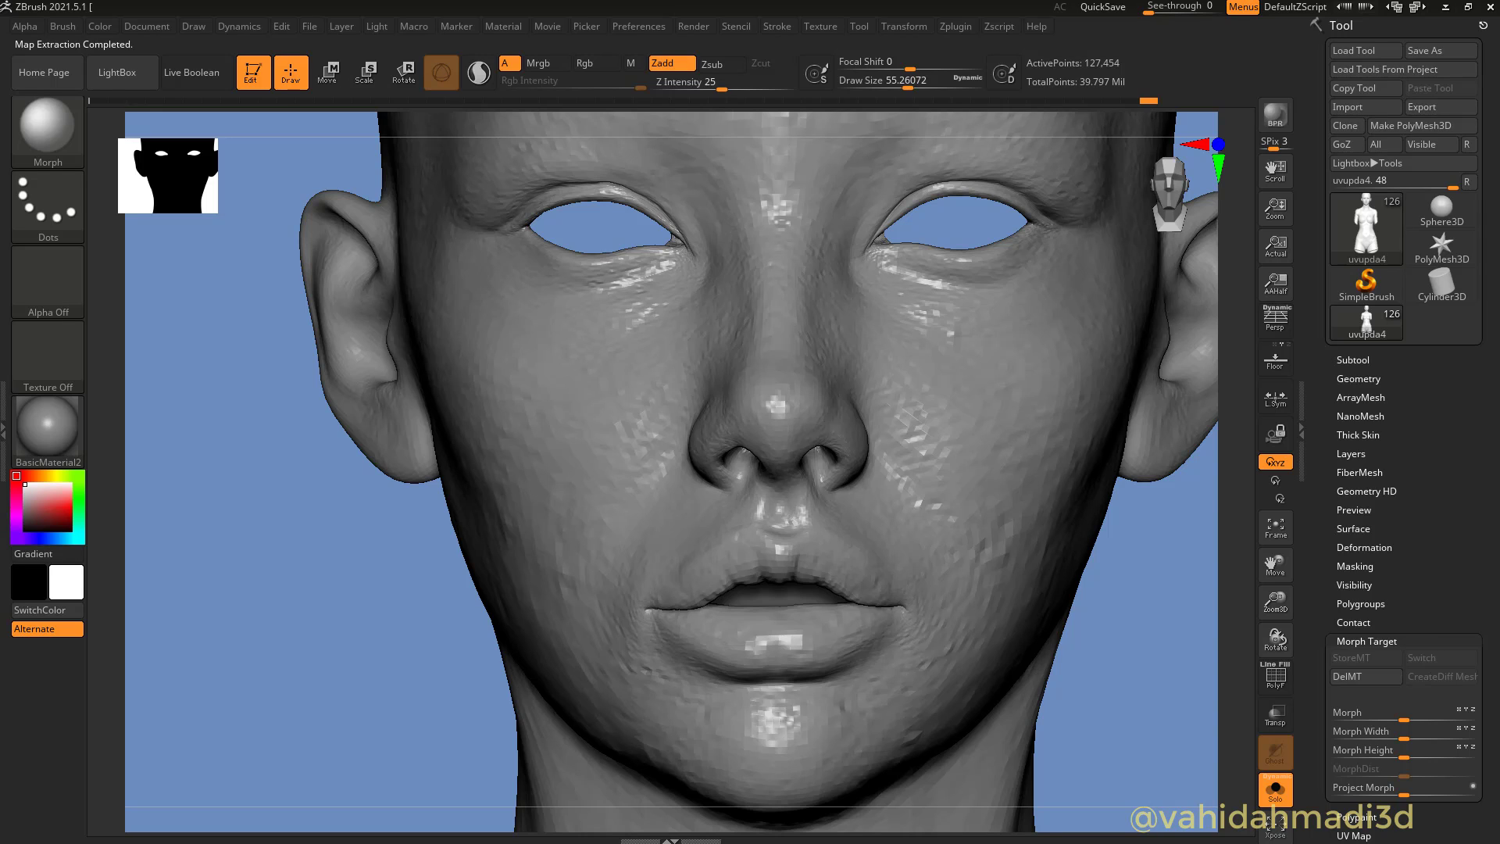
Open the Geometry settings and lower the head mesh to subdivision level 1
left_click(967, 26)
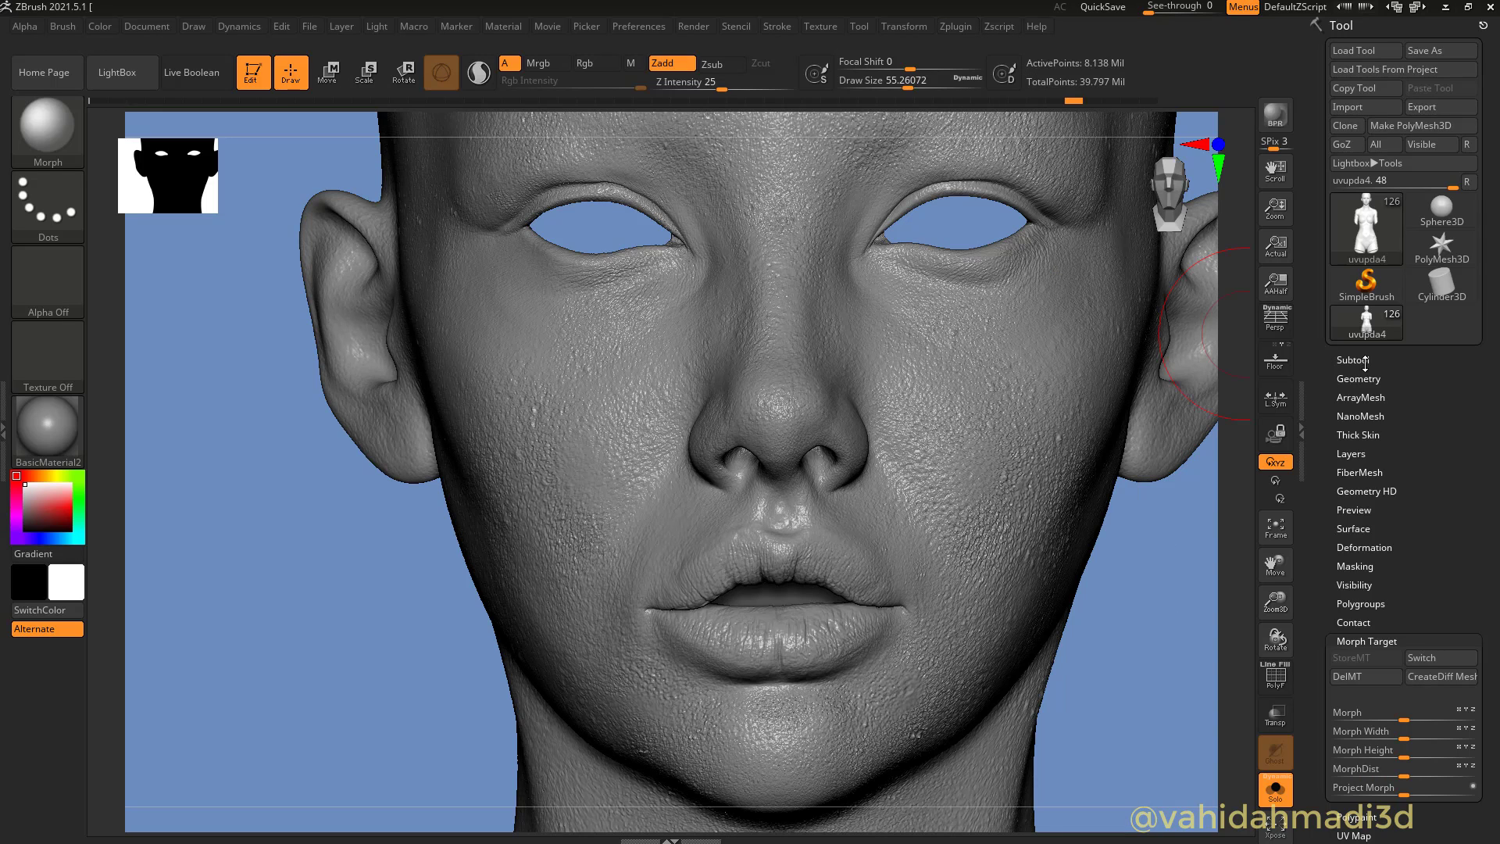
left_click(1353, 359)
left_click_drag(1492, 662, 1479, 496)
left_click(1378, 536)
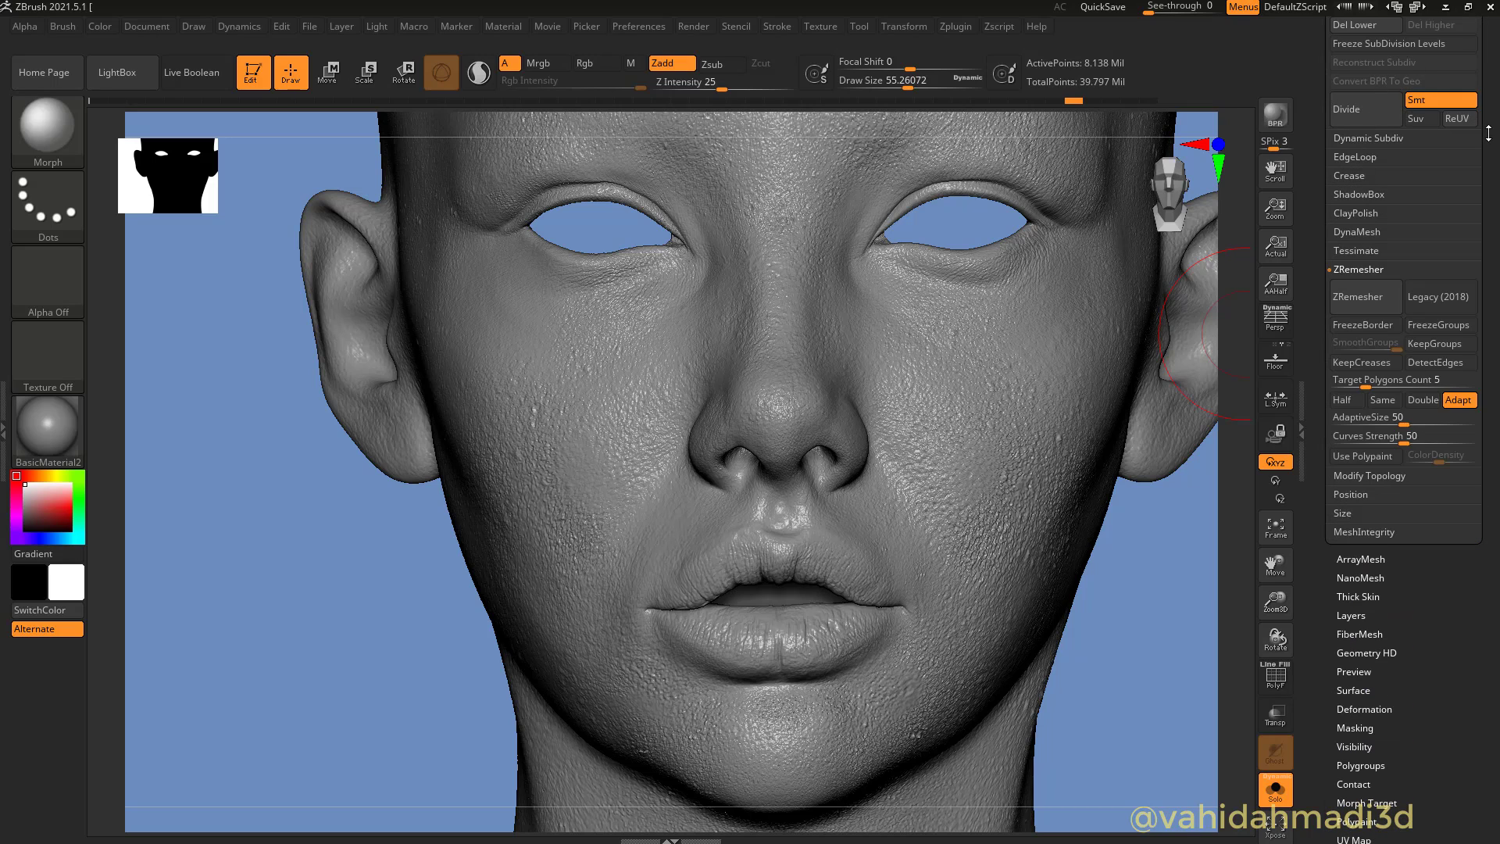
scroll(1416, 67, "up", 5)
left_click_drag(1171, 448, 1007, 594)
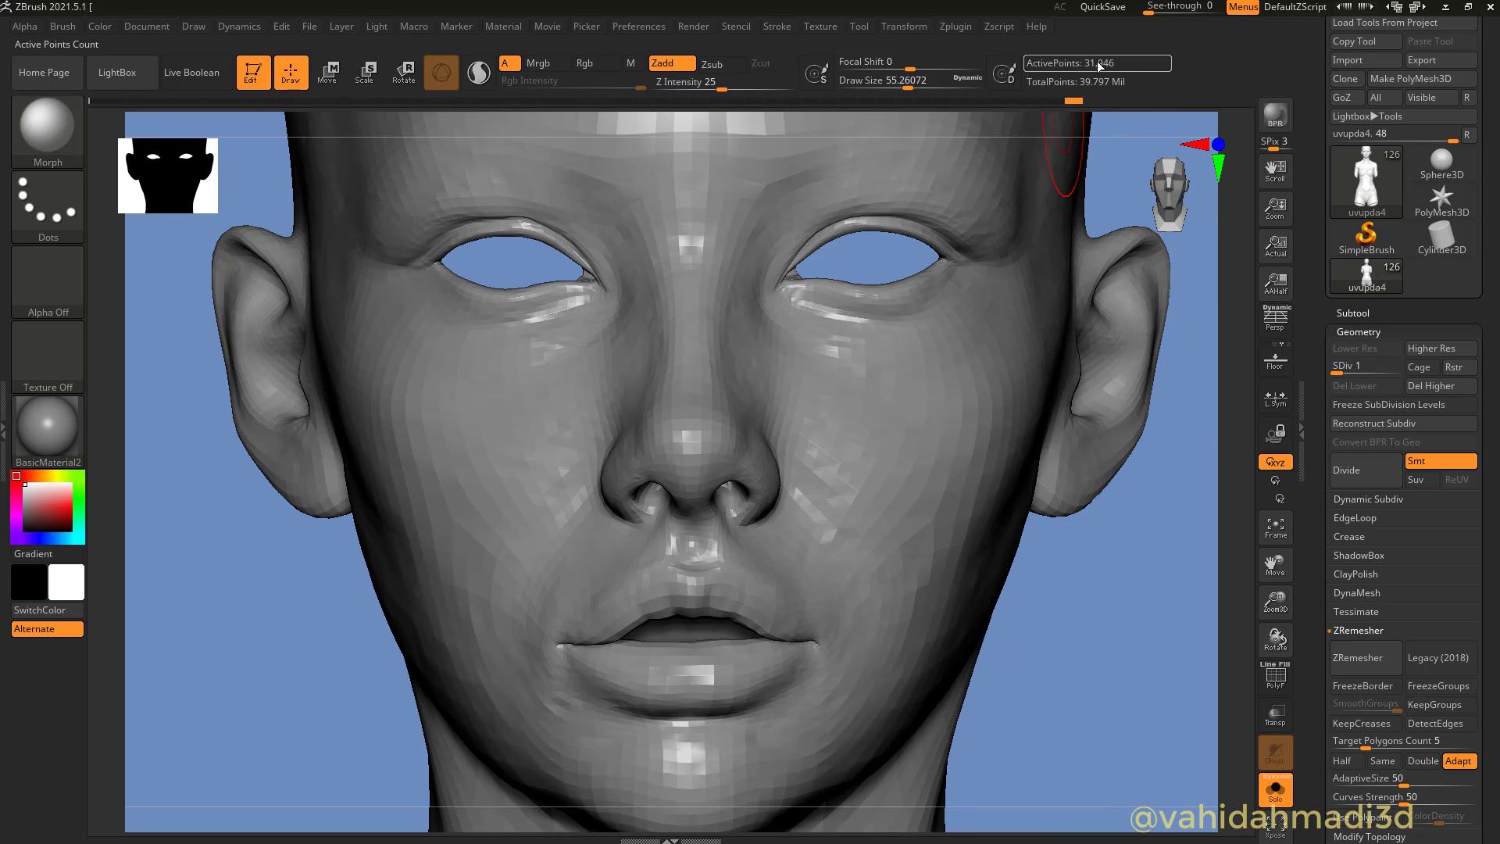
Export the level 1 head mesh in OBJ format as "facelevel1" into folder 2
left_click(1432, 59)
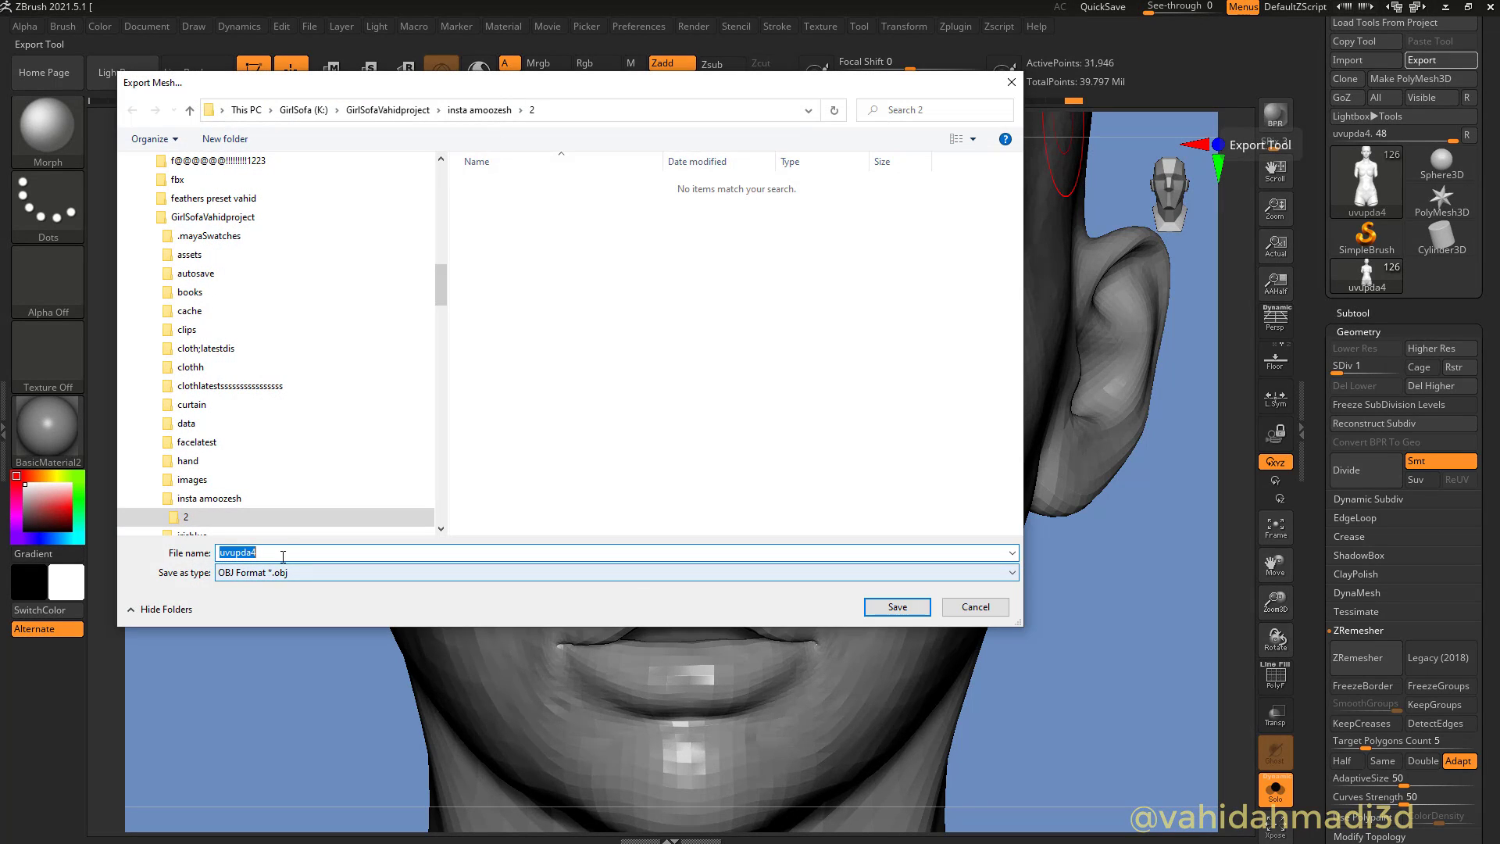
type("facelevel1")
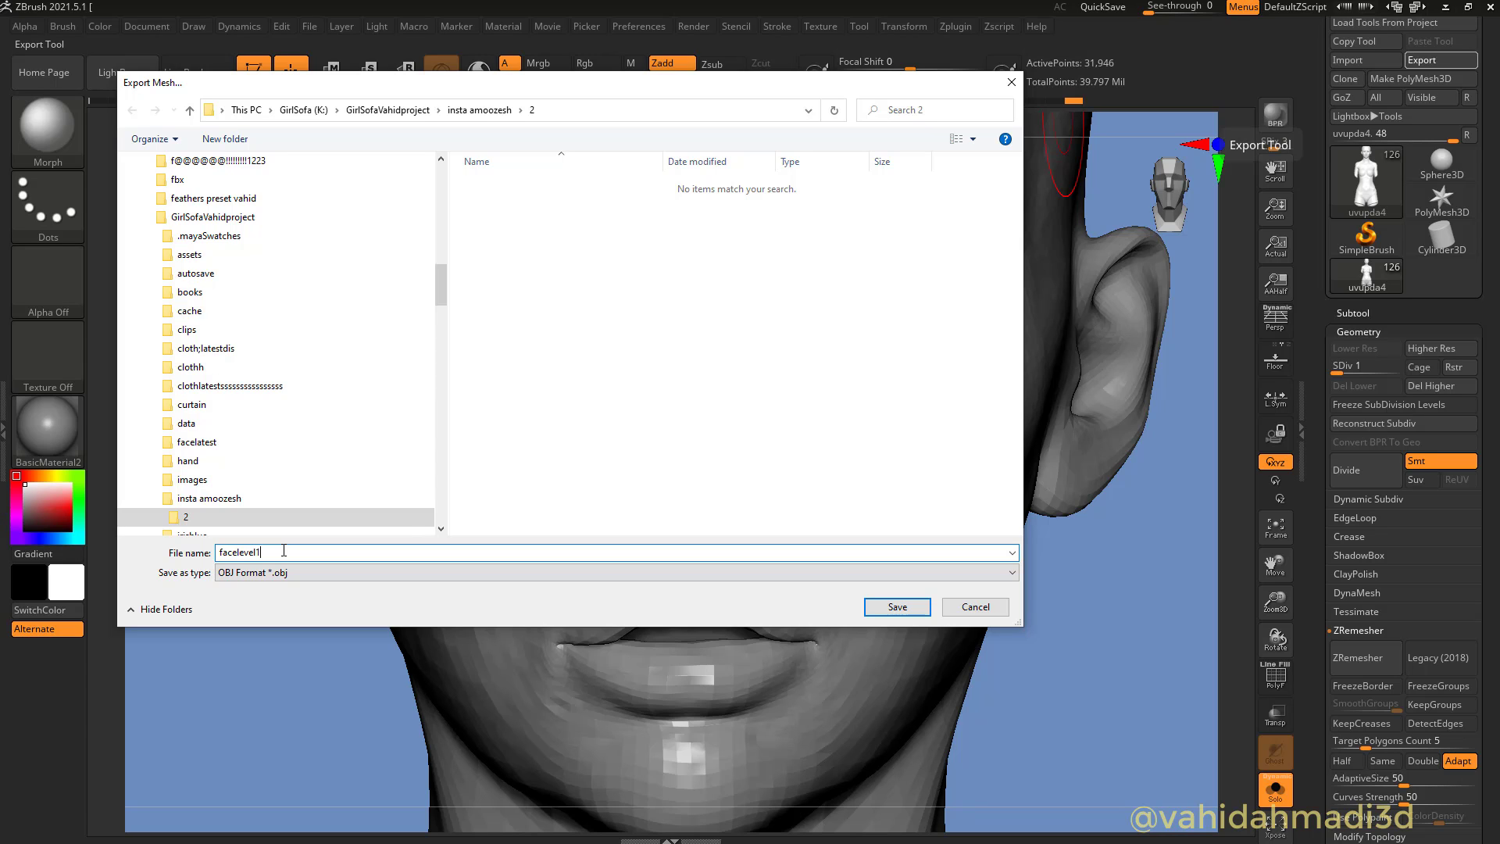
key("Return")
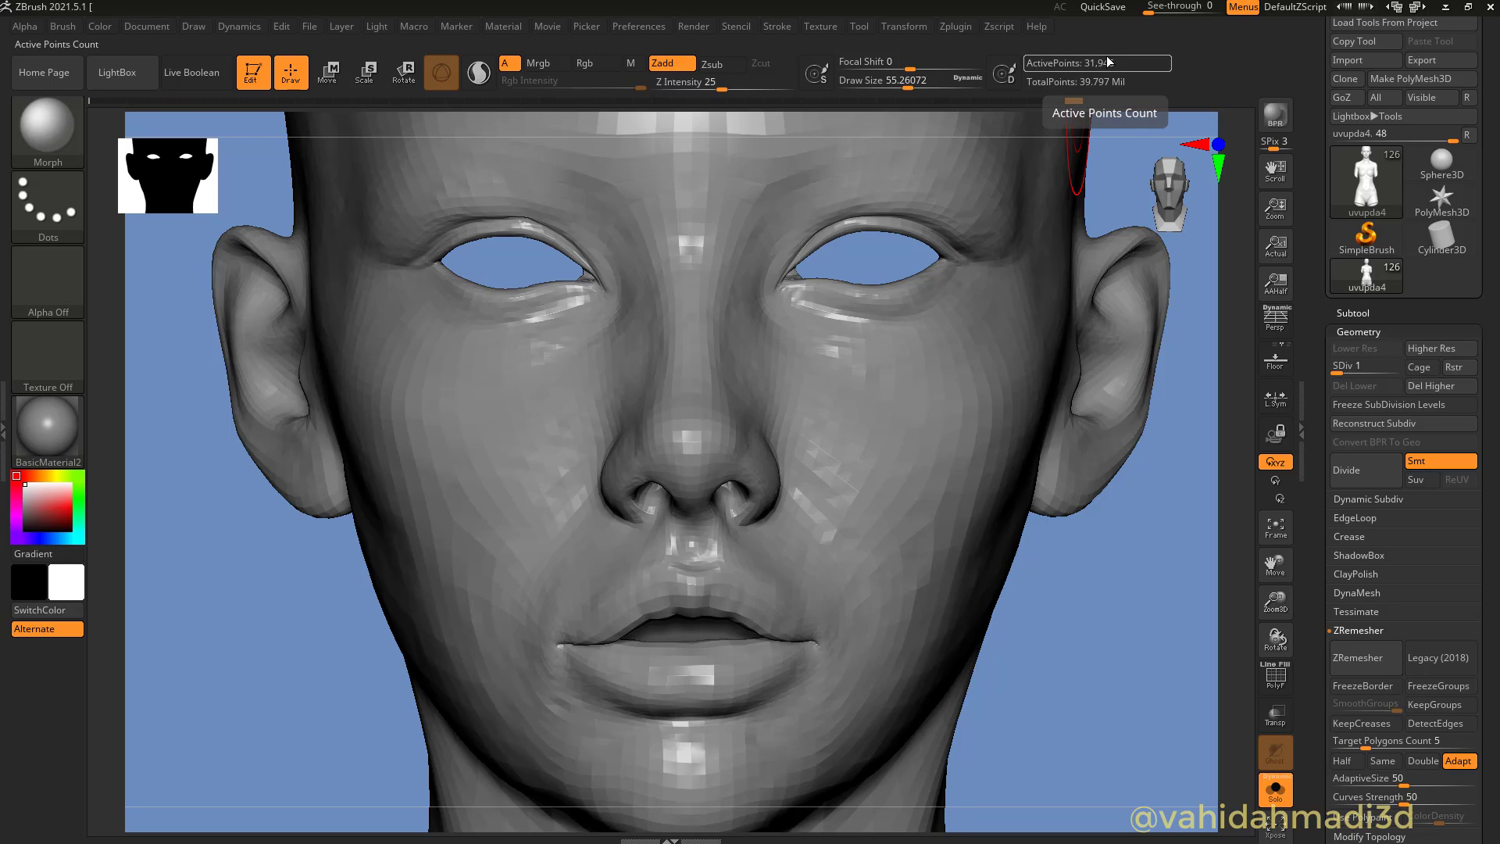
Switch to Maya and import facelevel1.obj into the empty scene
key("super")
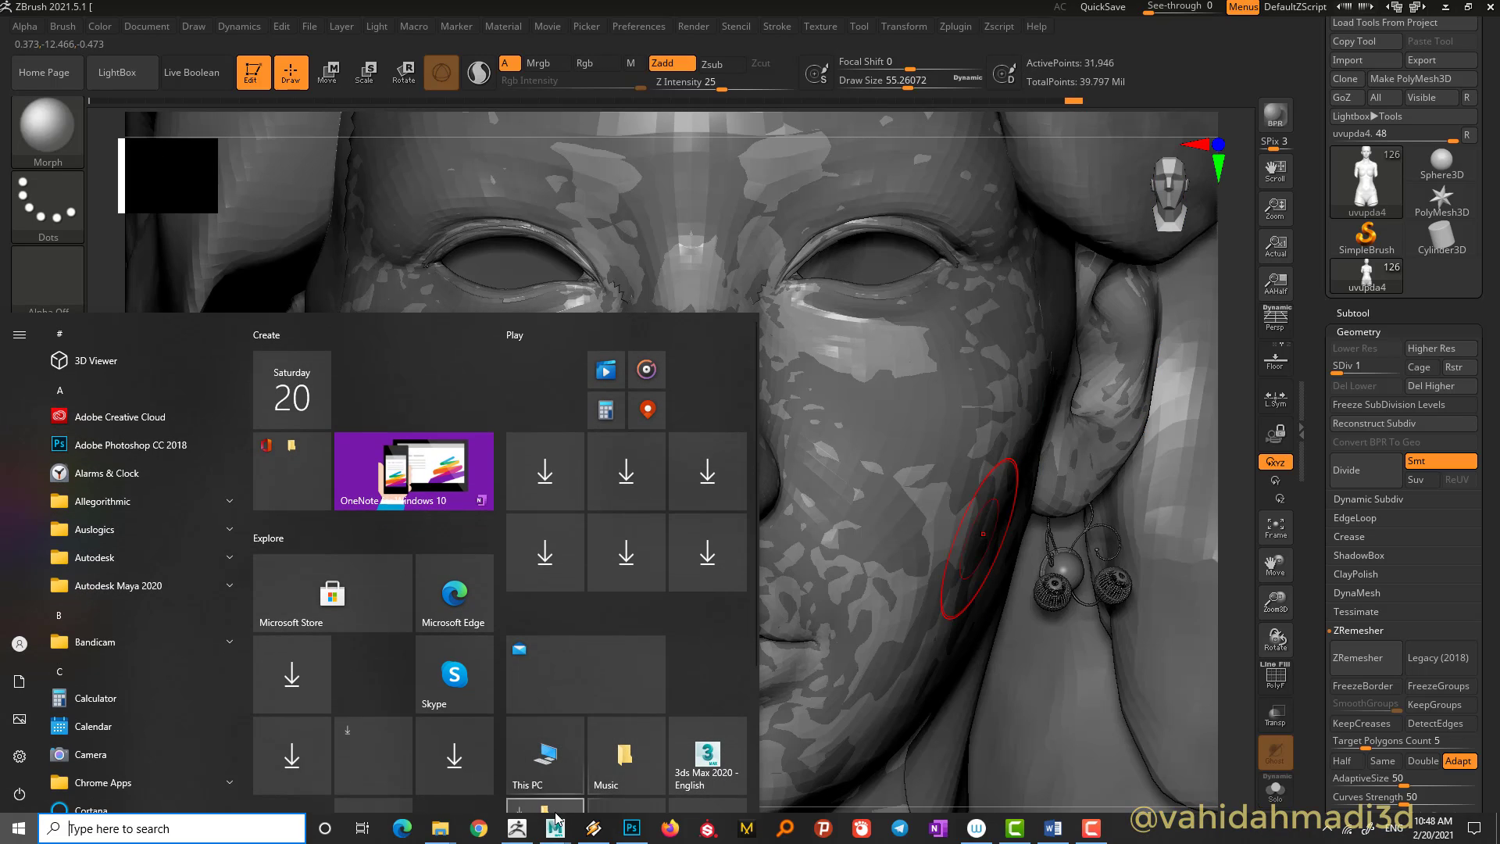
mouse_move(558, 815)
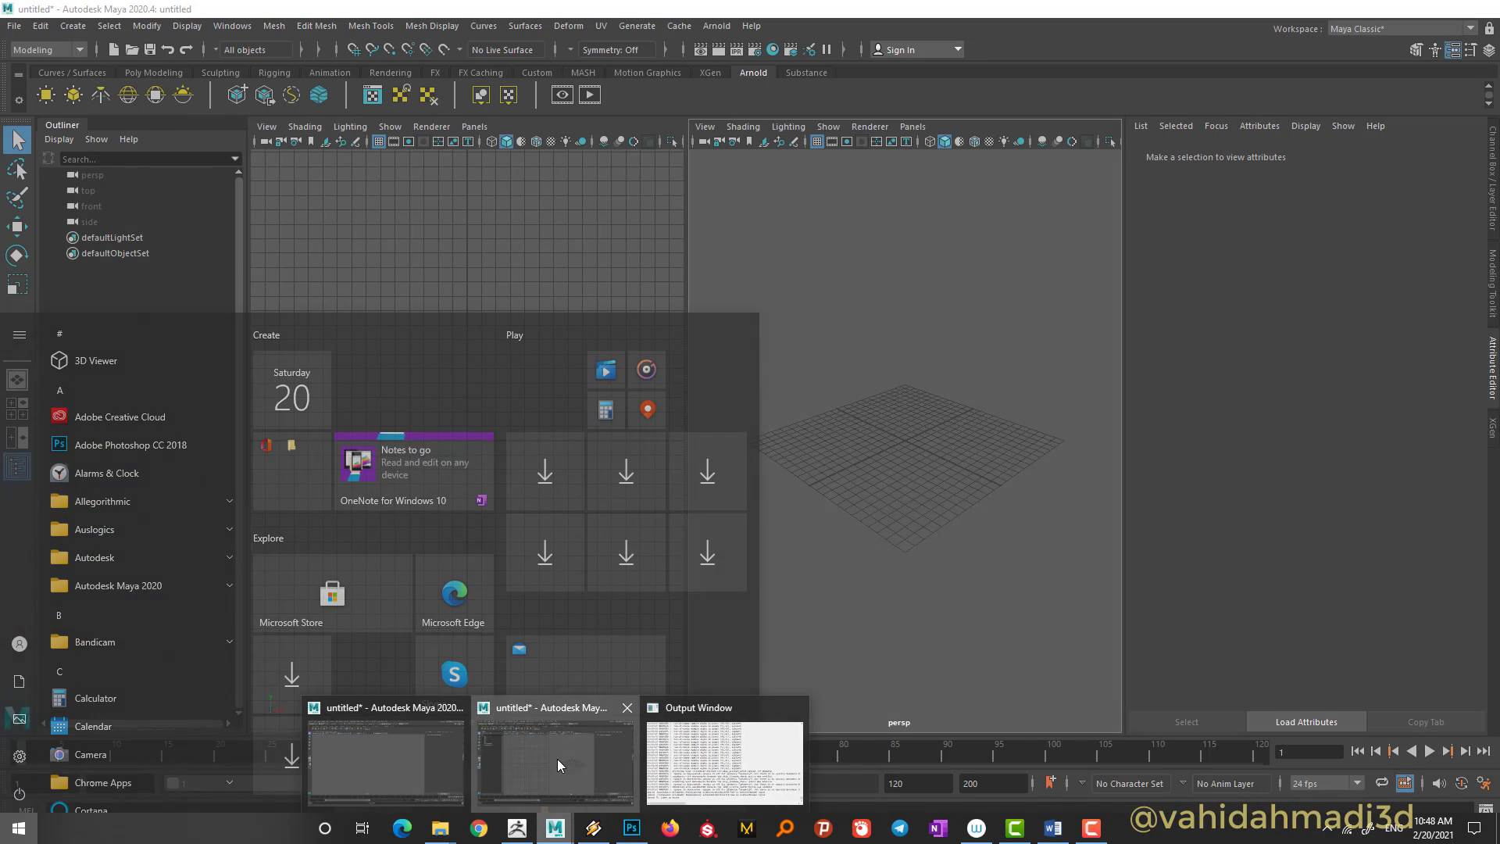
left_click(556, 758)
left_click(16, 28)
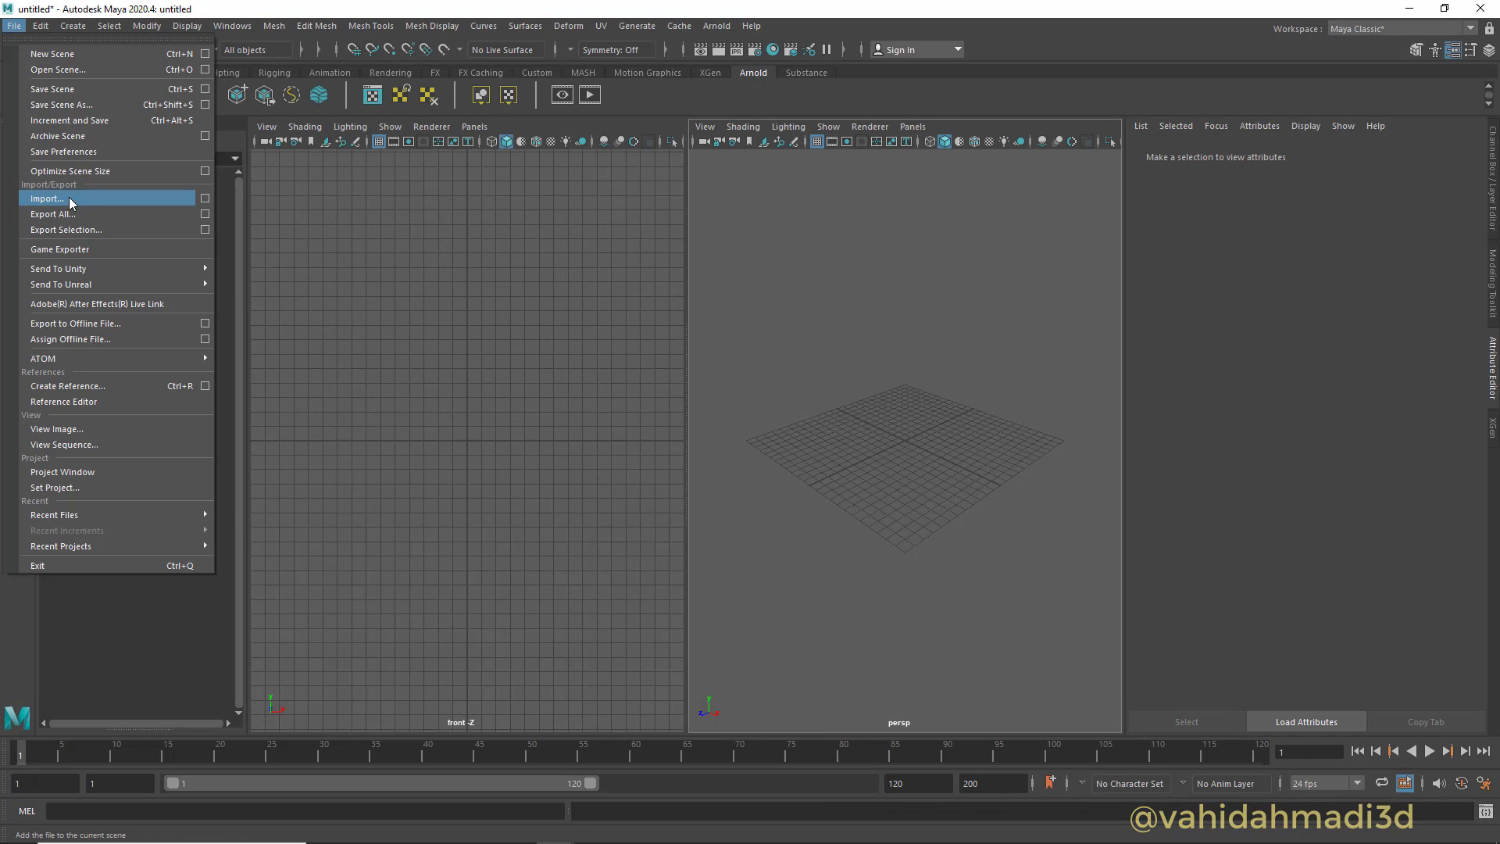
left_click(70, 202)
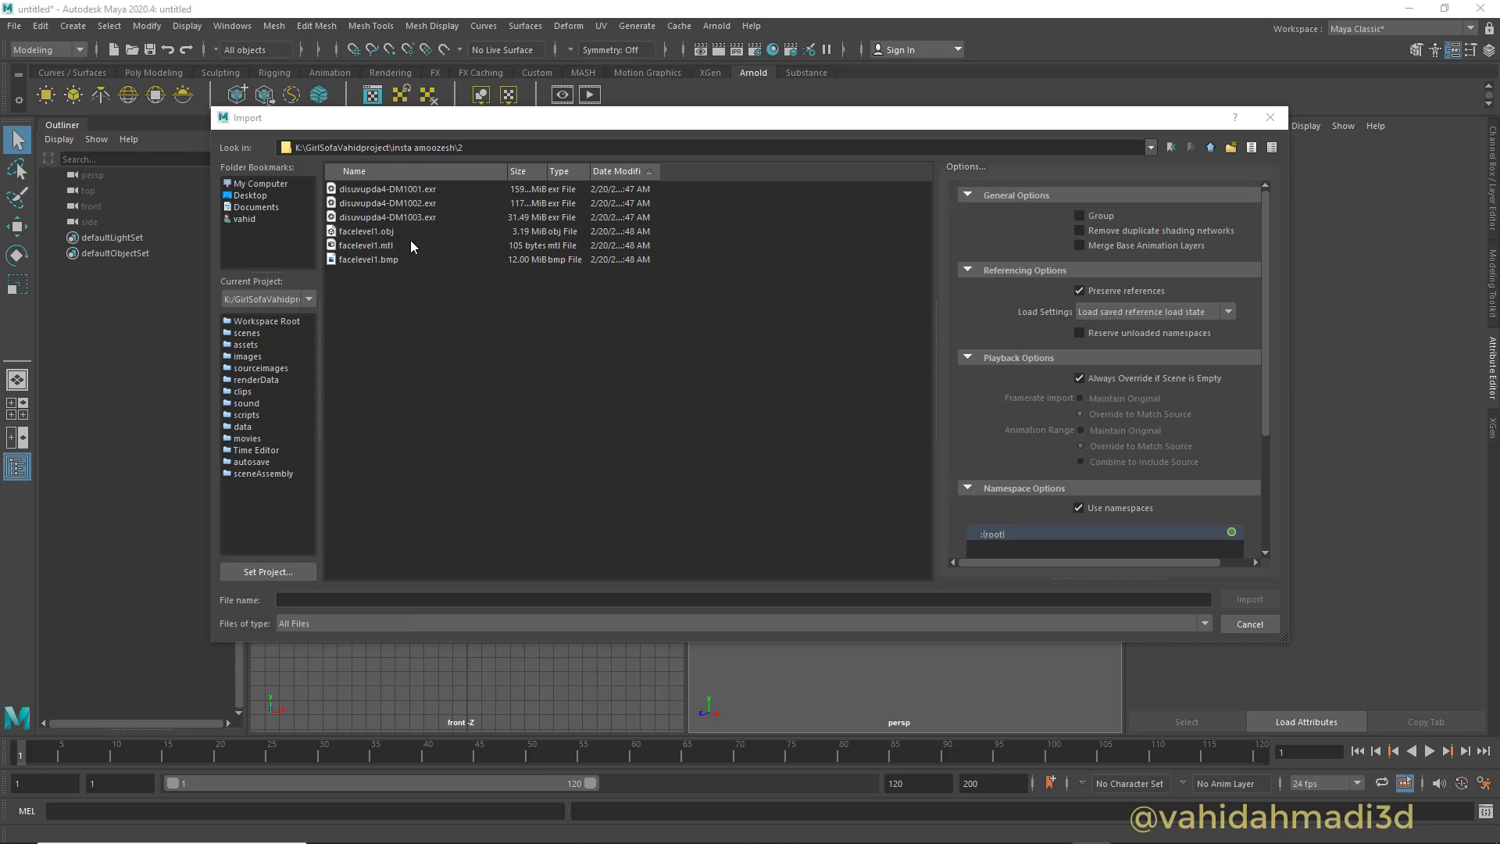
double_click(374, 233)
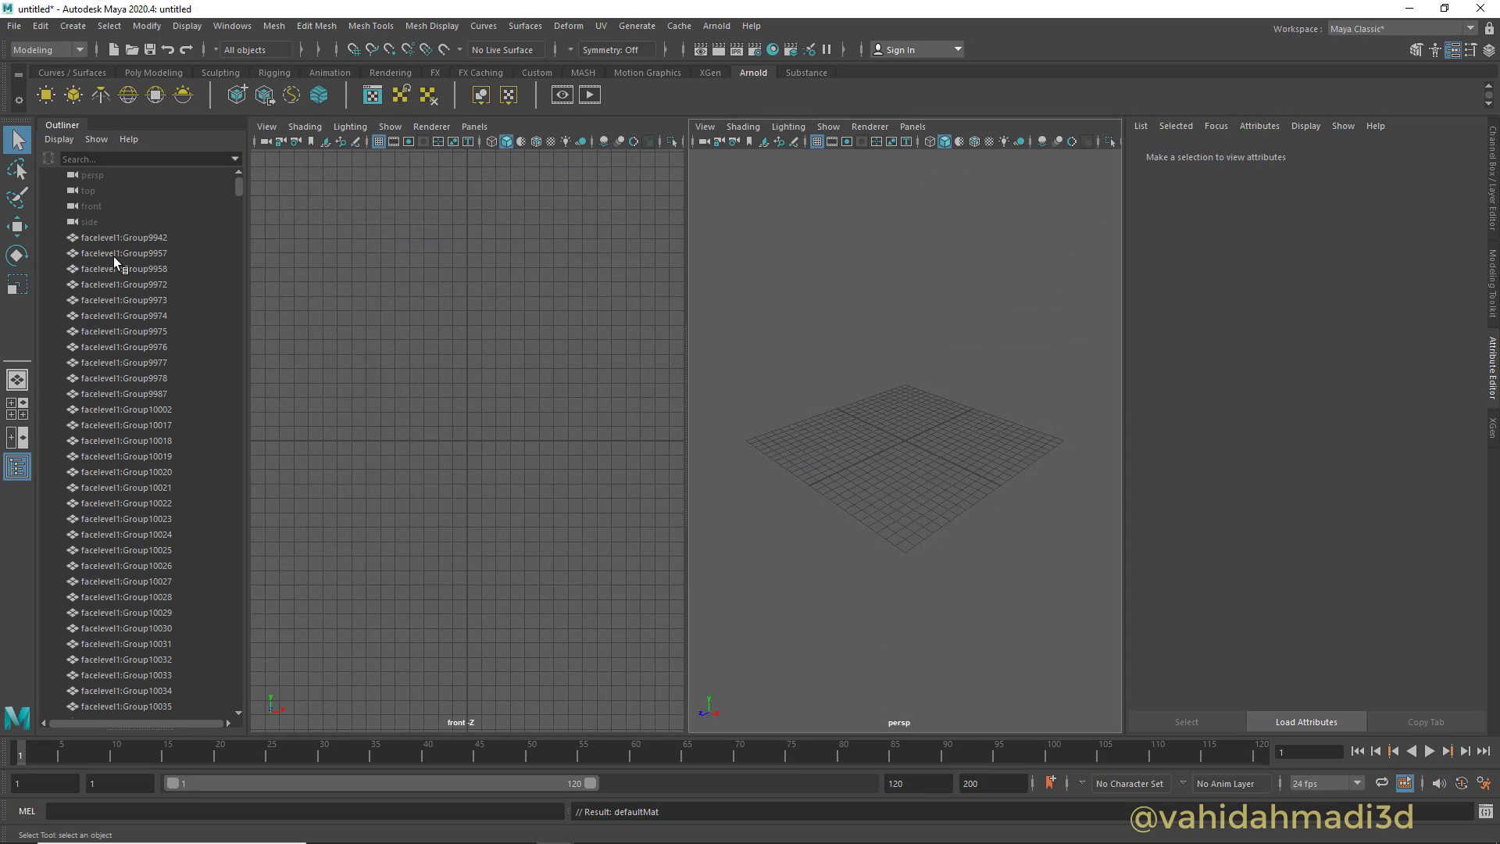
Delete all the imported facelevel1 group meshes from the Maya scene
left_click(117, 238)
scroll(129, 547, "down", 15)
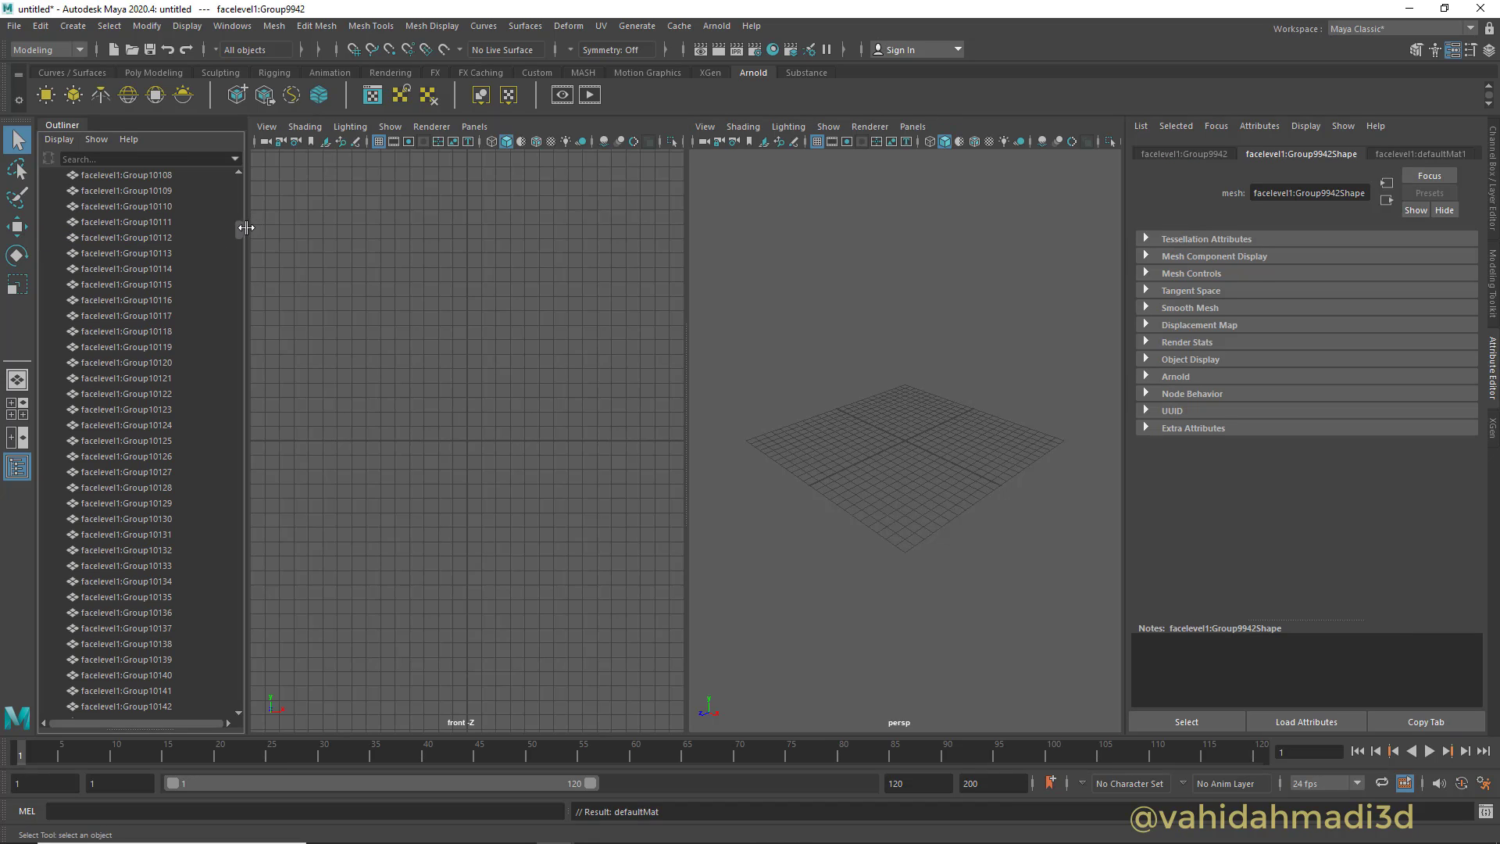
left_click_drag(237, 228, 218, 718)
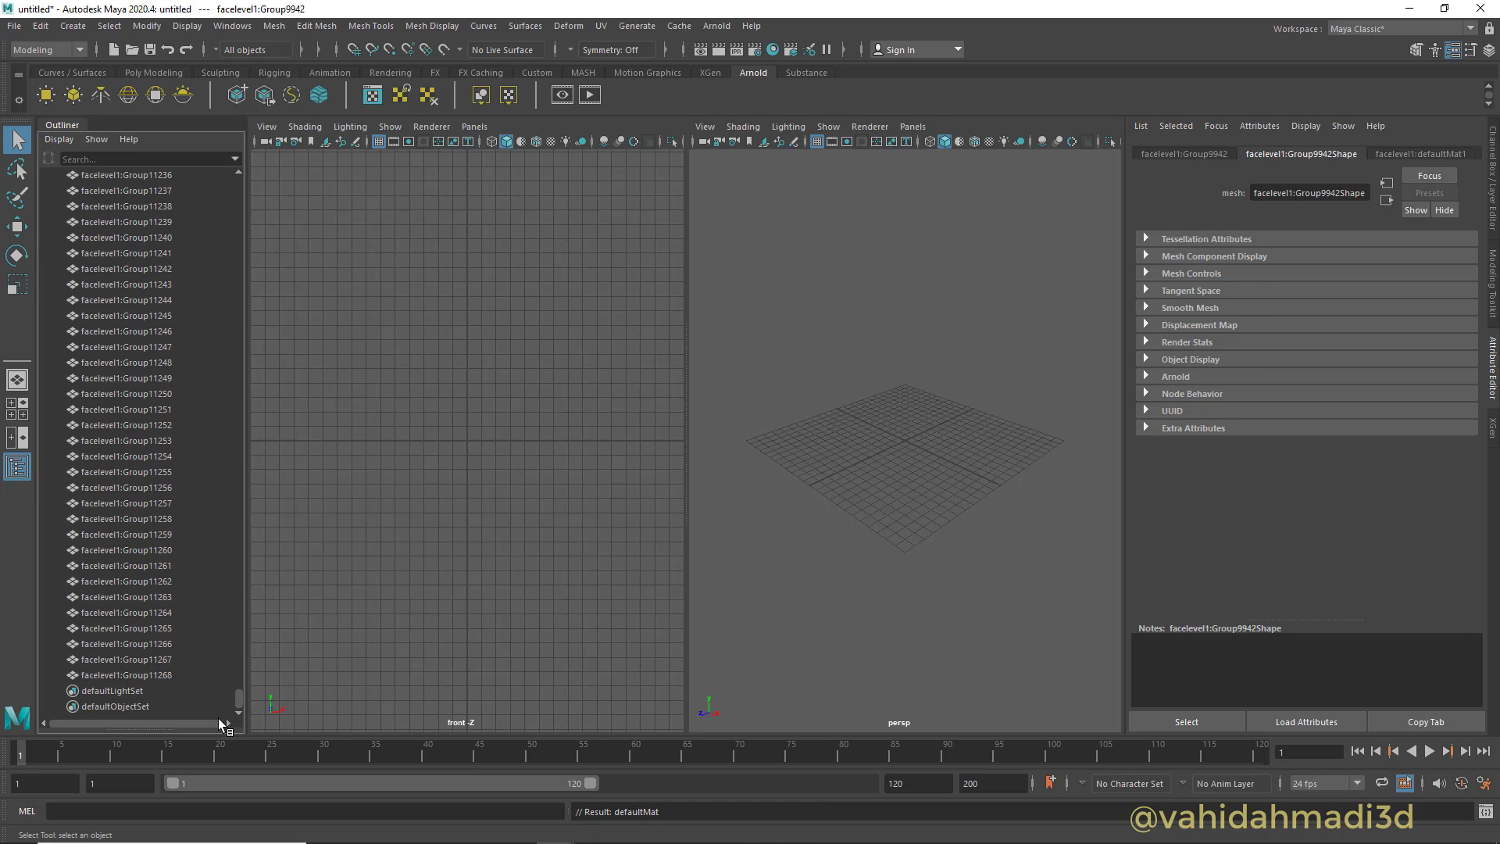
left_click(165, 675, "shift")
key("Delete")
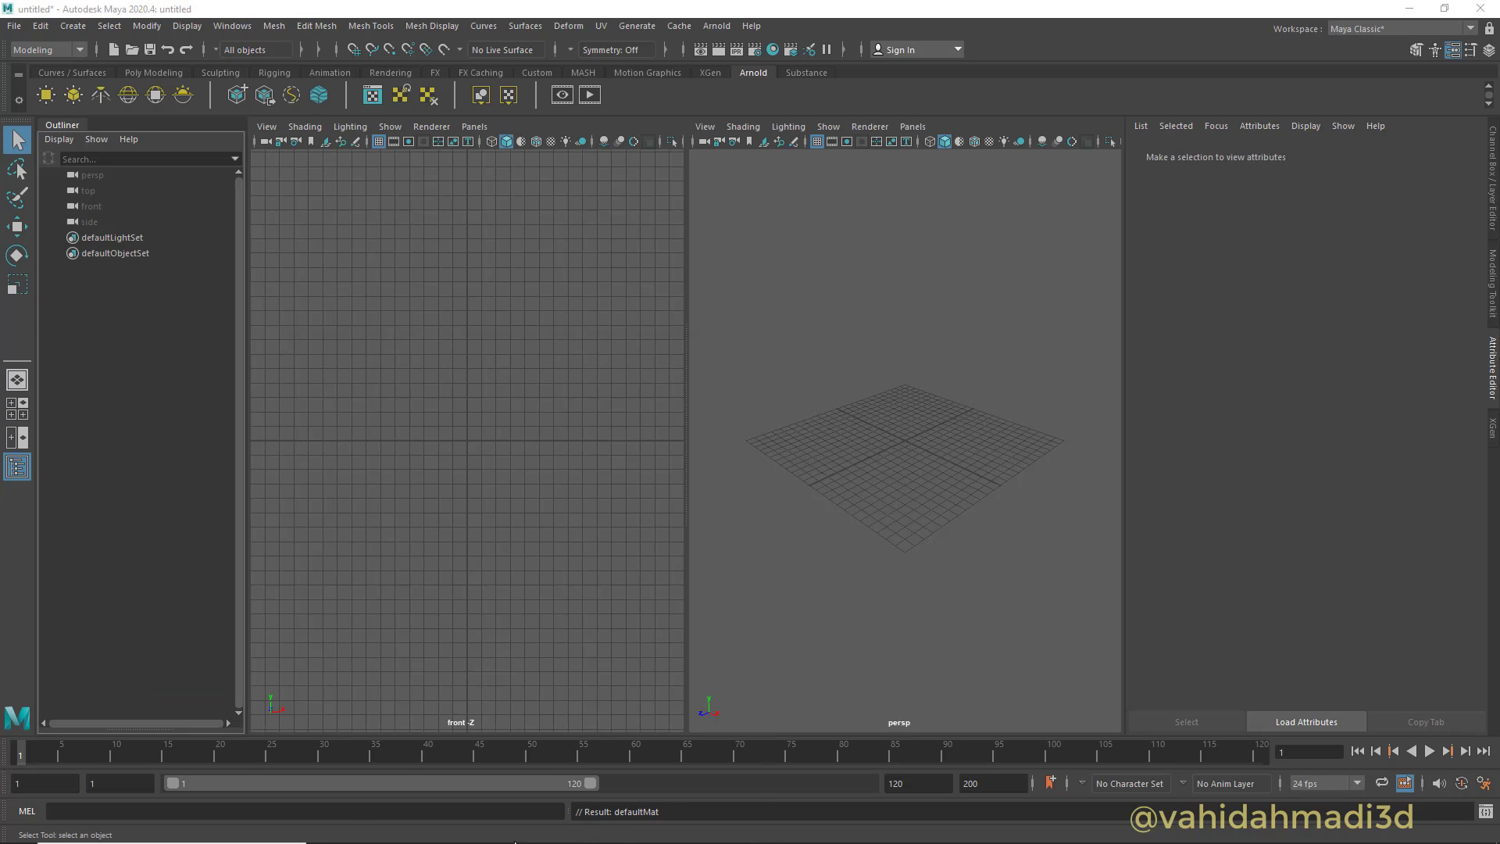
Switch to ZBrush and re-export the level 1 mesh without group splitting, overwriting facelevel1.obj in folder 2
key("super")
left_click(518, 828)
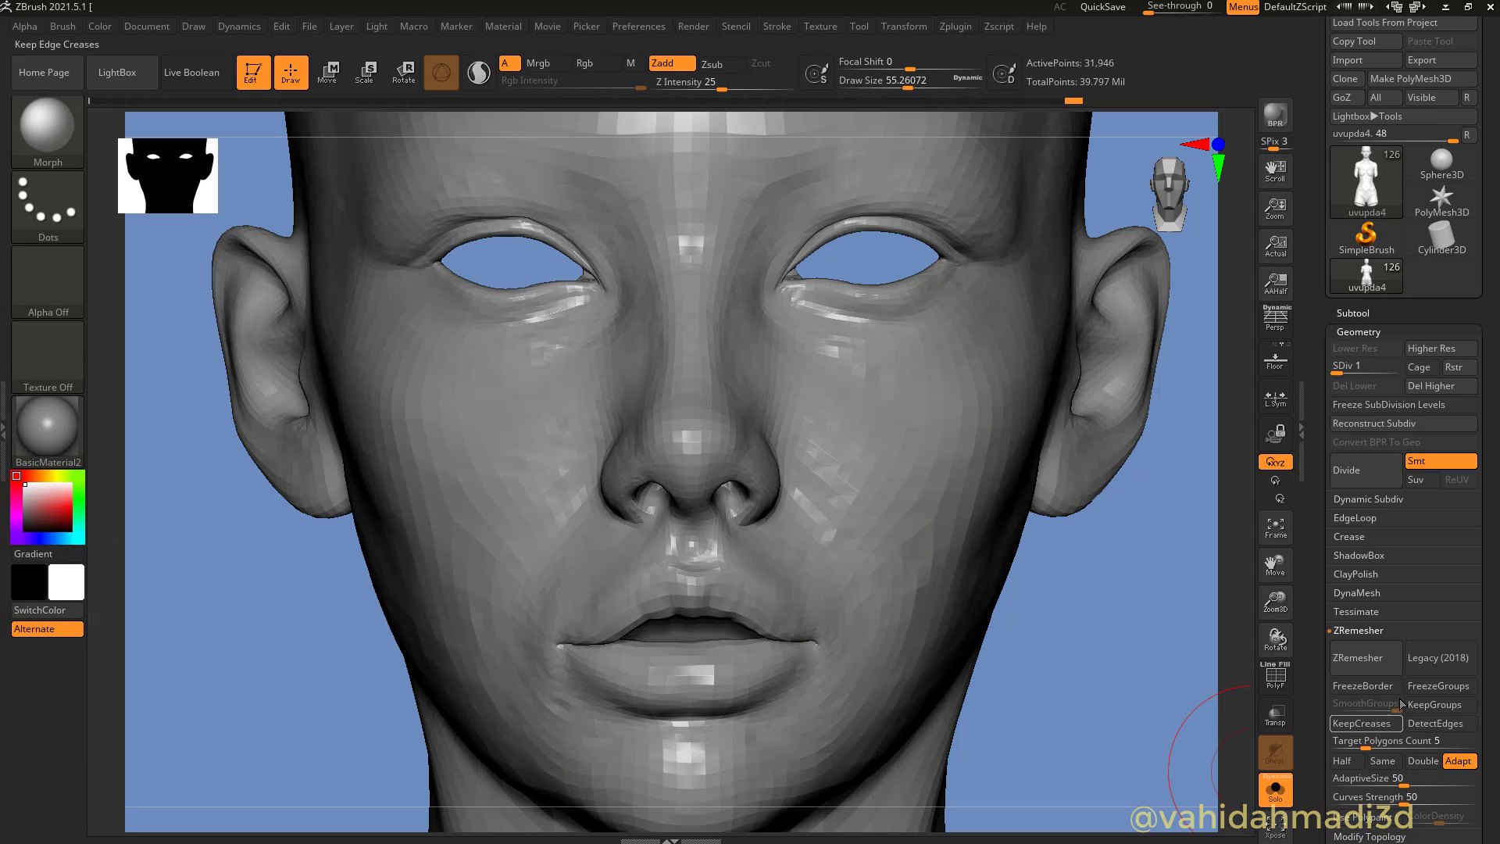
left_click_drag(1485, 744, 1456, 537)
left_click(1386, 515)
scroll(1407, 351, "up", 10)
left_click(1440, 107)
left_click(502, 199)
left_click(895, 605)
left_click(788, 430)
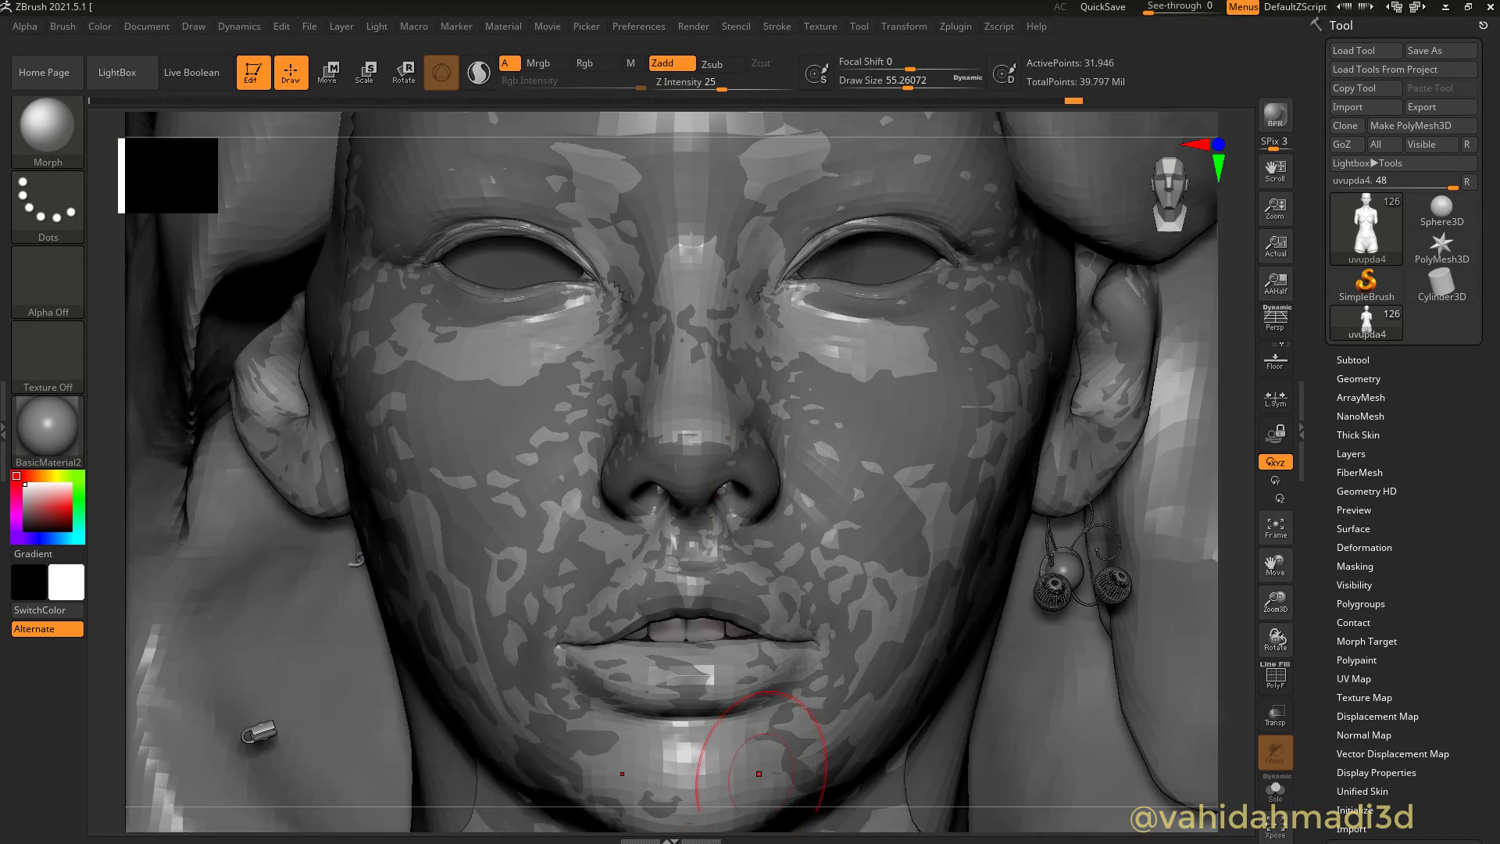
Switch to Maya, import the re-exported facelevel1.obj from folder 2, and frame the body mesh in the perspective view
key("super")
mouse_move(555, 828)
left_click(595, 762)
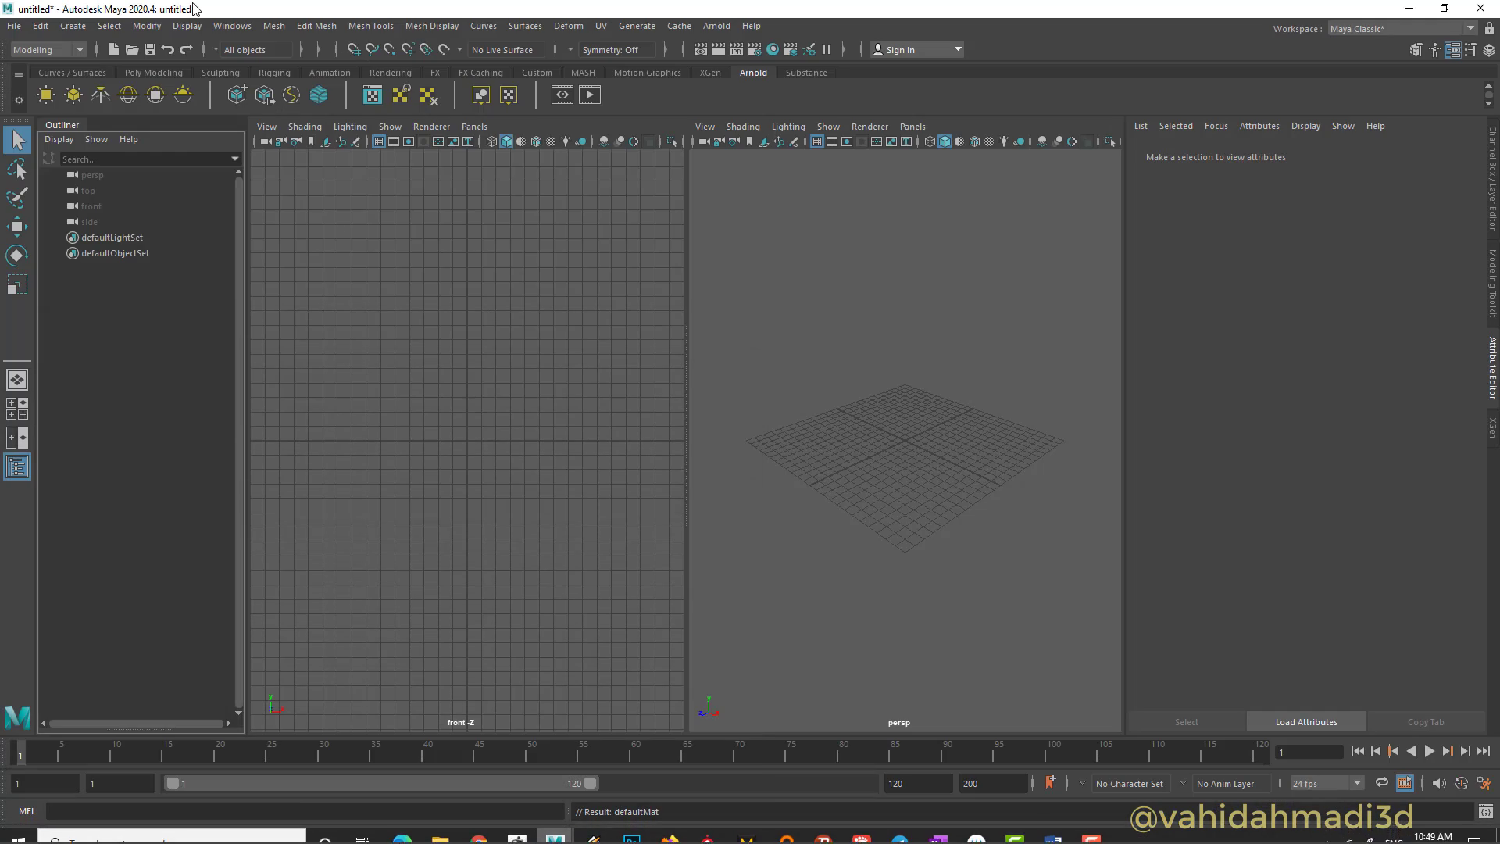
left_click(14, 25)
left_click(78, 207)
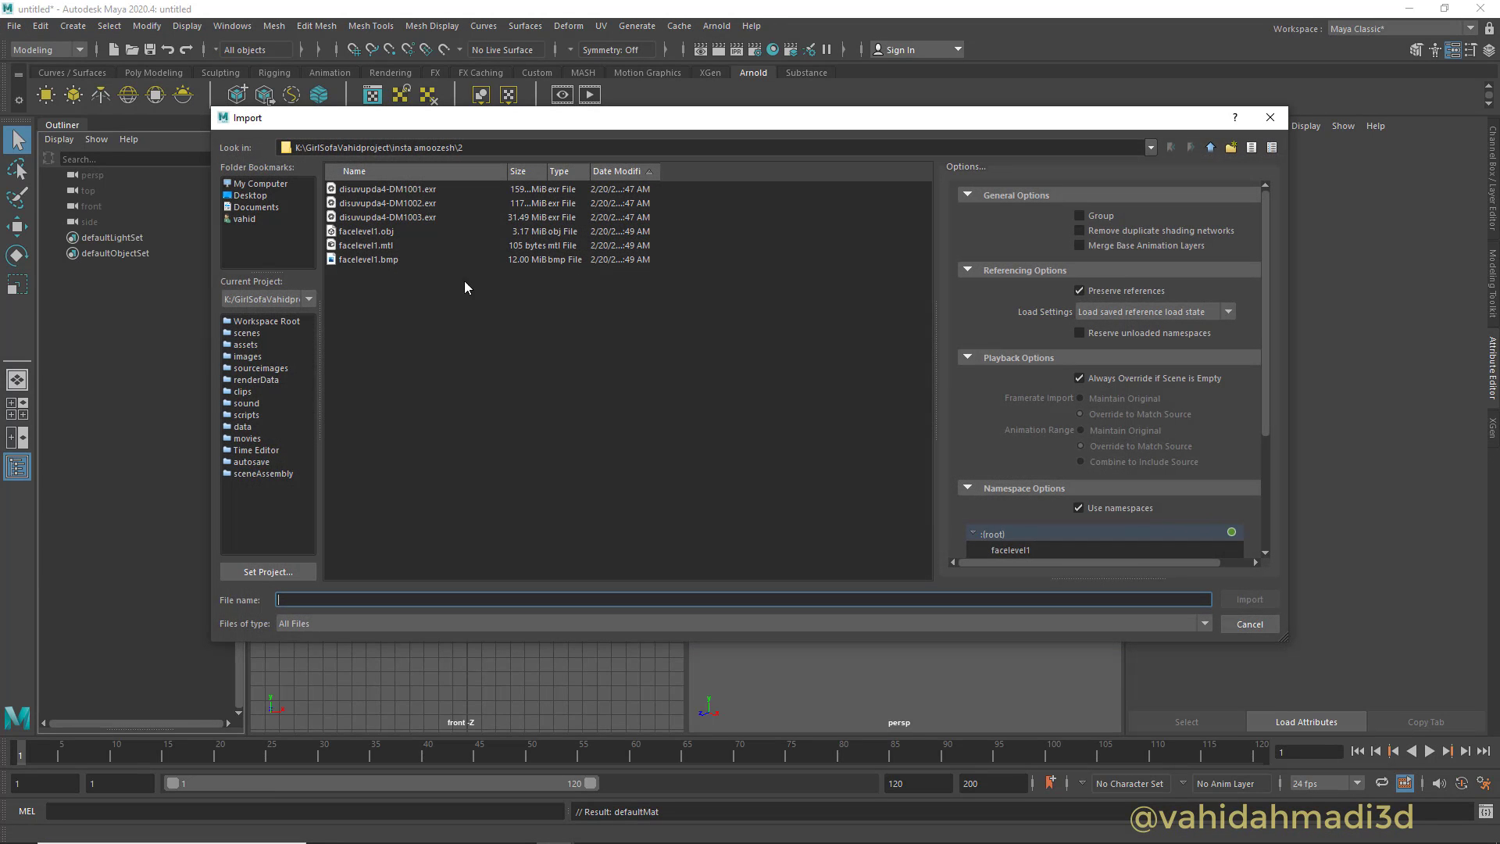
double_click(383, 231)
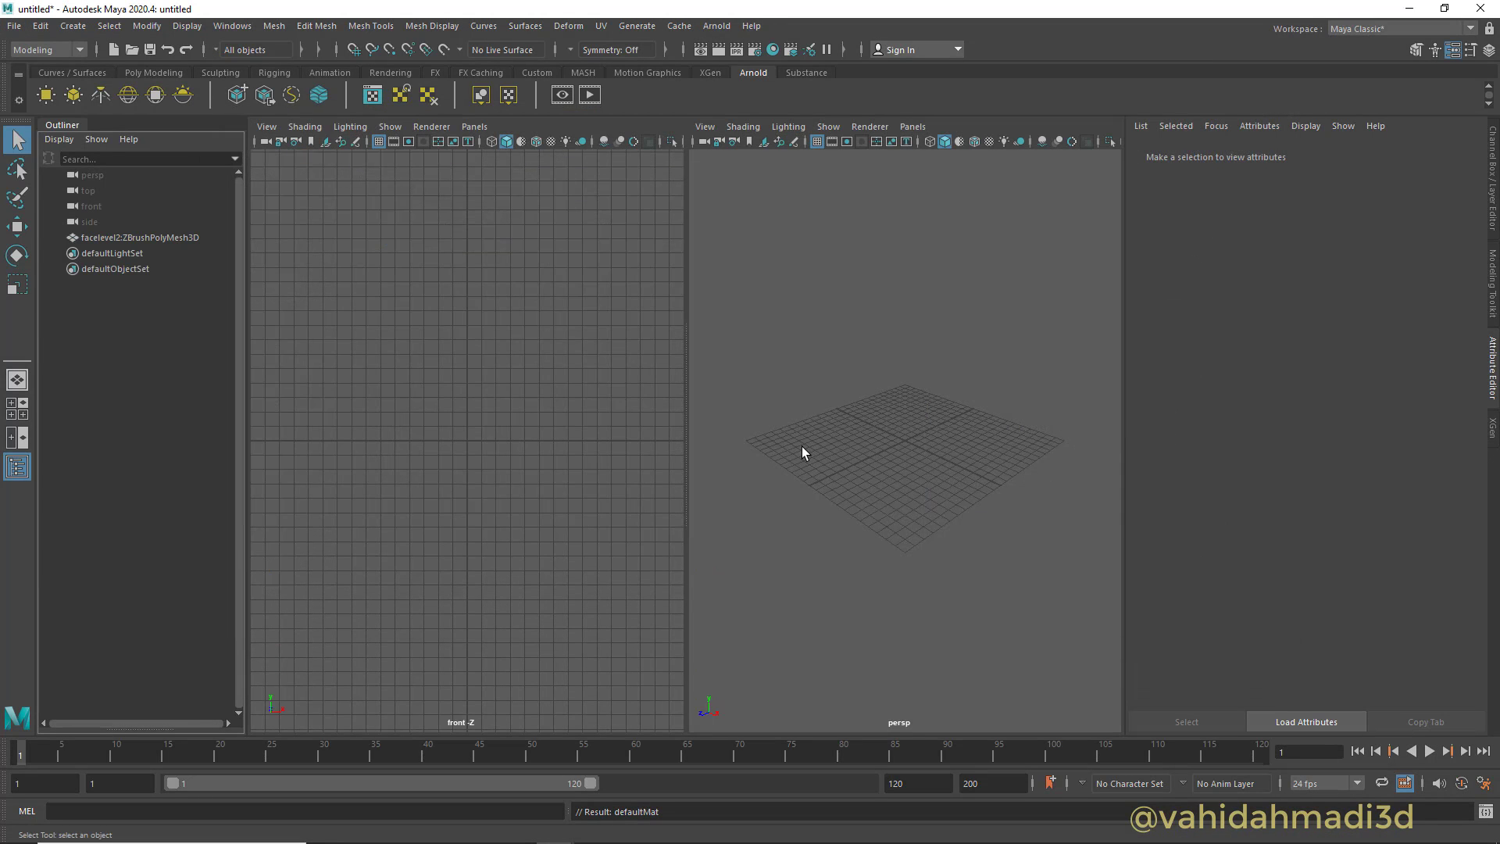
key("f")
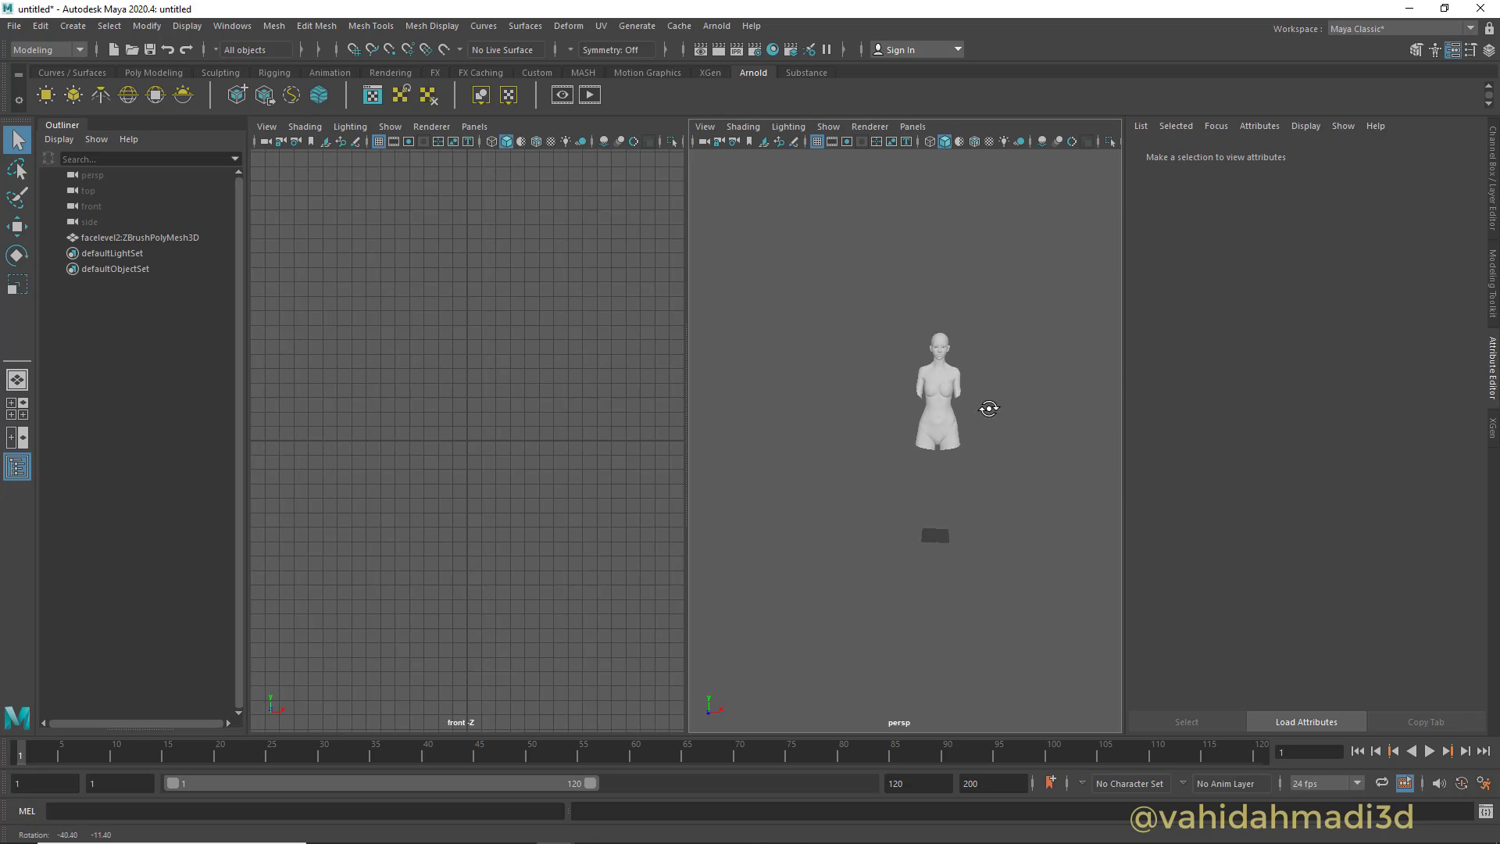
left_click(970, 431)
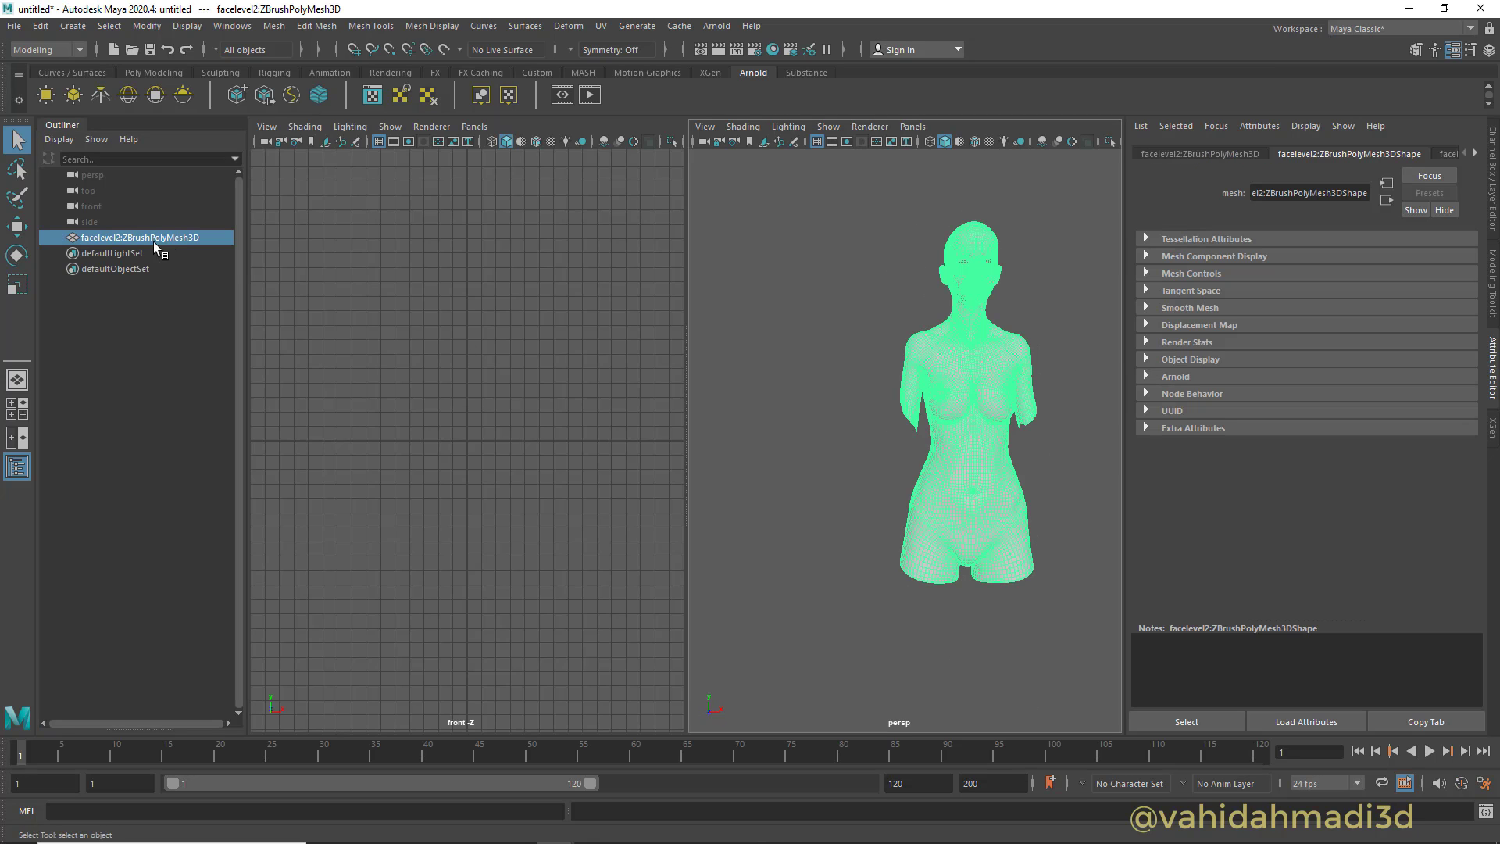
Set the persp camera's focal length to 200
left_click(100, 177)
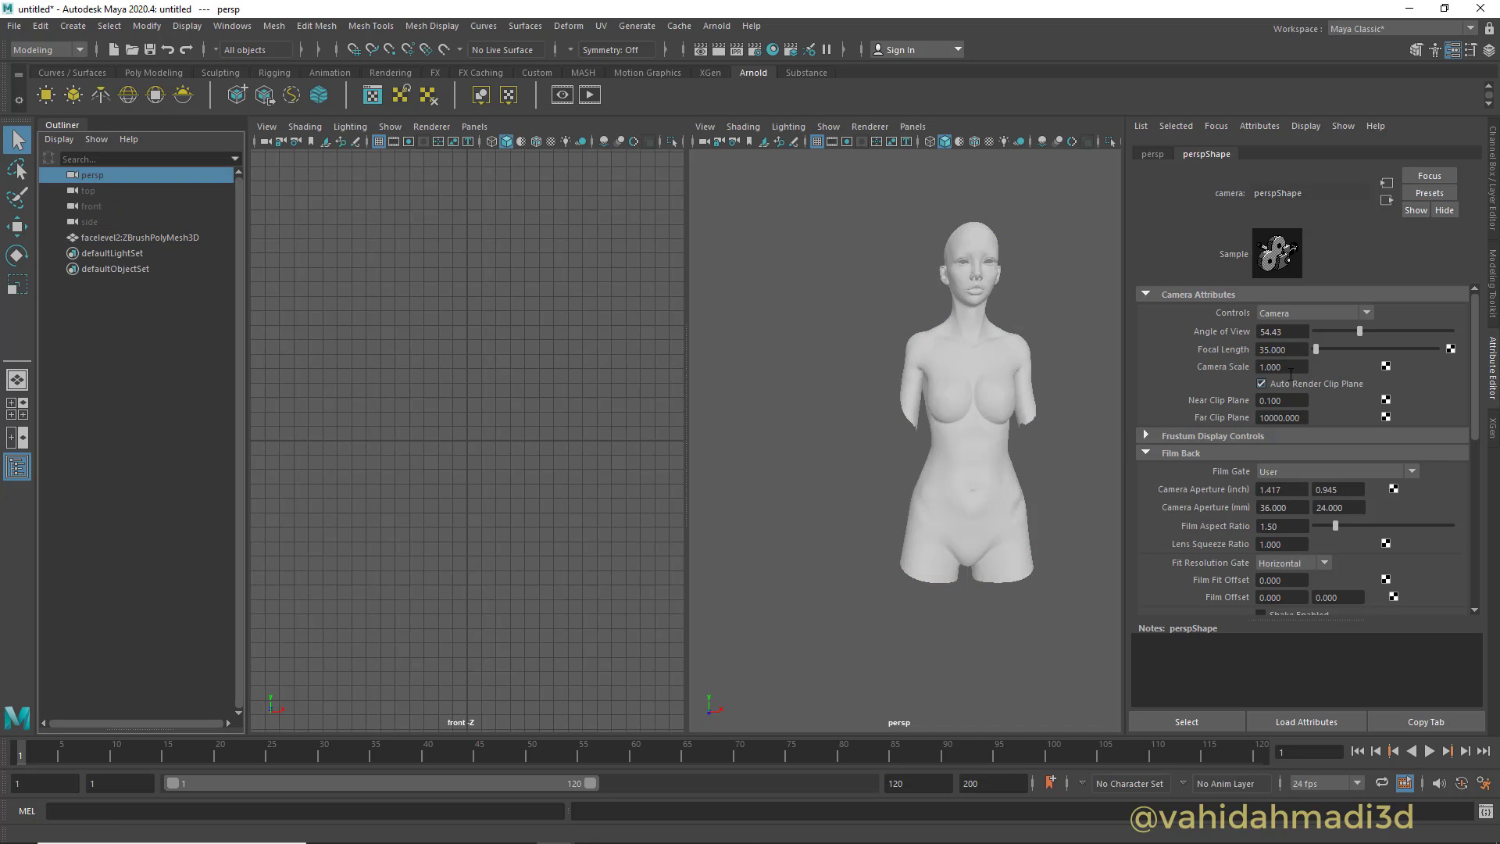
left_click(1295, 349)
type("200")
key("Return")
Maximize the perspective view and turn on smooth mesh preview for the imported body mesh
right_click_drag(930, 418, 770, 203, "alt")
key("space")
left_click_drag(875, 438, 766, 476, "alt")
middle_click_drag(728, 426, 735, 270, "alt")
left_click_drag(734, 496, 729, 360, "alt")
right_click_drag(730, 360, 746, 453, "alt")
left_click_drag(746, 453, 776, 262, "alt")
right_click_drag(776, 262, 794, 395, "alt")
middle_click_drag(794, 396, 728, 609, "alt")
right_click_drag(723, 328, 763, 227, "alt")
left_click(636, 308)
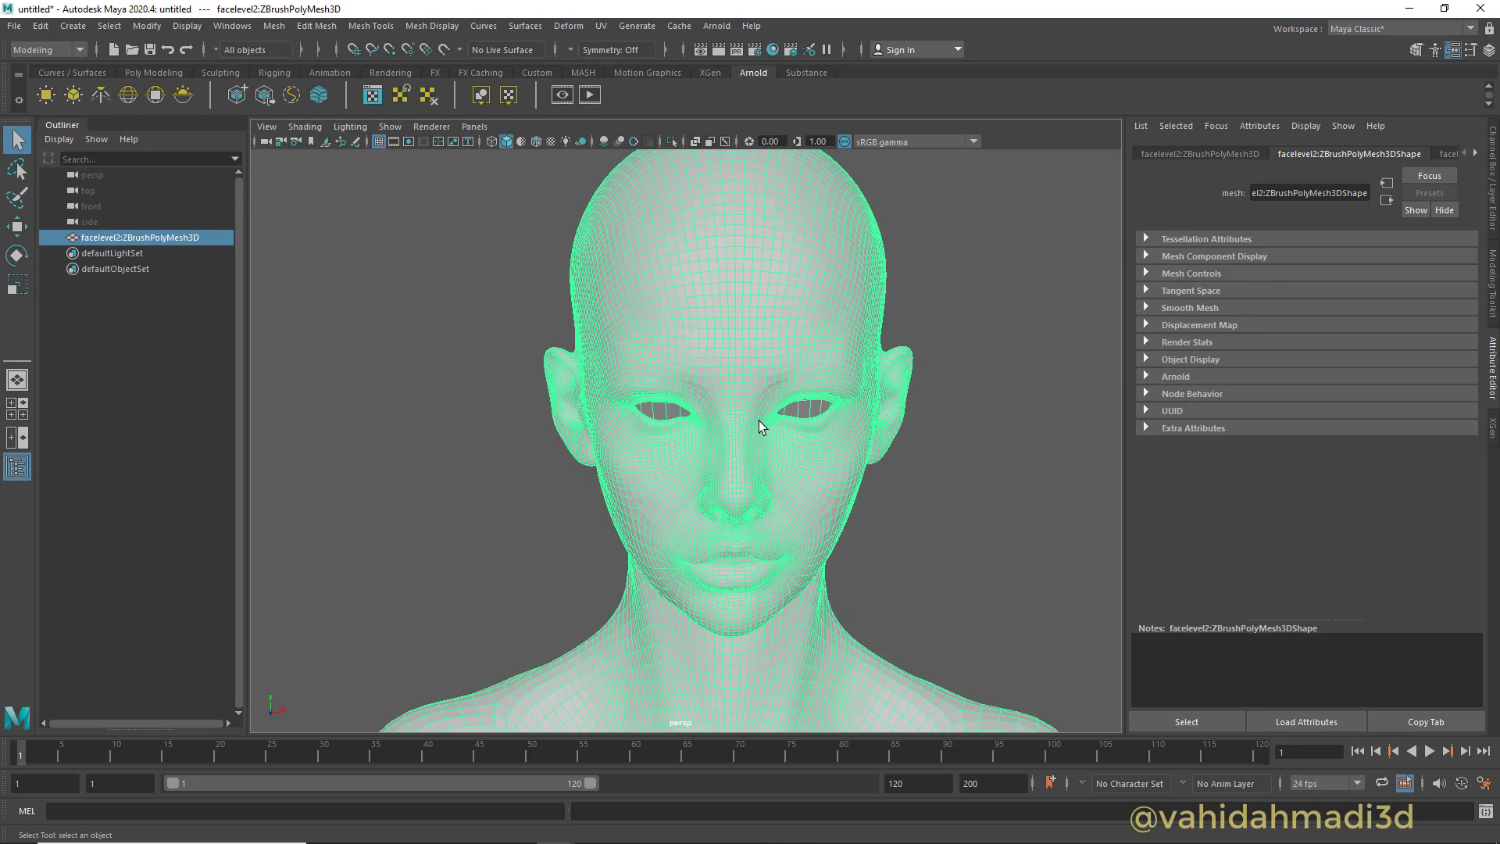
key("3")
left_click(648, 444)
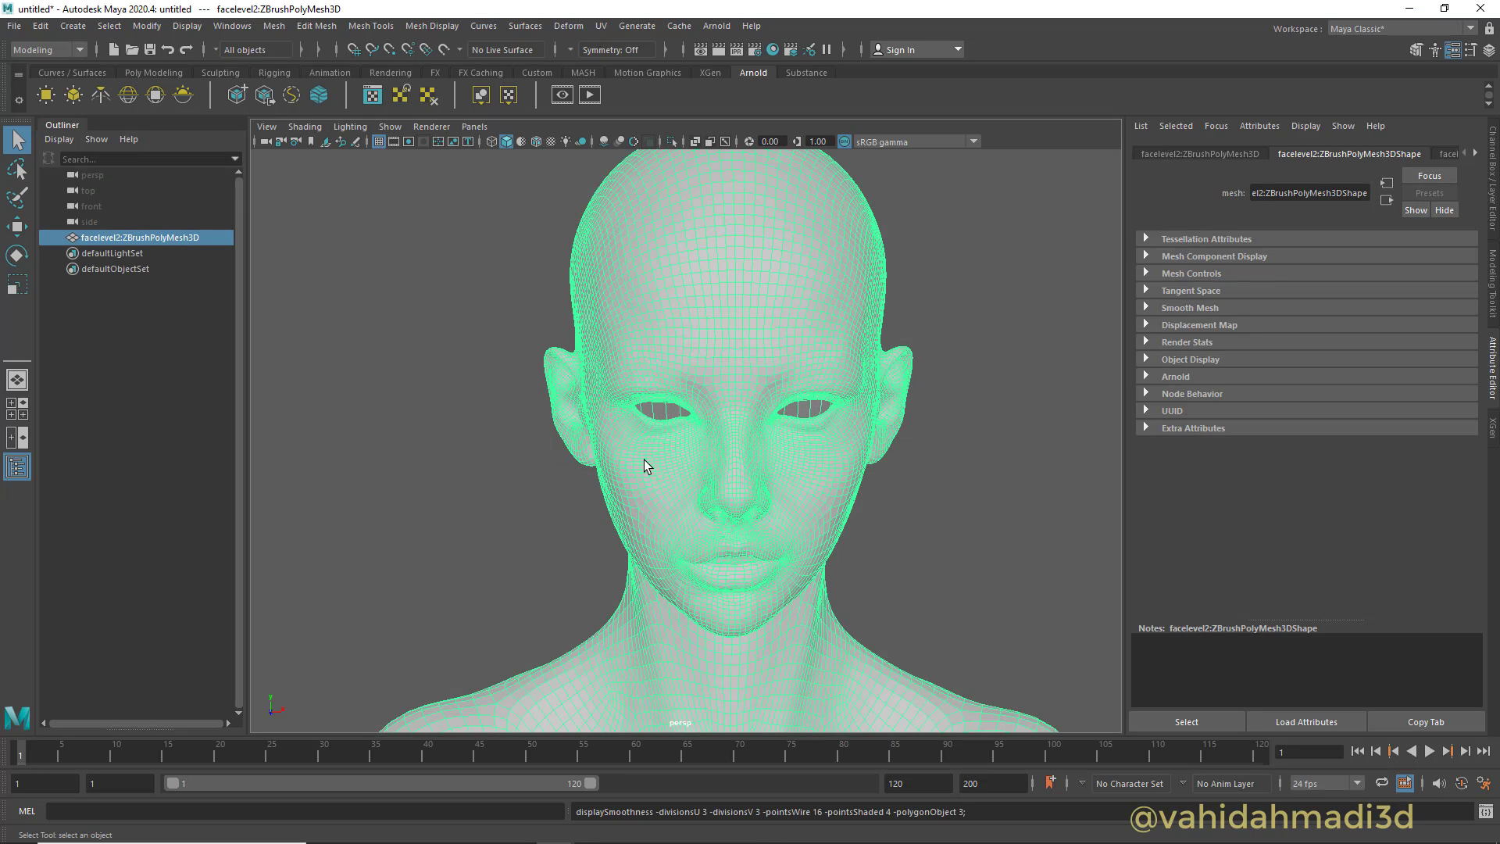
right_click_drag(622, 448, 875, 455, "alt")
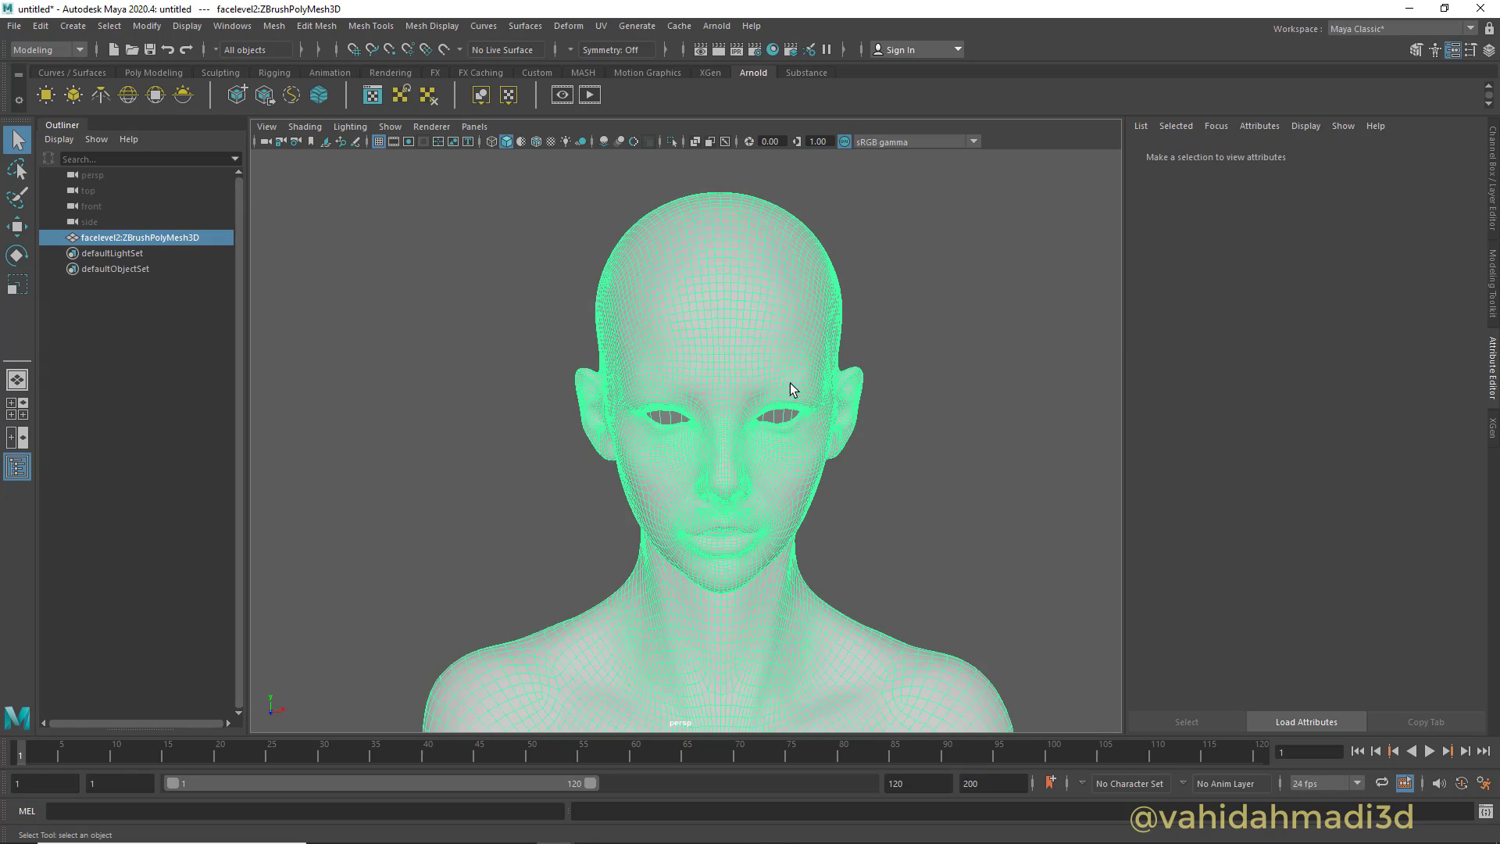
Create an aiStandardSurface material in the Hypershade and name it "skin"
left_click(774, 50)
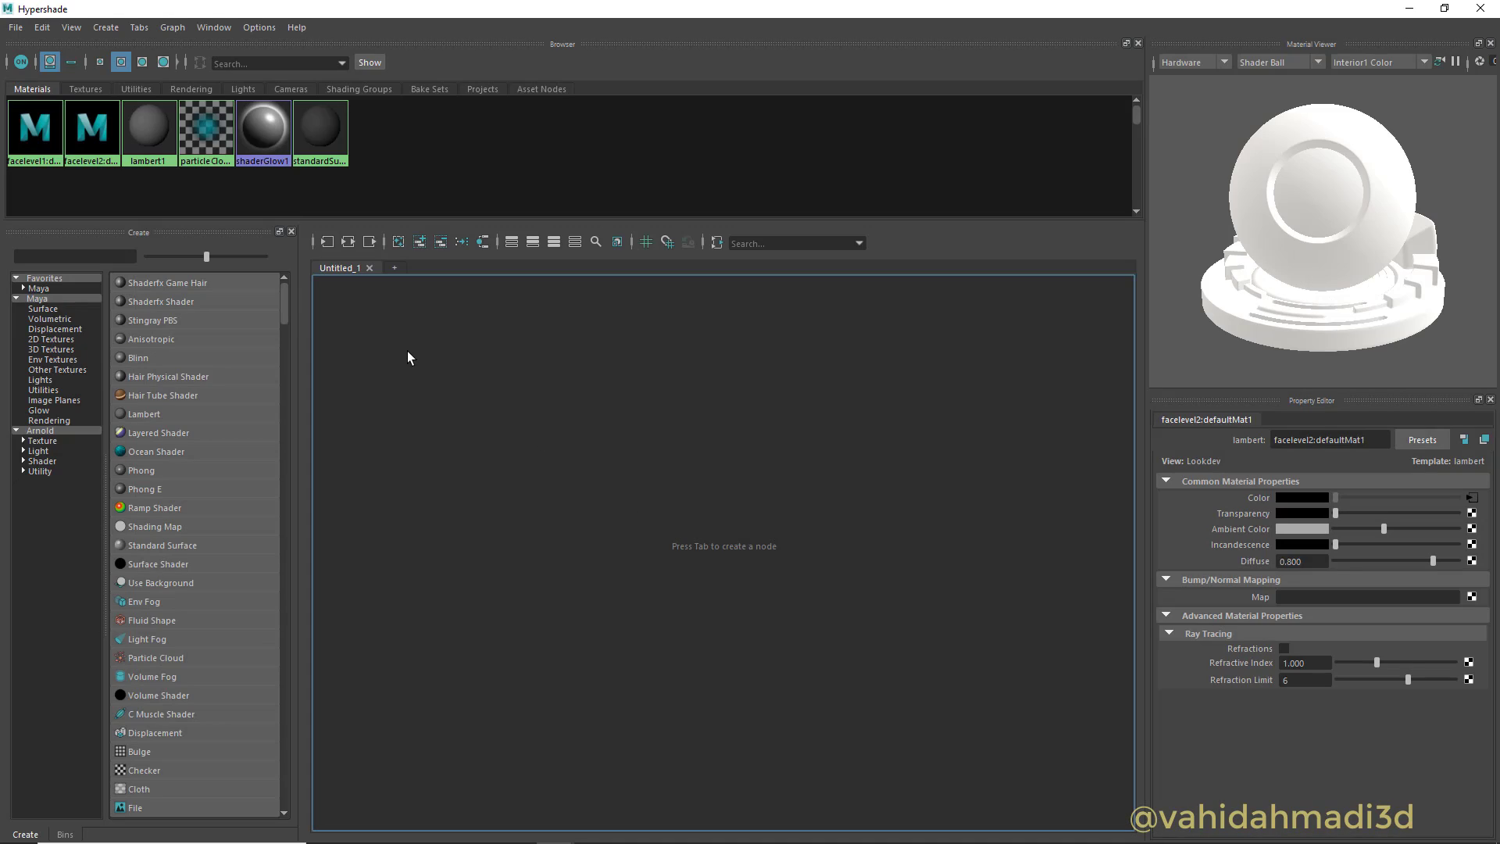
key("Tab")
type("a")
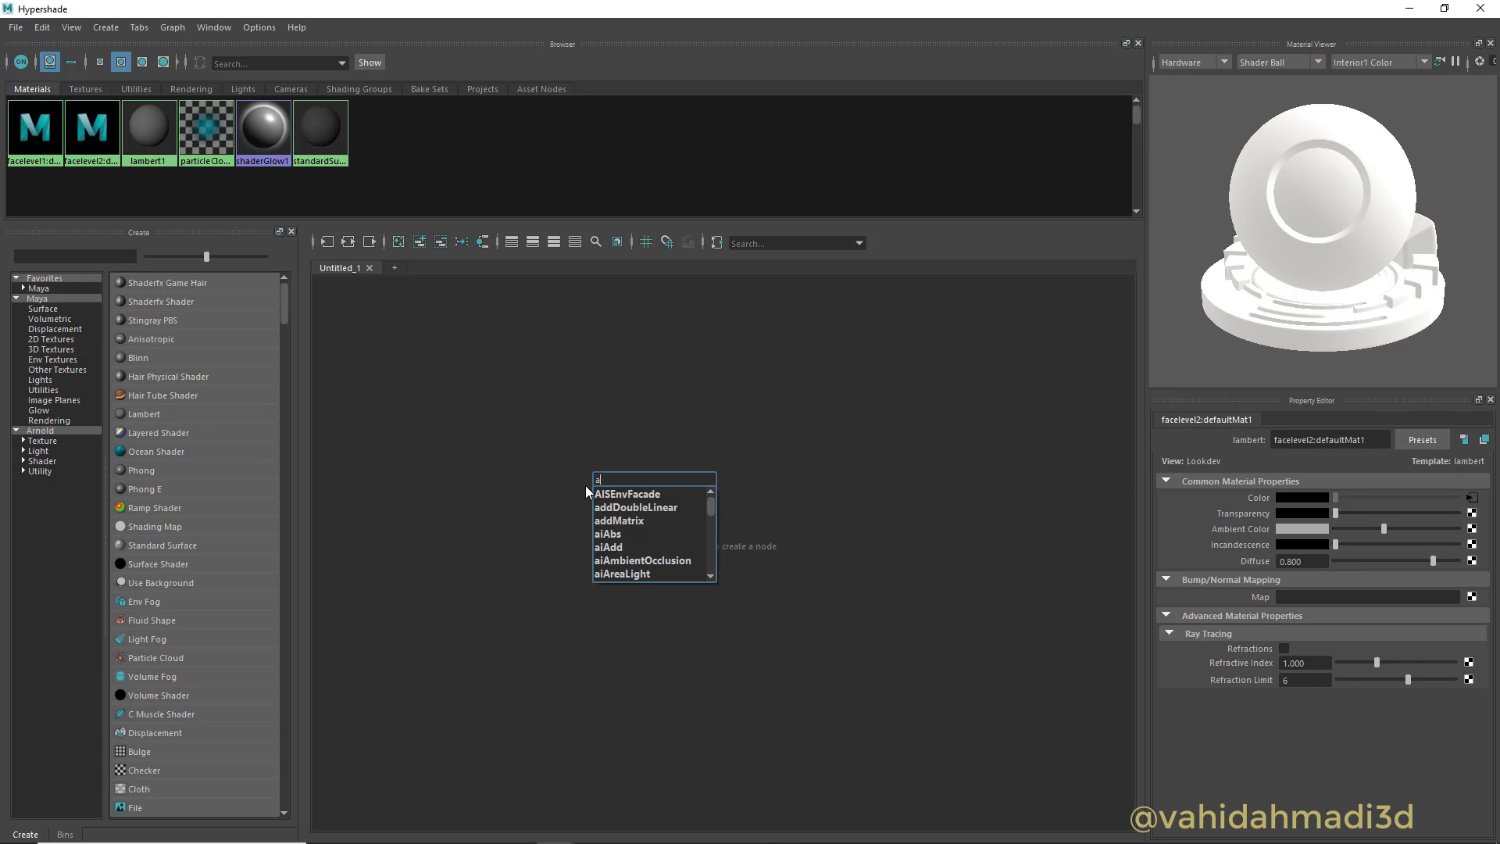
type("ist")
left_click(628, 506)
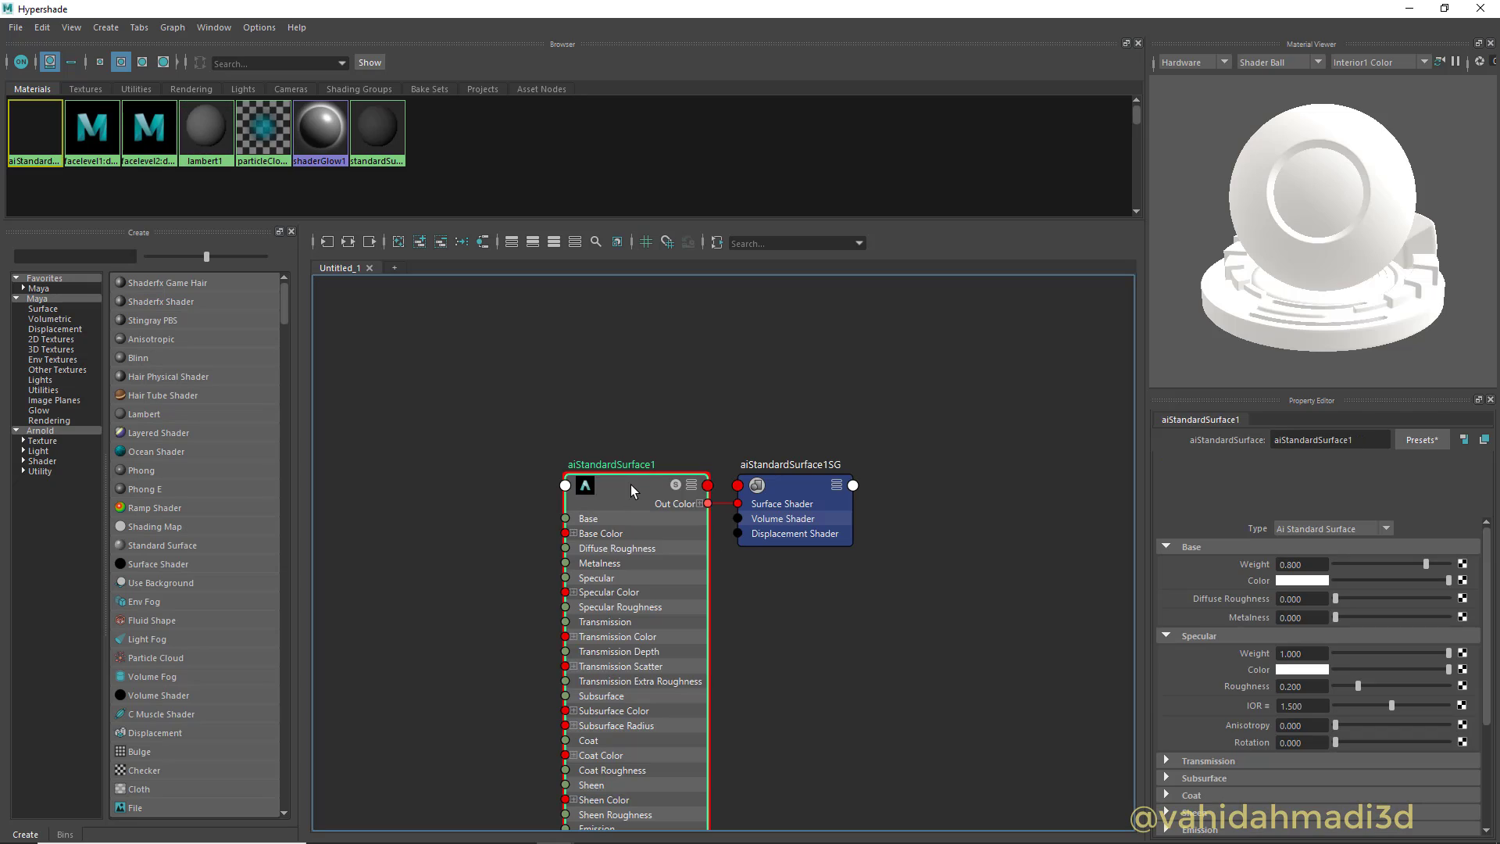
left_click(1355, 439)
double_click(1356, 439)
type("skin")
key("Return")
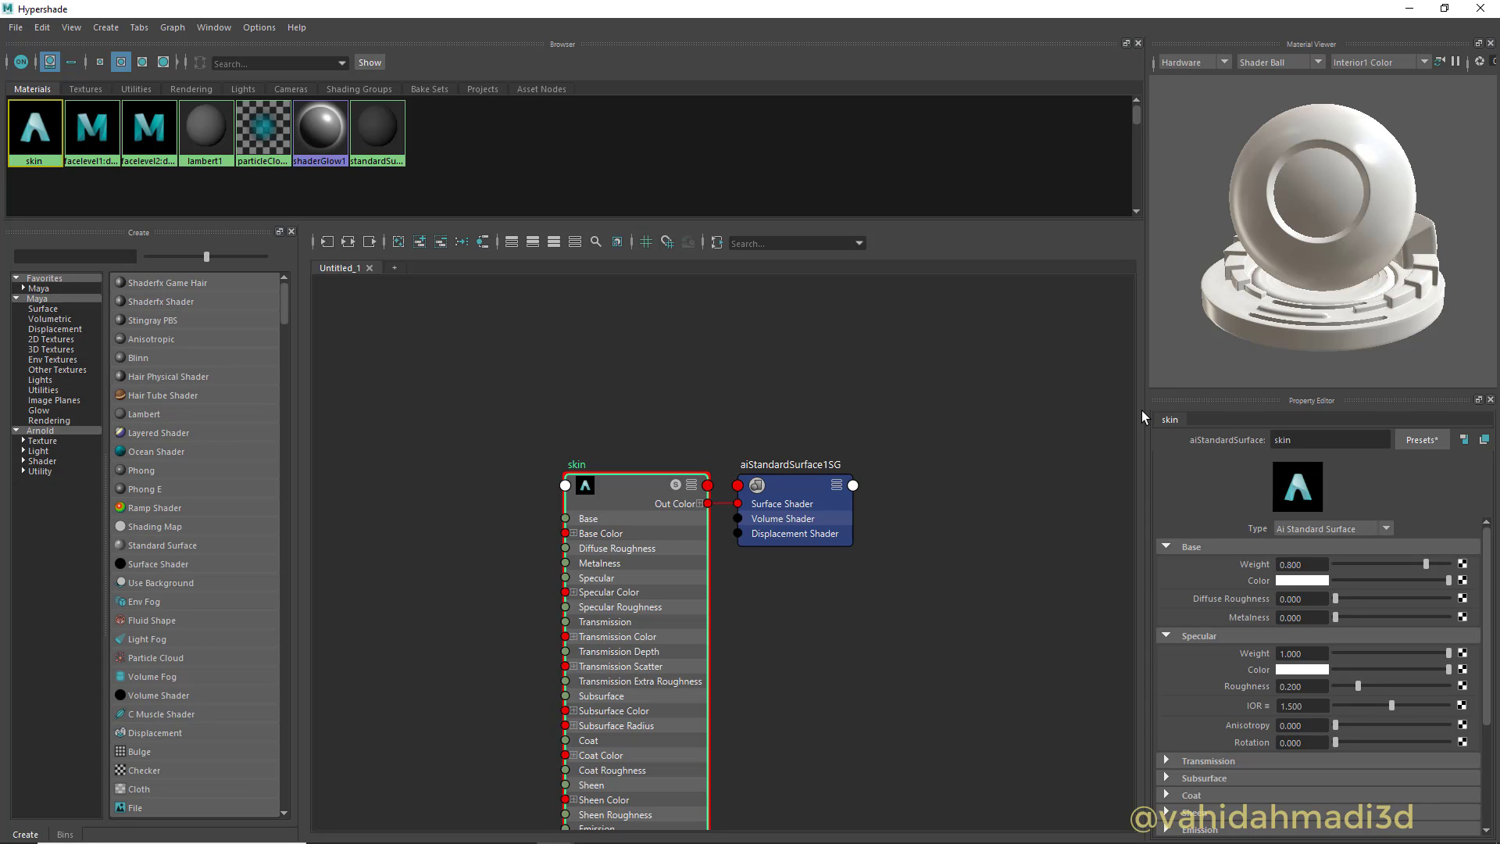
Connect a file texture to the displacement input of the skin material's shading group
middle_click_drag(875, 664, 877, 535, "alt")
left_click(799, 405)
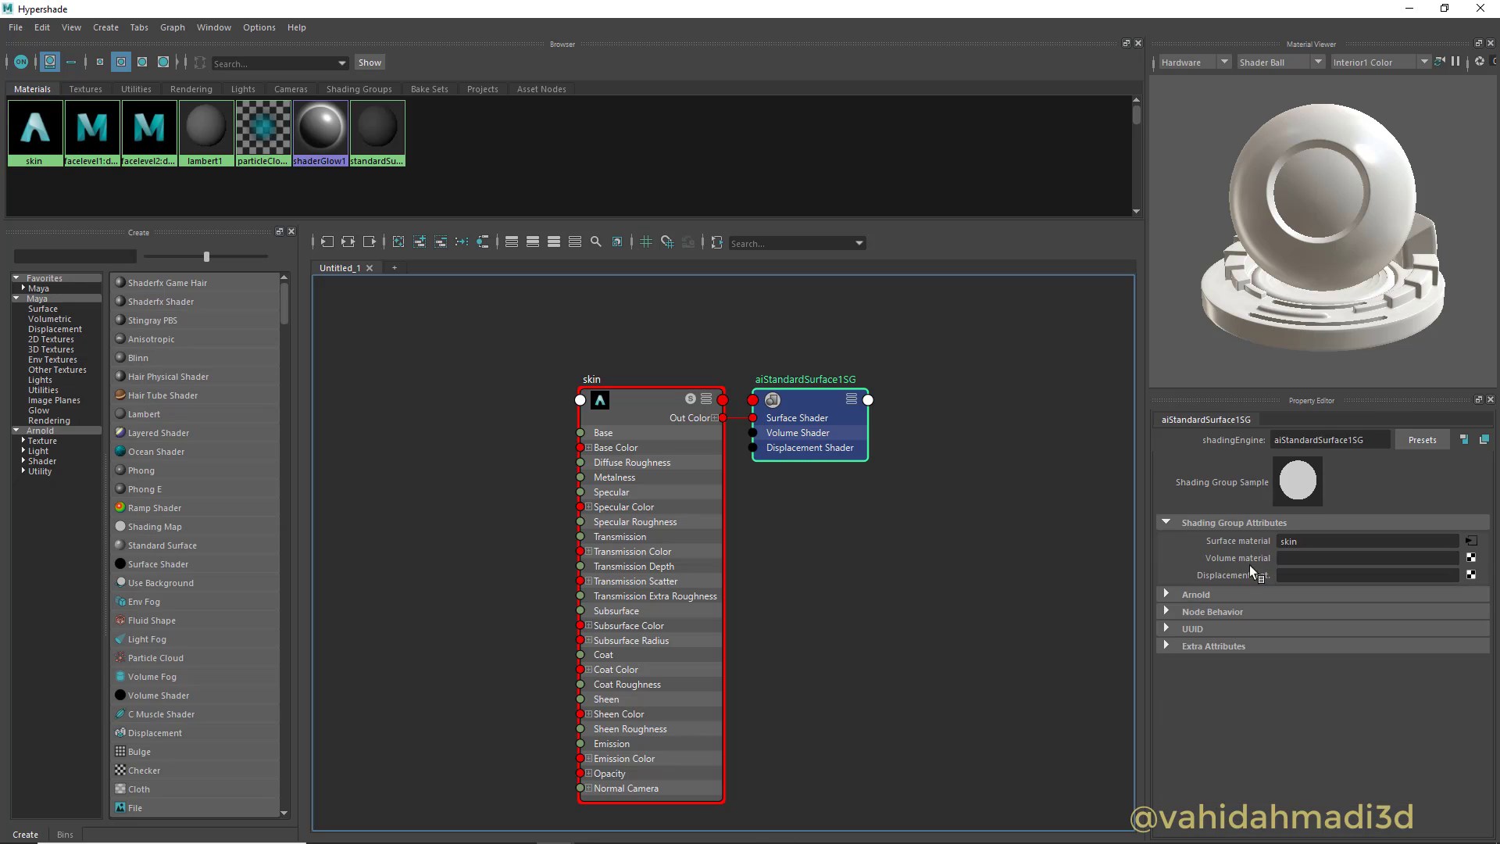
left_click(1475, 575)
left_click(635, 414)
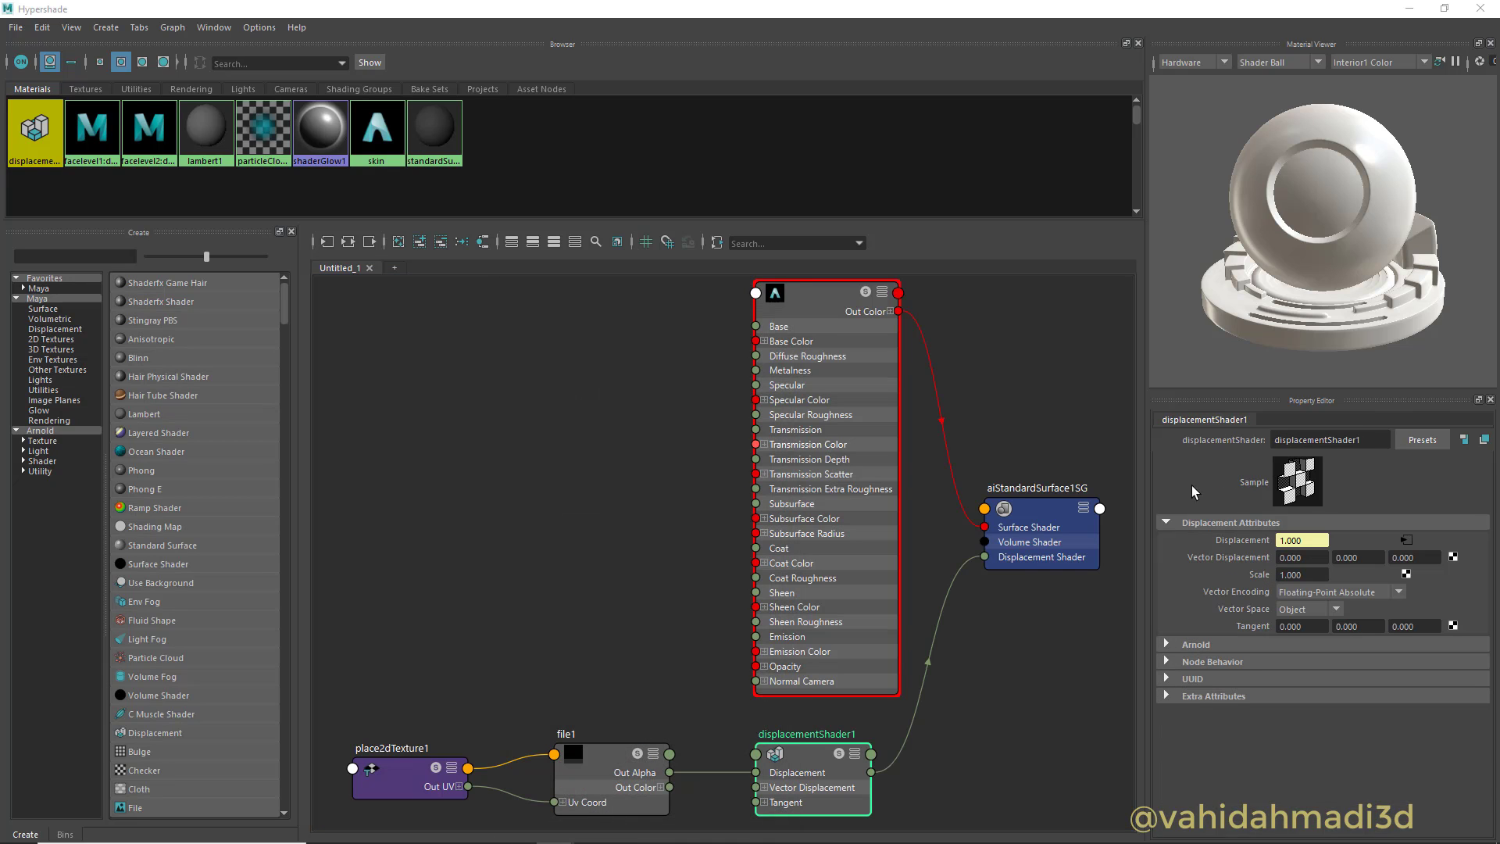
middle_click_drag(798, 659, 858, 545, "alt")
Load disuvupda4-DM1001.exr from folder 2 into the displacement file texture node
left_click(654, 659)
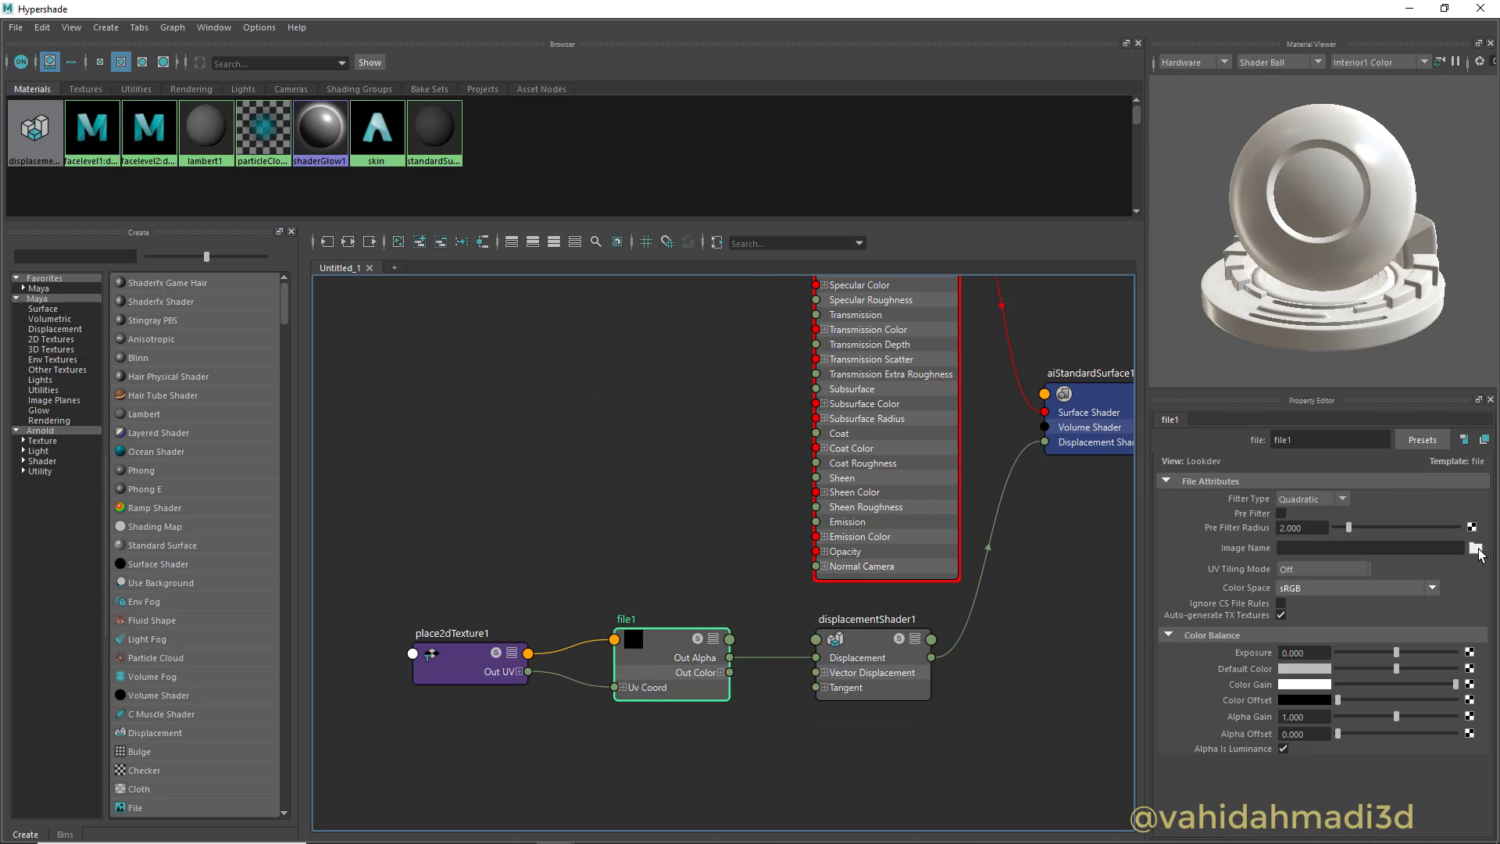
left_click(1476, 548)
left_click(275, 185)
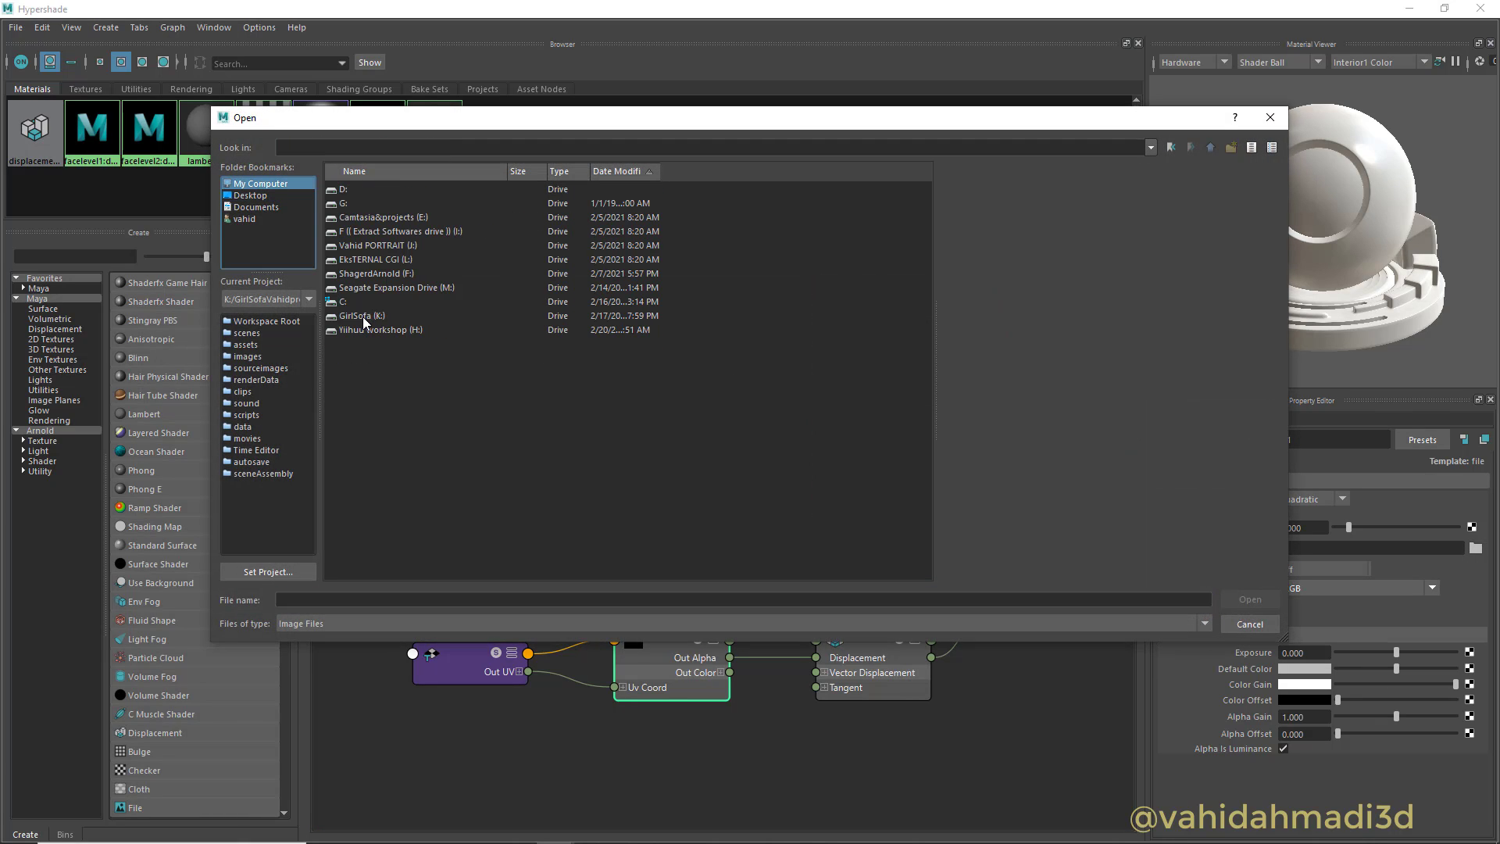
double_click(363, 316)
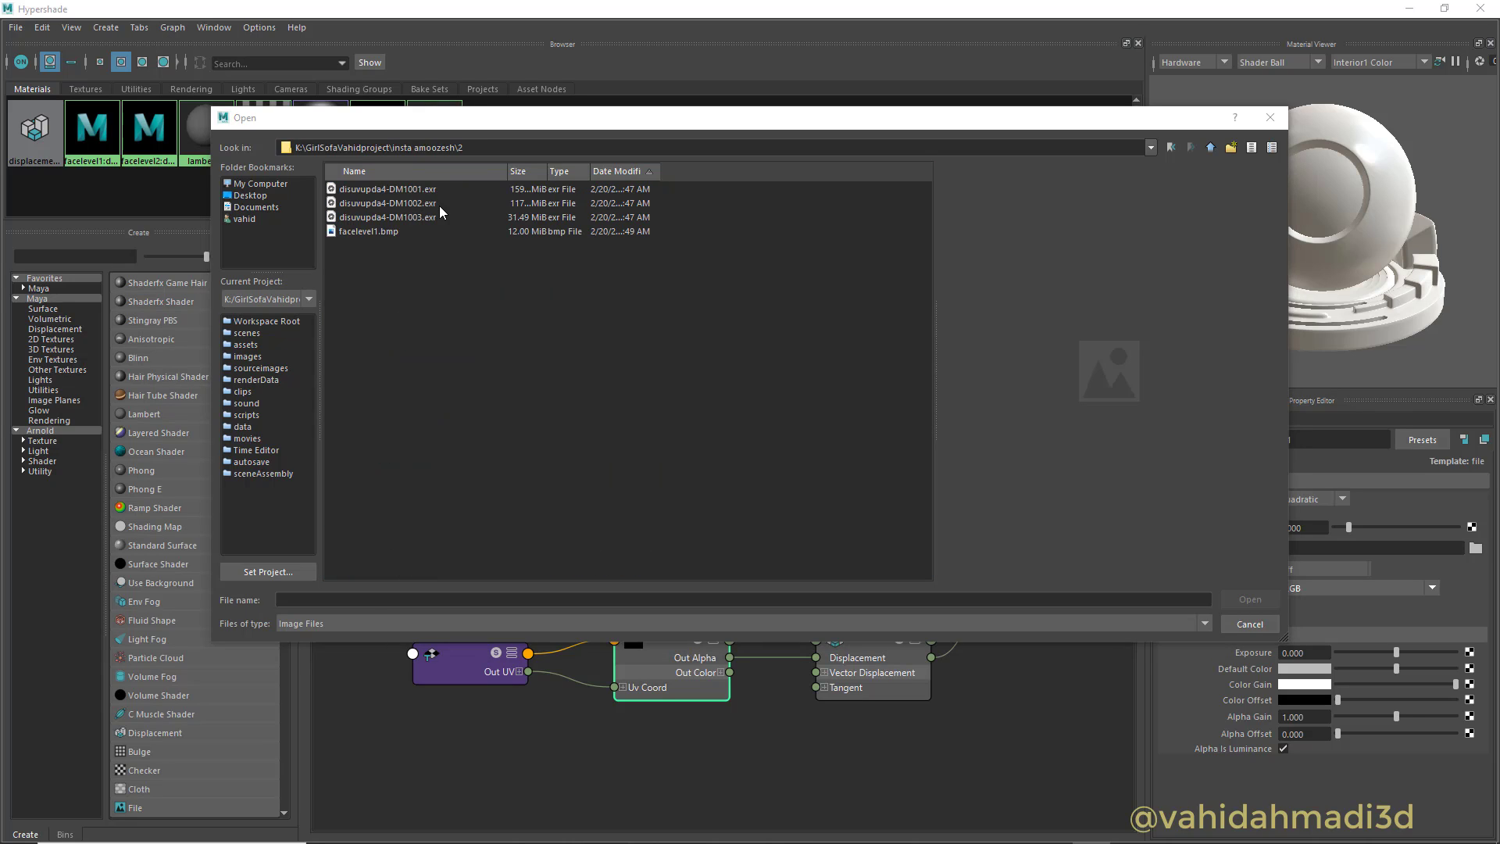
left_click(416, 191)
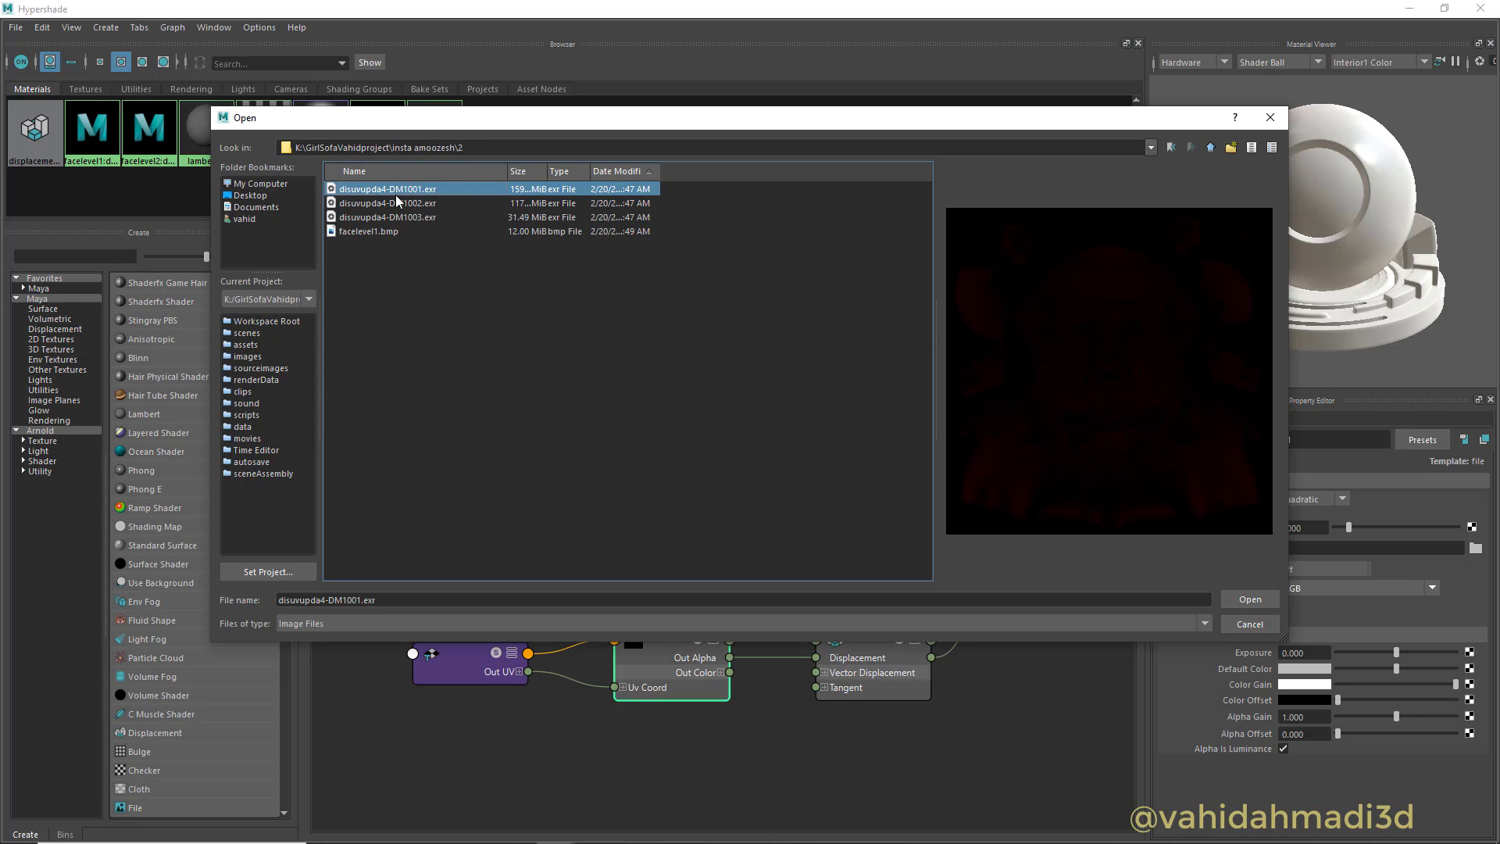
double_click(415, 189)
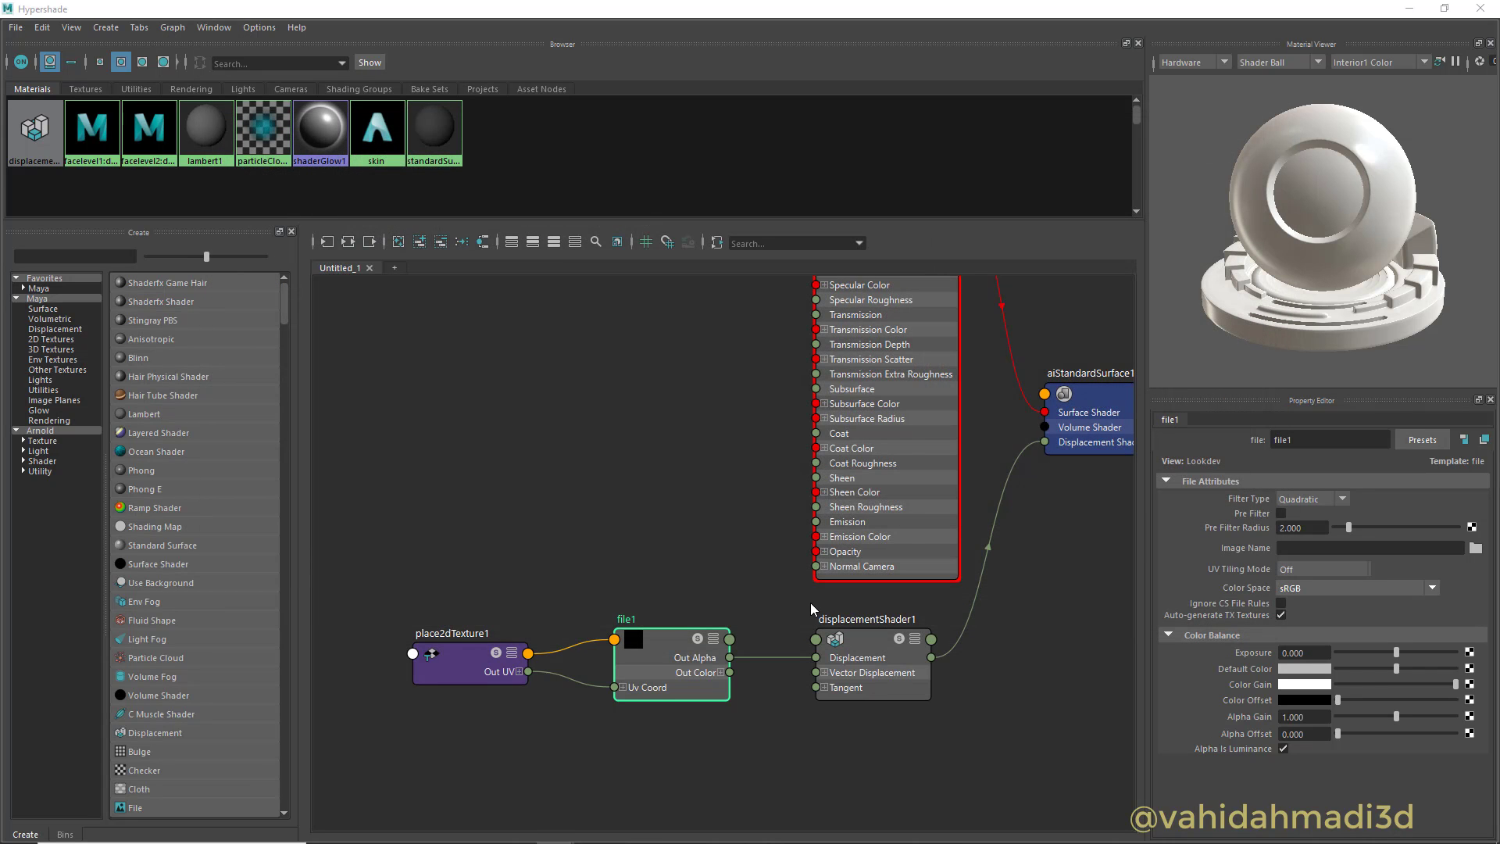
Set the displacement texture's color space to Raw and its UV tiling mode to UDIM (Mari)
scroll(818, 645, "down", 5)
scroll(815, 652, "up", 5)
right_click_drag(645, 562, 602, 585)
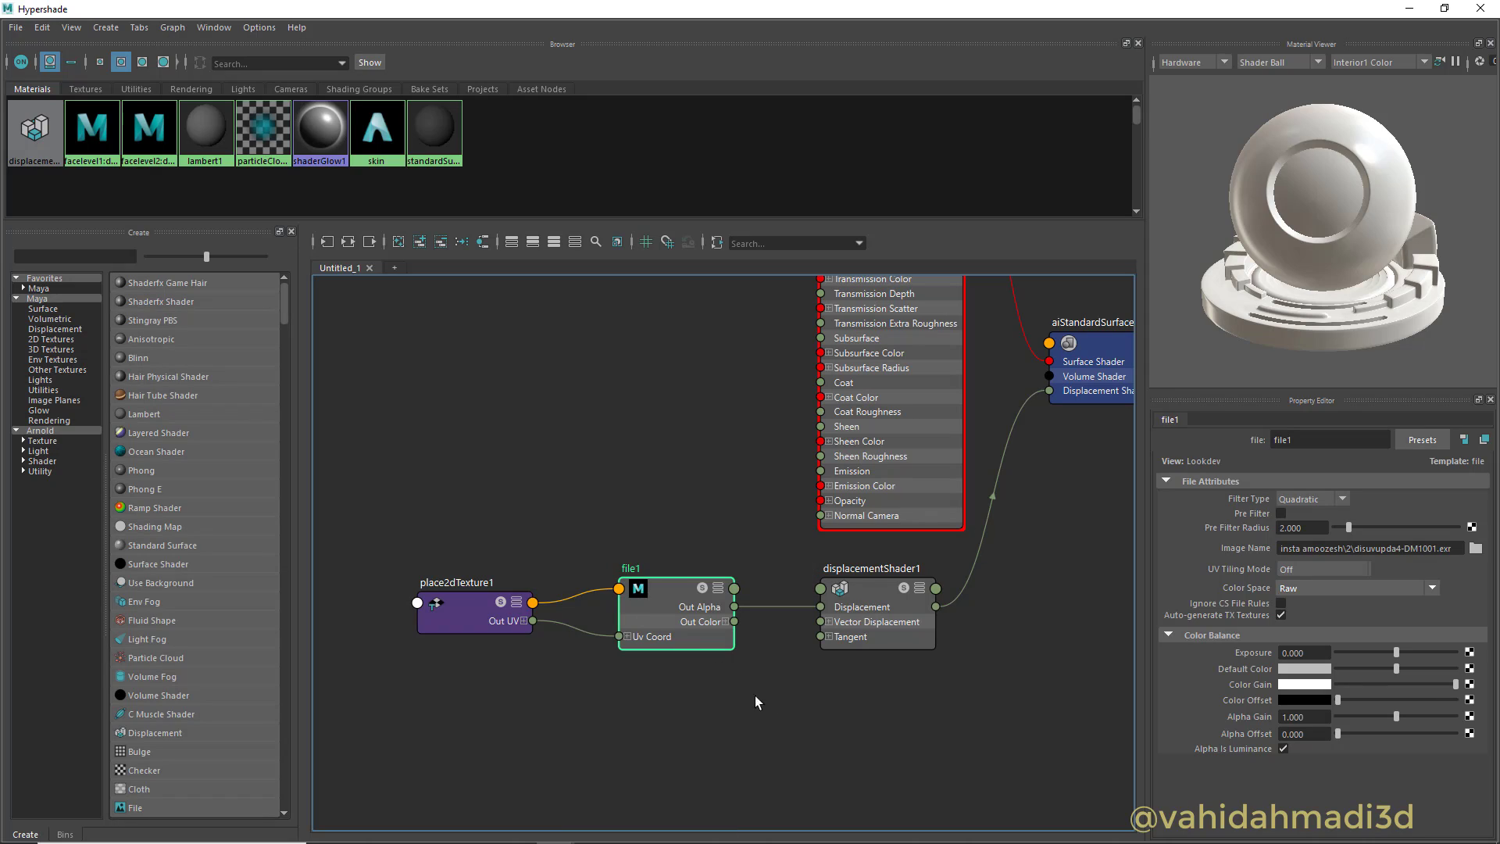
scroll(766, 686, "up", 3)
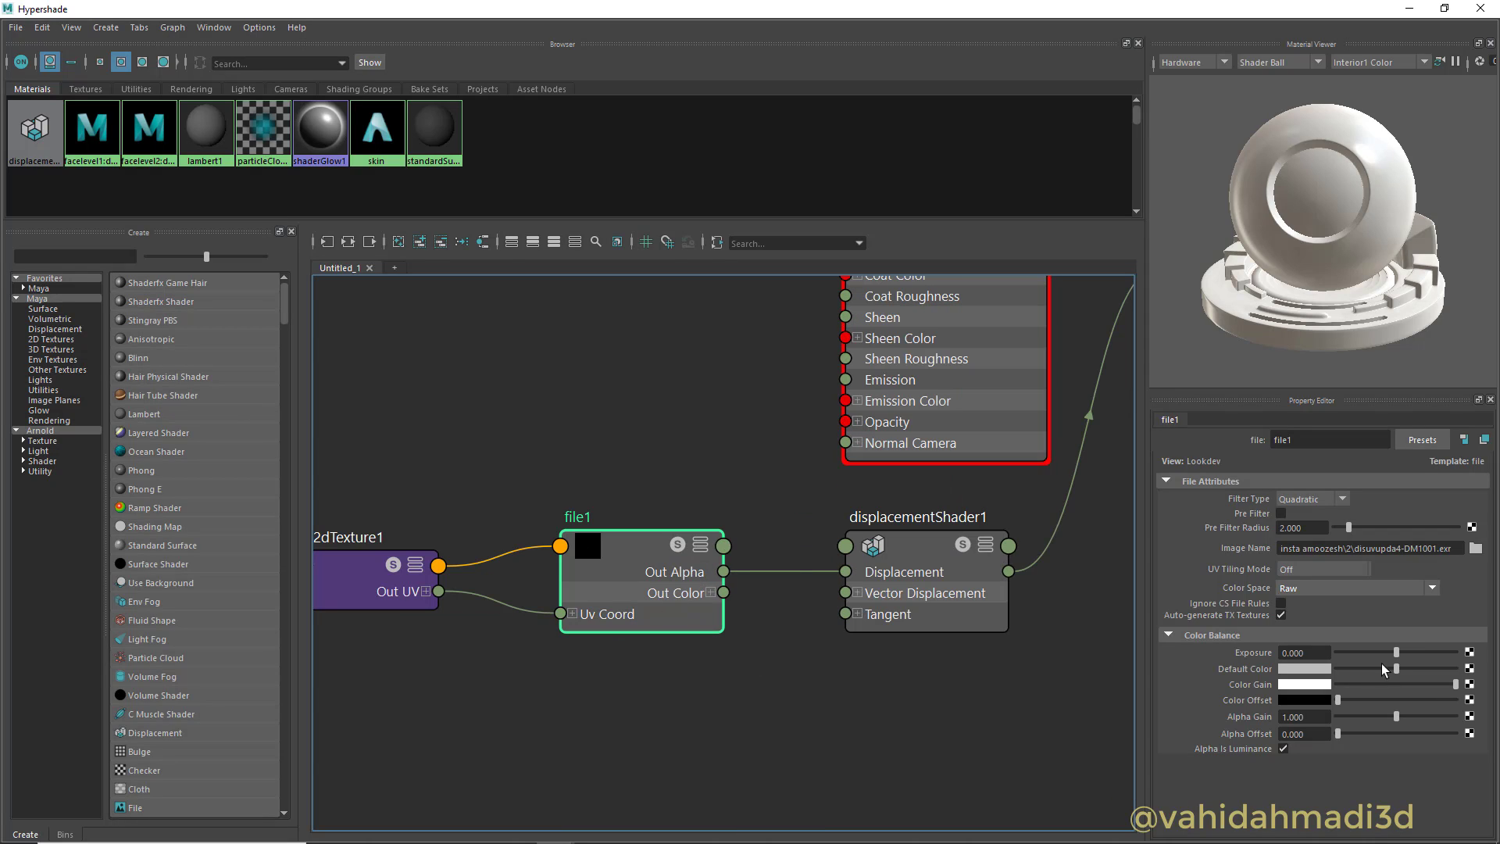
left_click(1306, 587)
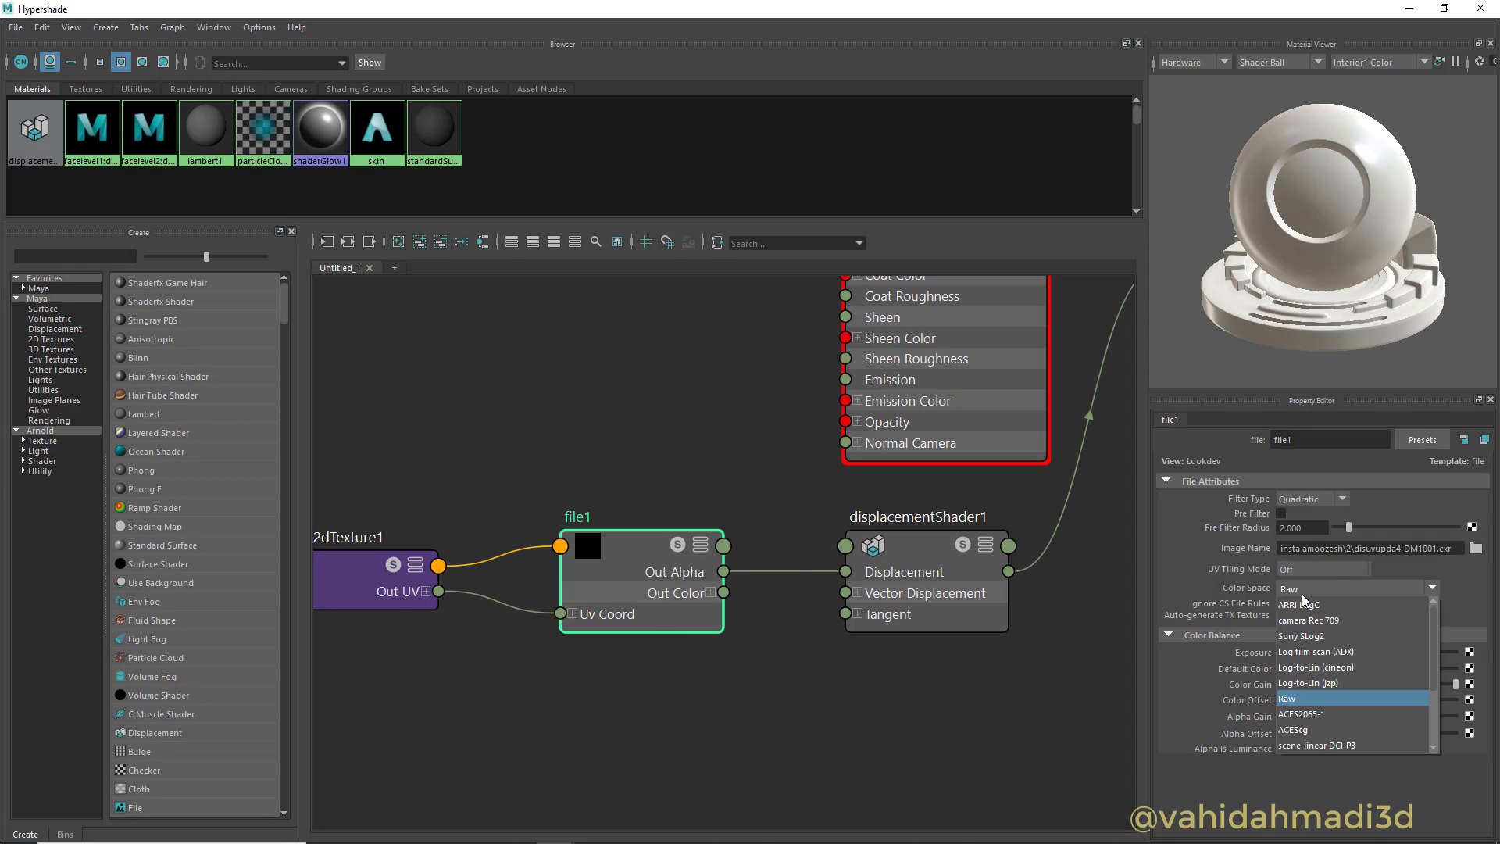
left_click(1302, 702)
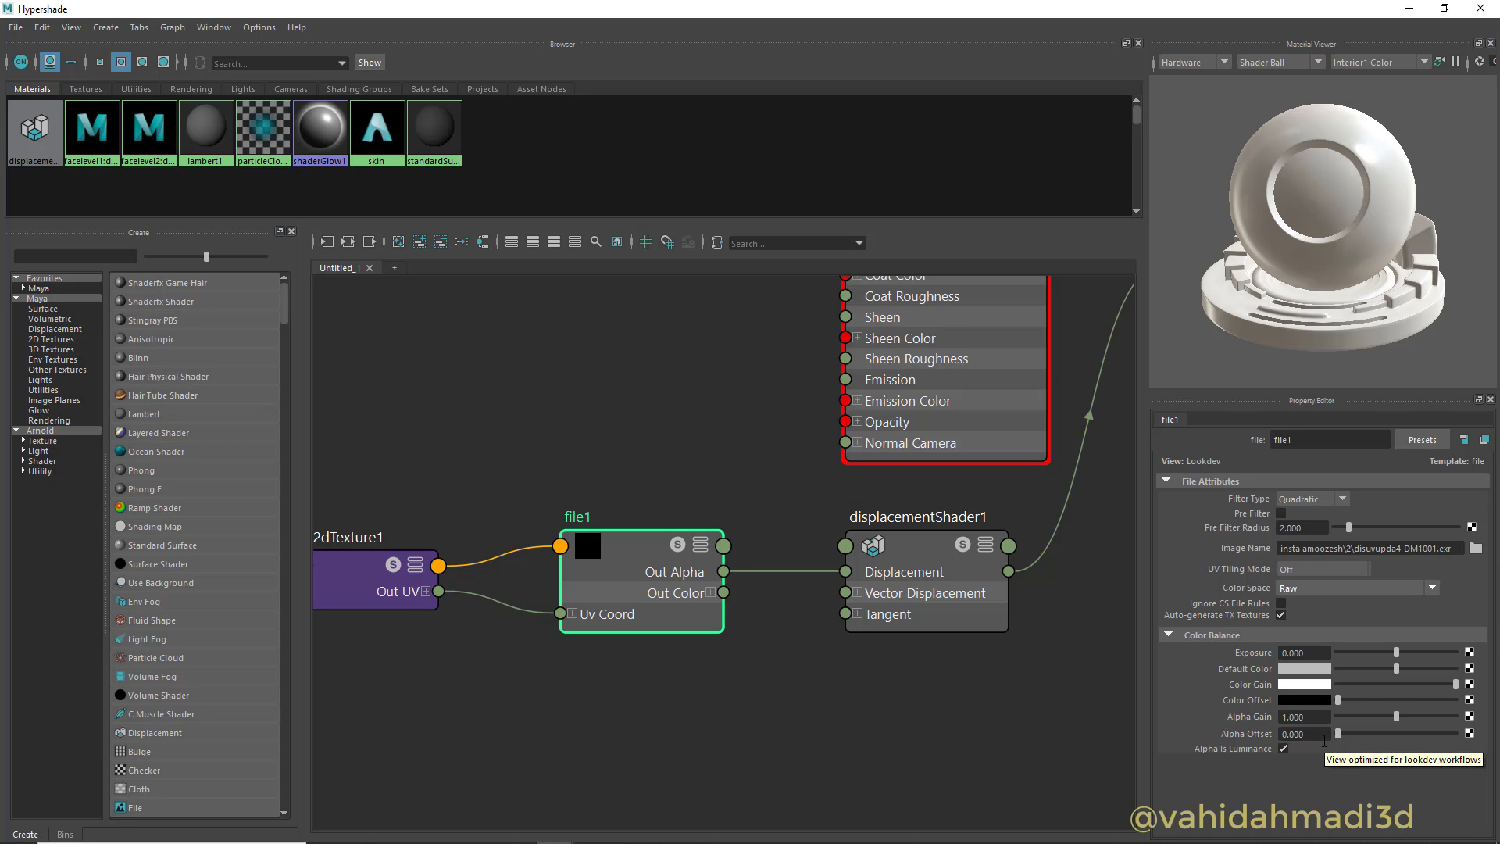
left_click(1313, 570)
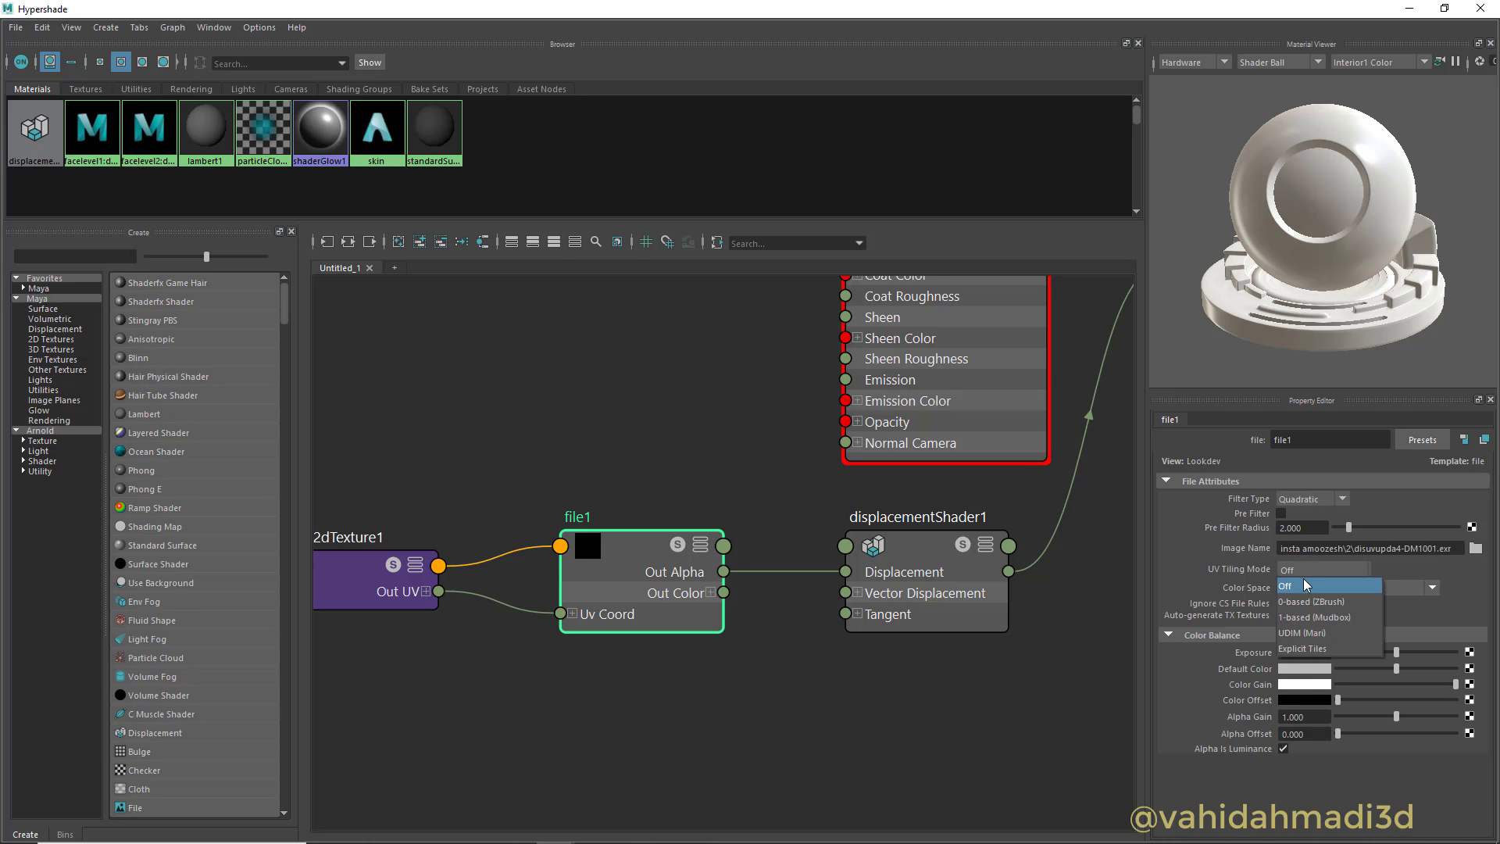
left_click(1293, 633)
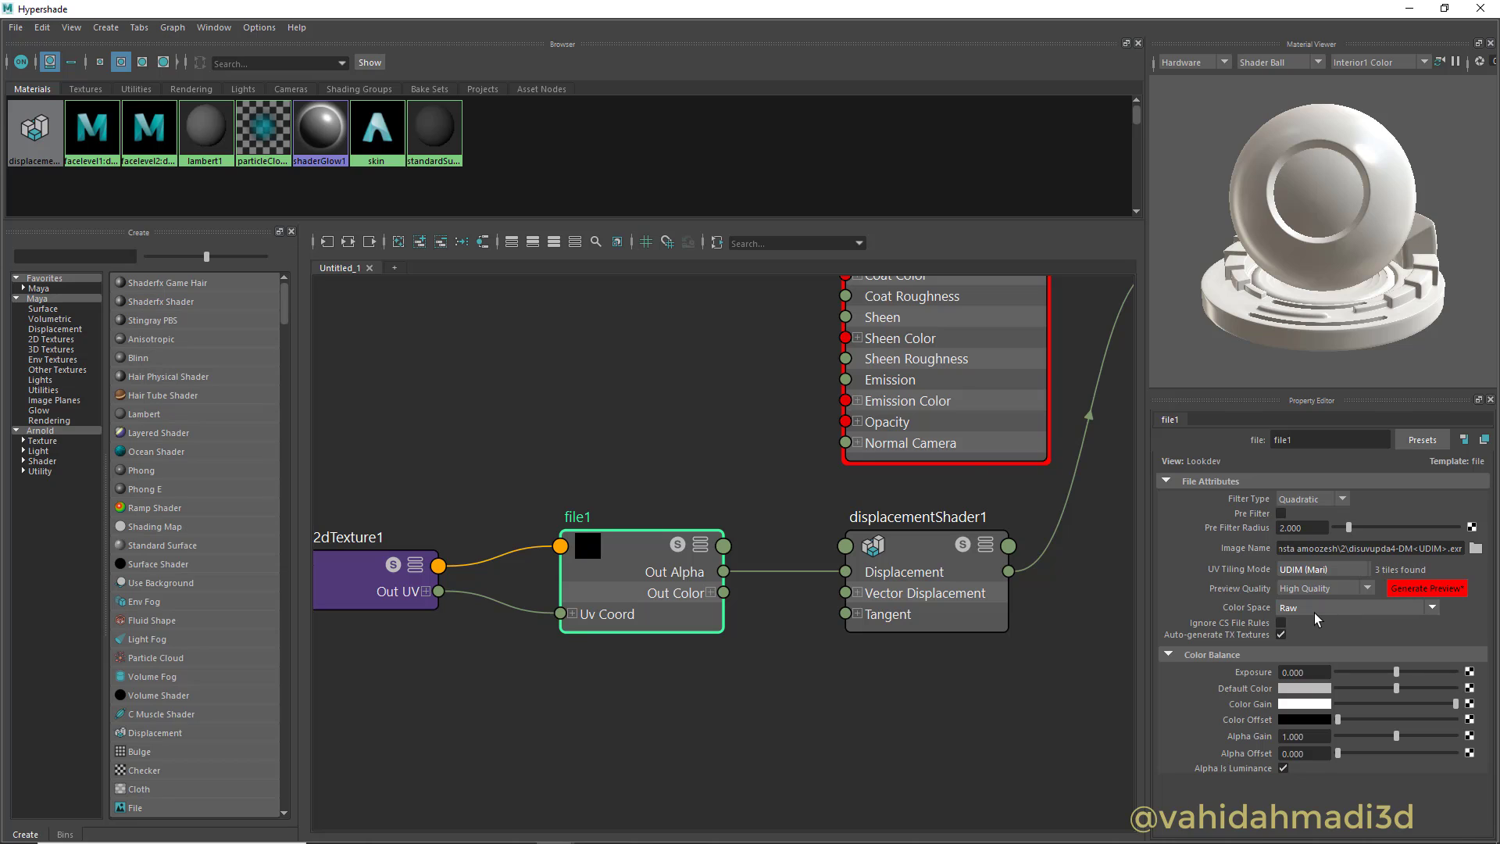
scroll(703, 670, "down", 3)
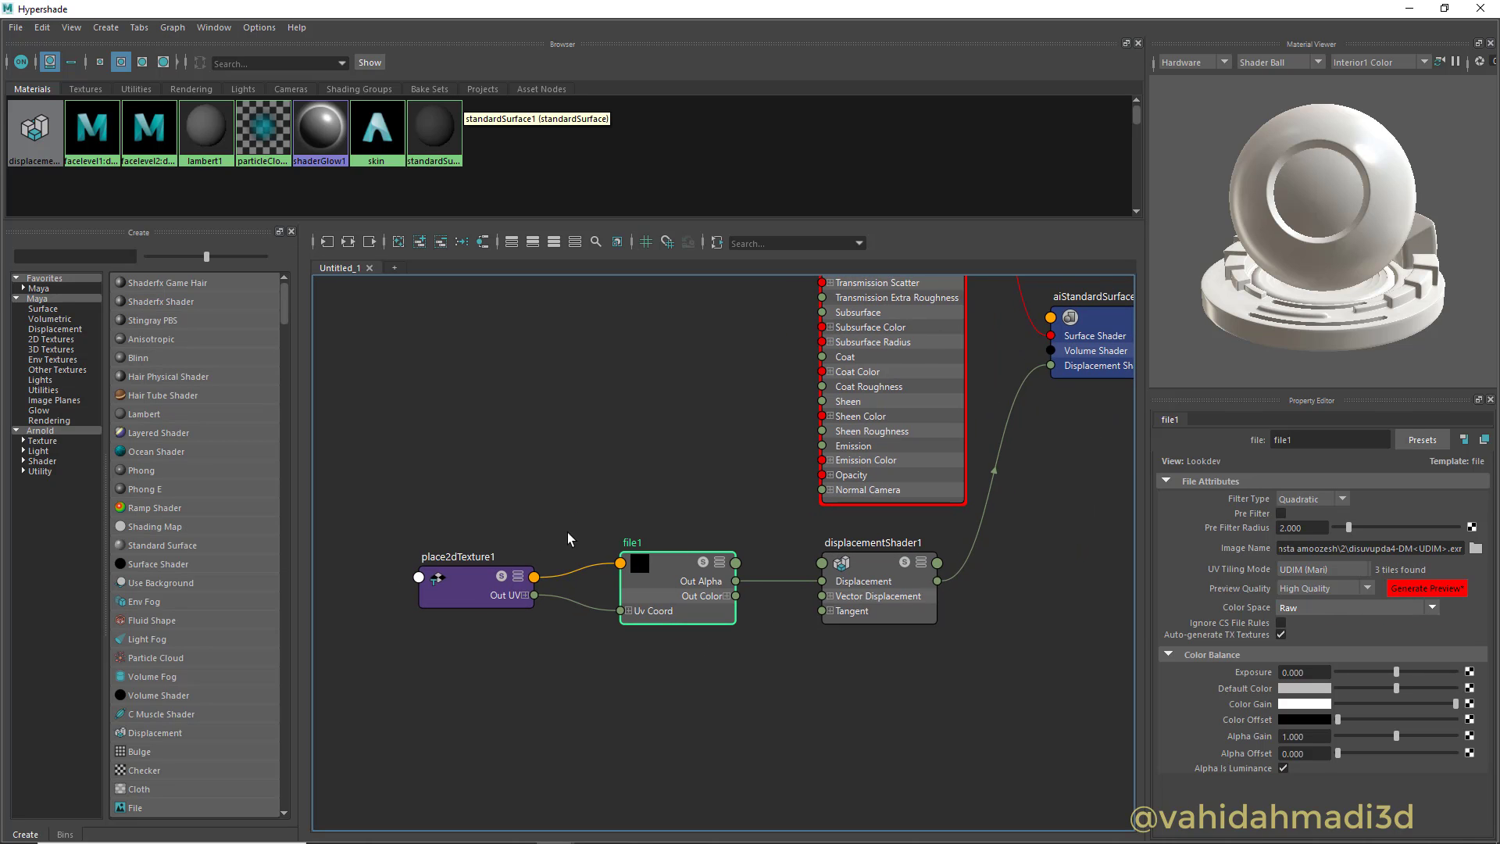
scroll(632, 663, "up", 2)
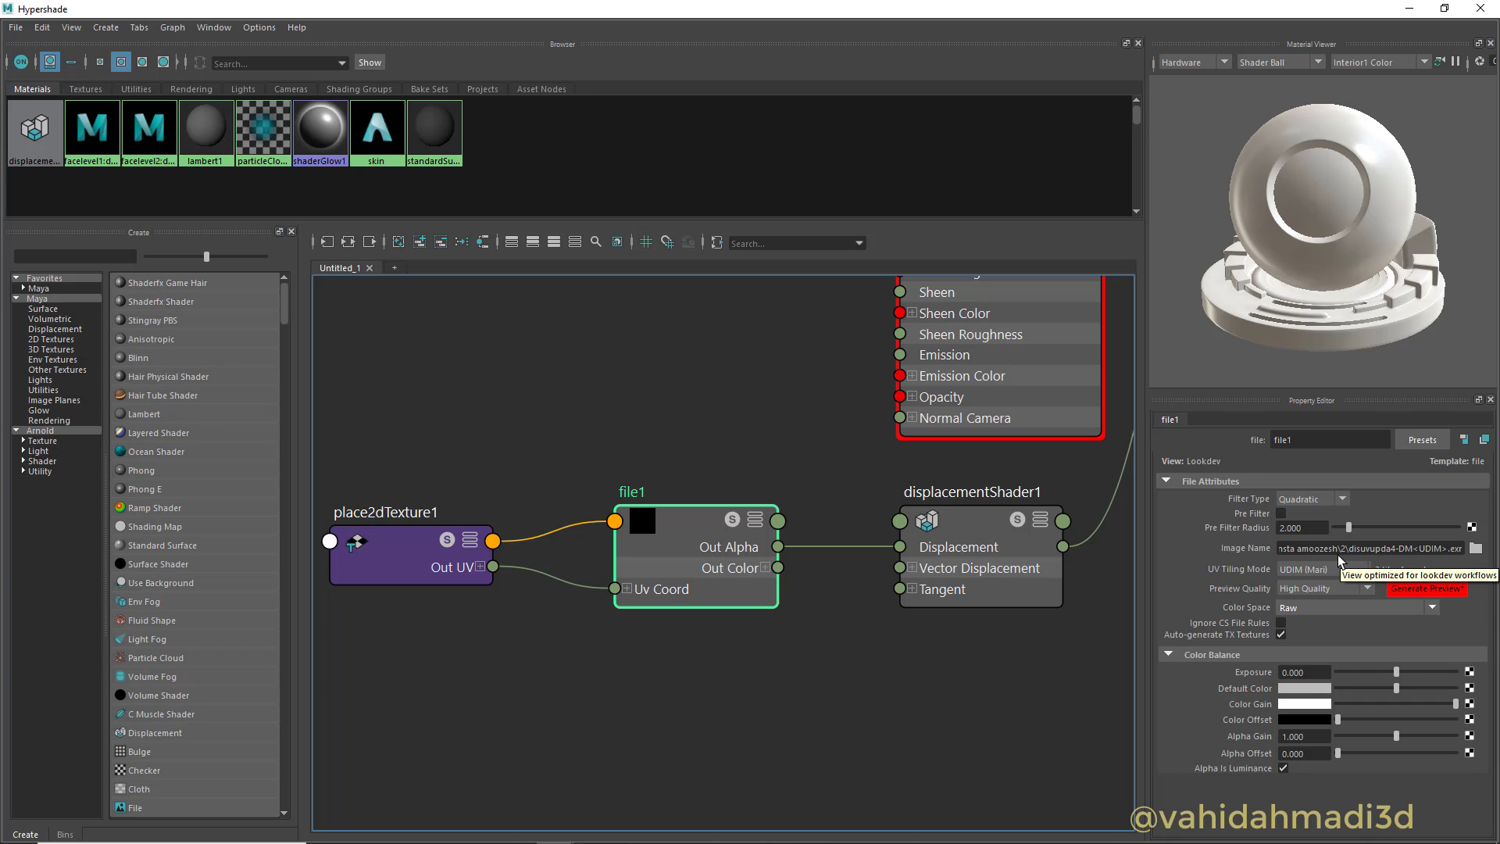
Move the Hypershade window beside the viewport and rearrange its panels so the body mesh and materials are both accessible
left_click_drag(302, 7, 1203, 31)
scroll(894, 519, "down", 3)
middle_click_drag(688, 368, 405, 258, "alt")
left_click(405, 263)
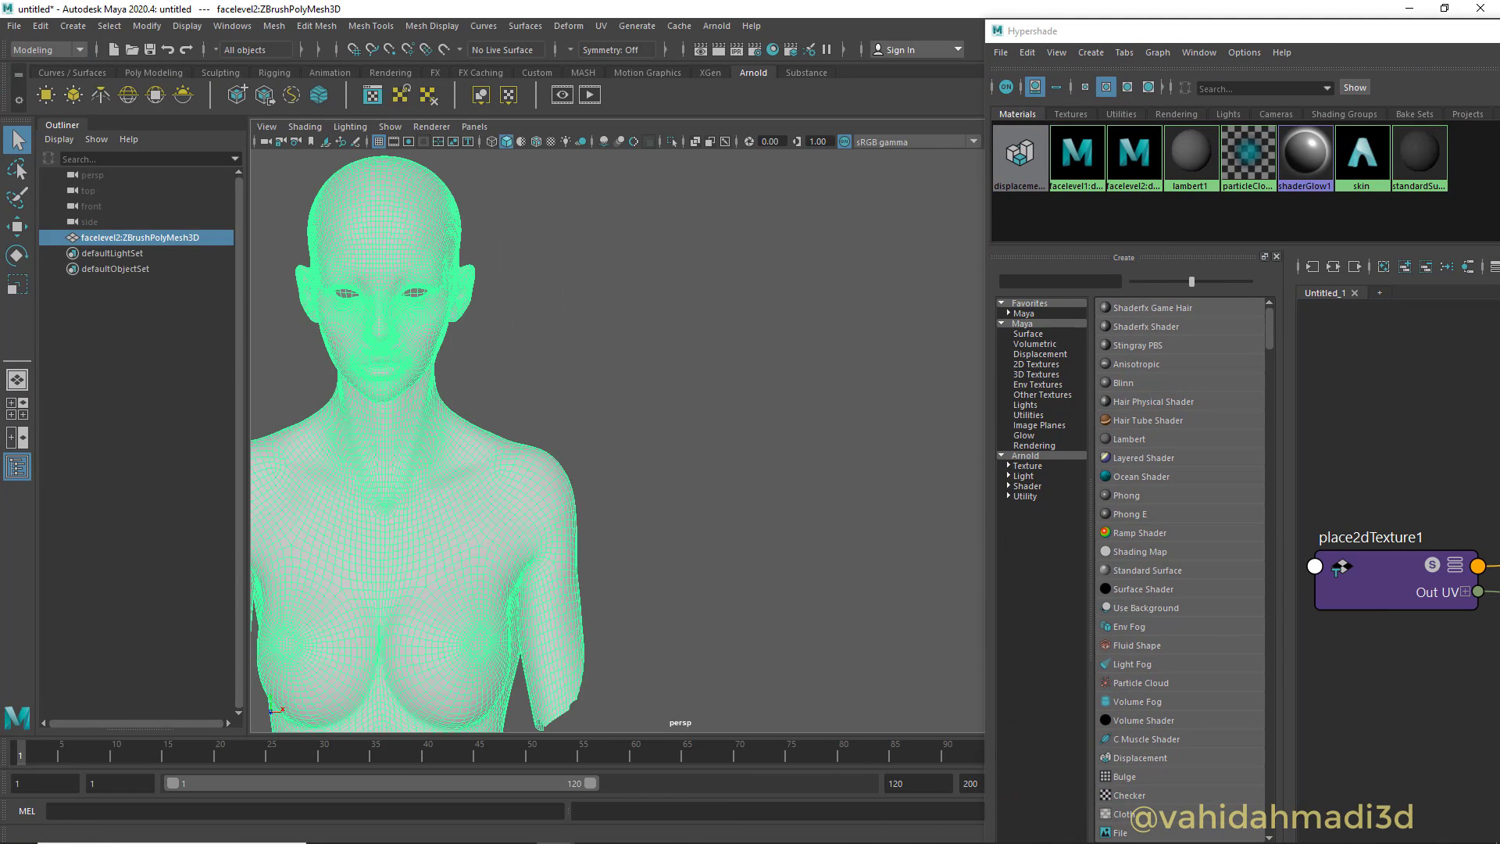
left_click_drag(1499, 200, 1216, 195)
middle_click_drag(1216, 443, 1161, 423, "alt")
scroll(1162, 430, "down", 5)
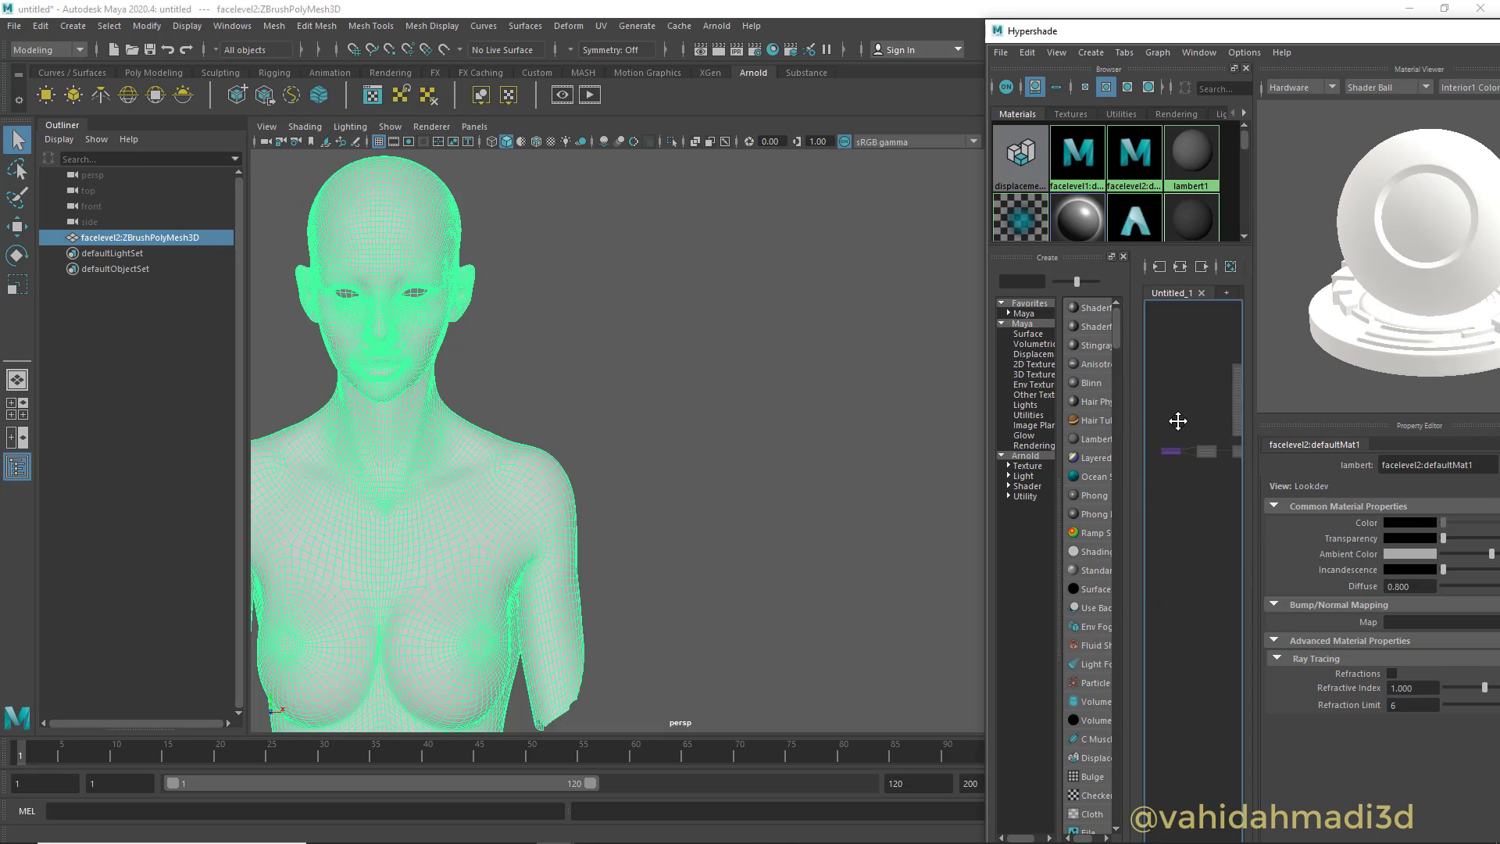
Assign the skin material to the body mesh
left_click(1208, 438)
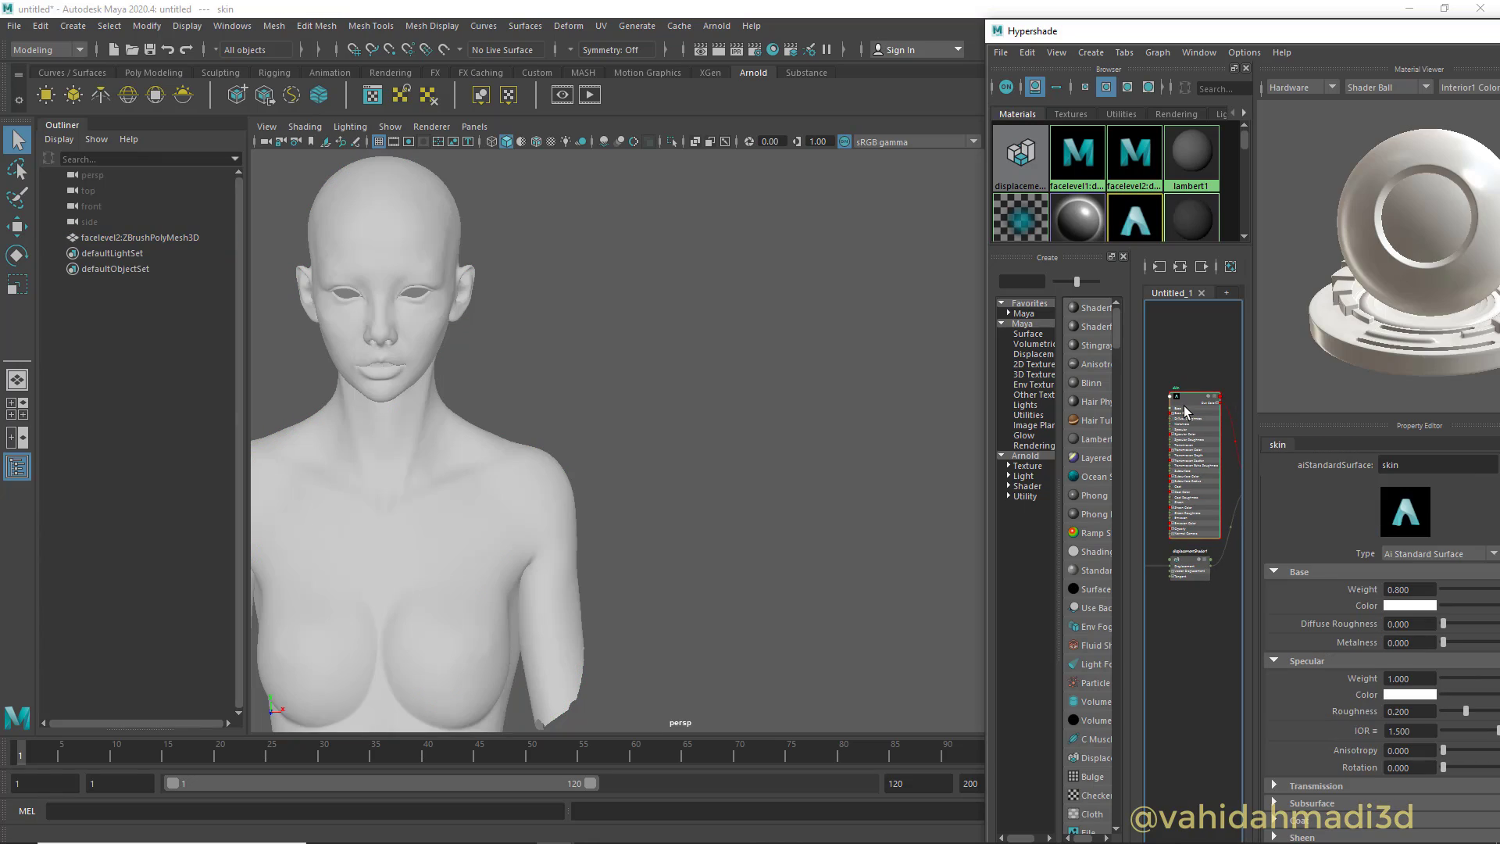
left_click(379, 244)
left_click(1199, 411)
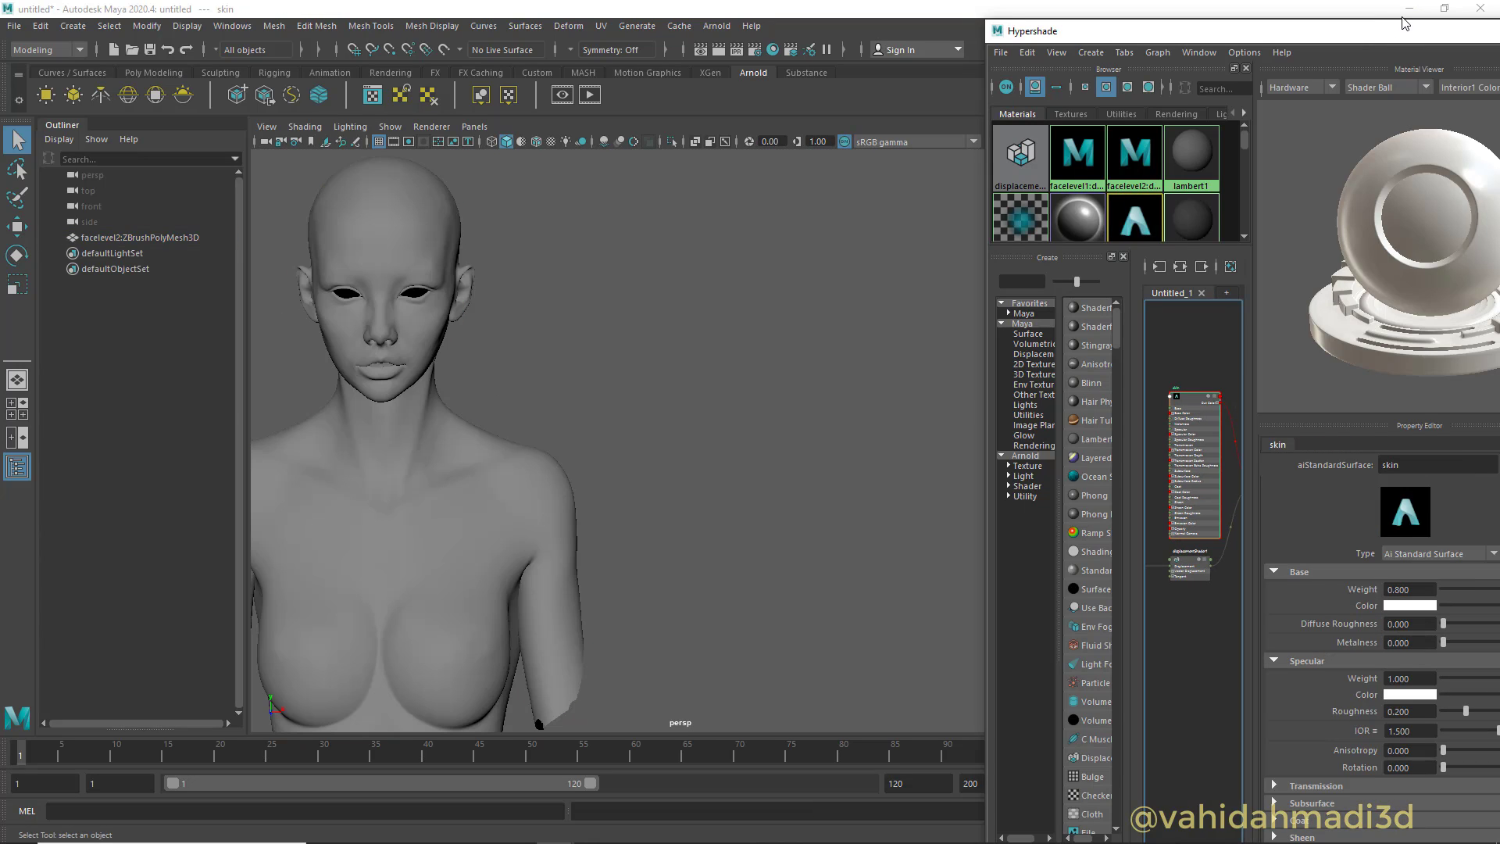
Maximize the Hypershade, frame the node network and set the skin's specular weight to 0.371 and specular roughness to 0.350
left_click_drag(1402, 36, 606, 60)
left_click(746, 57)
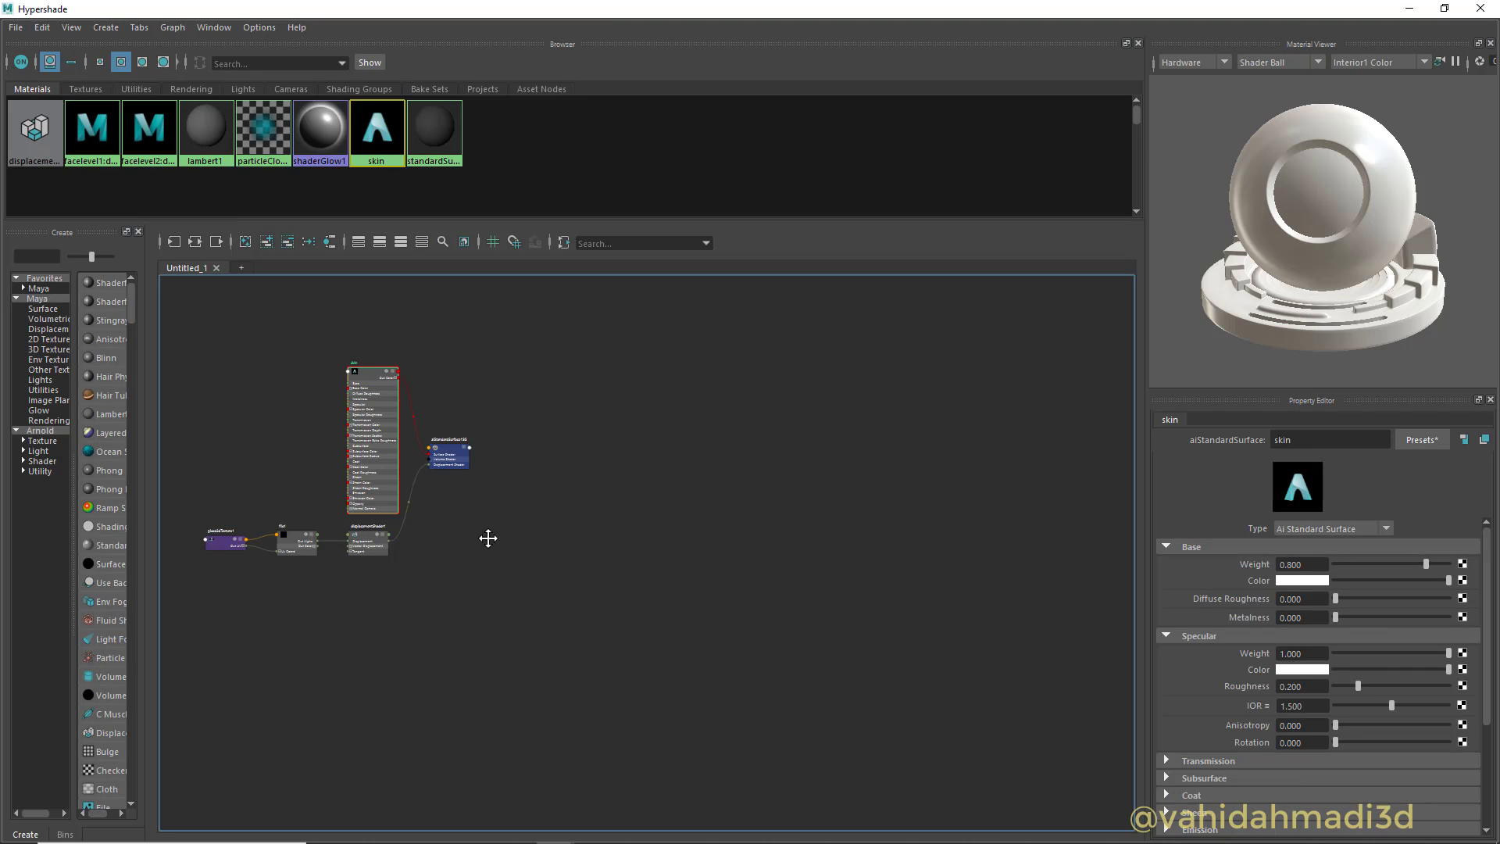
key("a")
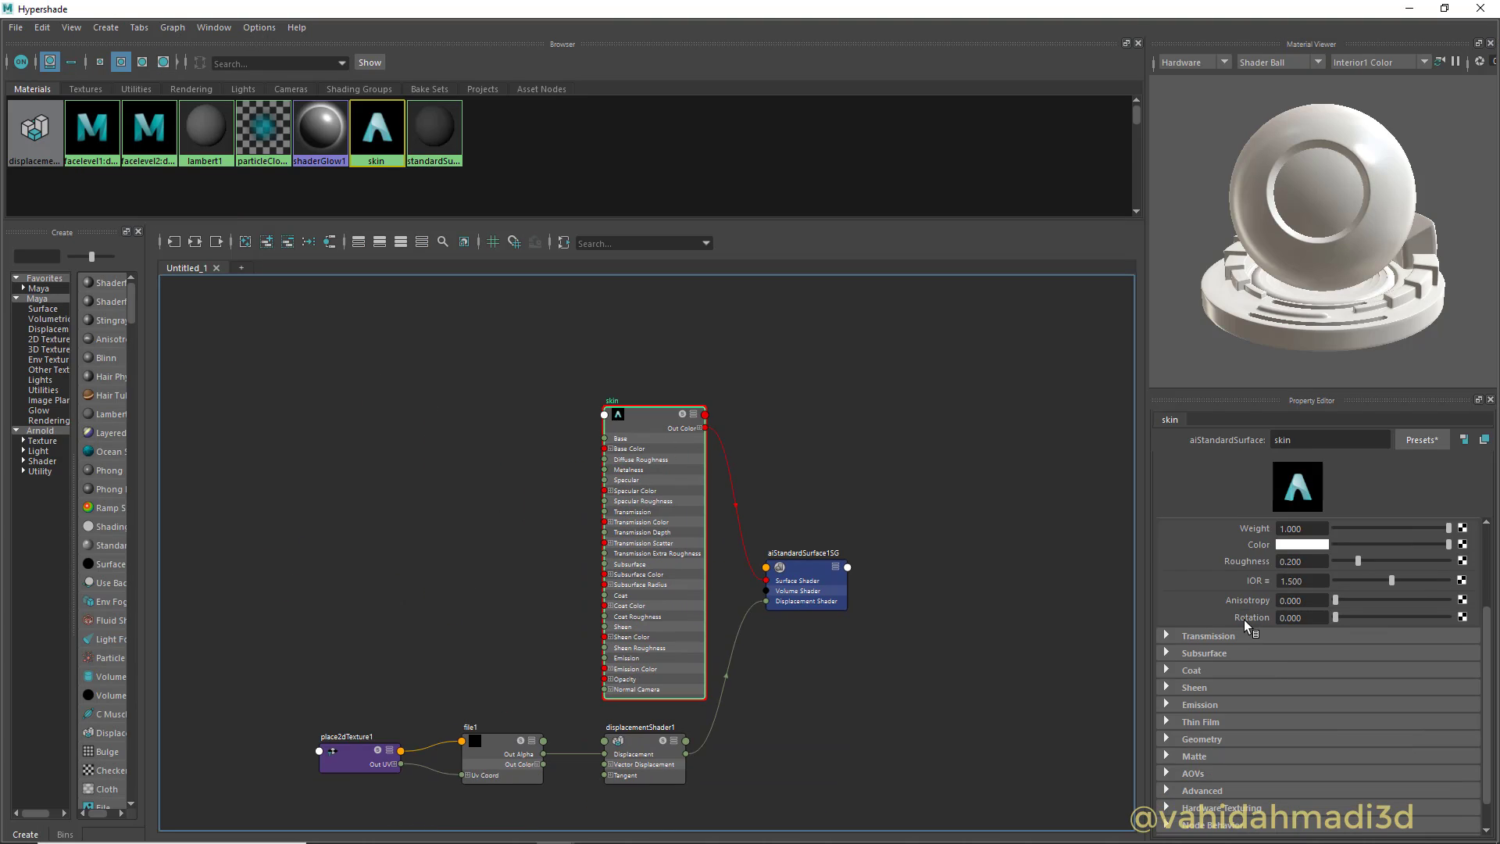
mouse_move(1379, 653)
left_mouse_down()
mouse_move(1364, 653)
mouse_move(1372, 692)
mouse_move(1376, 653)
left_mouse_up()
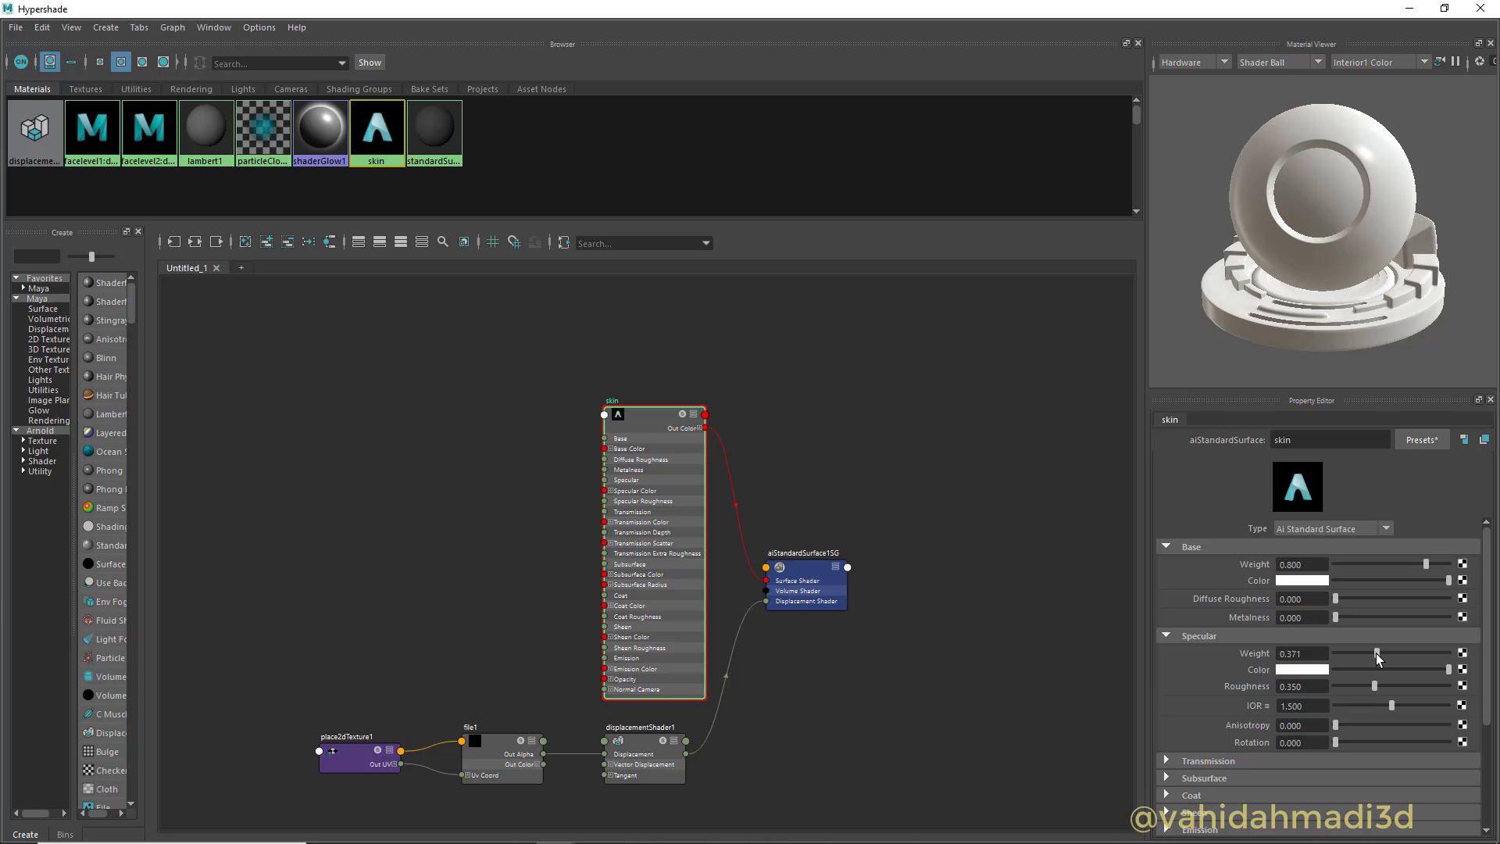
Set the skin material's subsurface weight to 1.000 and its subsurface radius to a muted red
left_click(1216, 781)
scroll(1242, 761, "down", 3)
scroll(1289, 635, "up", 3)
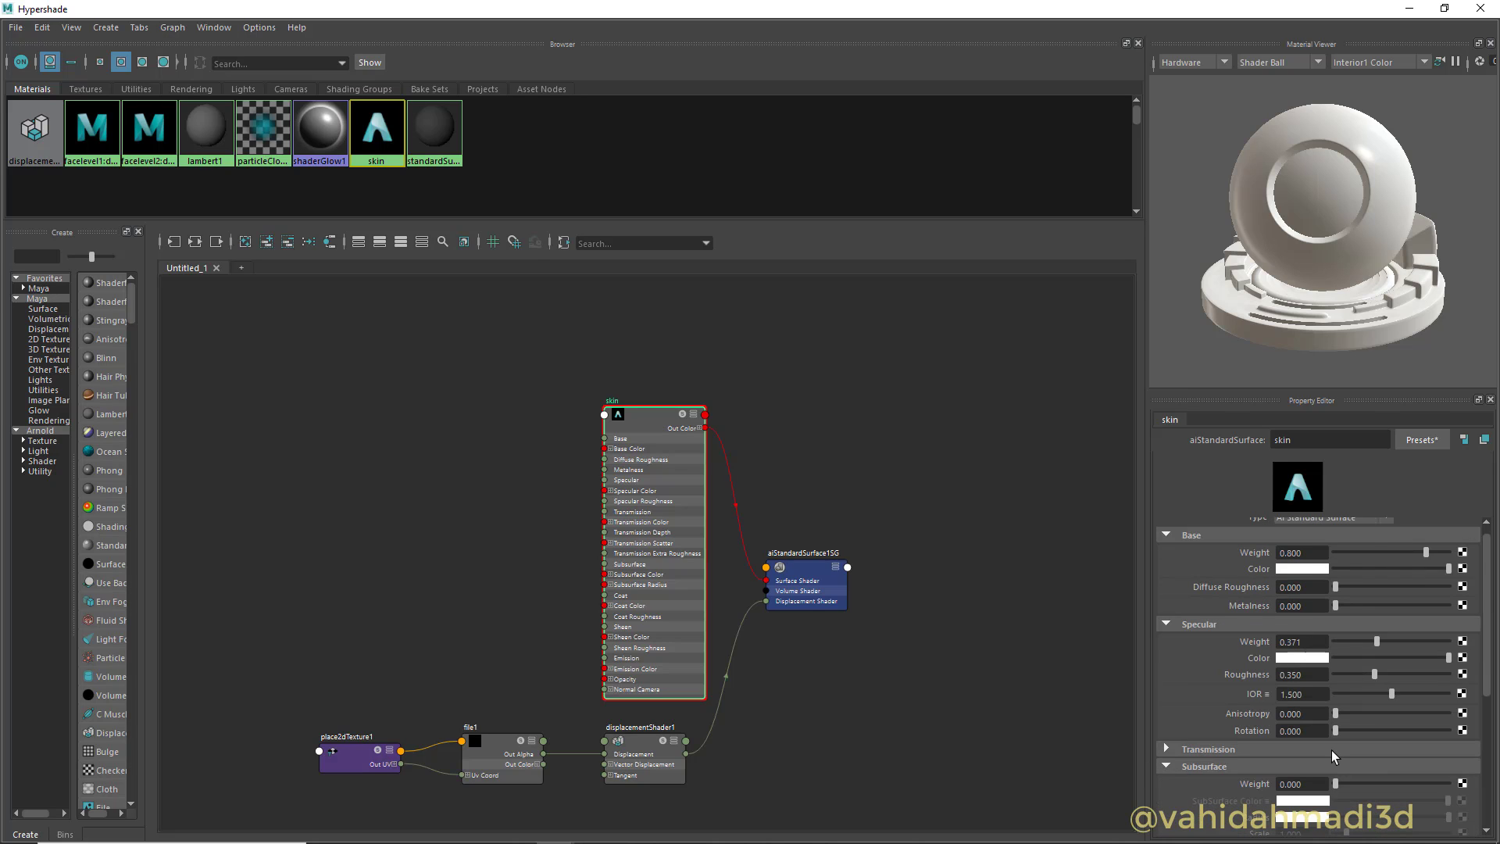
left_click_drag(1348, 658, 1435, 661)
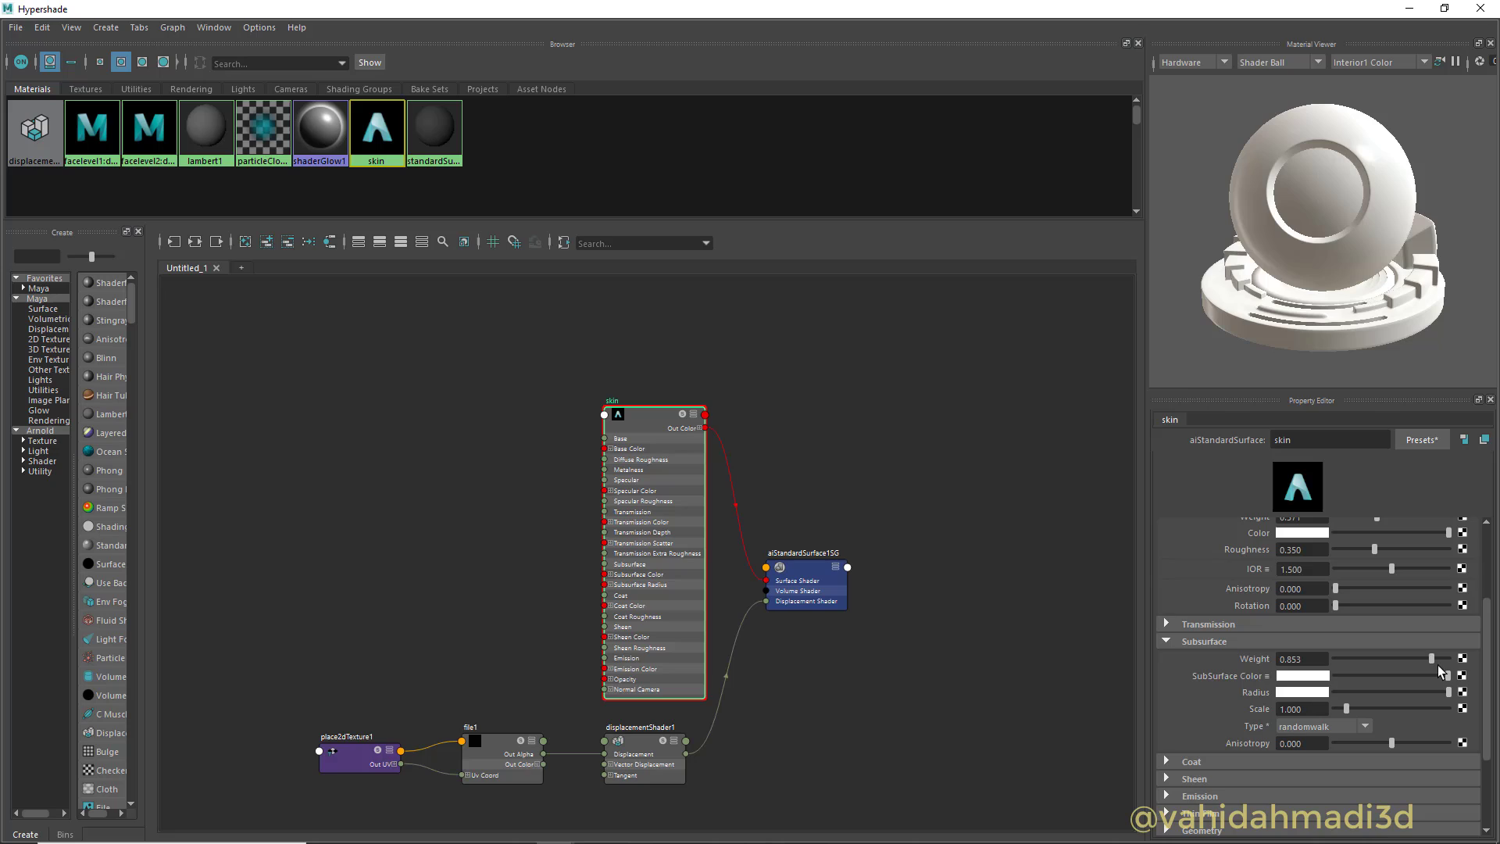
left_click(1321, 677)
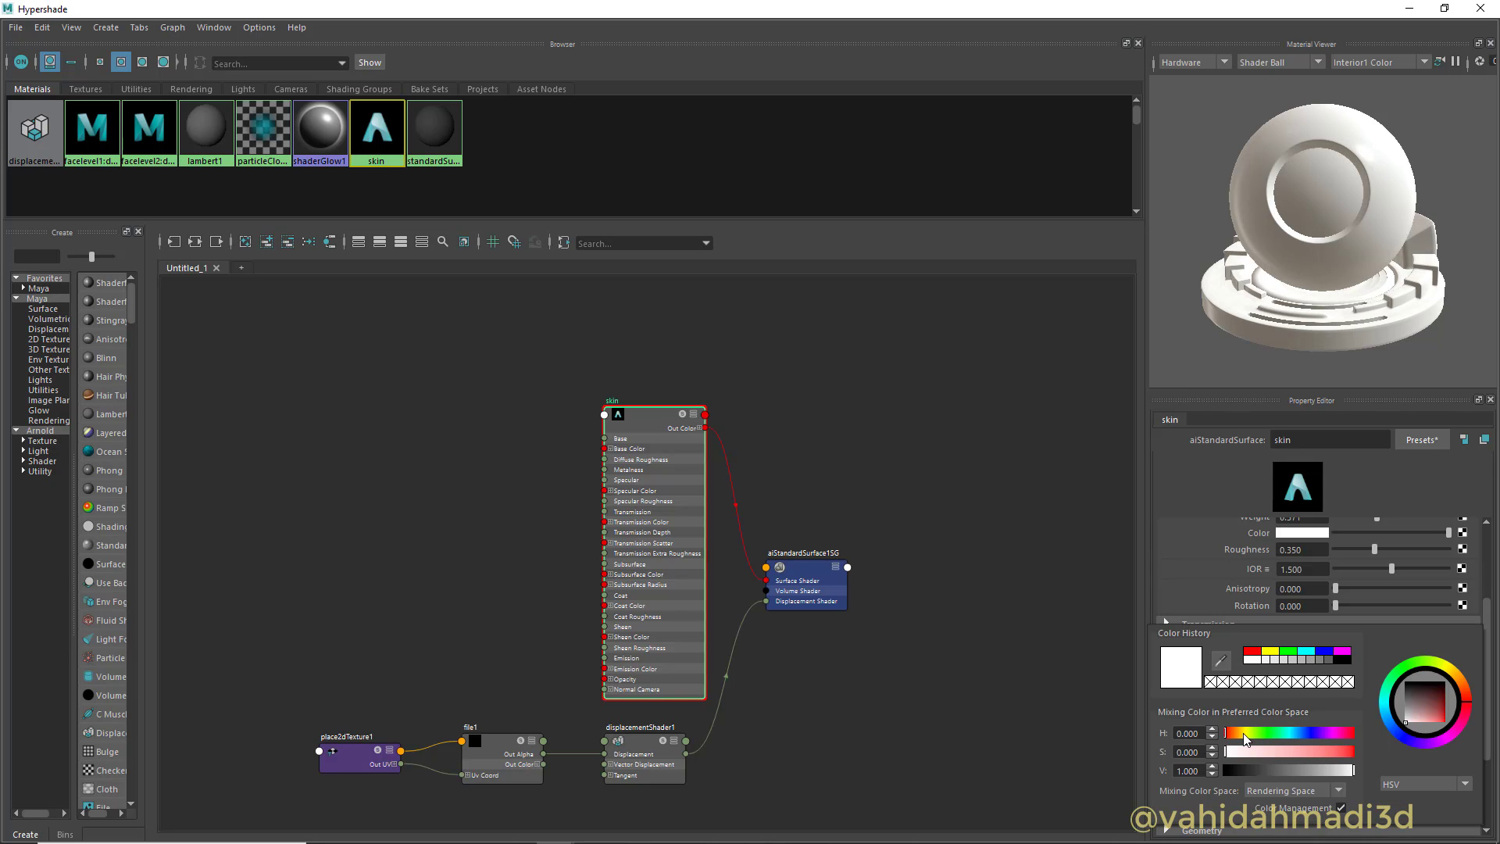
left_click_drag(1421, 691, 1430, 706)
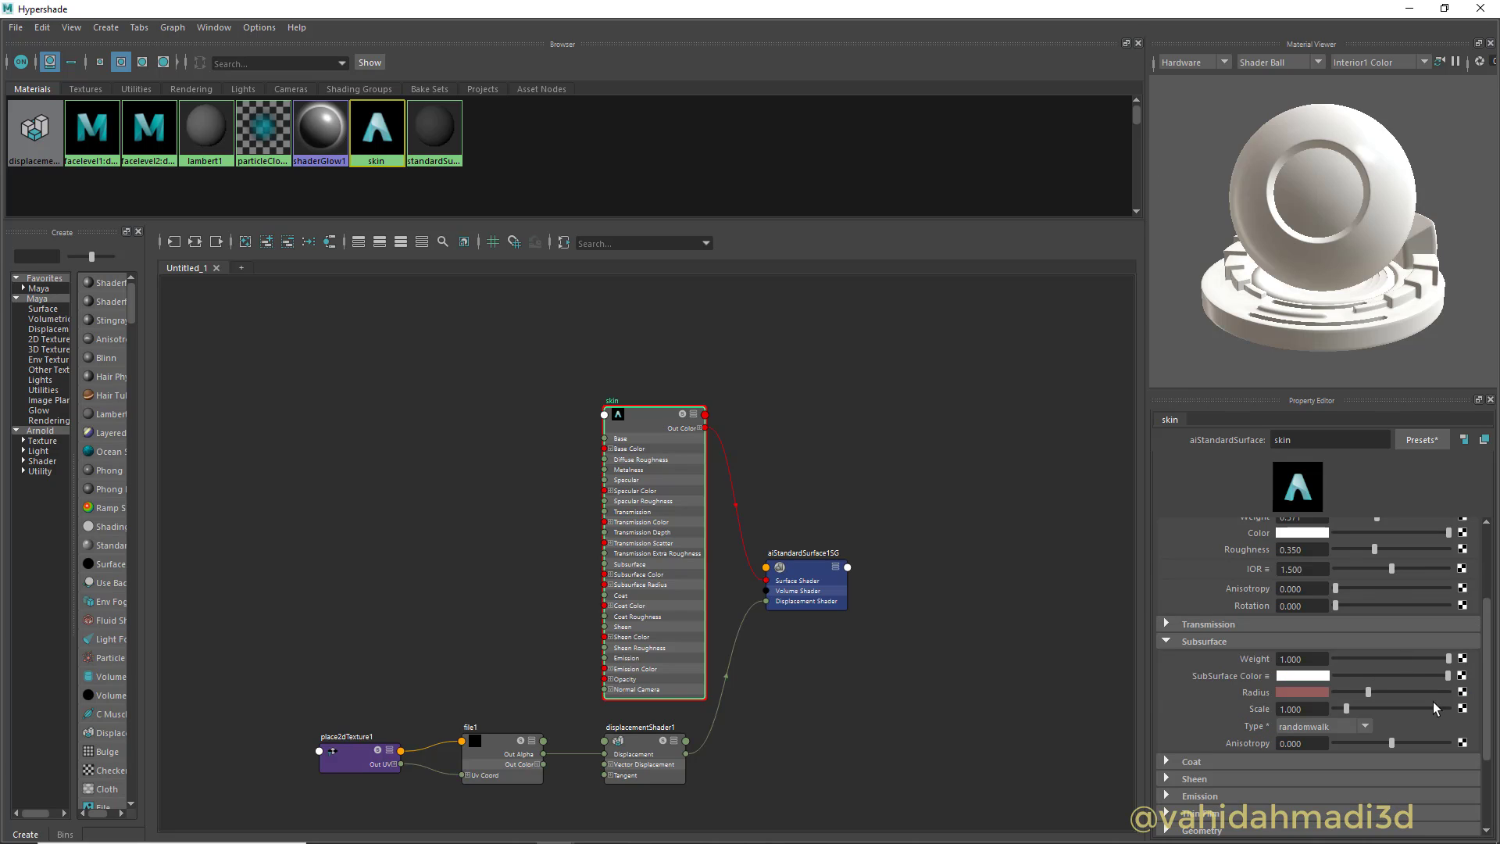
Connect a file texture with polypaintuvupda5-TM1001.tif to the skin's subsurface color and set its UV tiling mode to UDIM (Mari)
left_click(1463, 676)
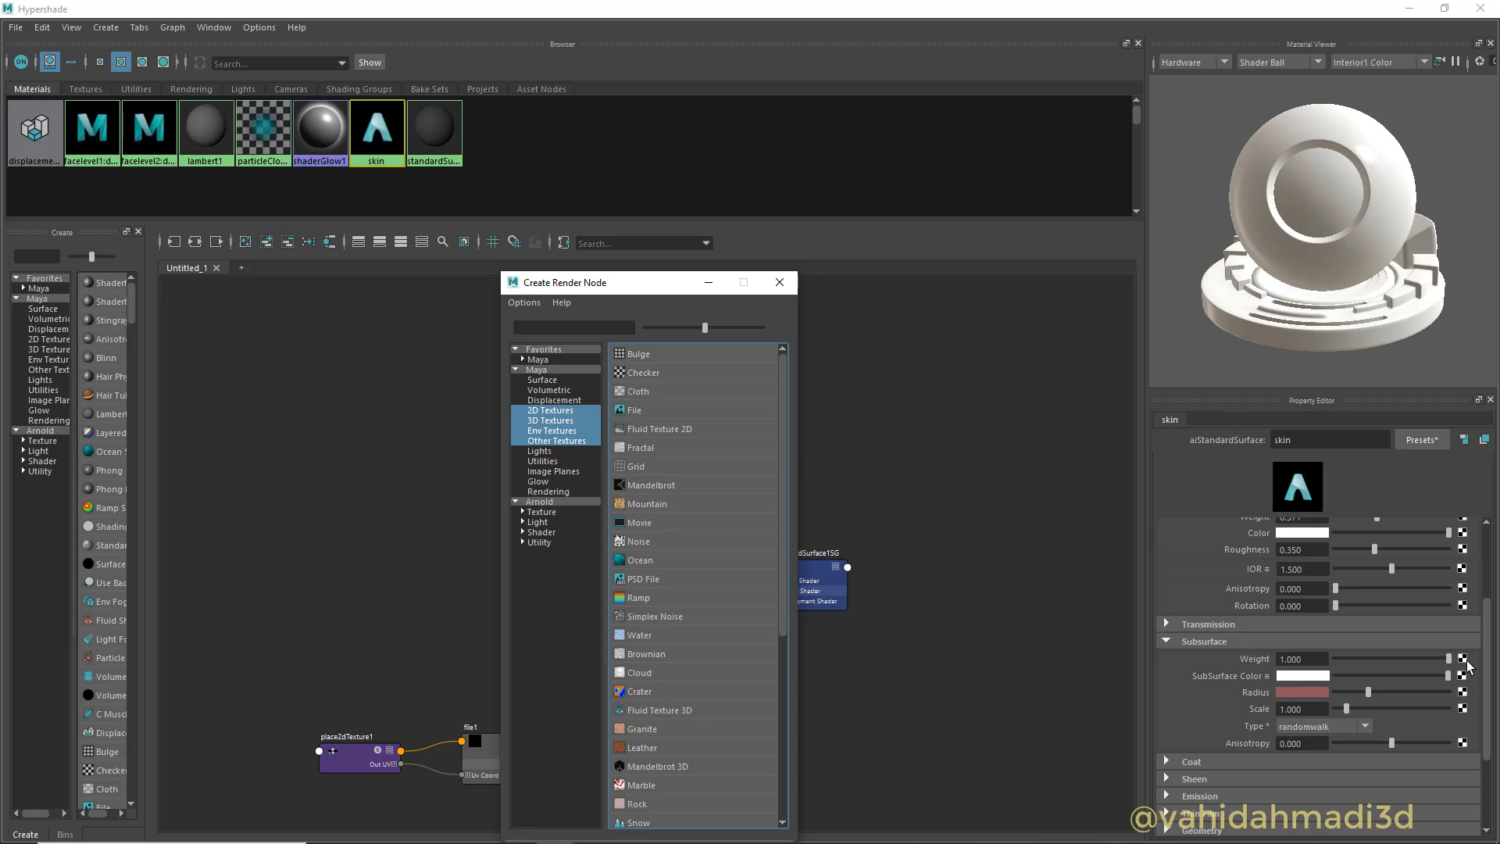
left_click(650, 413)
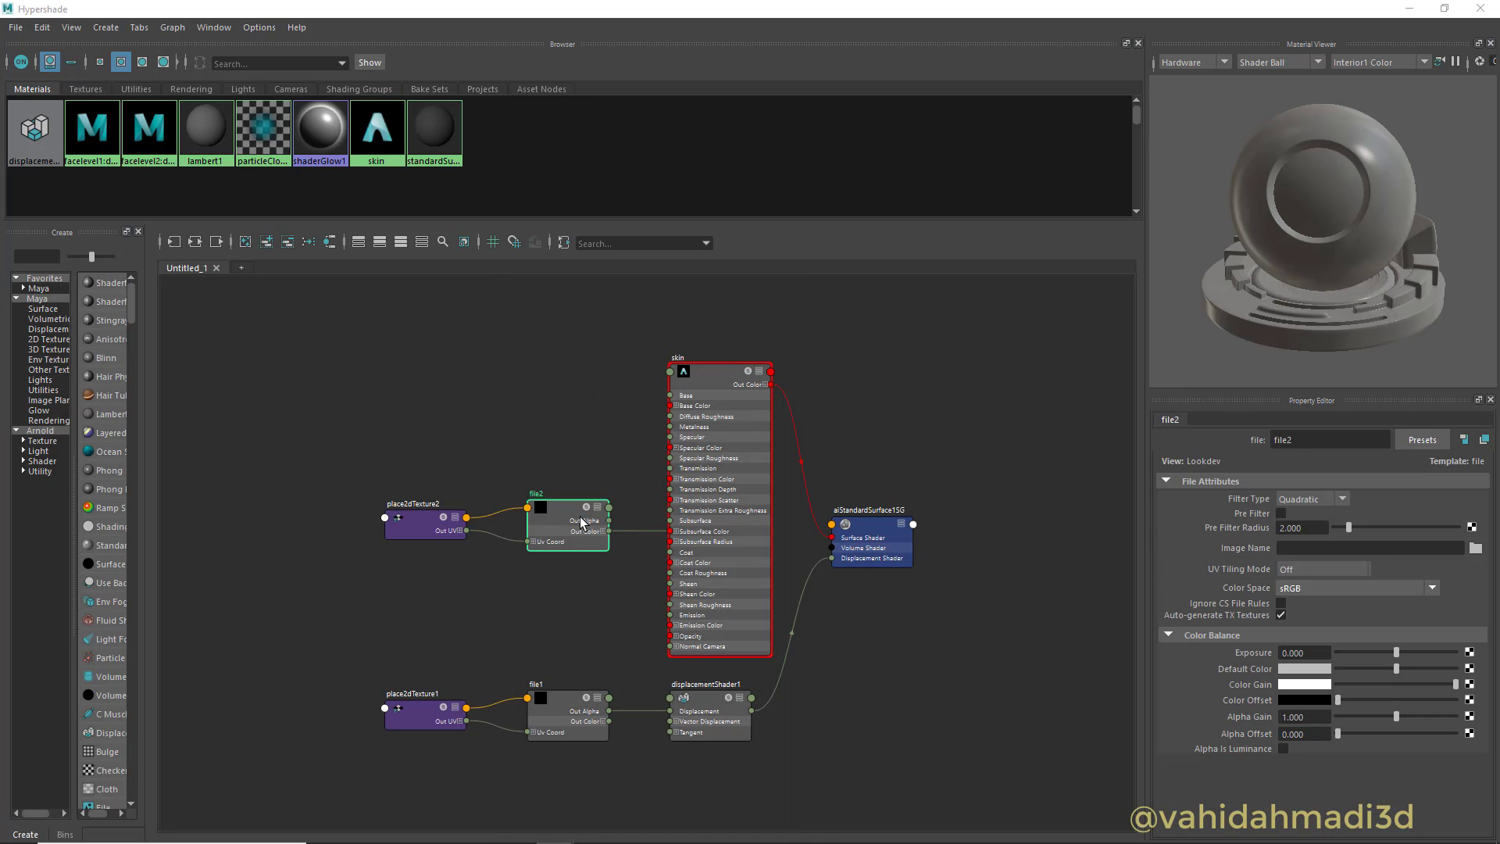
left_click(1476, 548)
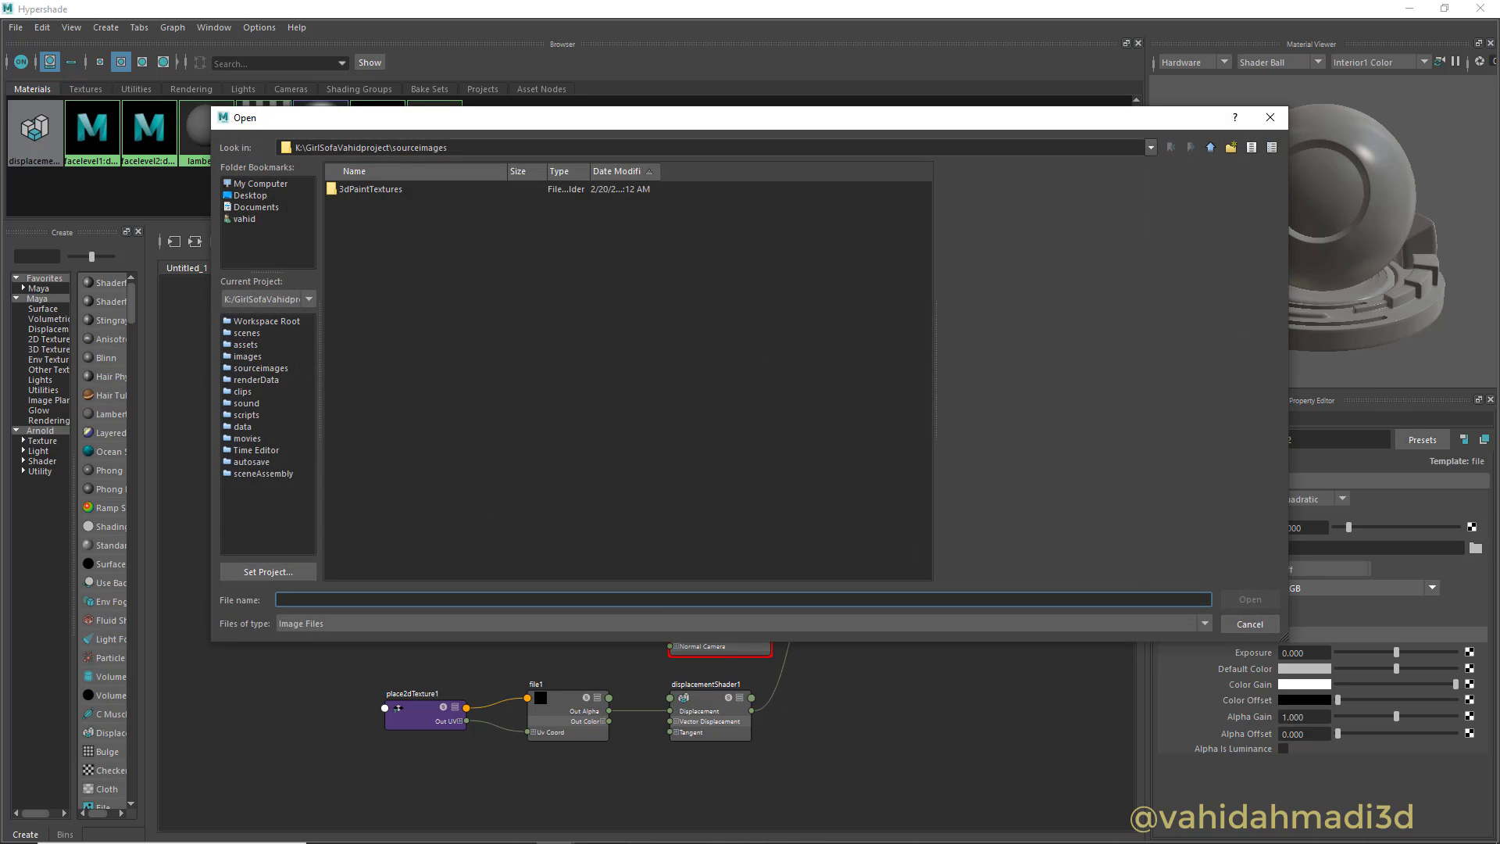
left_click(367, 456)
double_click(369, 414)
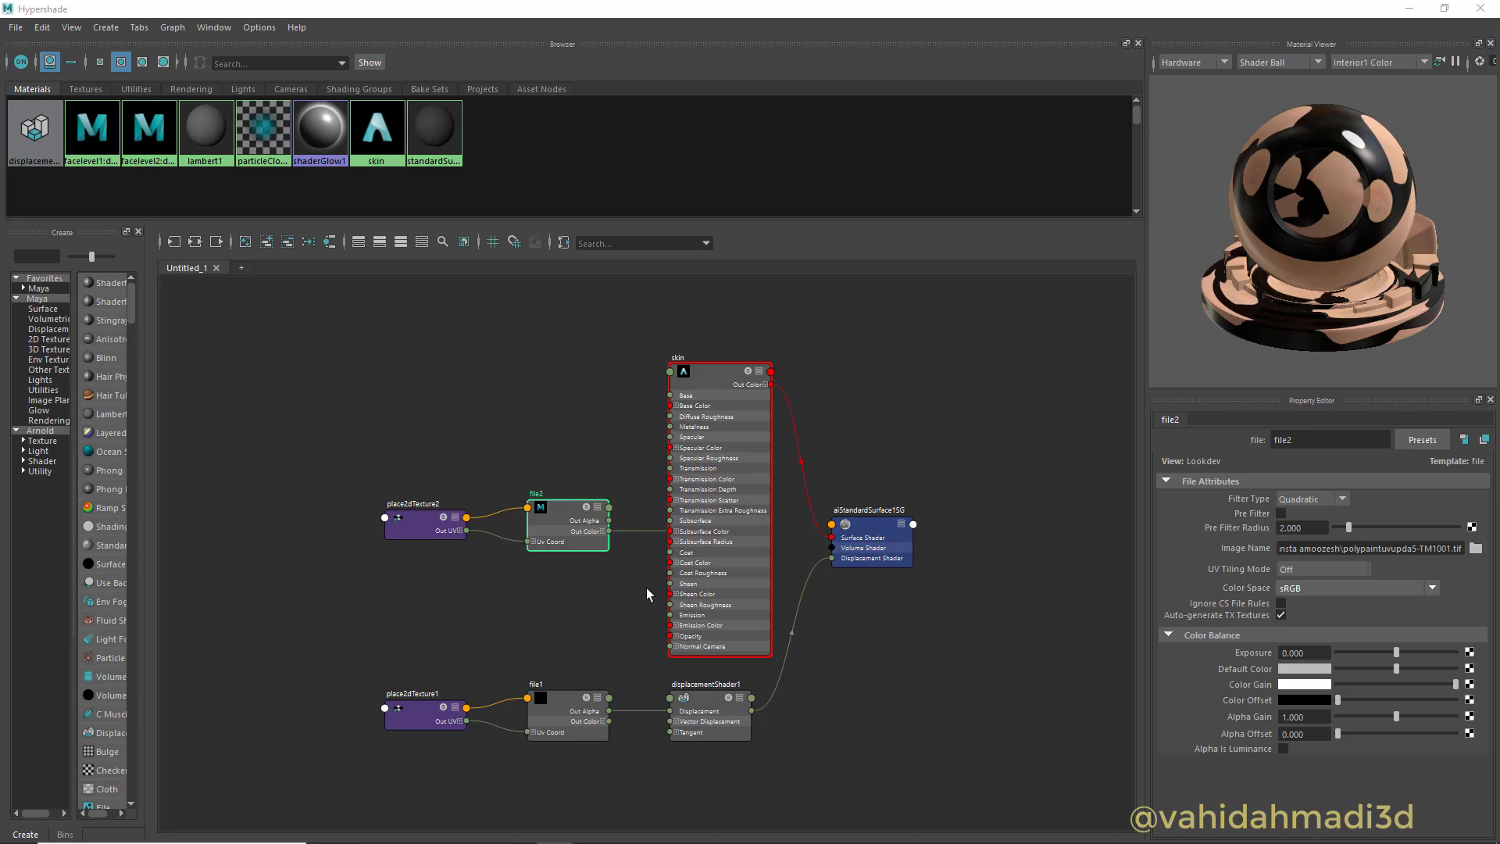
left_click(1295, 578)
left_click(1297, 633)
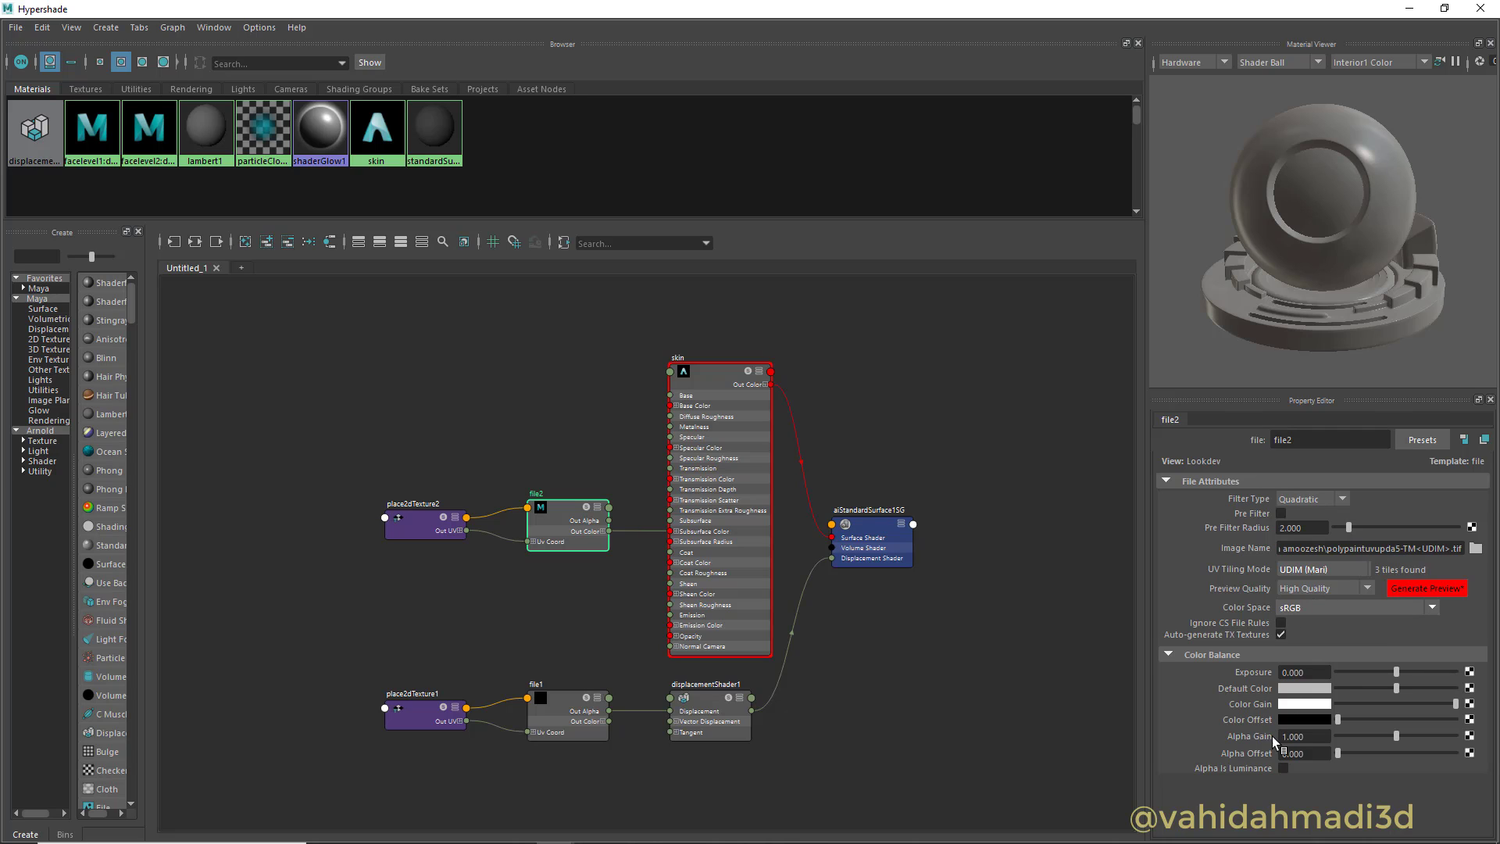
Enlarge the swatches of both file textures and their placement nodes in the node graph
scroll(567, 514, "up", 3)
right_click_drag(519, 502, 442, 527)
scroll(442, 524, "down", 3)
left_click_drag(337, 471, 551, 752)
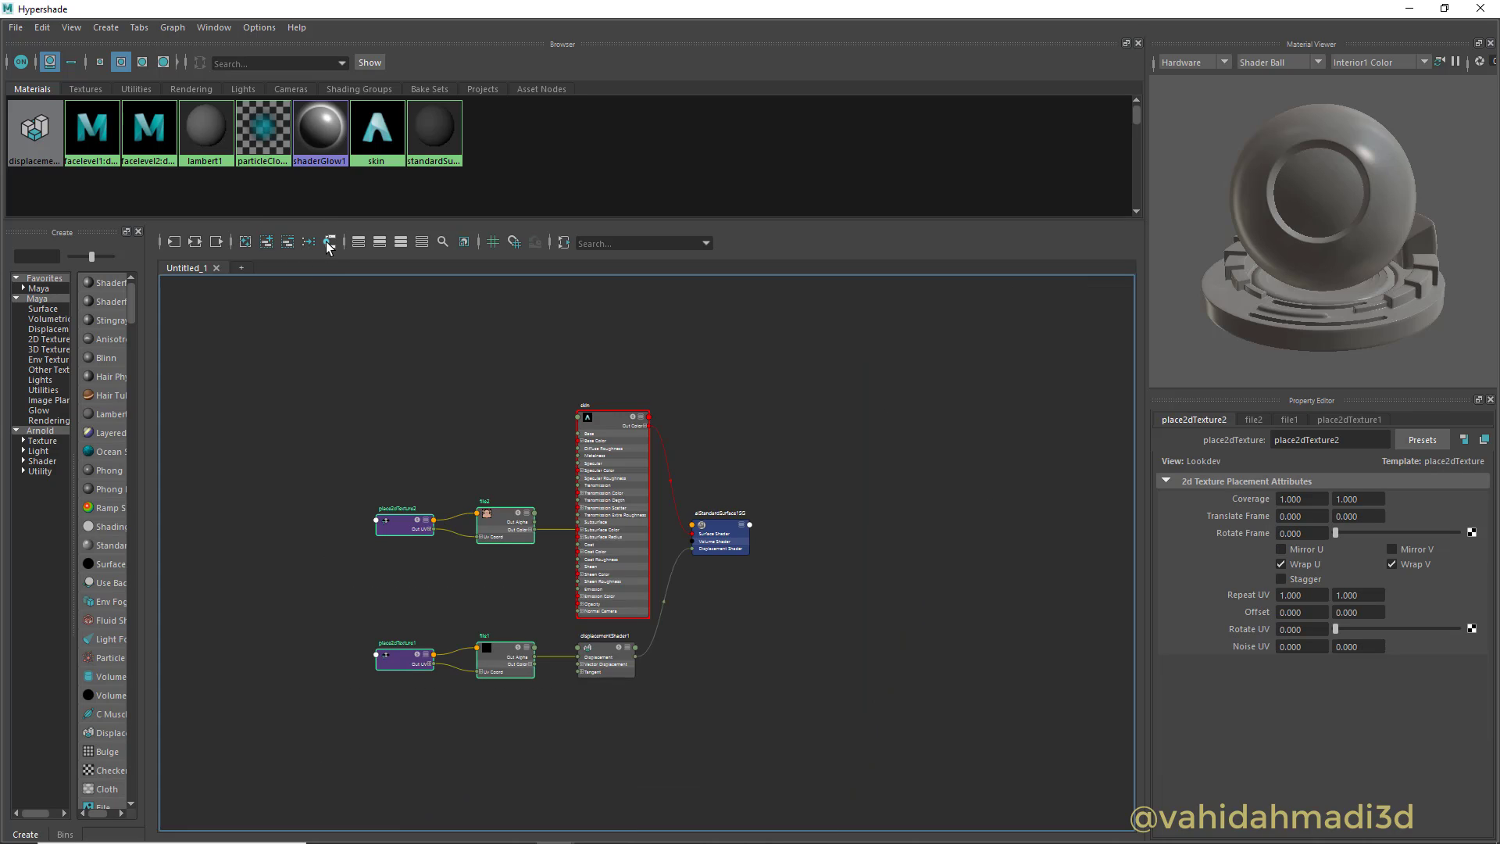
left_click(465, 243)
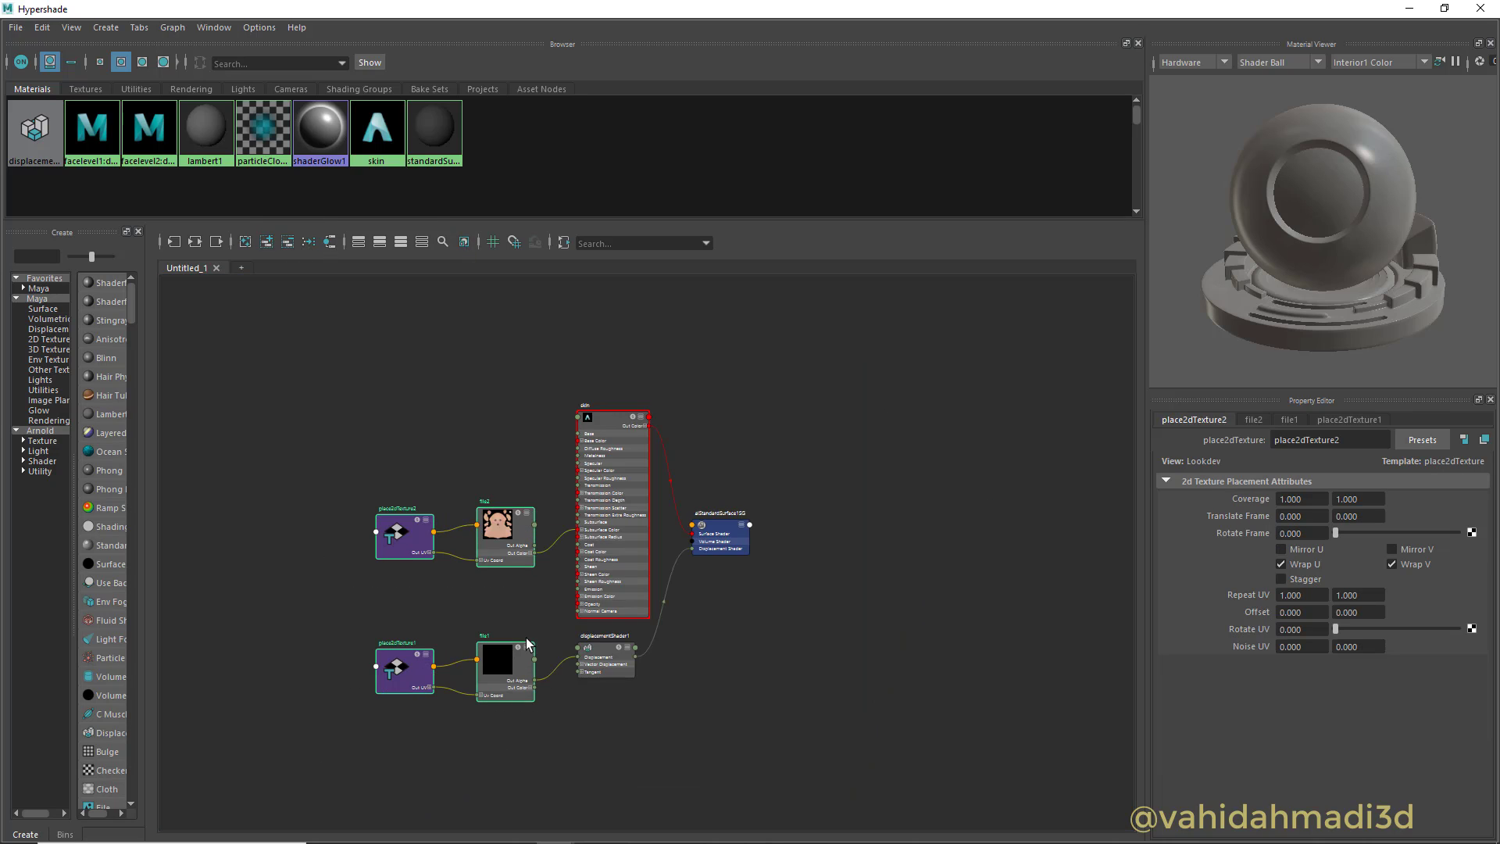
scroll(489, 463, "up", 3)
scroll(491, 491, "down", 3)
Move the color texture's file node slightly away from the skin material and select the displacement shader node
left_click(491, 491)
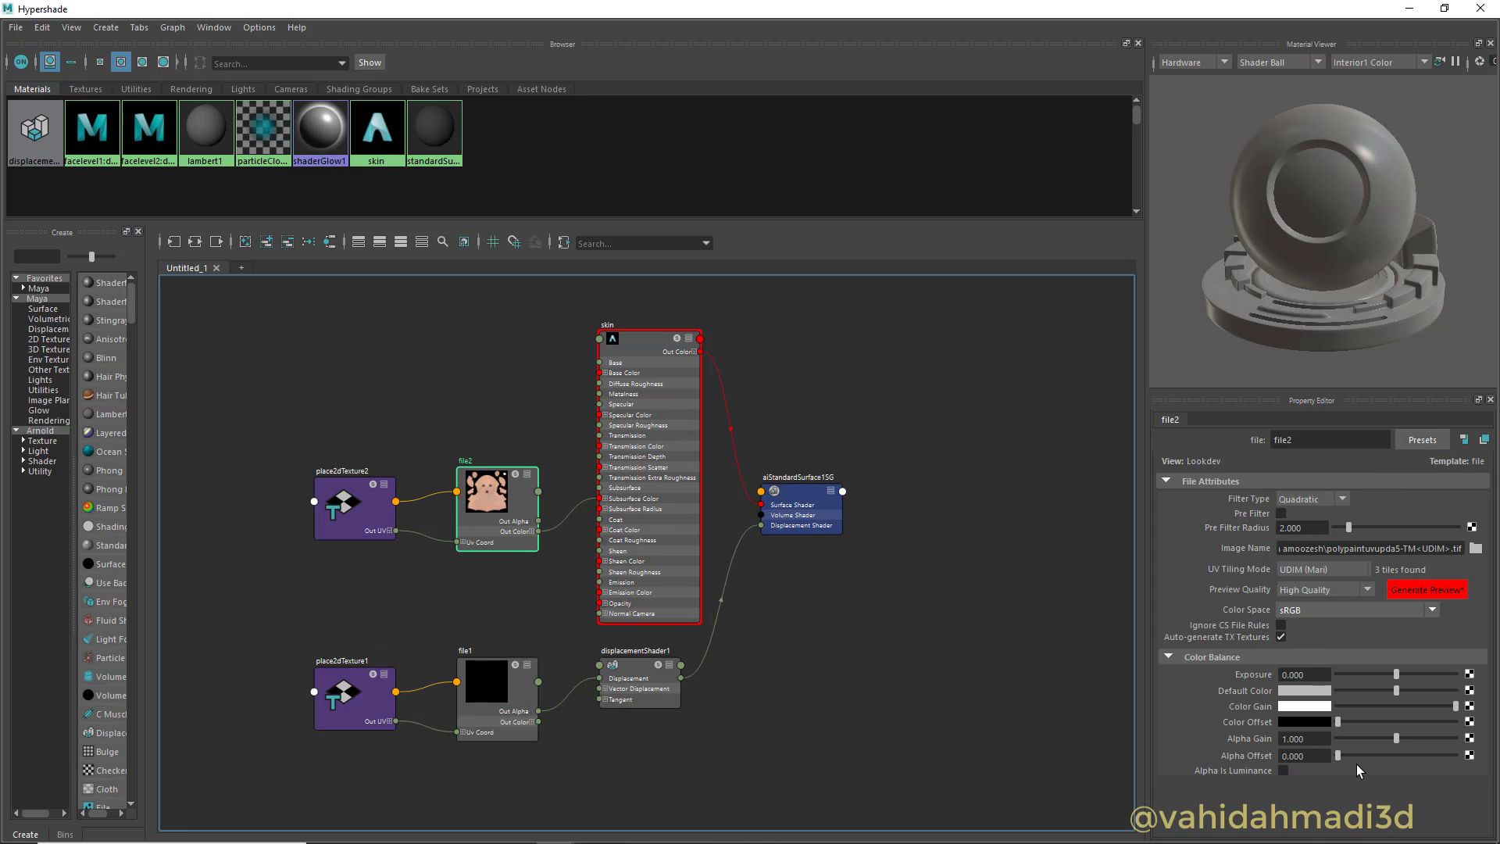
scroll(575, 563, "up", 2)
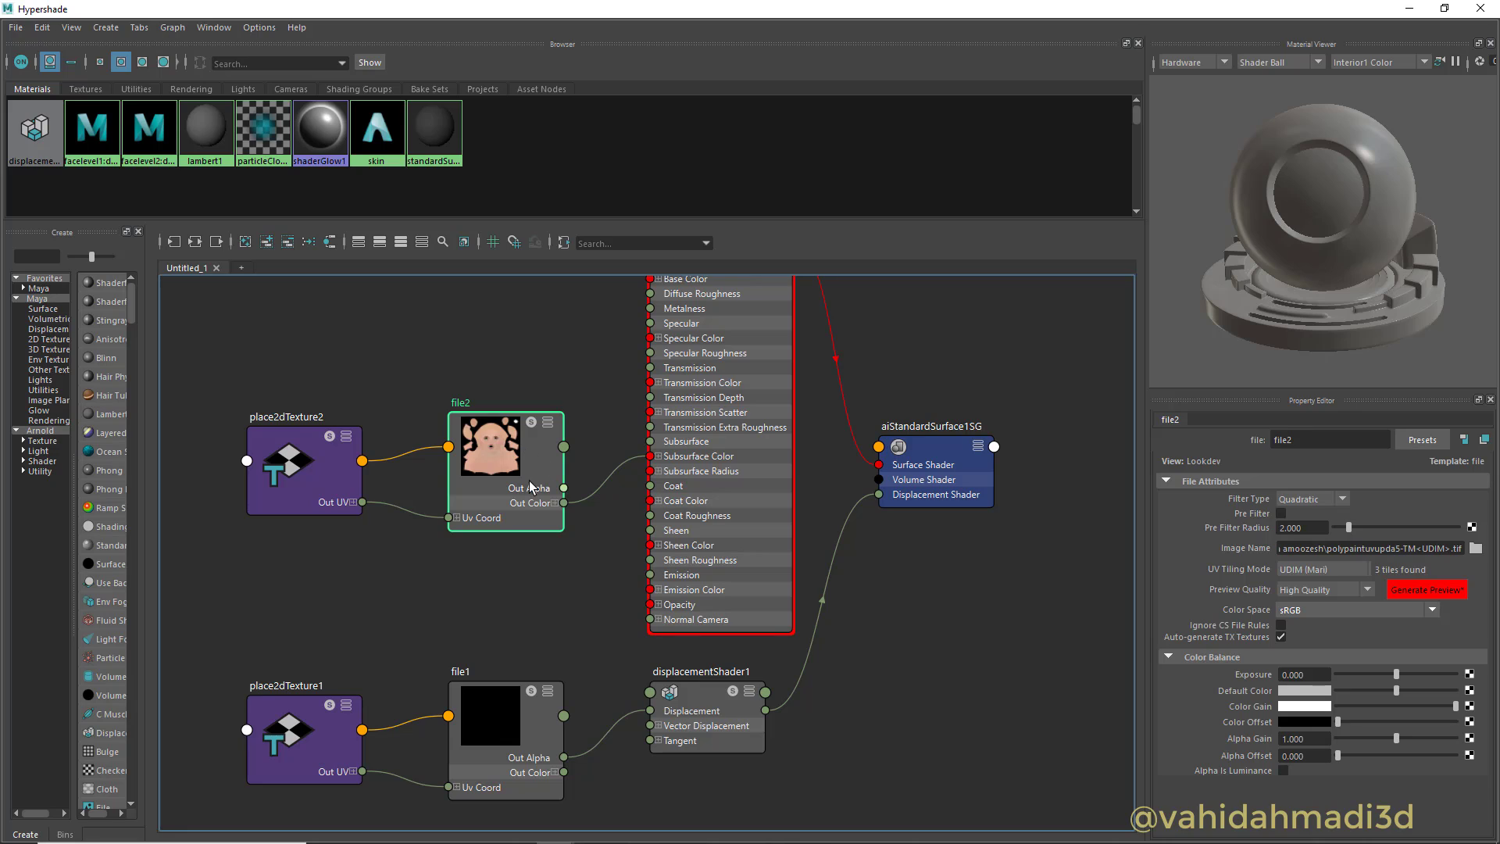
left_click_drag(531, 487, 501, 515)
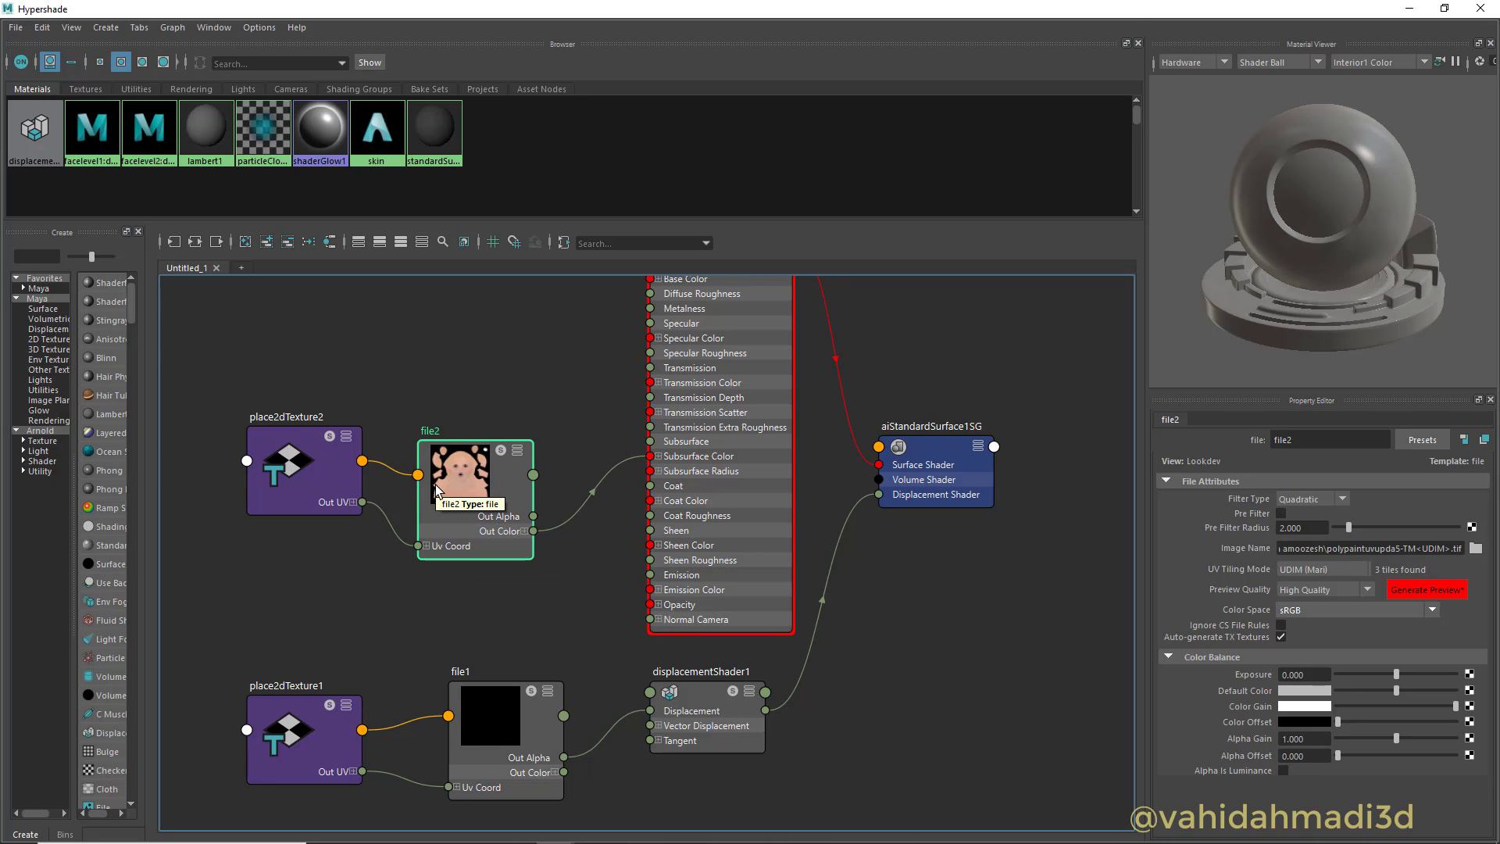
scroll(434, 485, "down", 2)
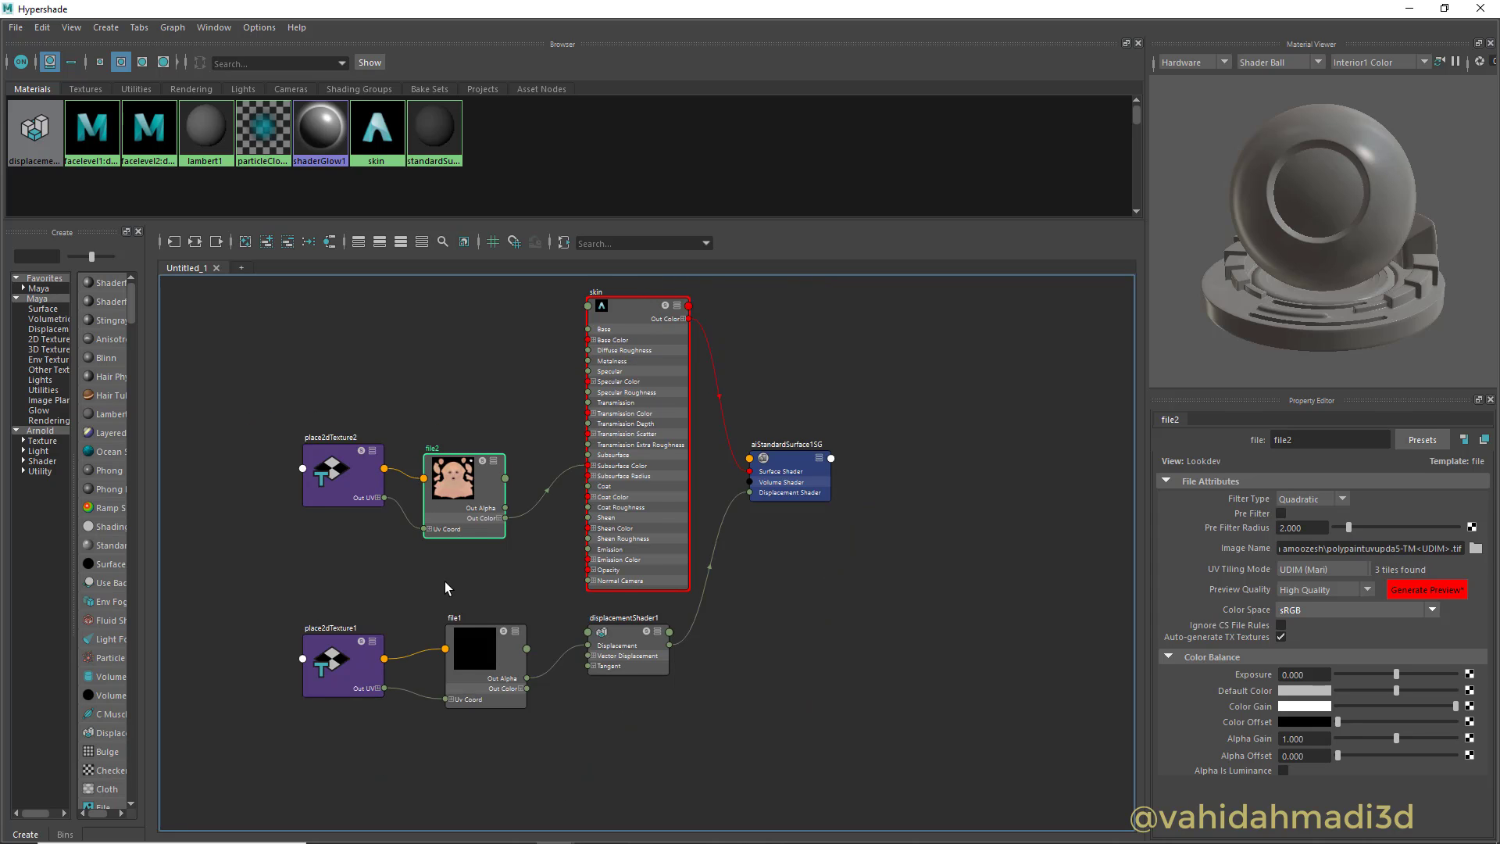
middle_click_drag(443, 581, 472, 607, "alt")
scroll(521, 625, "down", 2)
left_click(610, 662)
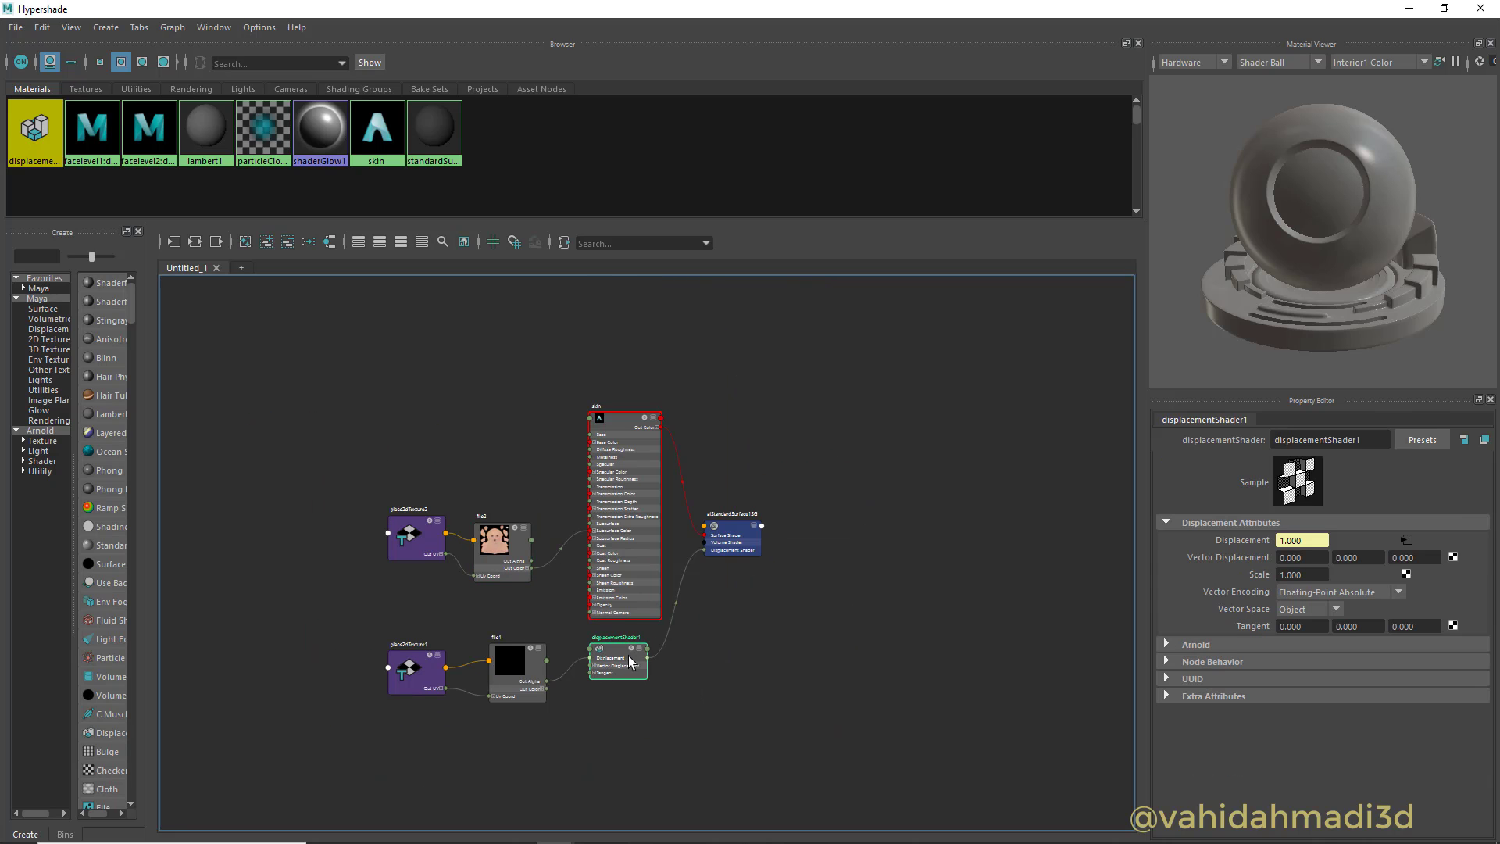
Restore the Hypershade to a smaller window beside the viewport and select the body mesh
left_click_drag(397, 8, 1002, 123)
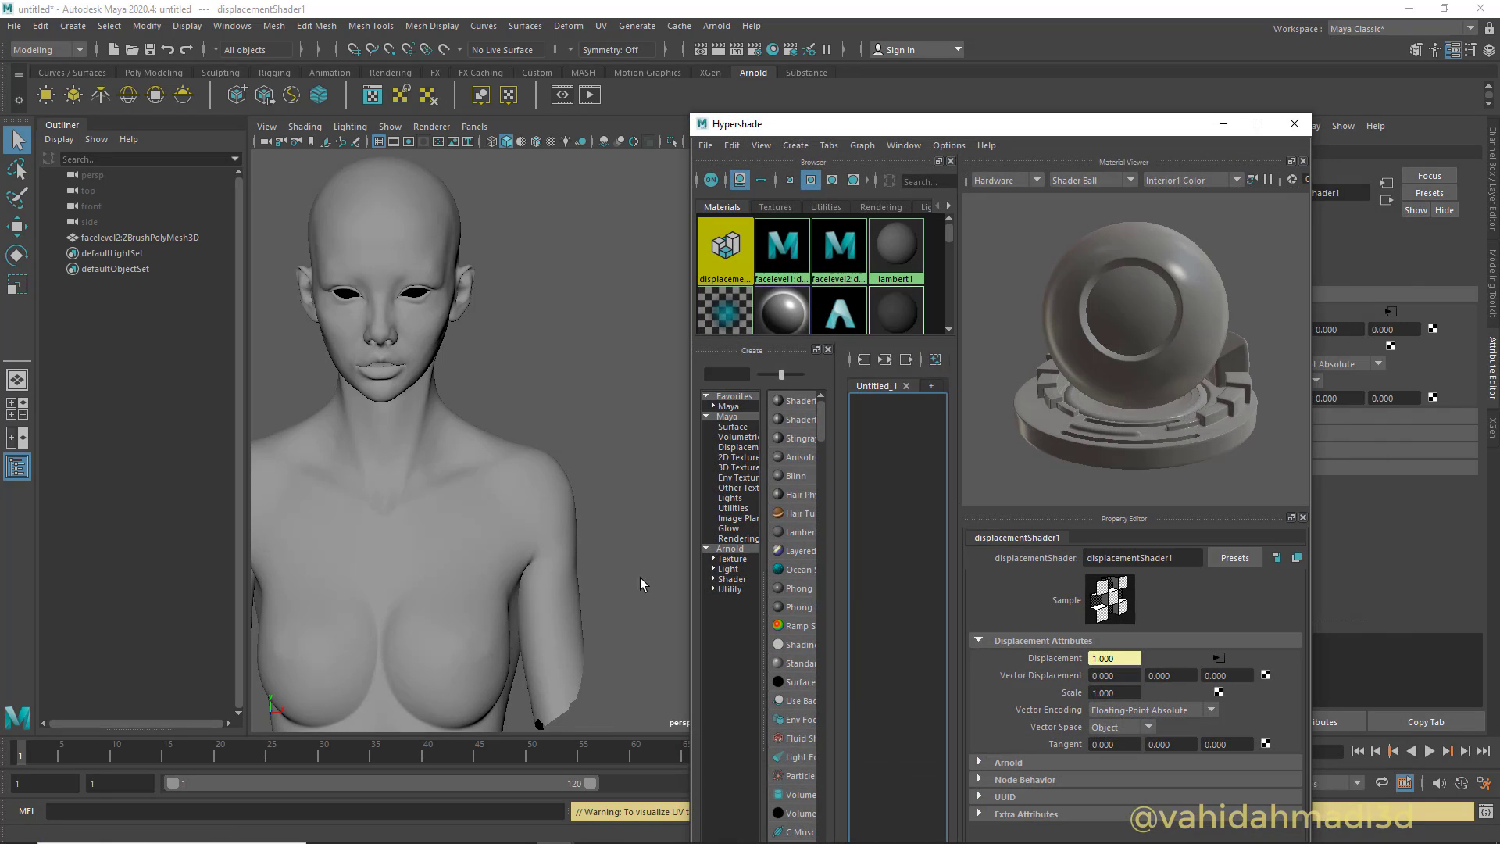
scroll(640, 578, "down", 4)
scroll(555, 476, "up", 4)
middle_click_drag(418, 421, 545, 478, "alt")
scroll(626, 578, "down", 1)
left_click(544, 485)
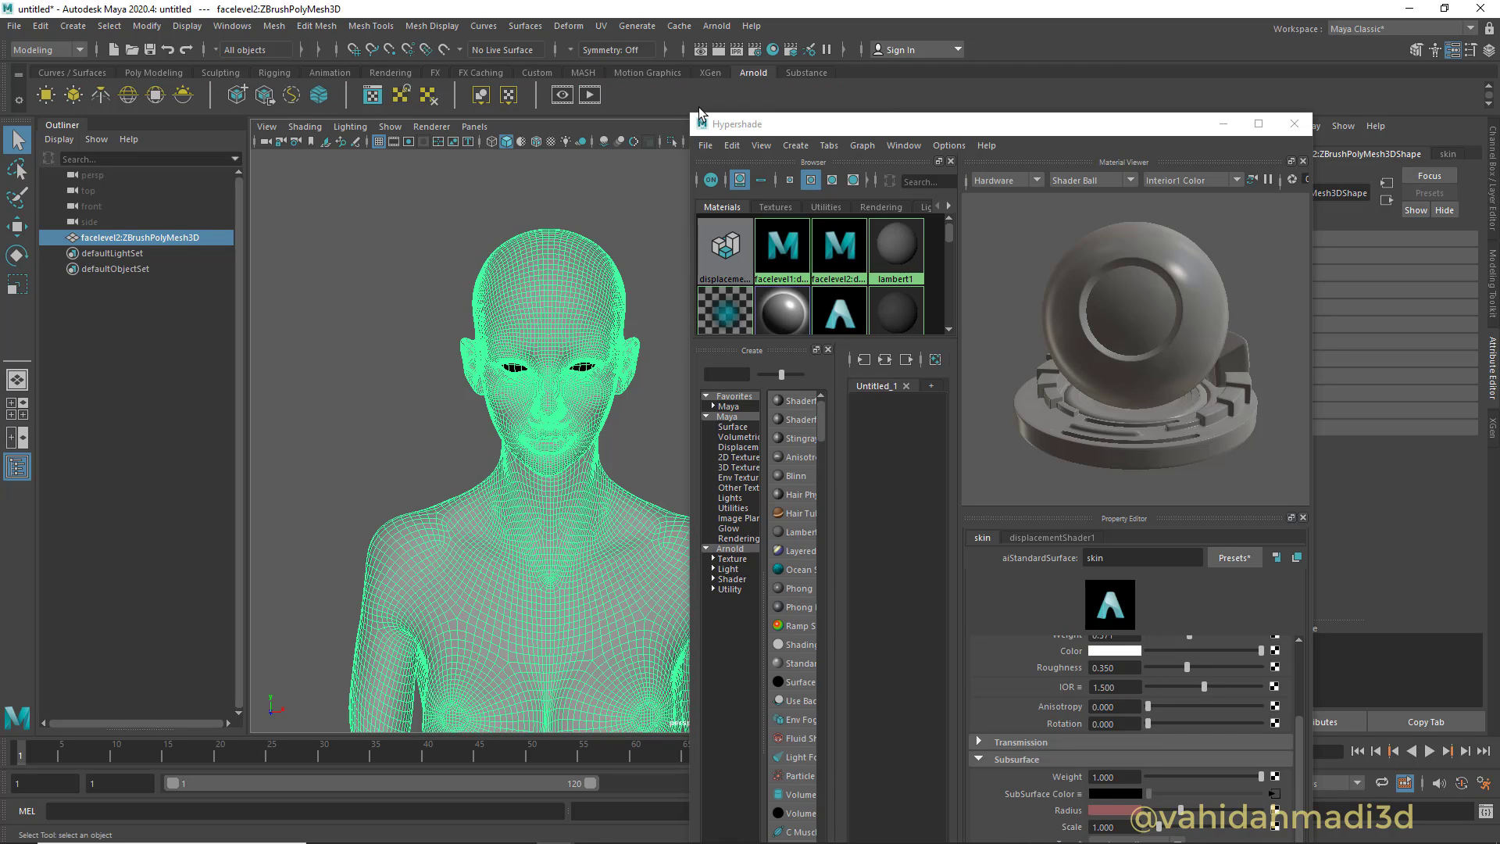
Create an Arnold area light and close the Hypershade
left_click(47, 102)
scroll(619, 400, "down", 3)
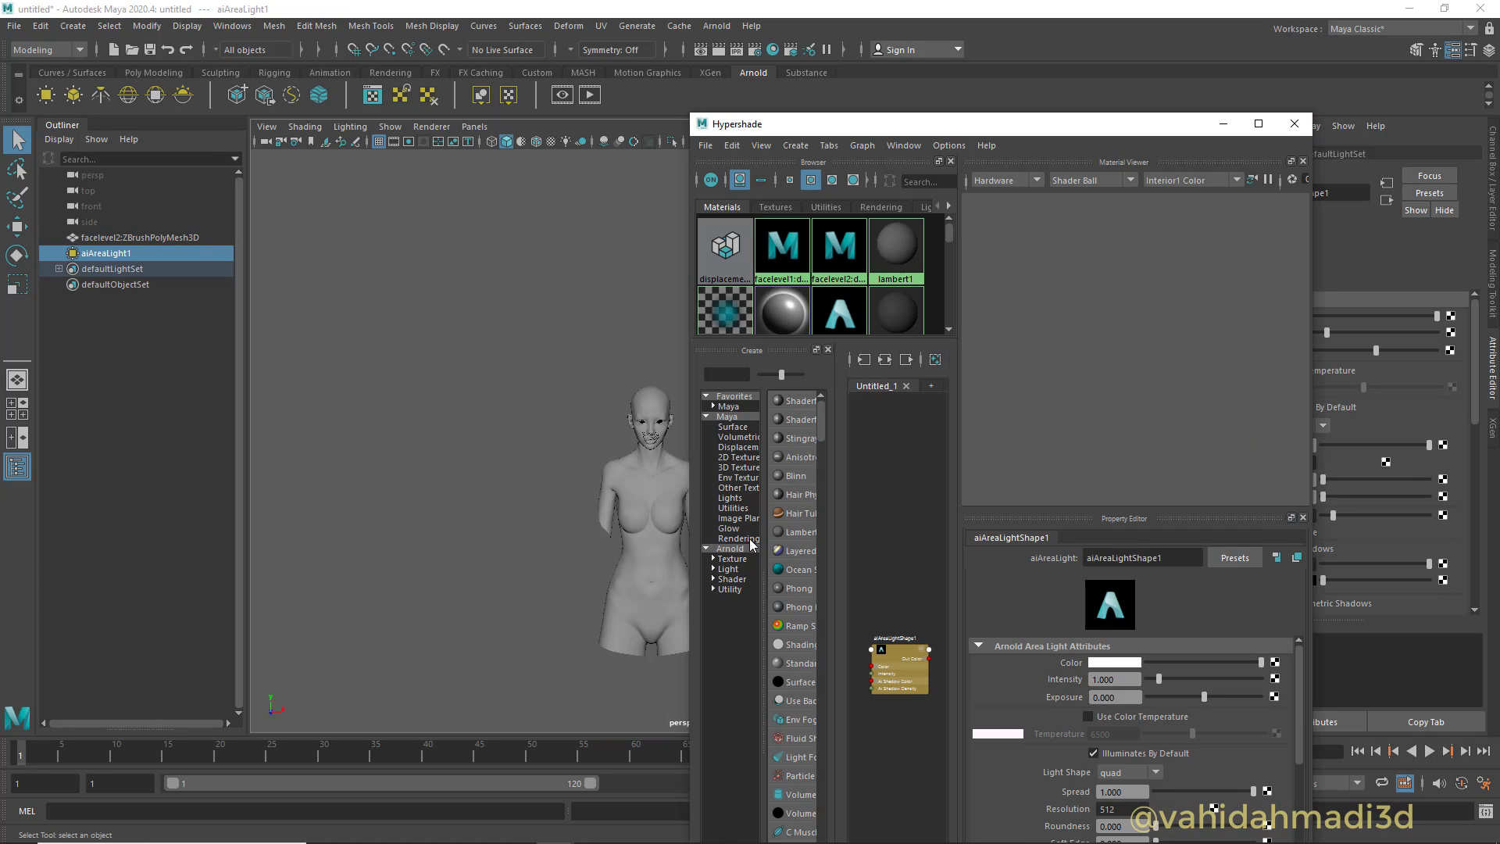
left_click(1295, 124)
Scale up the area light and place it in front of the character at upper-body height
left_click_drag(766, 489, 741, 562, "alt")
scroll(778, 471, "down", 5)
scroll(740, 563, "up", 1)
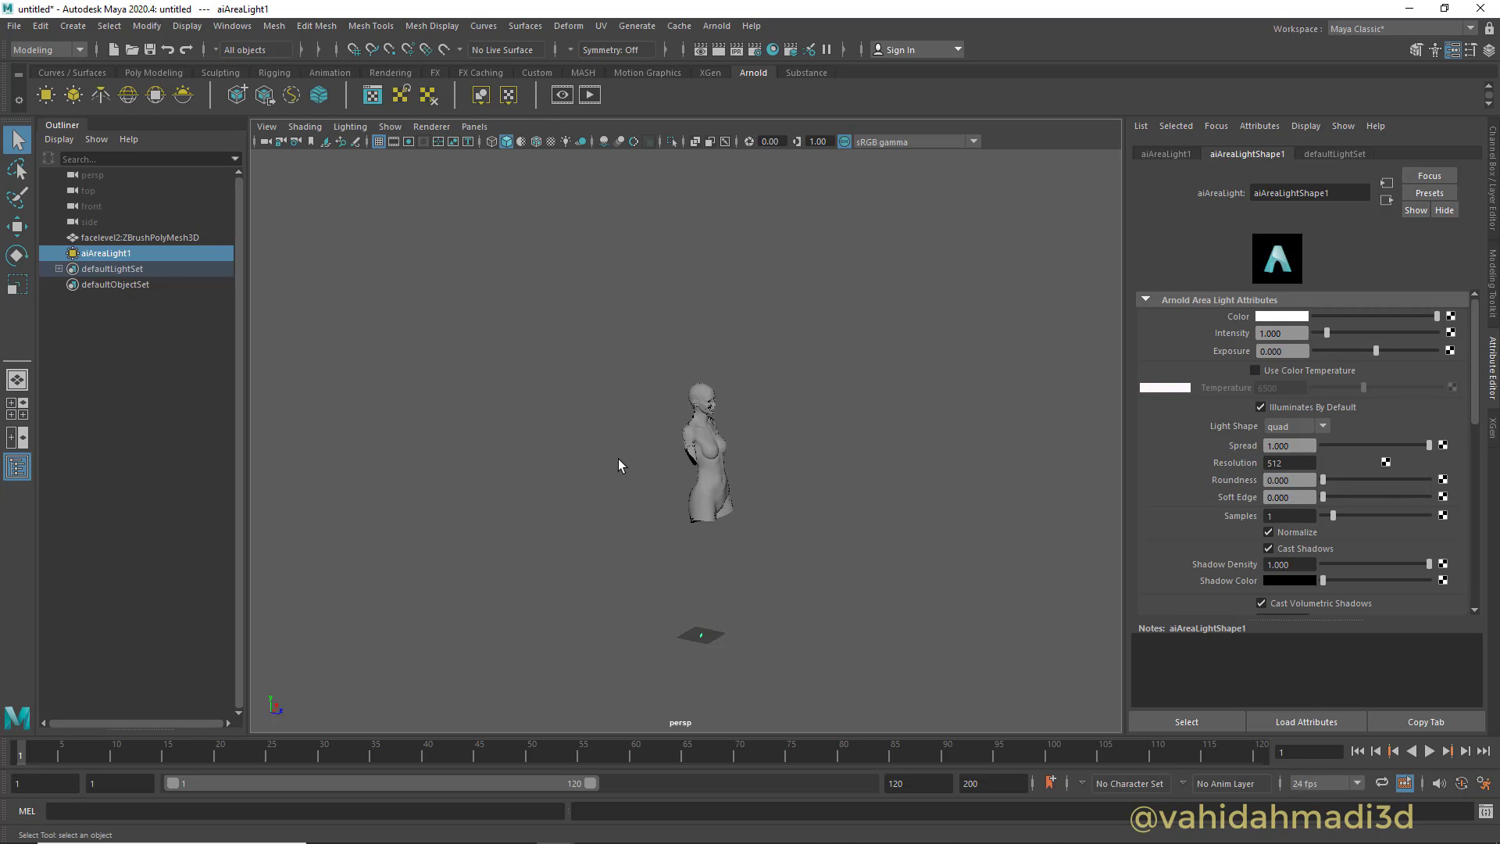
middle_click_drag(729, 640, 719, 503, "alt")
key("e")
key("r")
left_click_drag(694, 547, 822, 333)
key("w")
left_click_drag(822, 335, 742, 346, "alt")
left_click_drag(833, 383, 710, 399, "alt")
left_click_drag(706, 384, 778, 361)
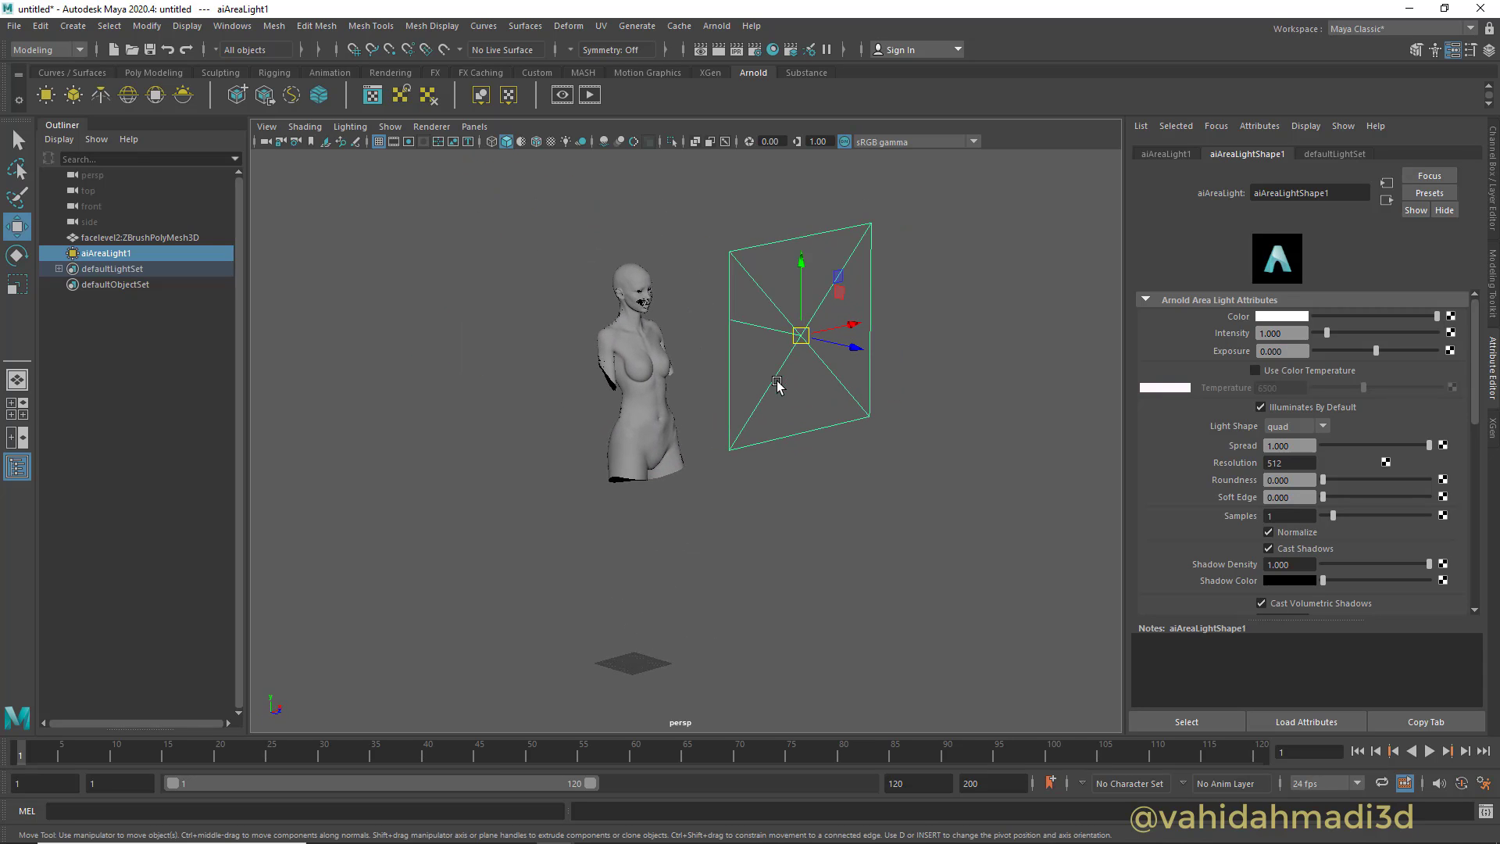
Rotate the area light toward the character and enlarge it further
key("e")
left_click_drag(836, 297, 806, 300)
key("r")
left_click_drag(711, 344, 767, 242)
key("w")
Duplicate the area light, move the copy to the character's other side and rotate it toward the body
middle_click_drag(754, 300, 774, 402, "alt")
left_click_drag(773, 401, 752, 394, "alt")
key("ctrl+d")
left_click_drag(804, 342, 557, 348)
key("e")
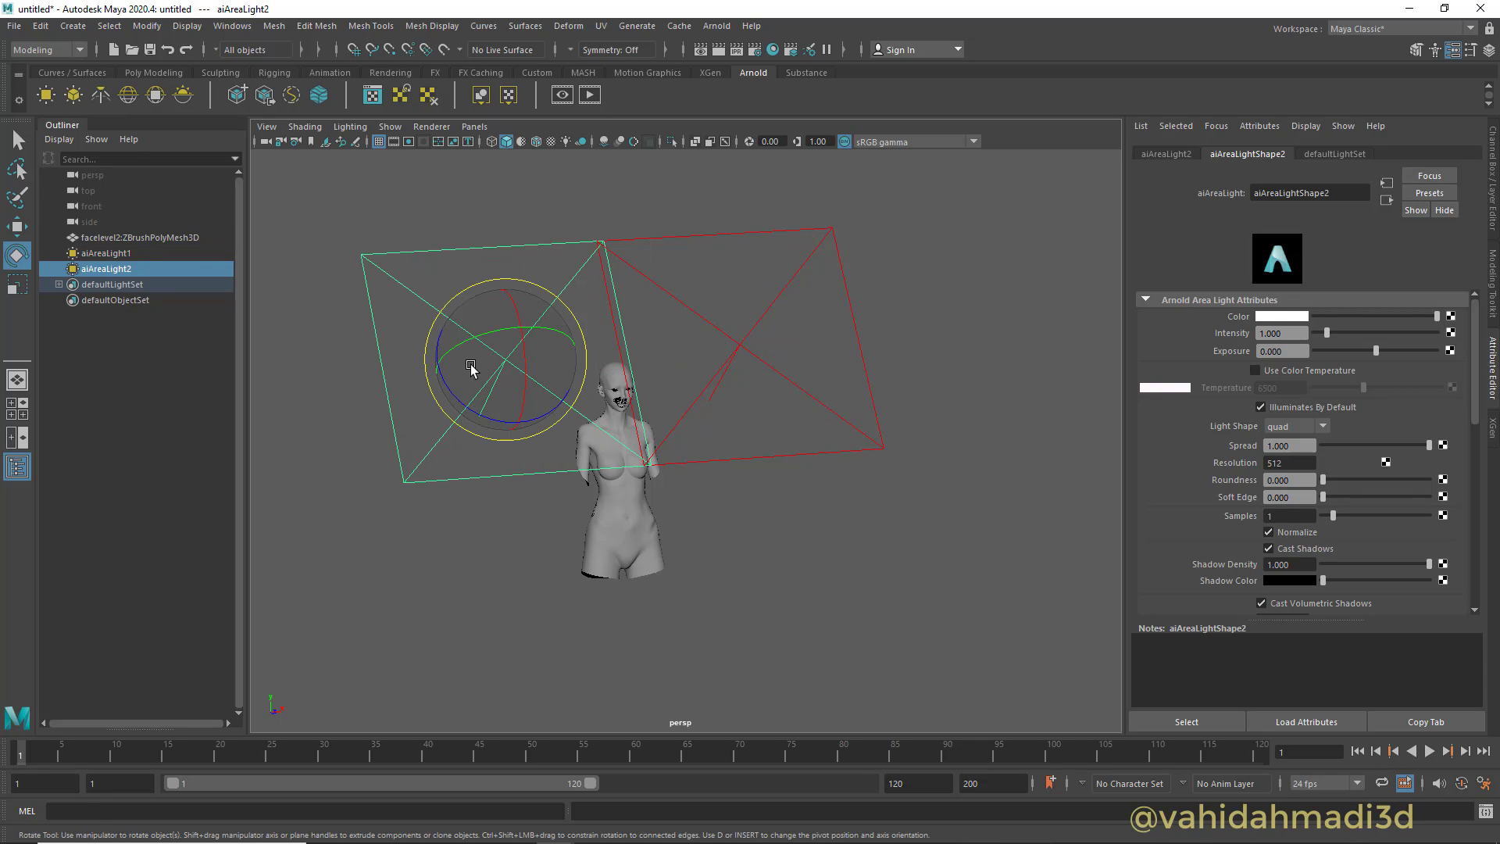
left_click_drag(542, 329, 518, 337)
Set the duplicated area light's intensity to 4 and its exposure to 12
double_click(1281, 333)
type("4")
key("Return")
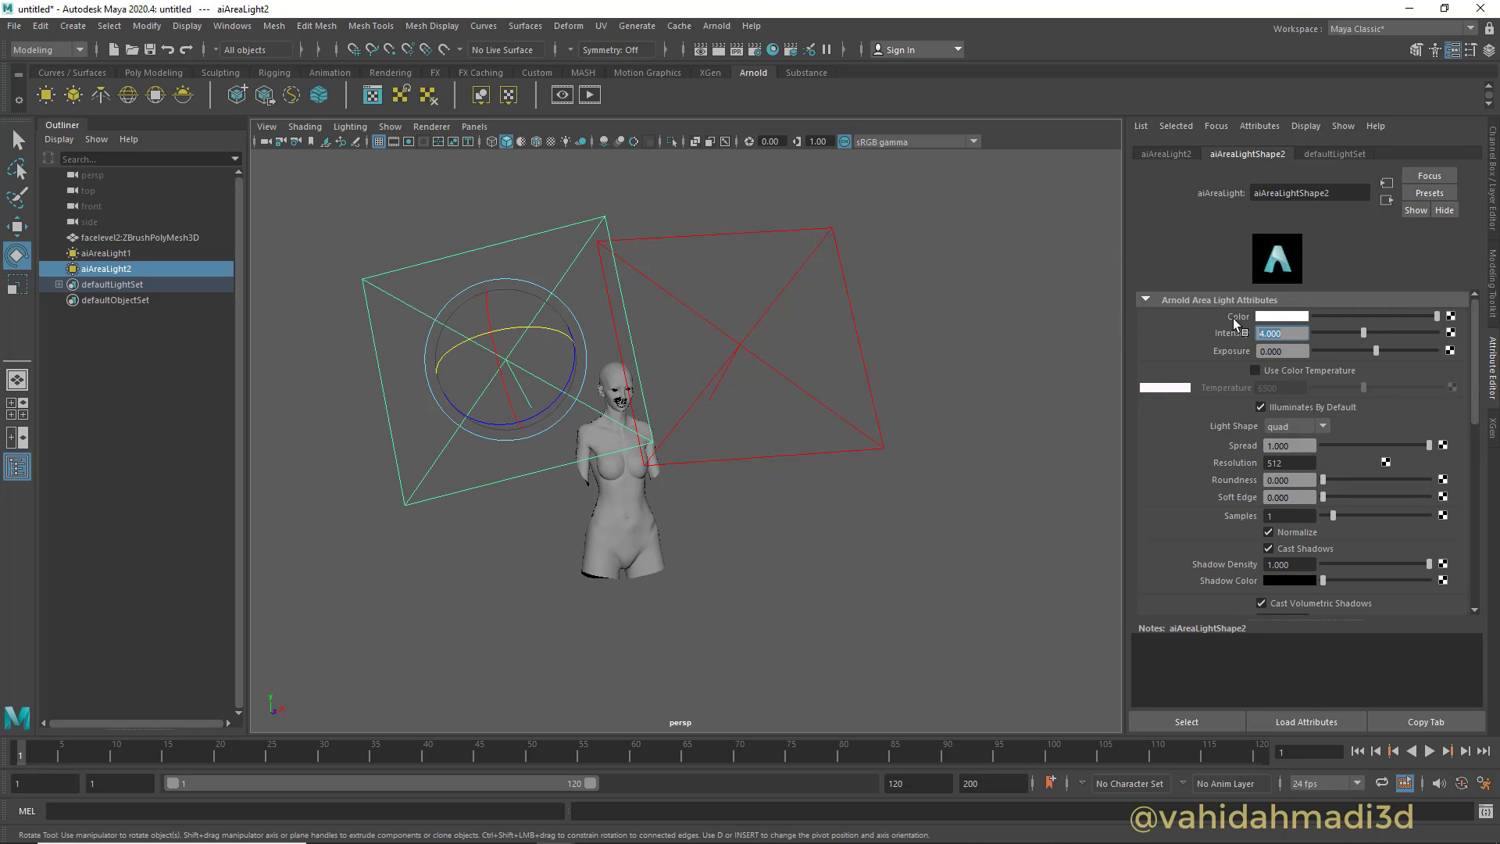
left_click(1262, 351)
type("12")
key("Return")
Set the original area light's intensity to 3 and its exposure to 12
left_click(745, 348)
left_click(1283, 333)
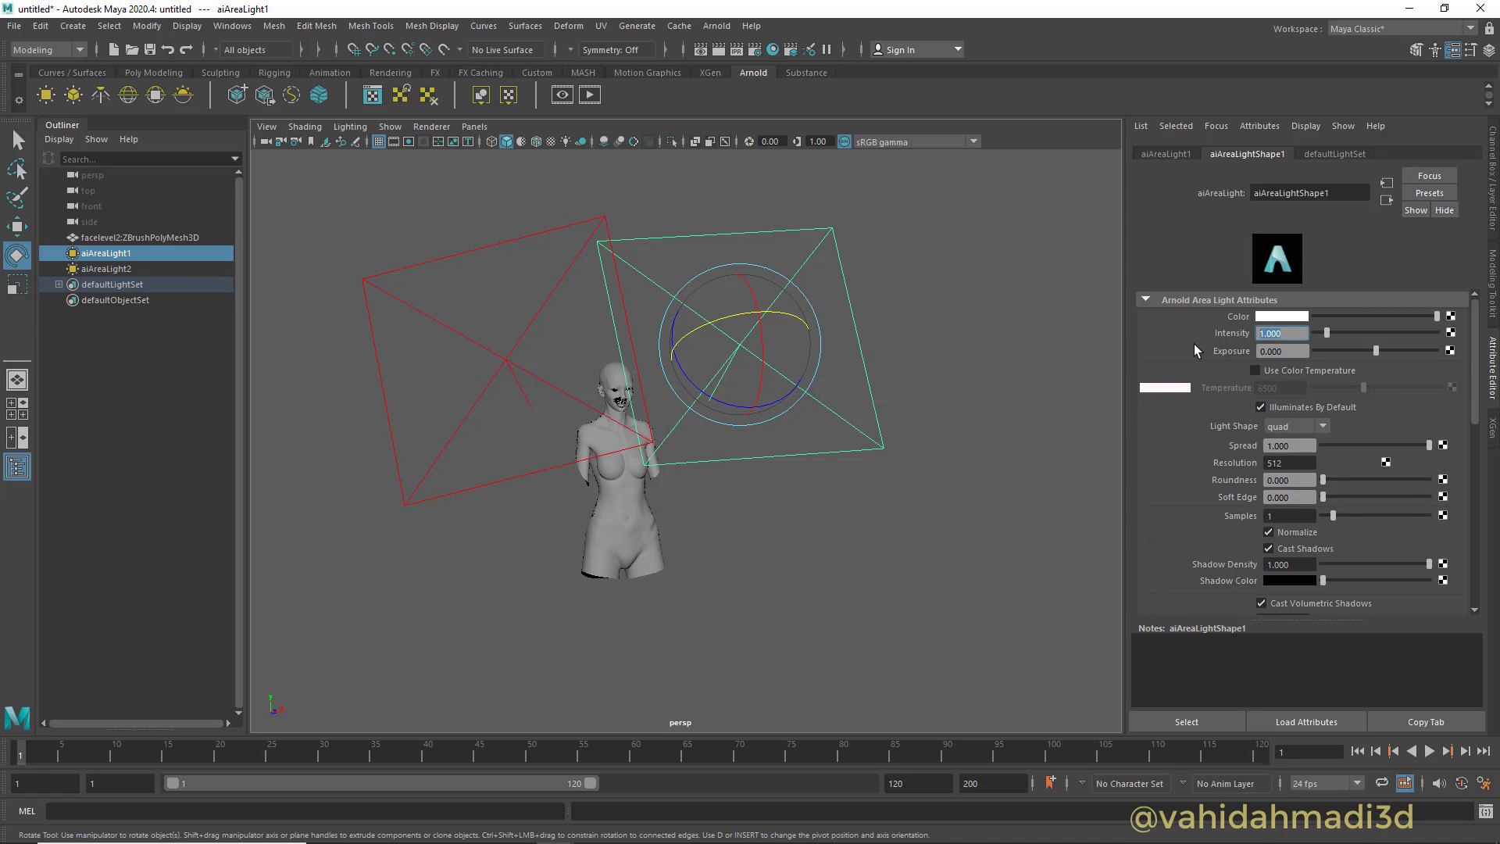
type("3")
left_click(1282, 350)
type("12")
key("Return")
Enter ssssssssdsd as the SSS set name in the body mesh's Arnold export attributes
scroll(826, 578, "up", 5)
left_click(553, 558)
left_click(1173, 378)
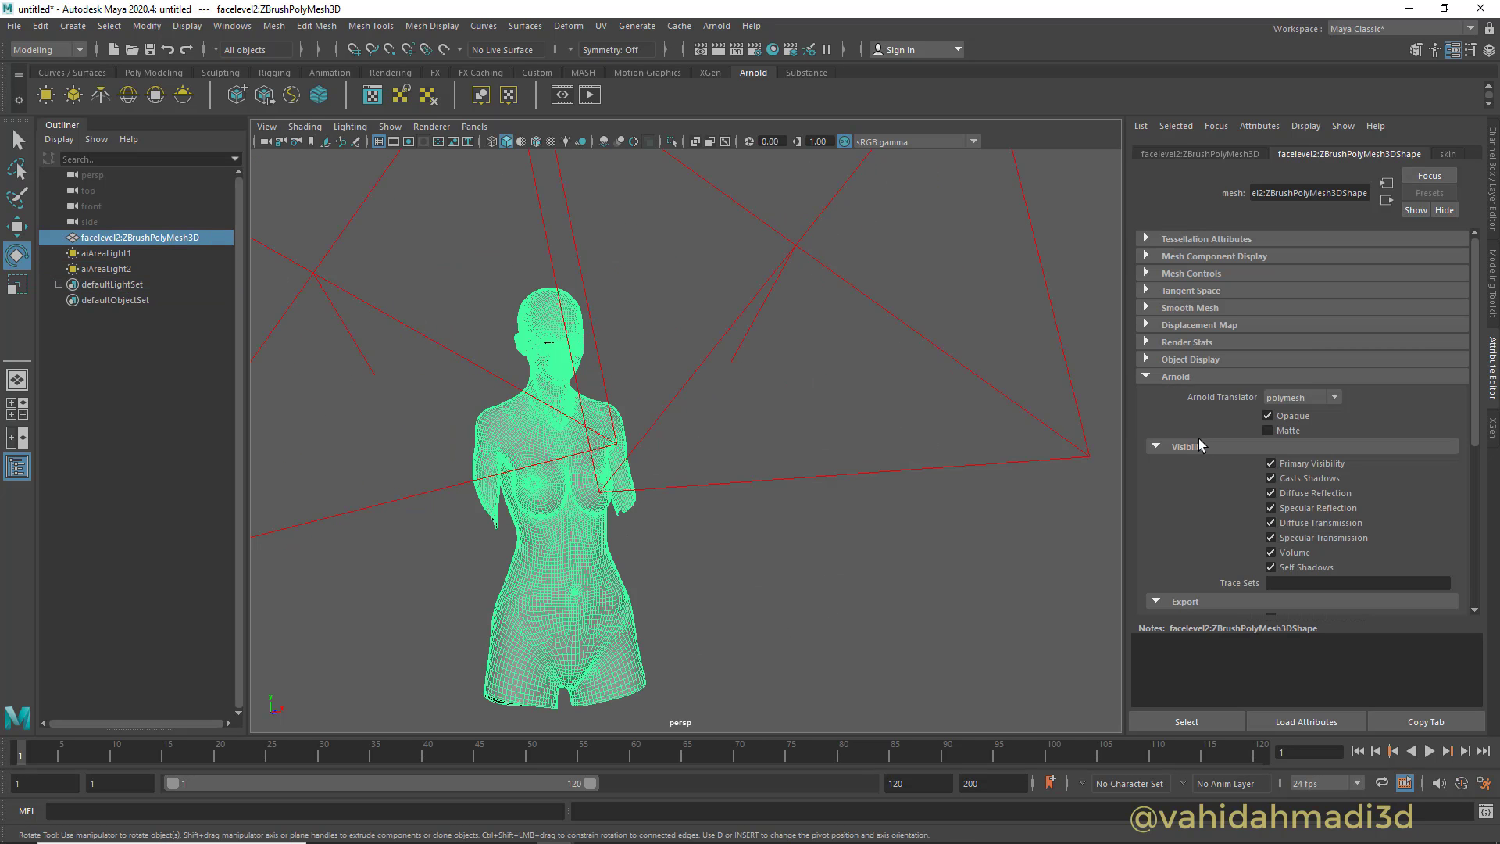
left_click(1203, 441)
scroll(1203, 441, "down", 3)
left_click(1288, 405)
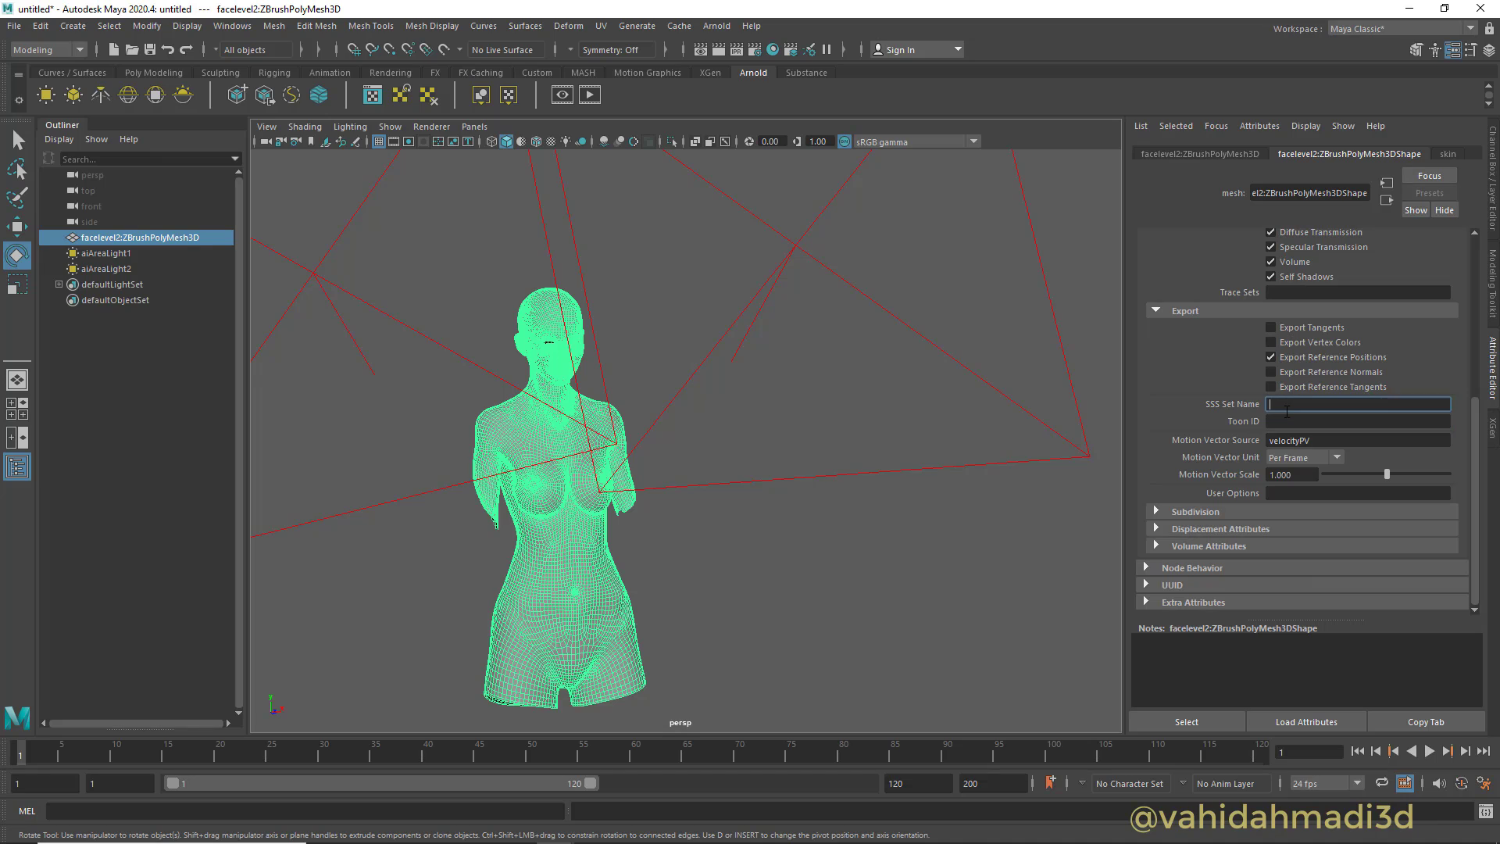
type("ssssssssdsd")
Set the body mesh's Arnold subdivision type to catclark and raise the number of iterations
left_click(1203, 512)
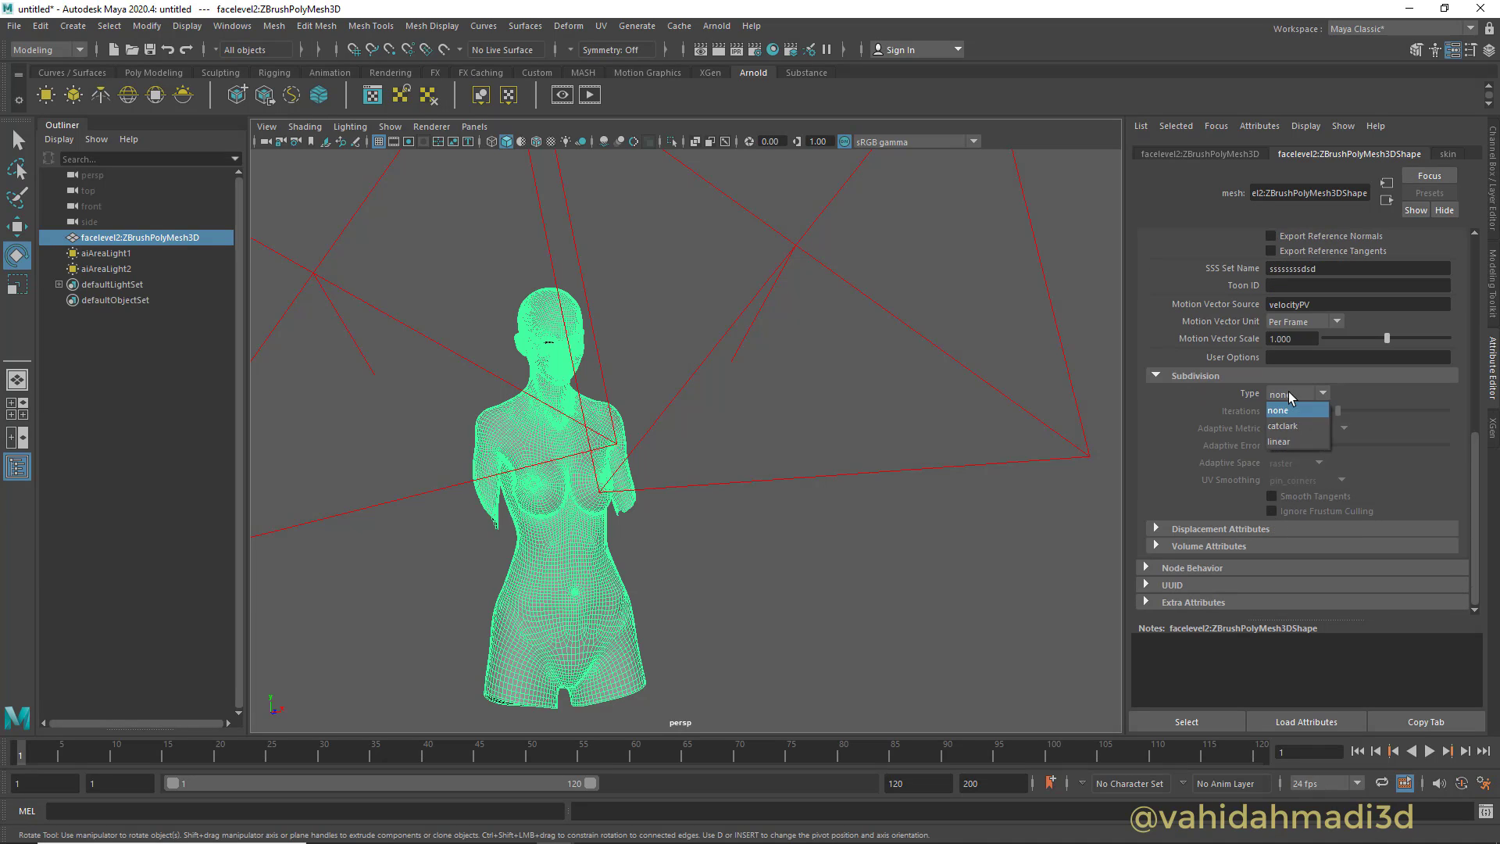
left_click(1284, 426)
left_click_drag(1334, 413, 1356, 412)
Switch to ZBrush and compare the body's subdivision levels, going from the highest down to level 2
key("super")
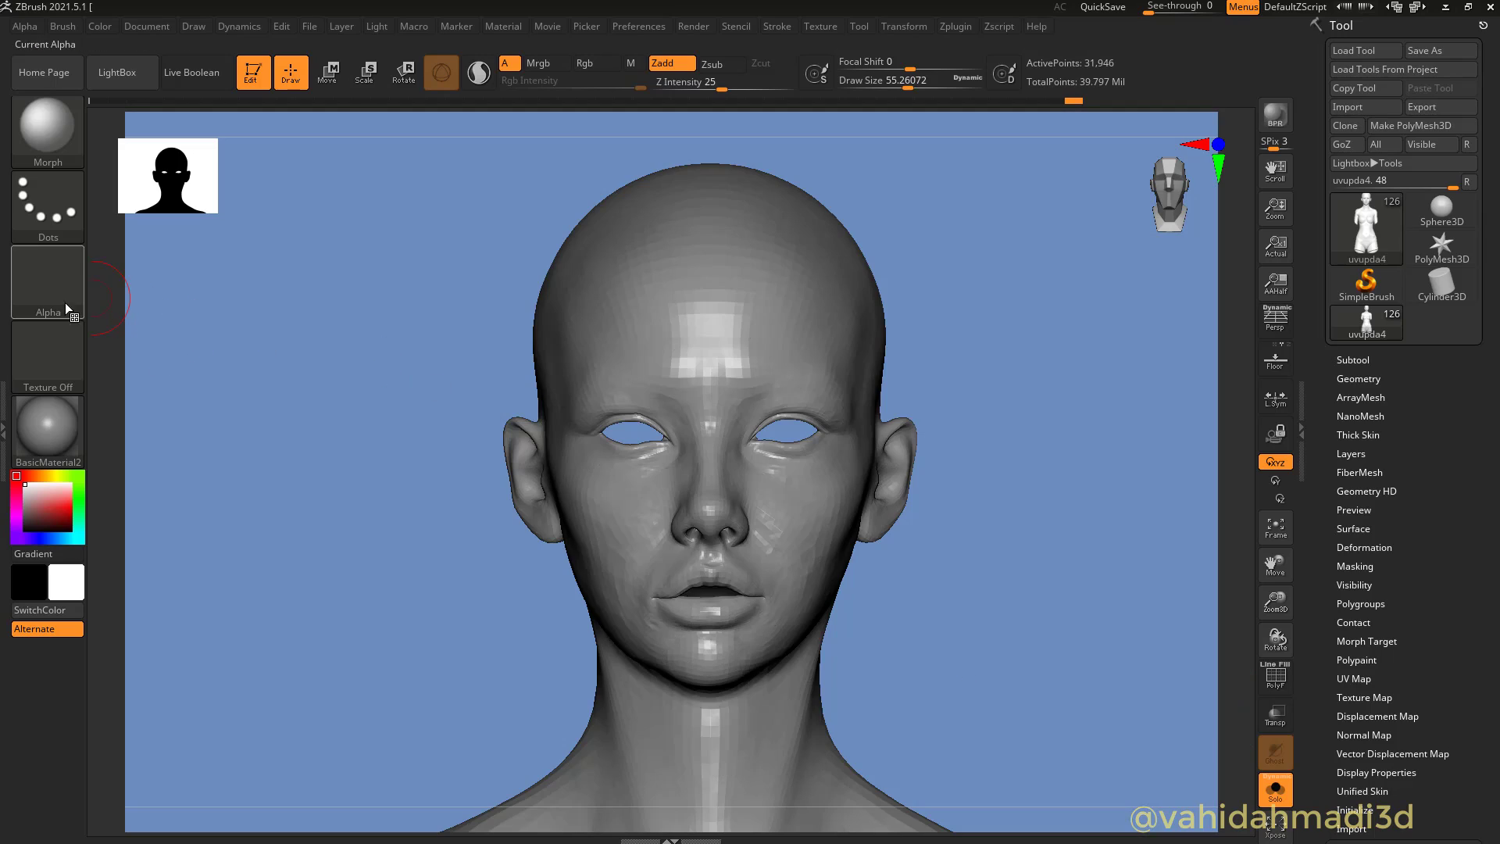
left_click(1359, 378)
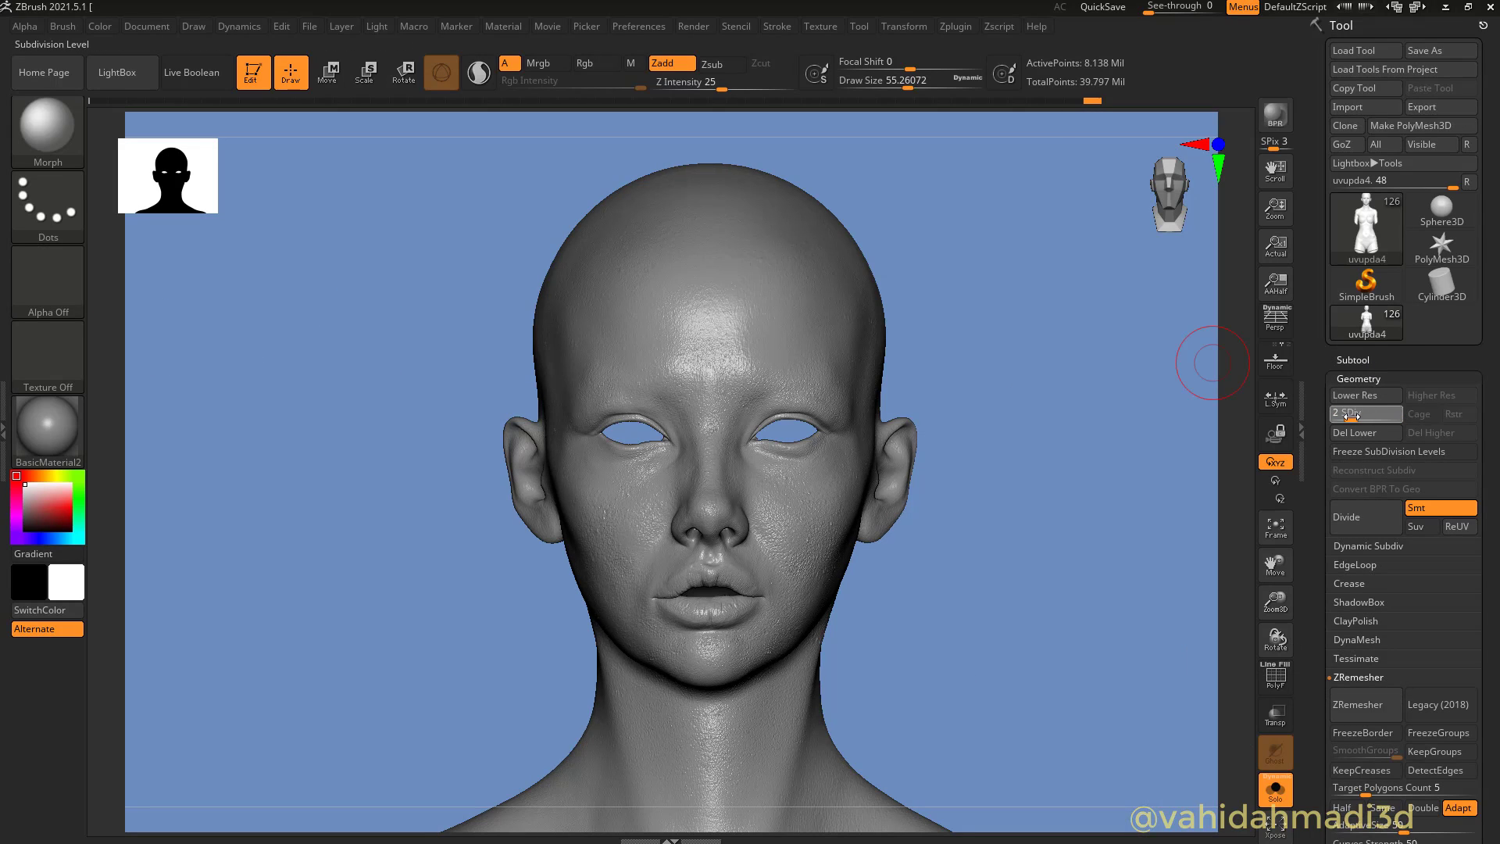
left_click_drag(1373, 415, 1338, 415)
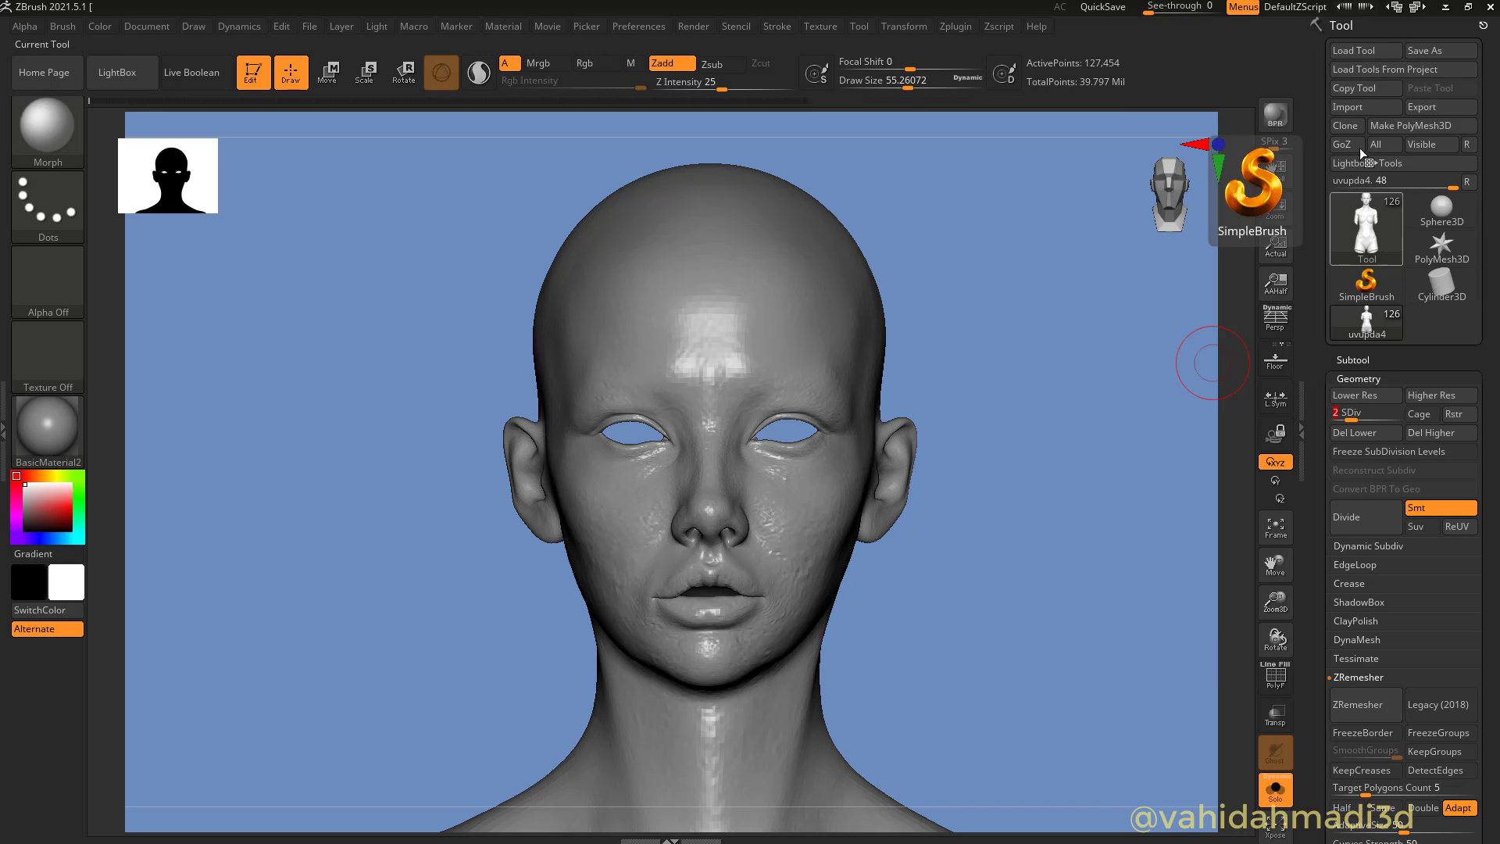
Switch back to Maya and frame the character's head and shoulders from the front in the perspective view
left_click(1446, 6)
left_click(1291, 411)
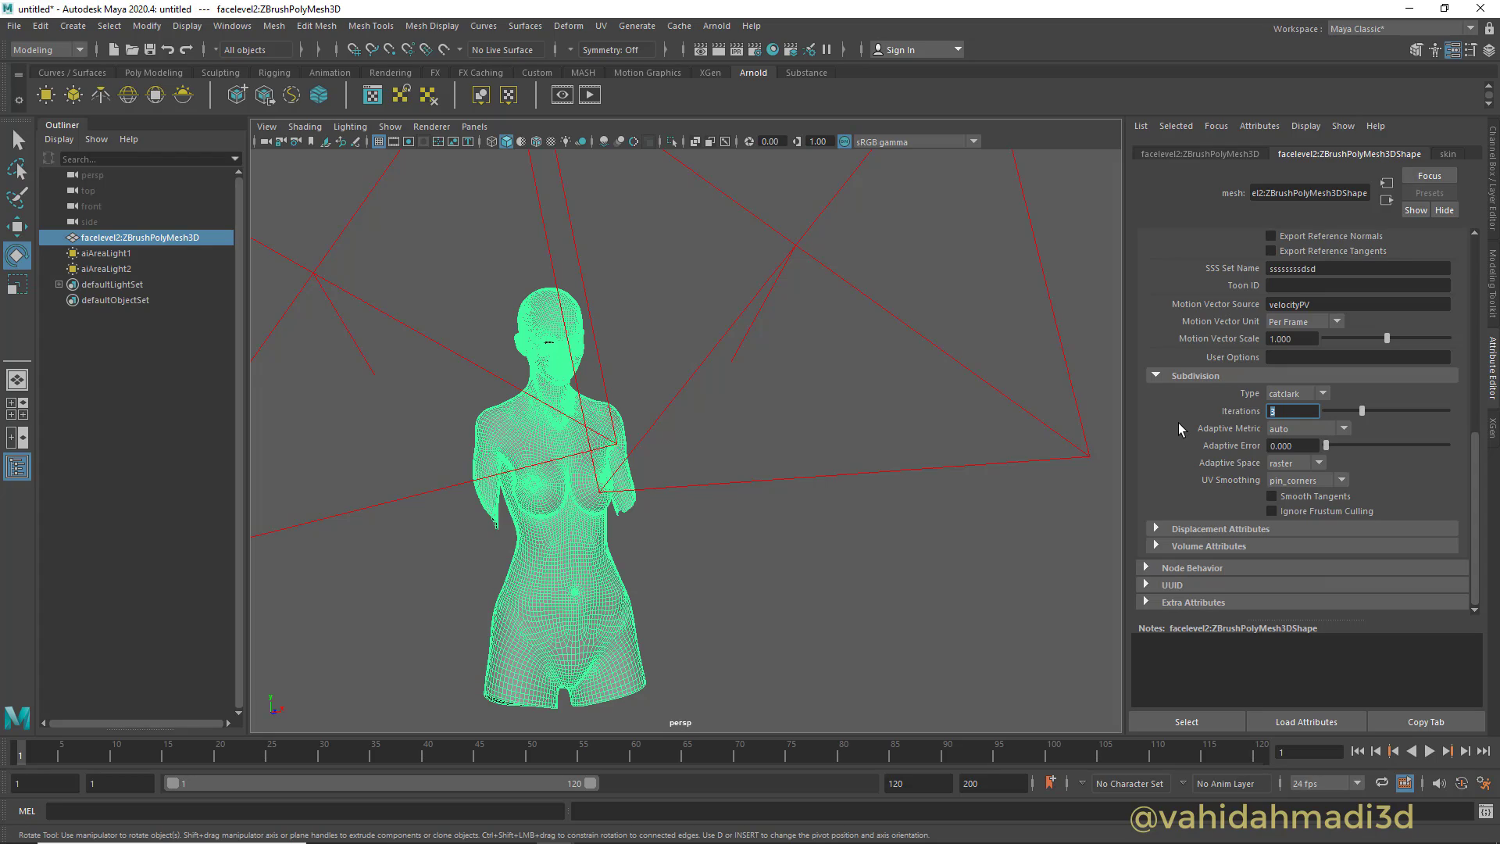
scroll(586, 397, "up", 5)
left_click_drag(584, 394, 538, 332, "alt")
middle_click_drag(537, 332, 891, 363, "alt")
left_click_drag(890, 363, 923, 413, "alt")
scroll(828, 393, "up", 3)
middle_click_drag(922, 413, 842, 435, "alt")
left_click(942, 464)
left_click_drag(985, 452, 902, 533)
left_click(267, 126)
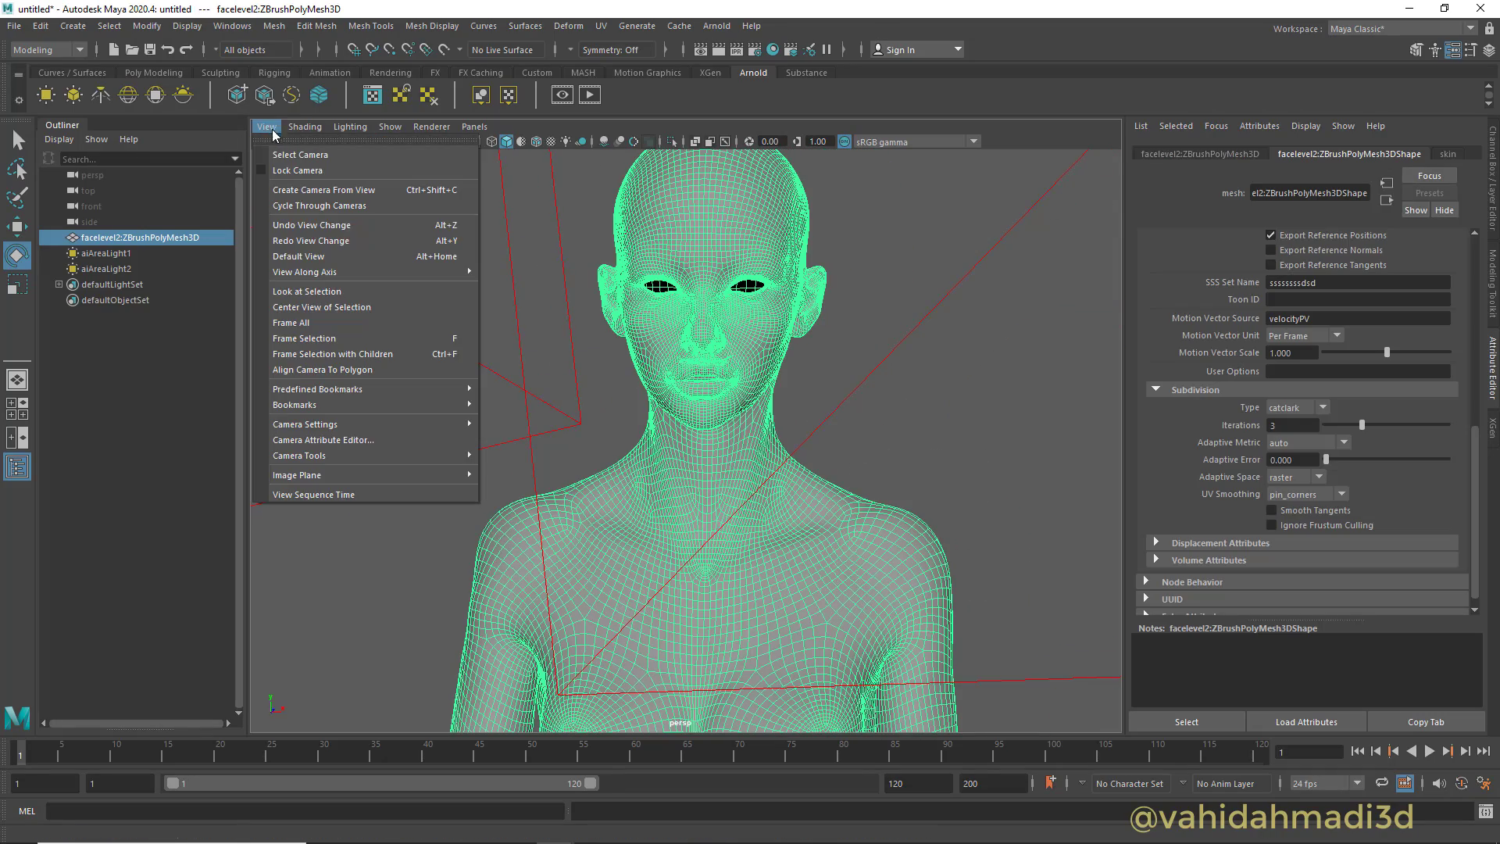
left_click(315, 291)
key("f")
middle_click_drag(665, 344, 639, 479, "alt")
scroll(659, 445, "up", 5)
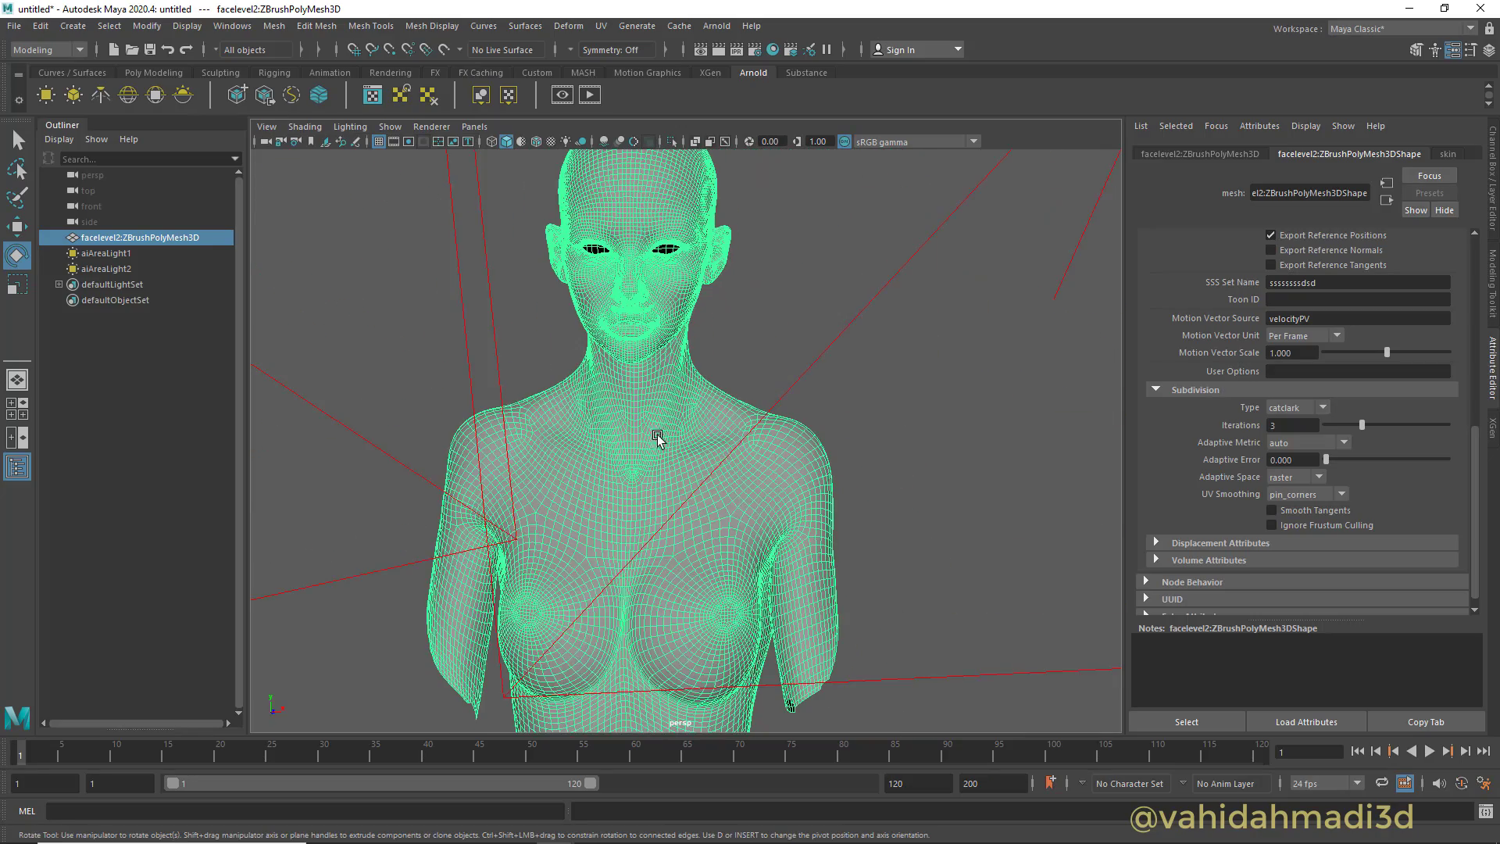
middle_click_drag(669, 400, 706, 467, "alt")
left_click_drag(706, 466, 753, 469, "alt")
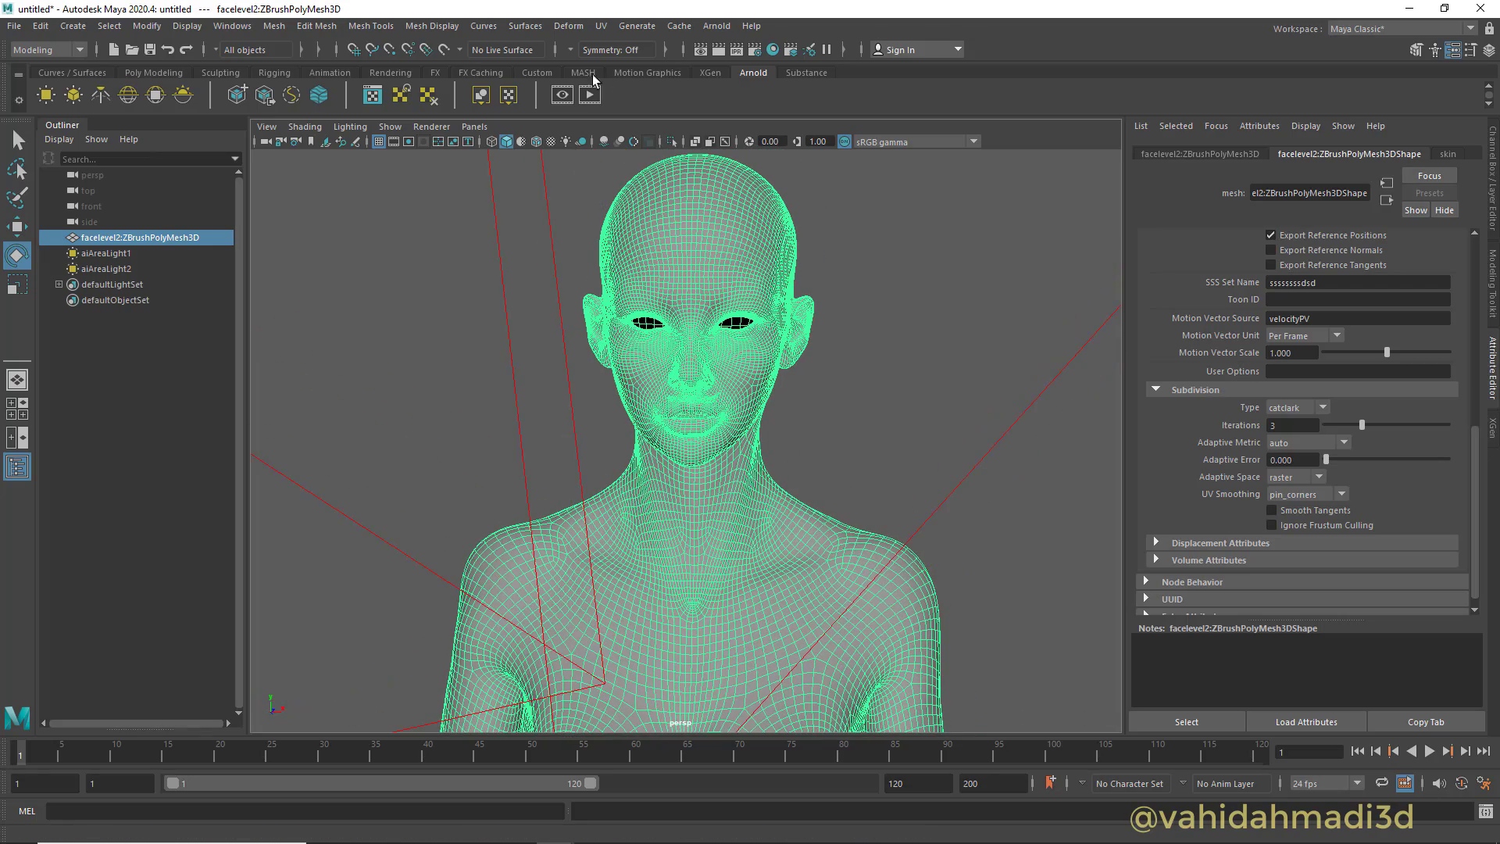
Open the render settings, set the Arnold Camera (AA) samples to 5 and enable Progressive Render
left_click(562, 95)
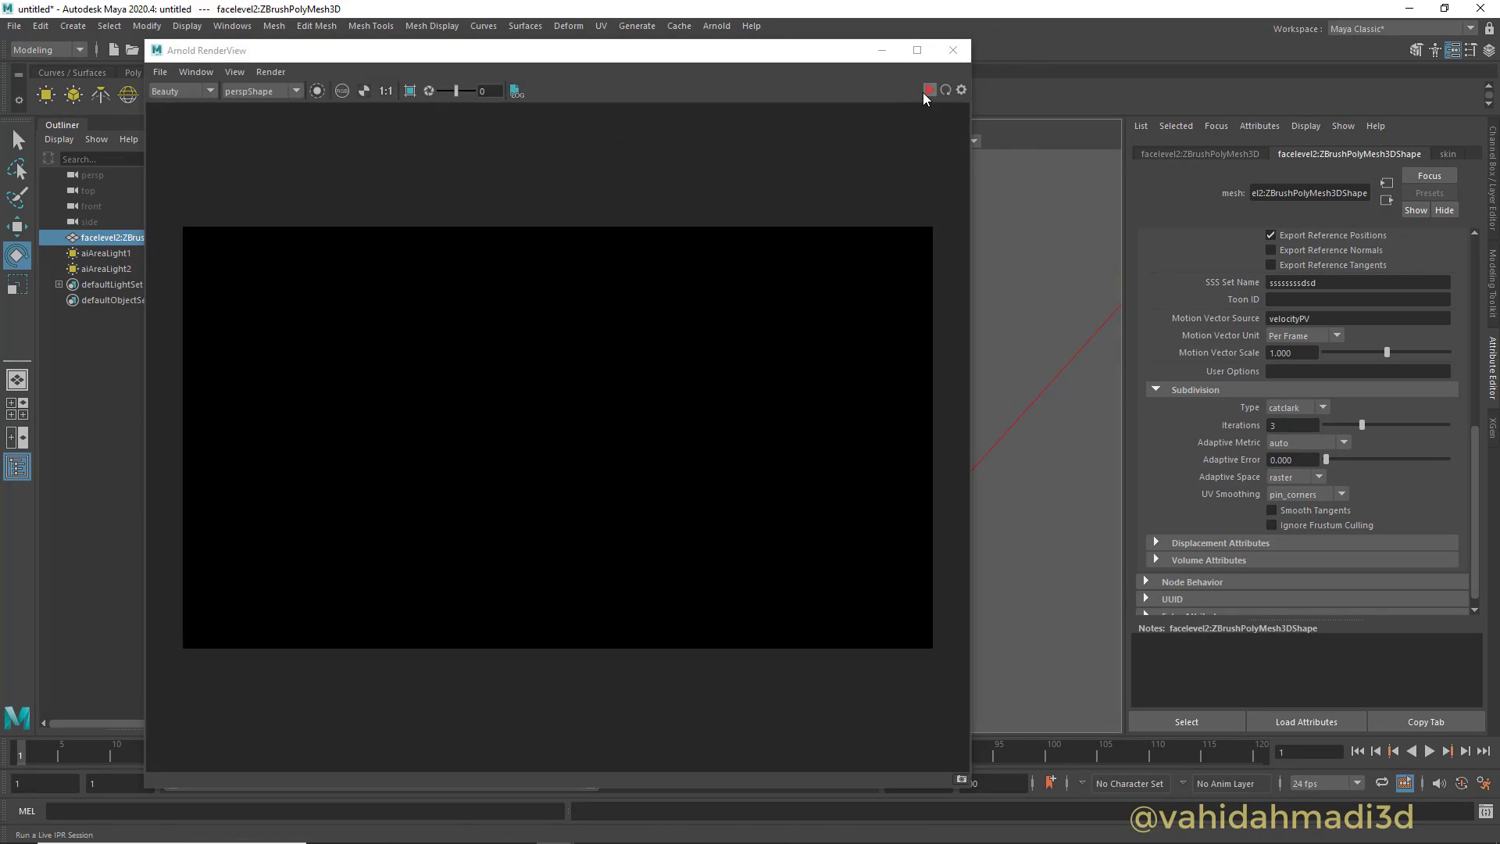
left_click(950, 53)
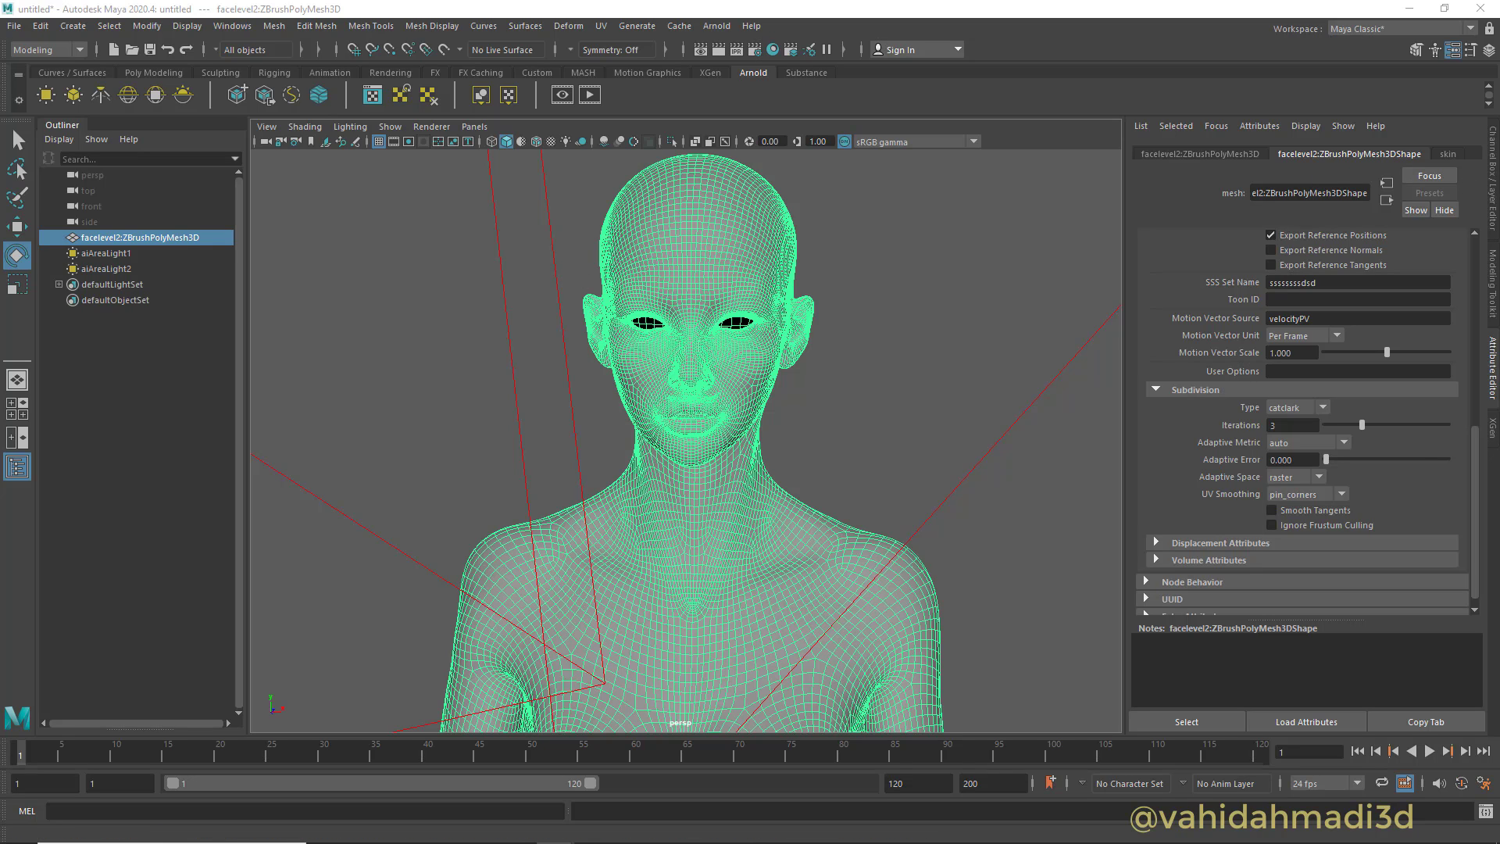
left_click_drag(993, 161, 552, 136)
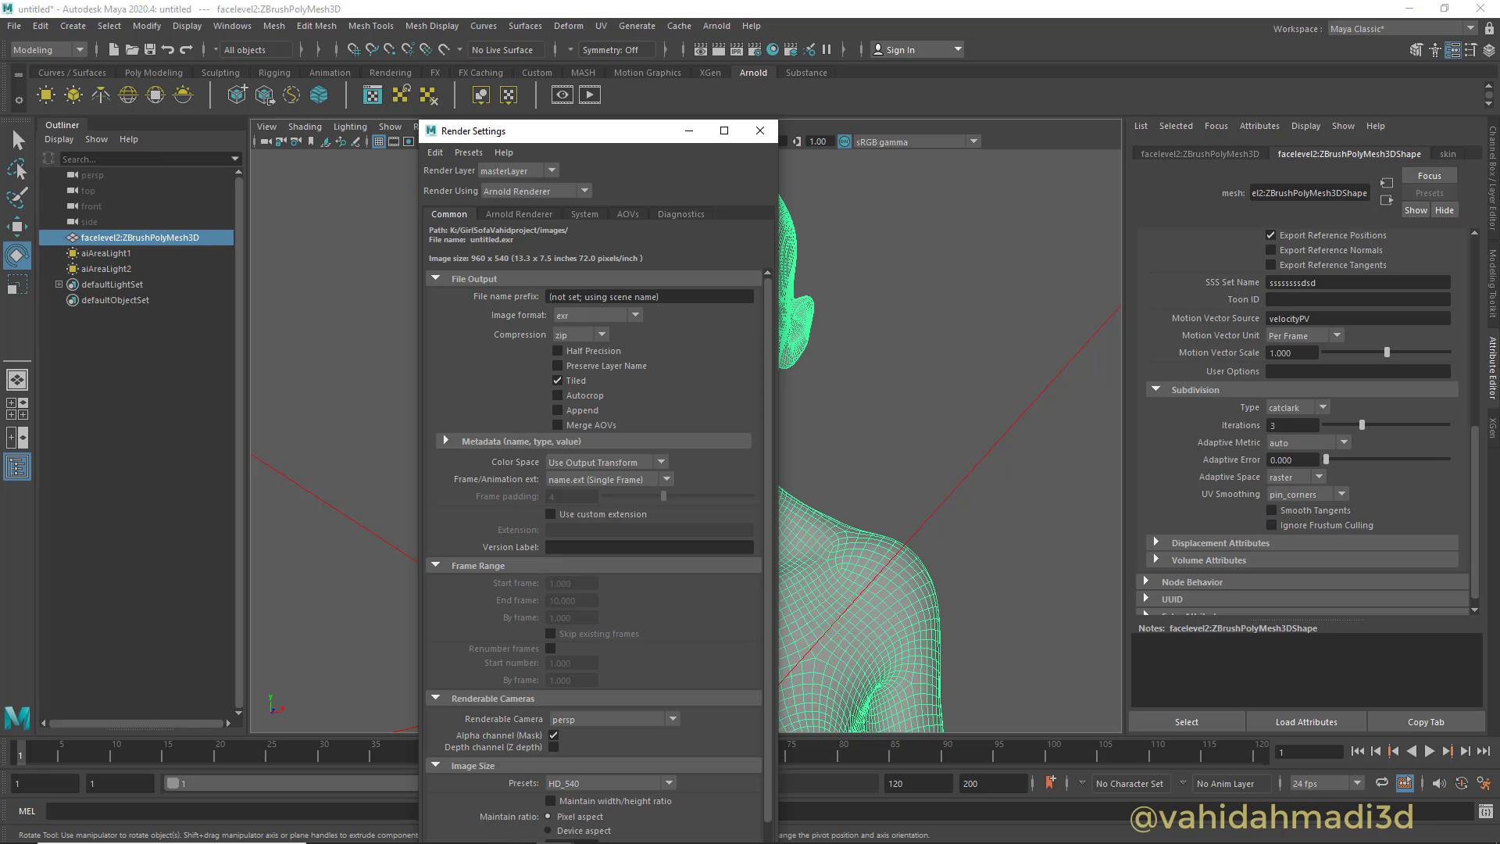
left_click(538, 219)
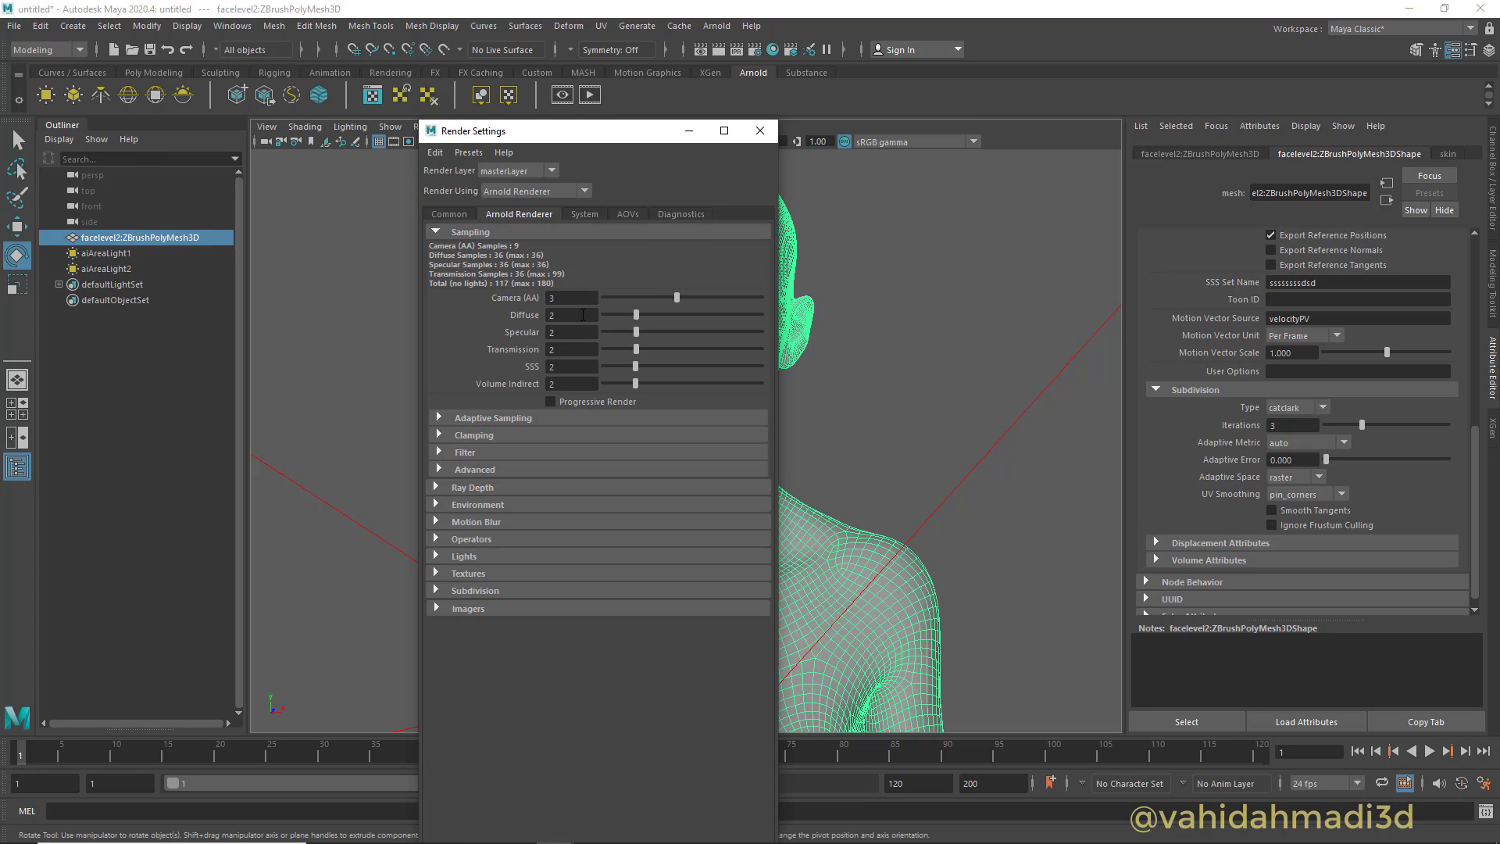
left_click(556, 298)
type("5")
key("Return")
left_click(560, 297)
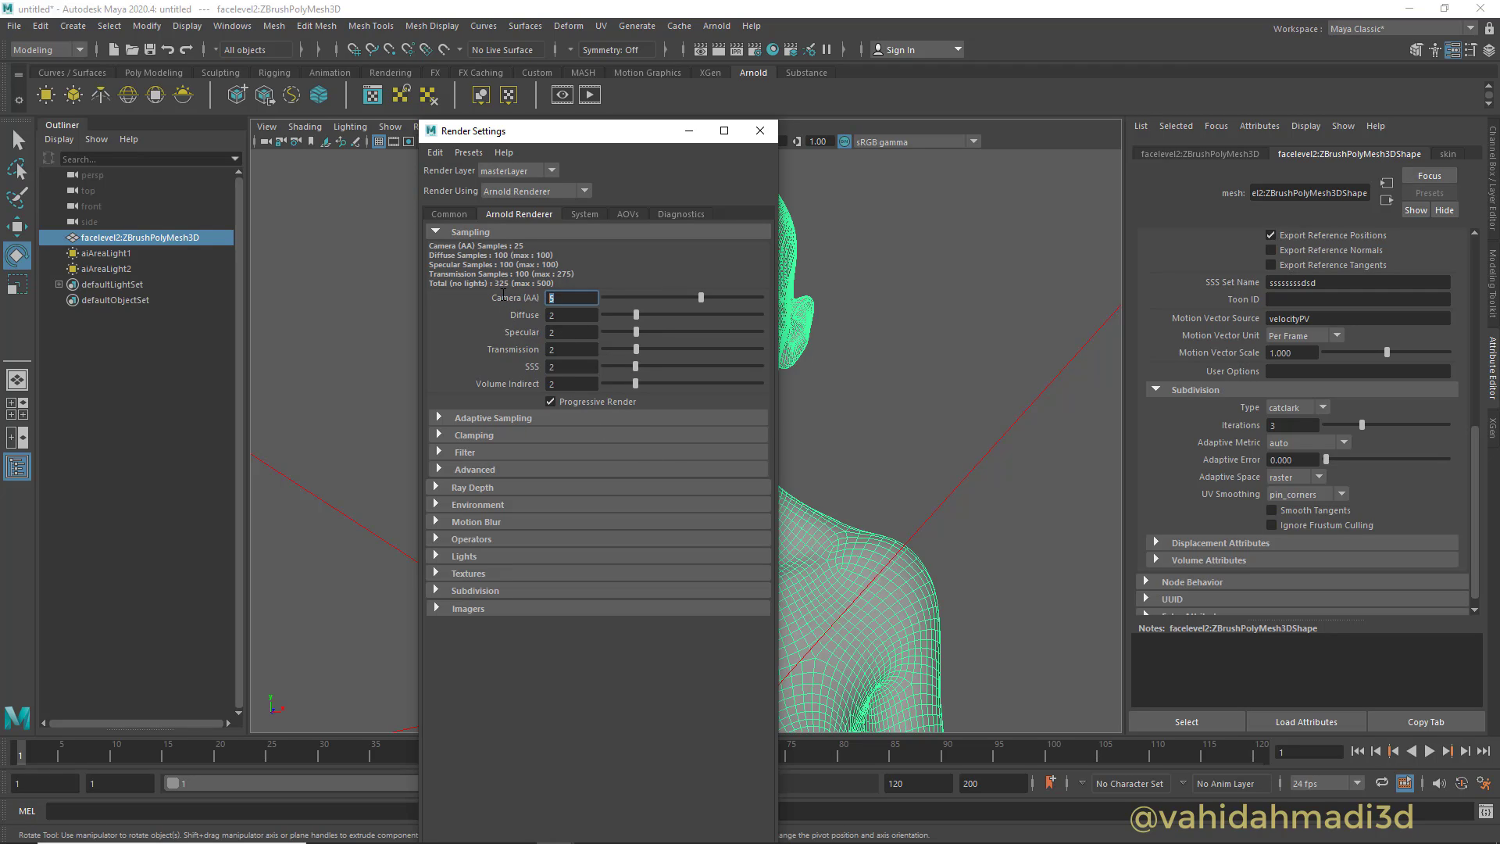
Set the Diffuse and SSS samples to 3 in the Arnold render settings and close the settings window
left_click(567, 334)
left_click(561, 366)
type("3")
key("Return")
type("3")
key("Return")
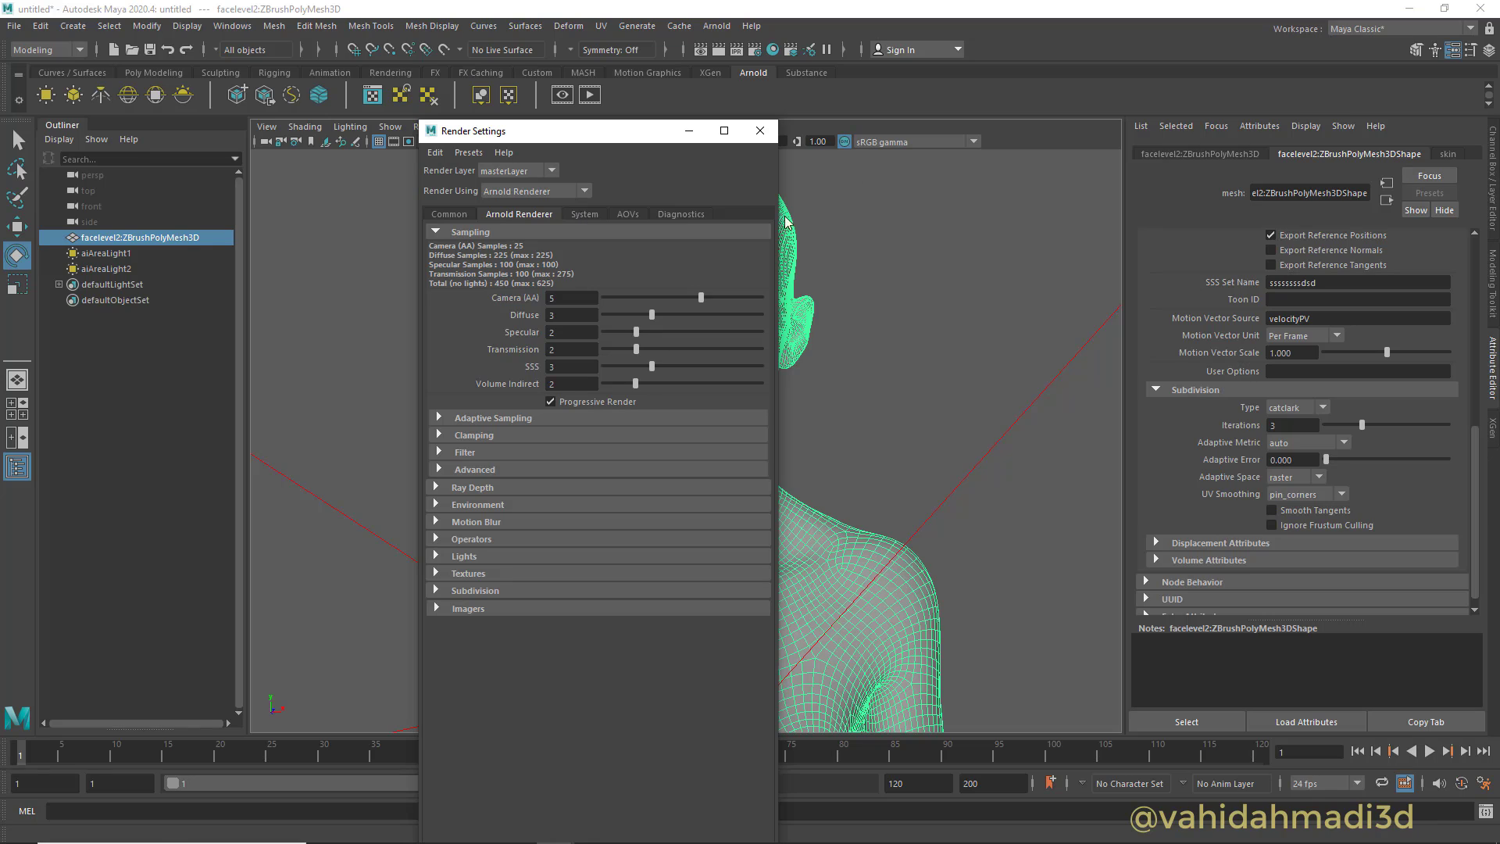
left_click(688, 214)
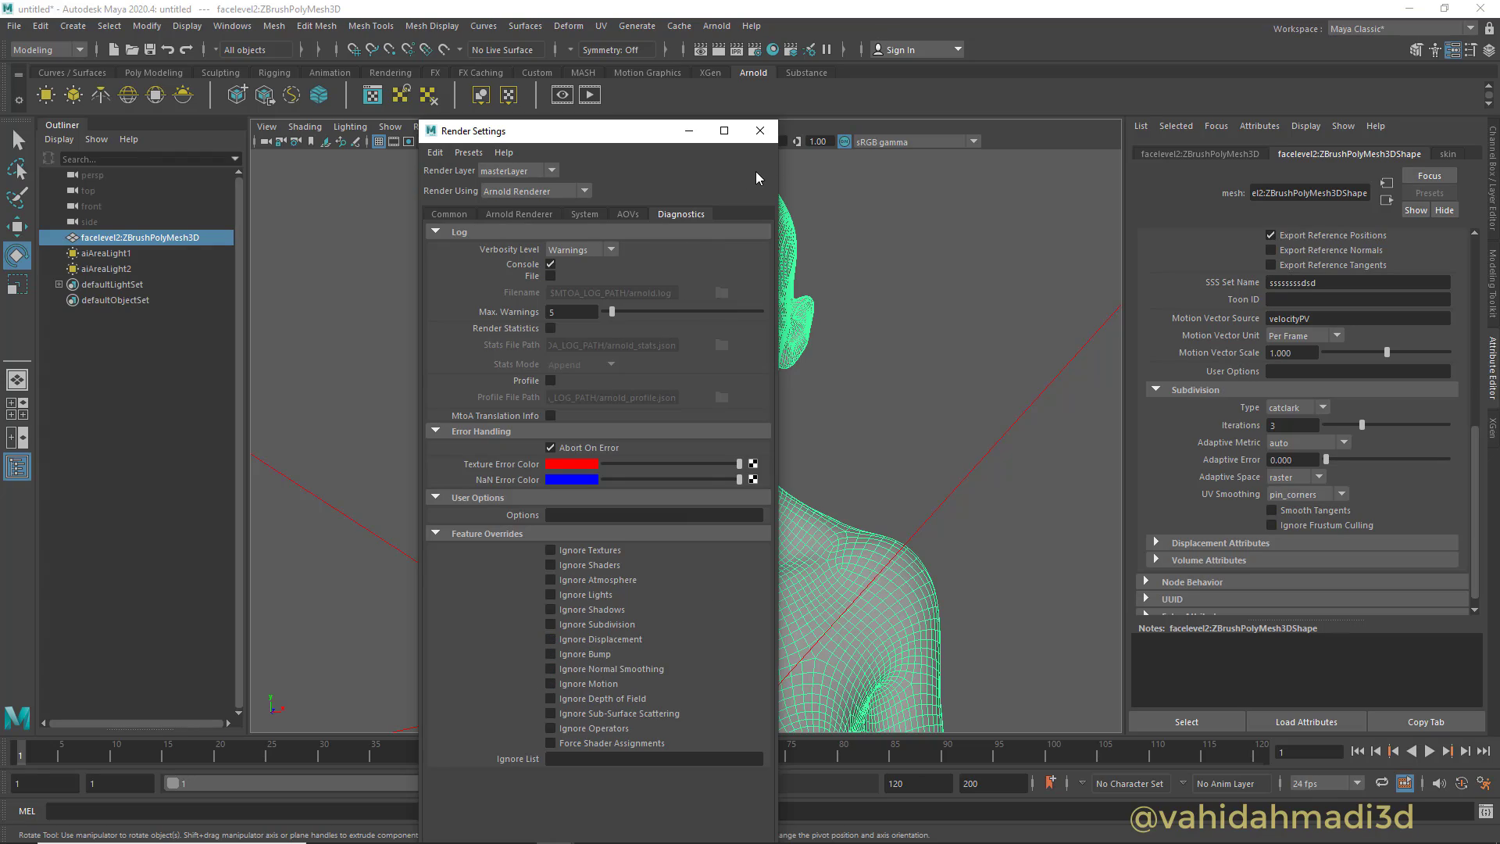
left_click(761, 135)
Reframe the head and shoulders from the front and start rendering the view in Arnold RenderView
scroll(816, 504, "down", 4)
scroll(806, 522, "up", 3)
left_click_drag(804, 526, 826, 425, "alt")
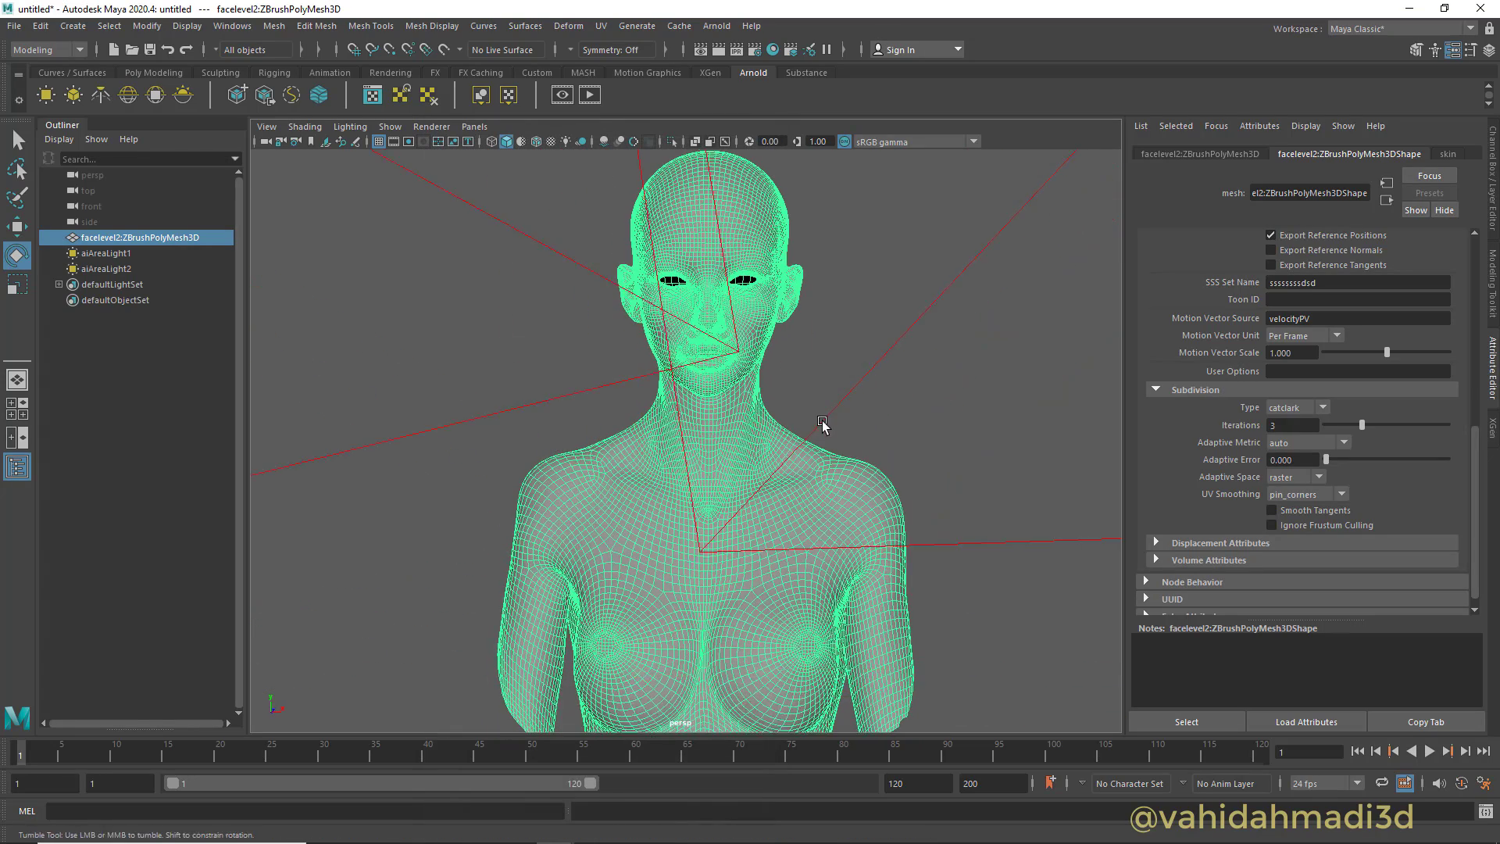
middle_click_drag(790, 478, 785, 506, "alt")
left_click_drag(783, 504, 781, 502, "alt")
left_click(861, 407)
left_click(768, 466)
scroll(780, 432, "up", 4)
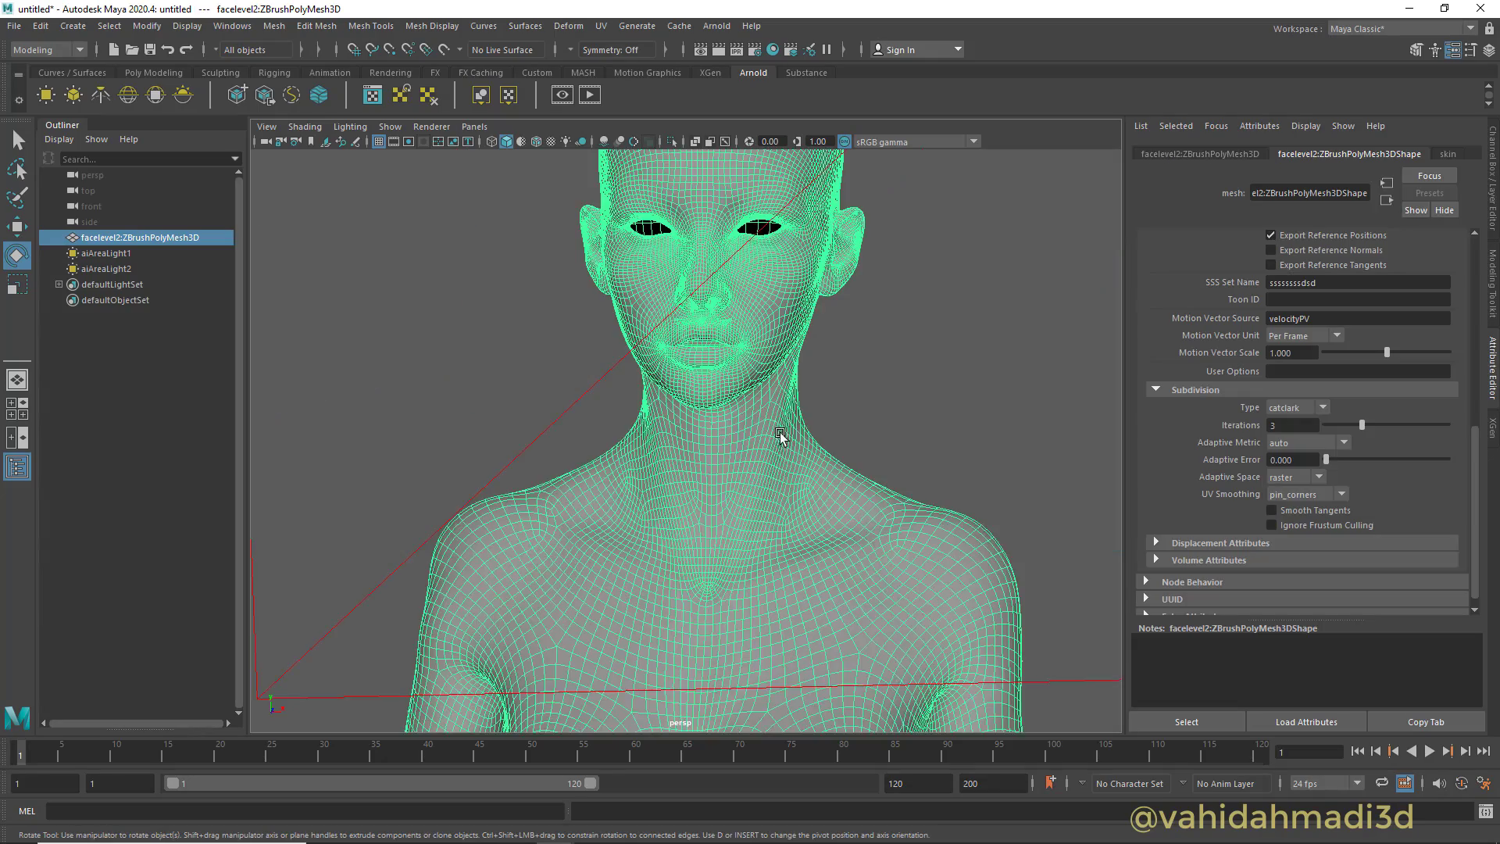
middle_click_drag(781, 430, 792, 512, "alt")
left_click_drag(792, 512, 777, 303, "alt")
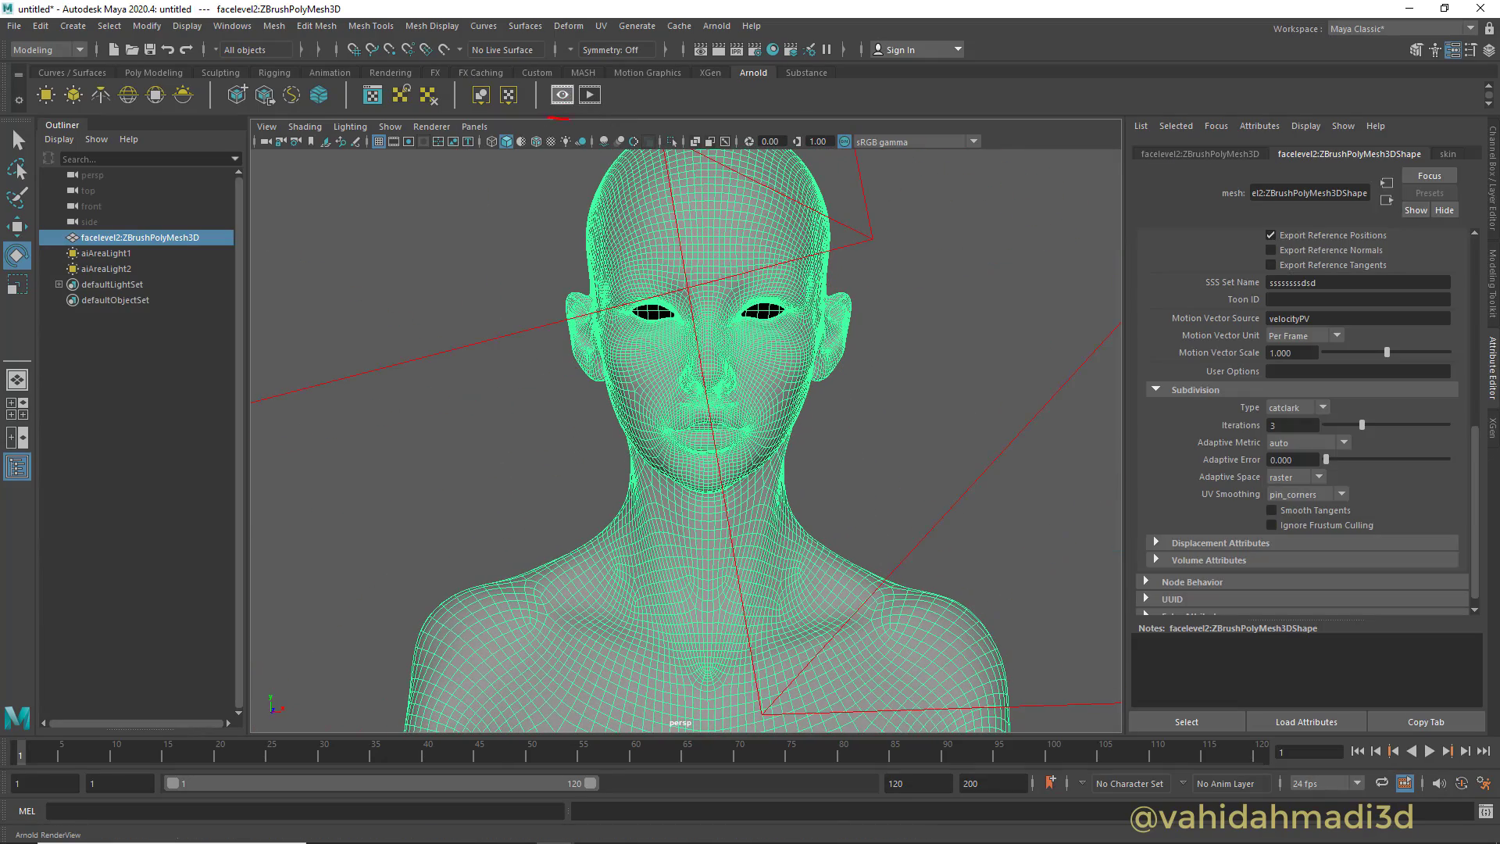
left_click(562, 95)
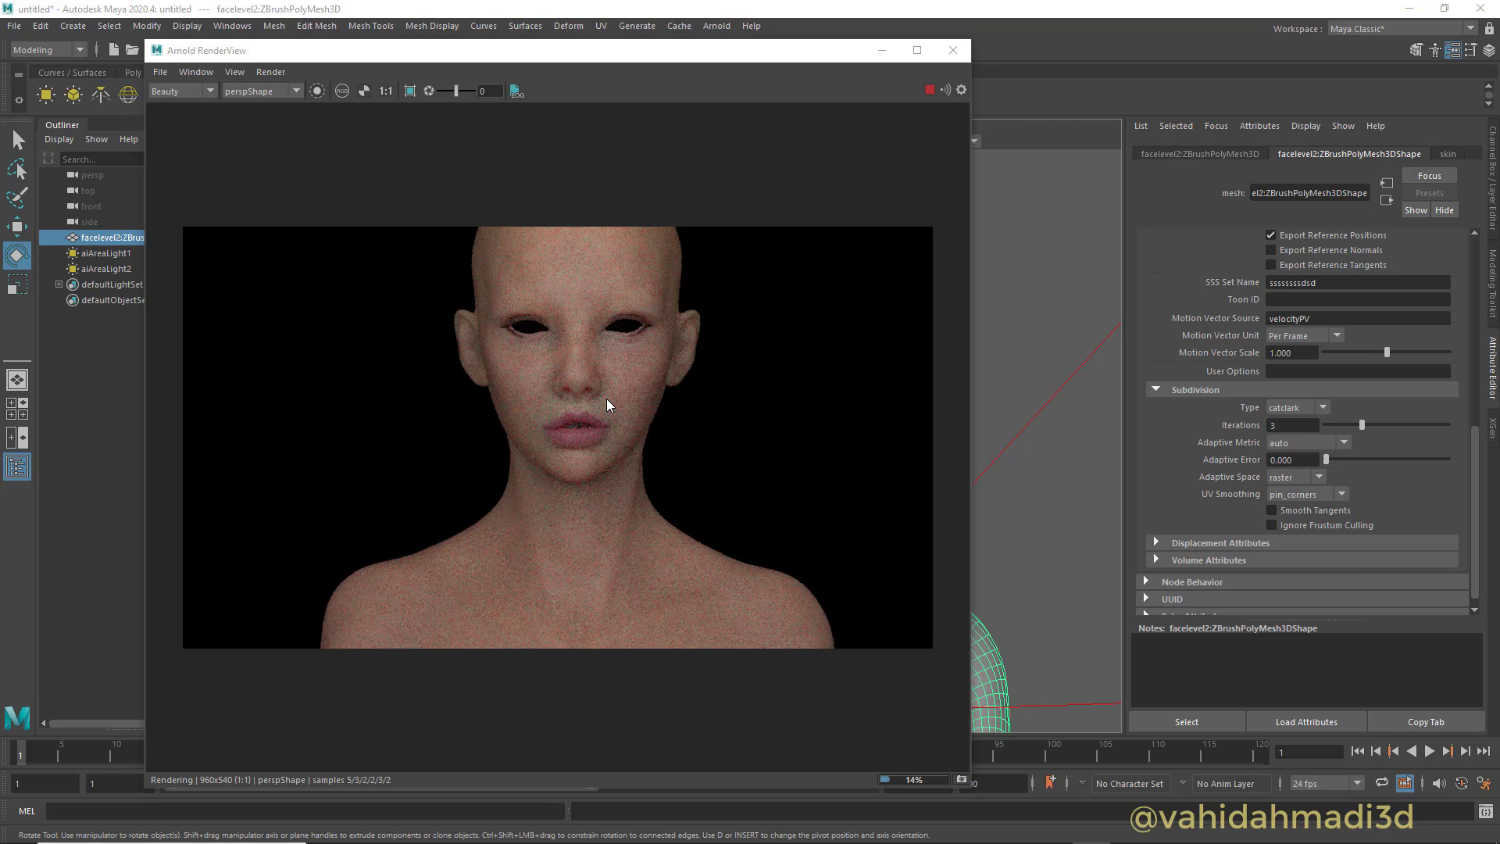
Examine the rendered face up close, stop the render and move the render window clear of the head in the viewport
scroll(606, 399, "up", 4)
scroll(625, 453, "down", 2)
scroll(522, 416, "up", 2)
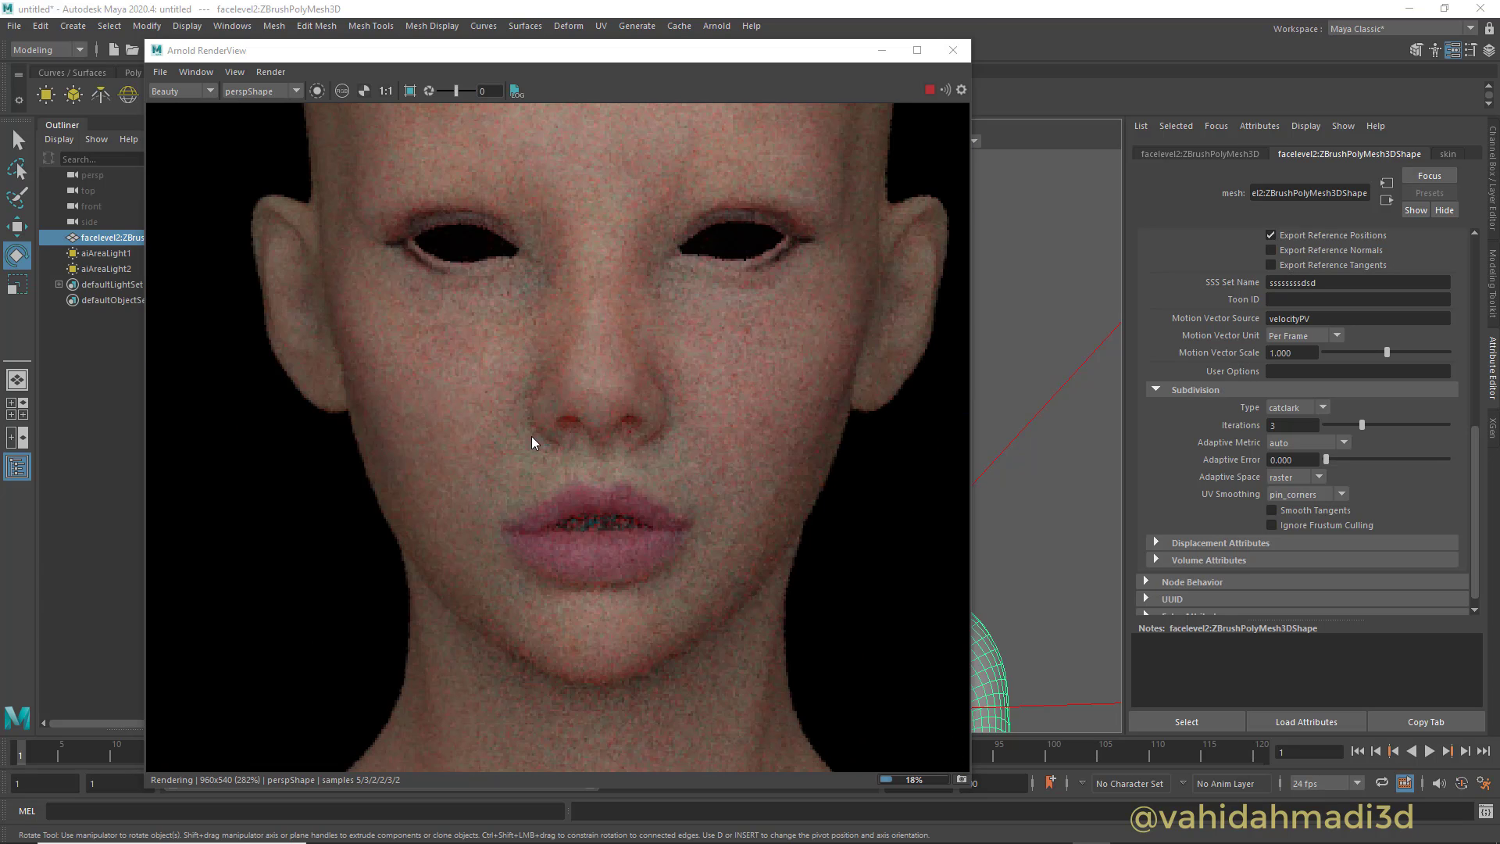
scroll(625, 447, "down", 2)
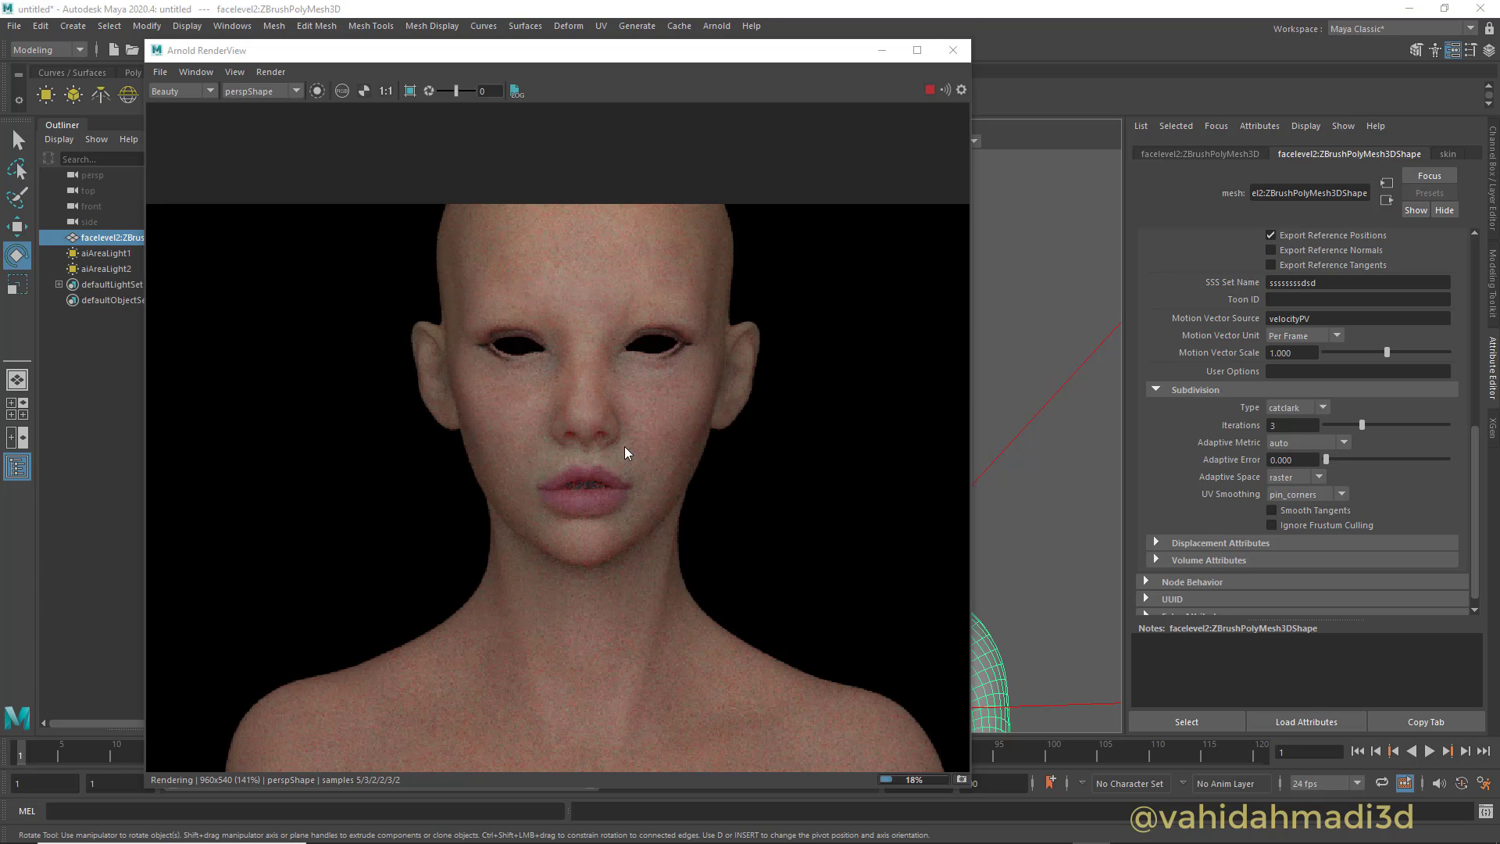
left_click(930, 89)
left_click_drag(805, 51, 845, 481)
left_click(837, 422)
key("ctrl+z")
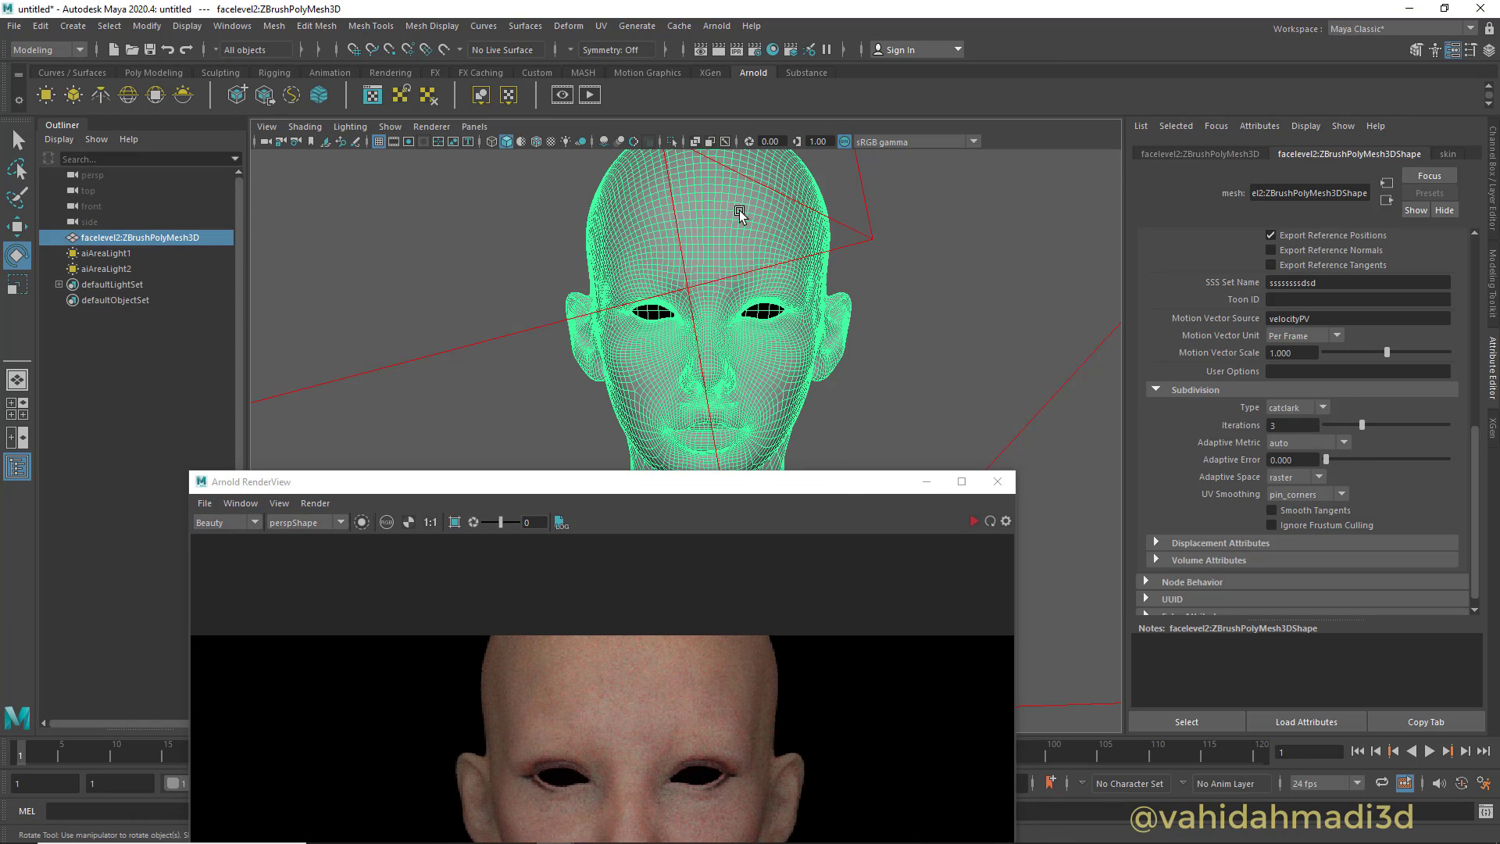
Open Hypershade full screen, graph the skin material's network and select its skin node
left_click(772, 49)
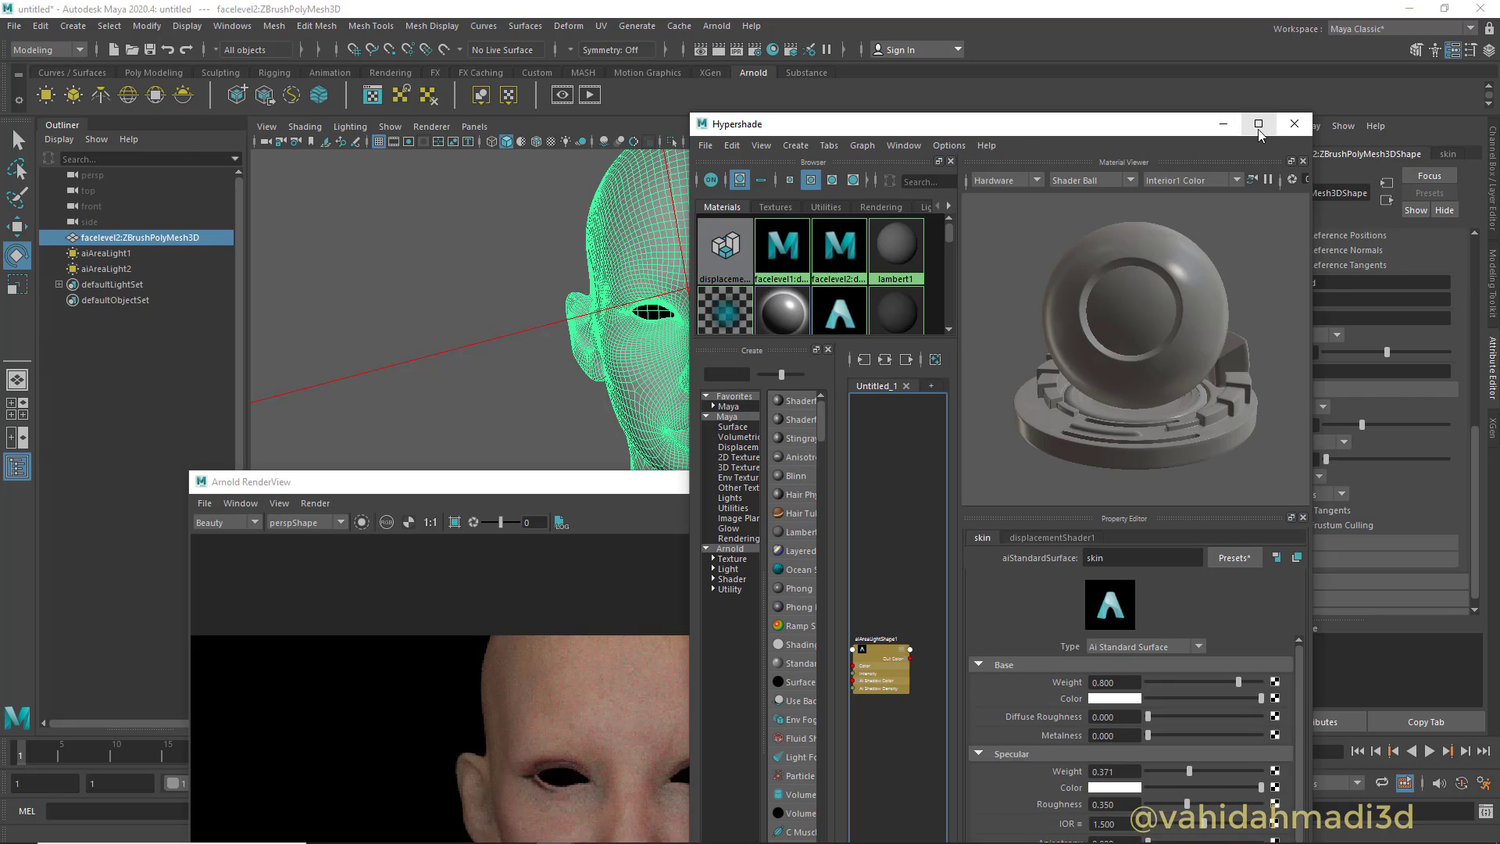
left_click(1259, 125)
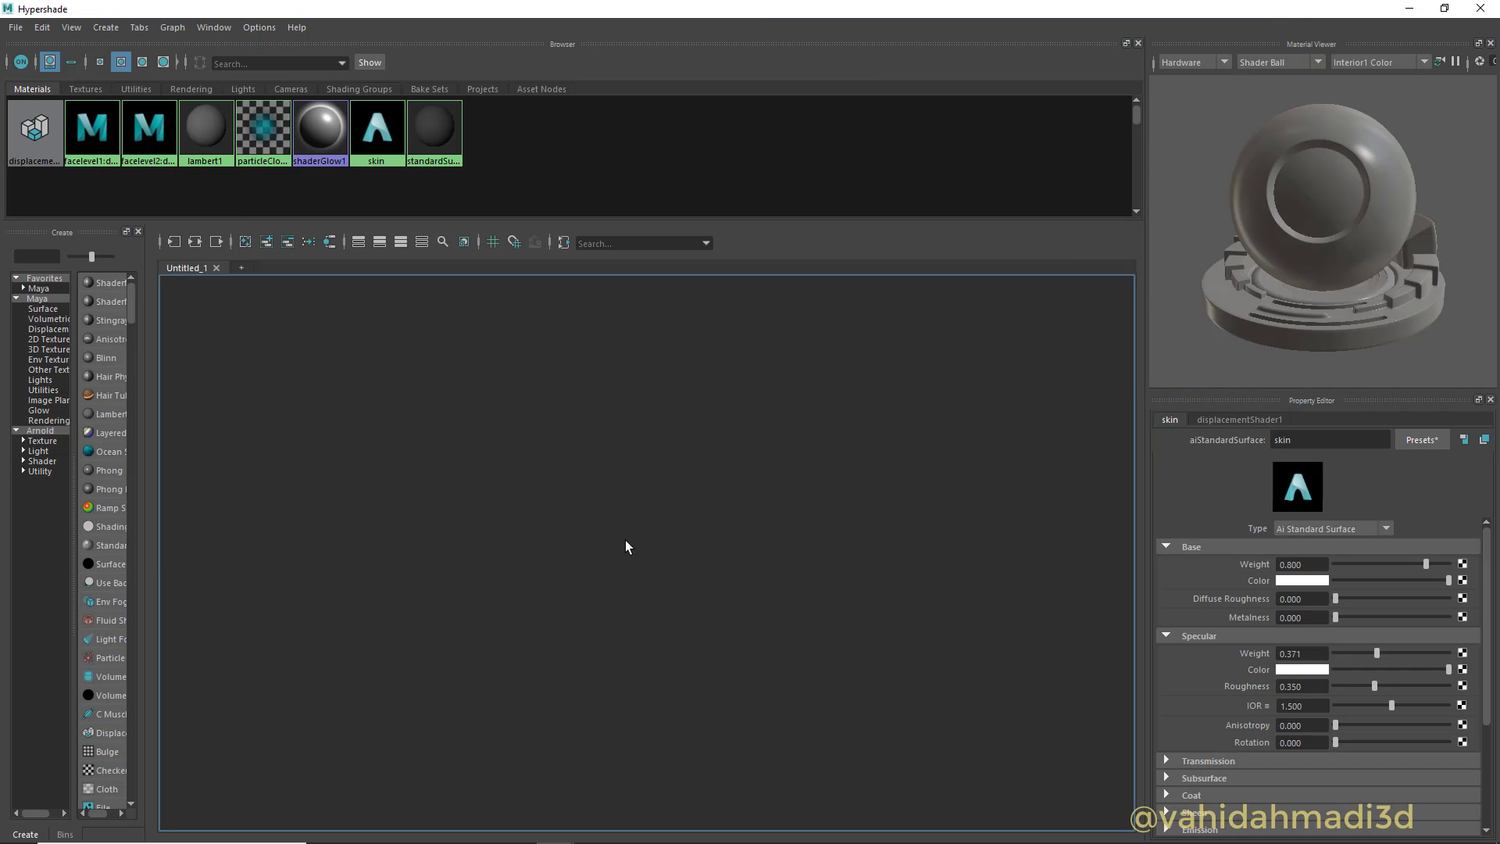
scroll(754, 519, "up", 1)
middle_click_drag(508, 648, 739, 513, "alt")
scroll(740, 512, "up", 3)
middle_click_drag(764, 455, 758, 615, "alt")
left_click(668, 435)
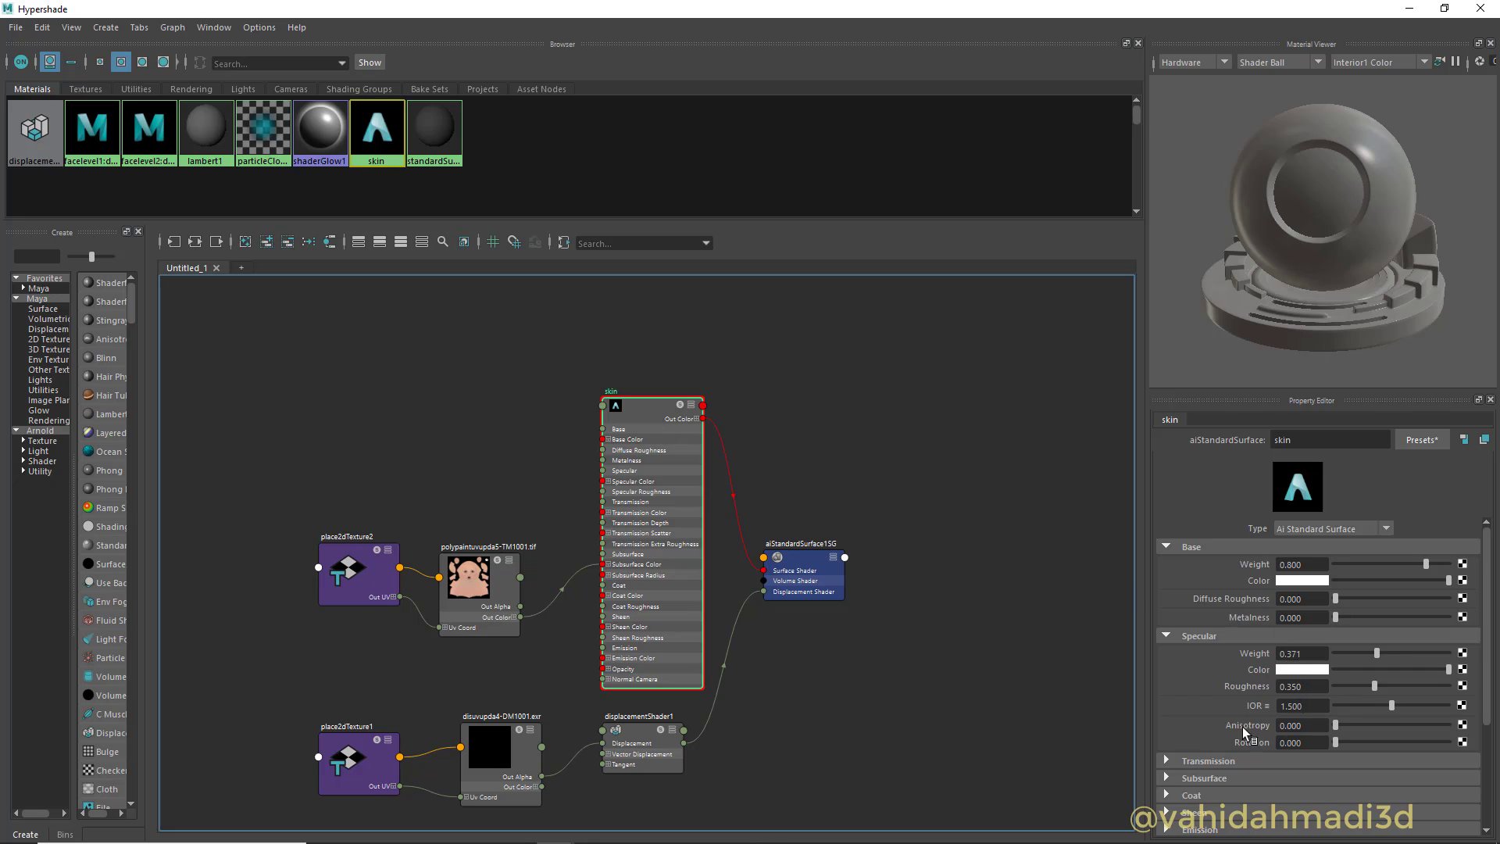
Set the skin material's subsurface scale to 0.12 and its type to randomwalk_v2, and put Hypershade away
left_click(1220, 778)
scroll(1258, 742, "down", 3)
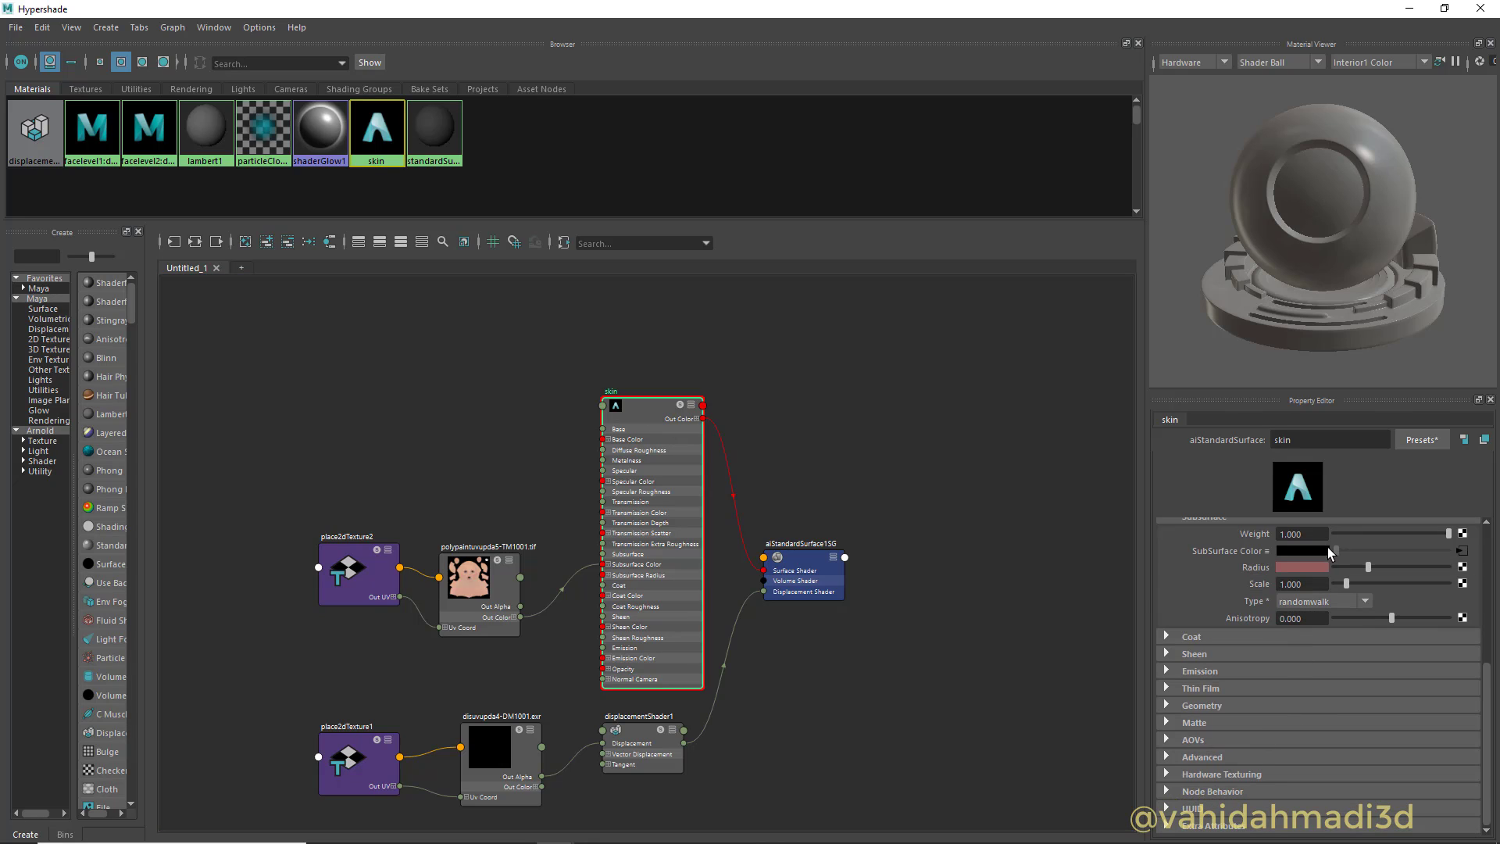
left_click(1319, 584)
type(".12")
key("Return")
left_click(1298, 603)
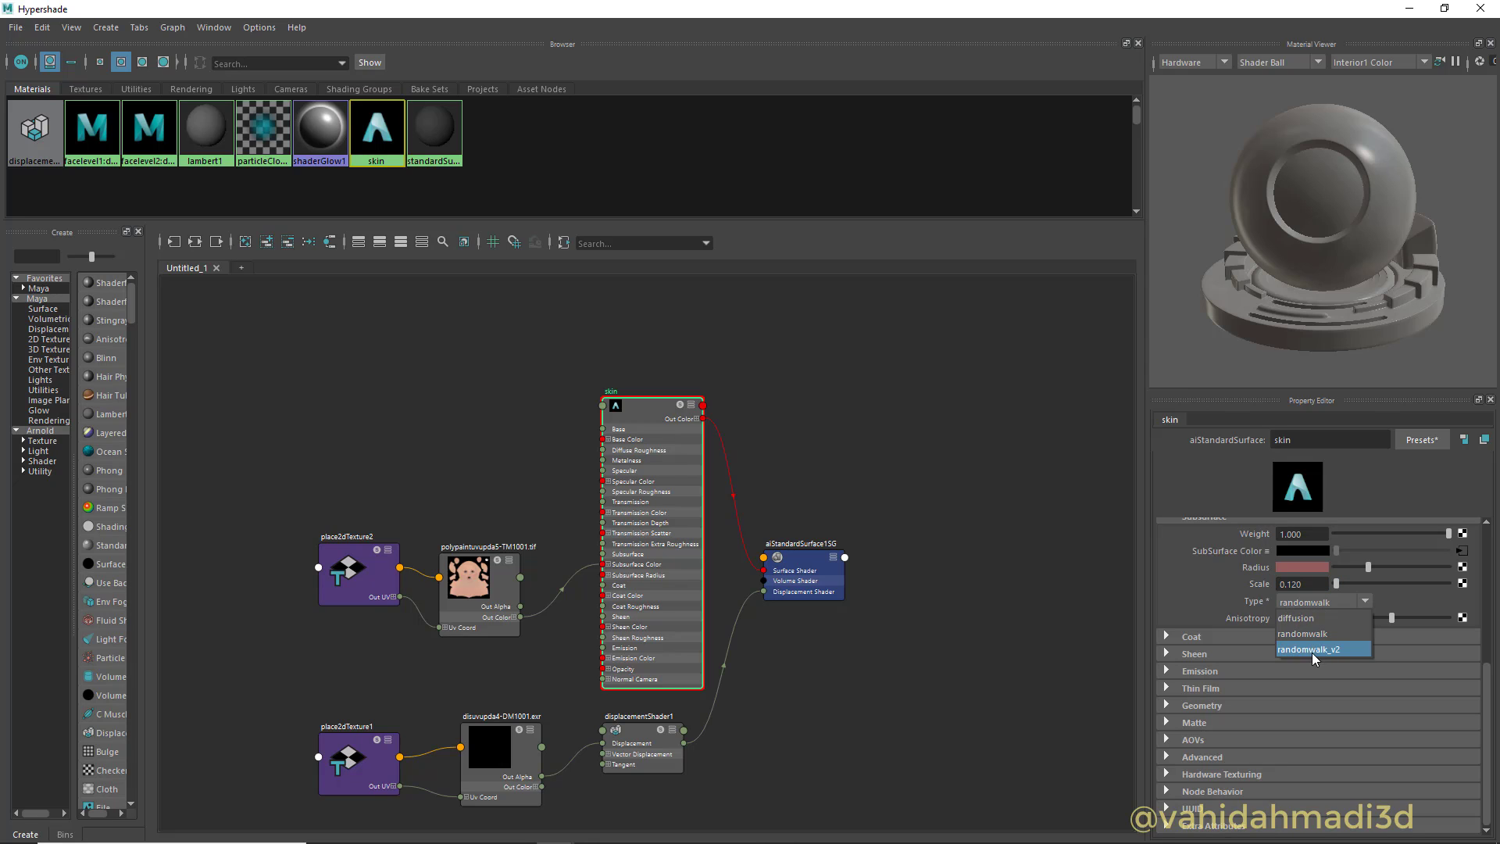
left_click(1319, 651)
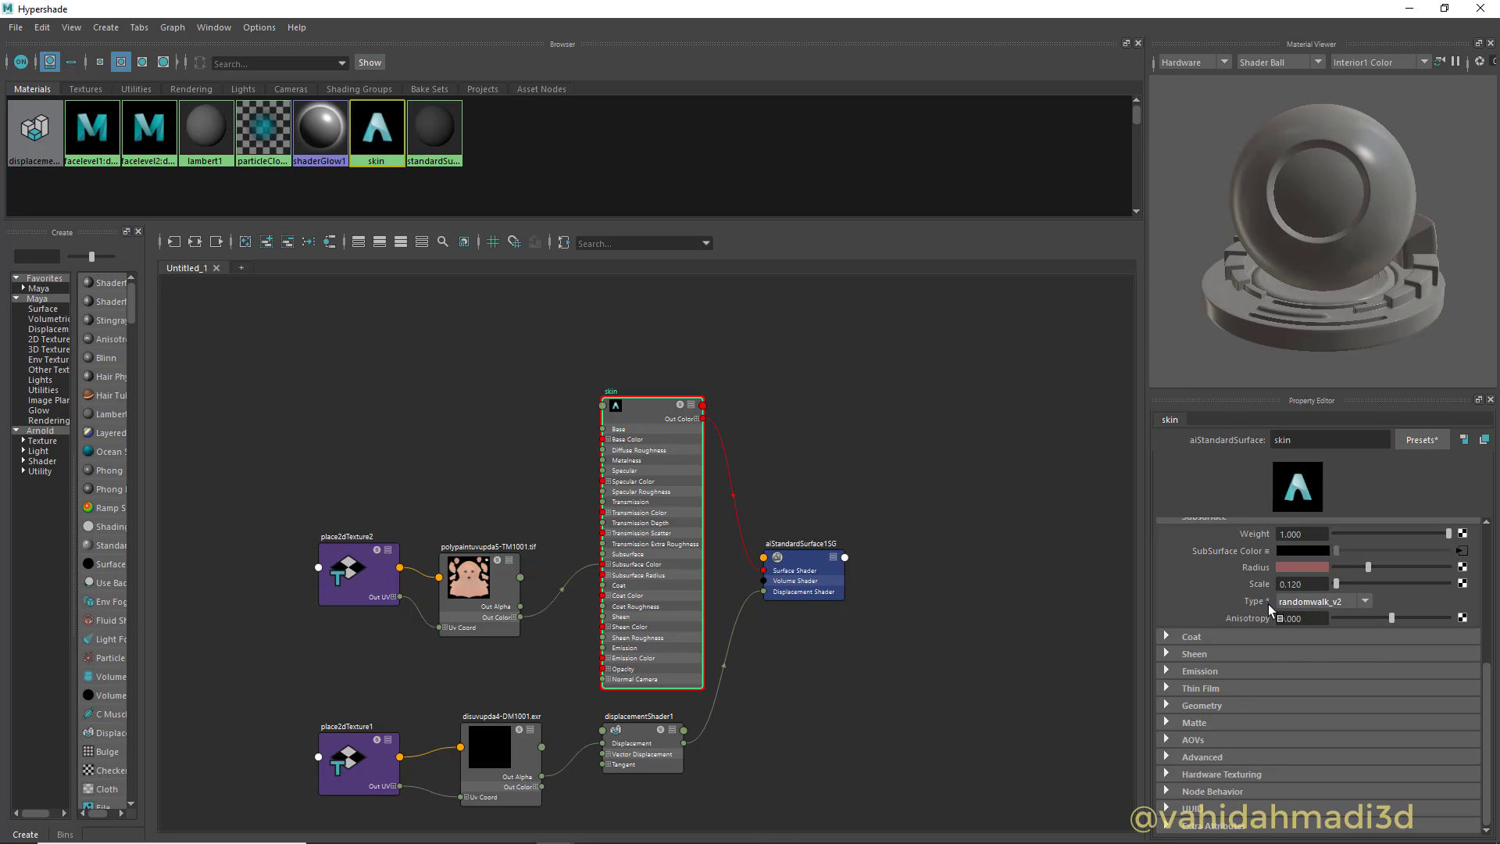
scroll(1299, 609, "up", 5)
left_click(1411, 13)
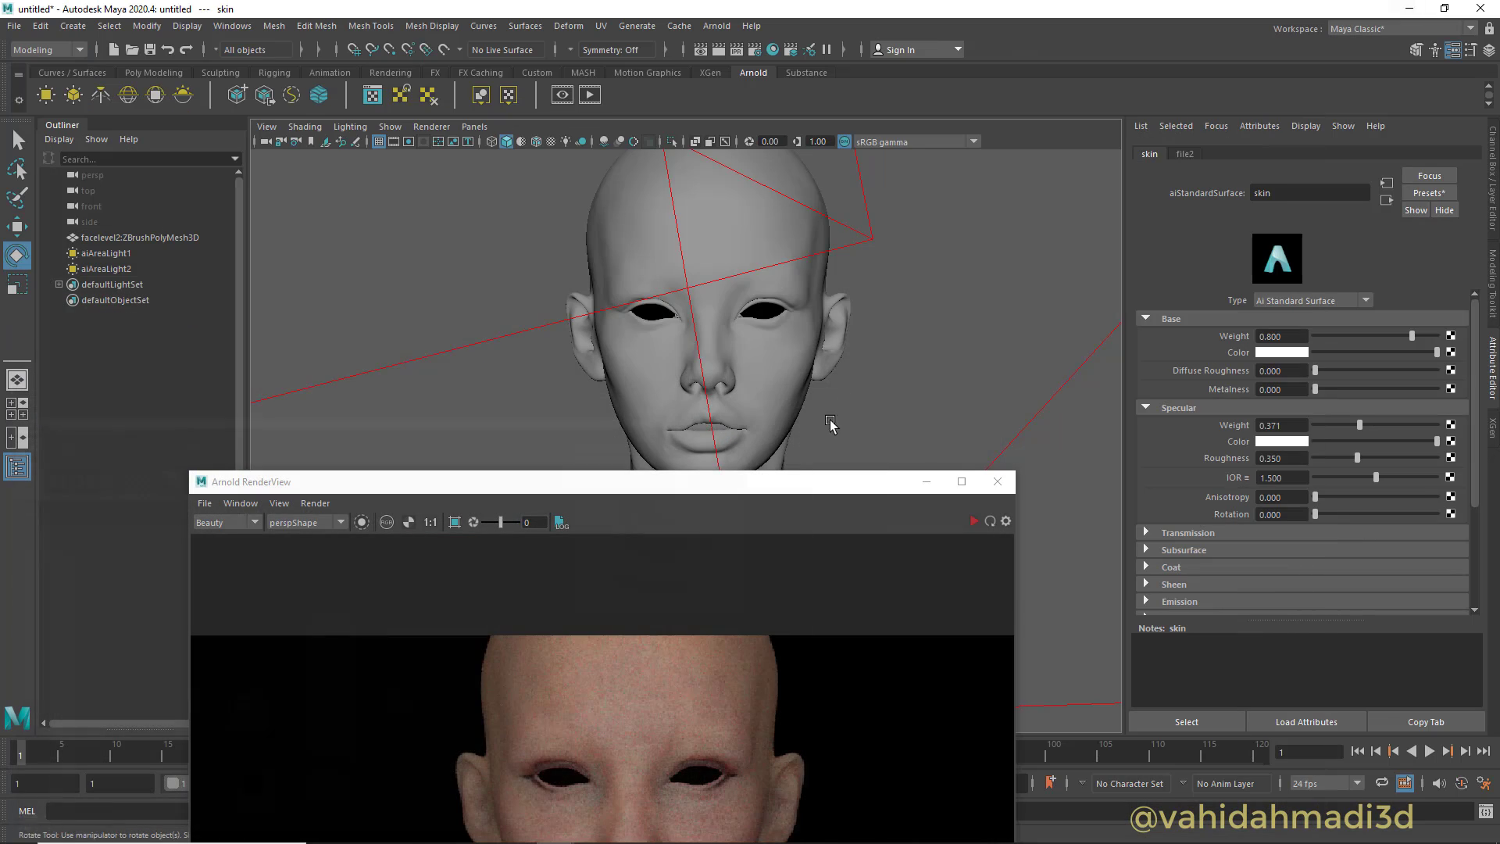
Select the area light aiAreaLight1 in the viewport and set its exposure to 14
left_click_drag(810, 444, 847, 383, "alt")
scroll(651, 408, "down", 6)
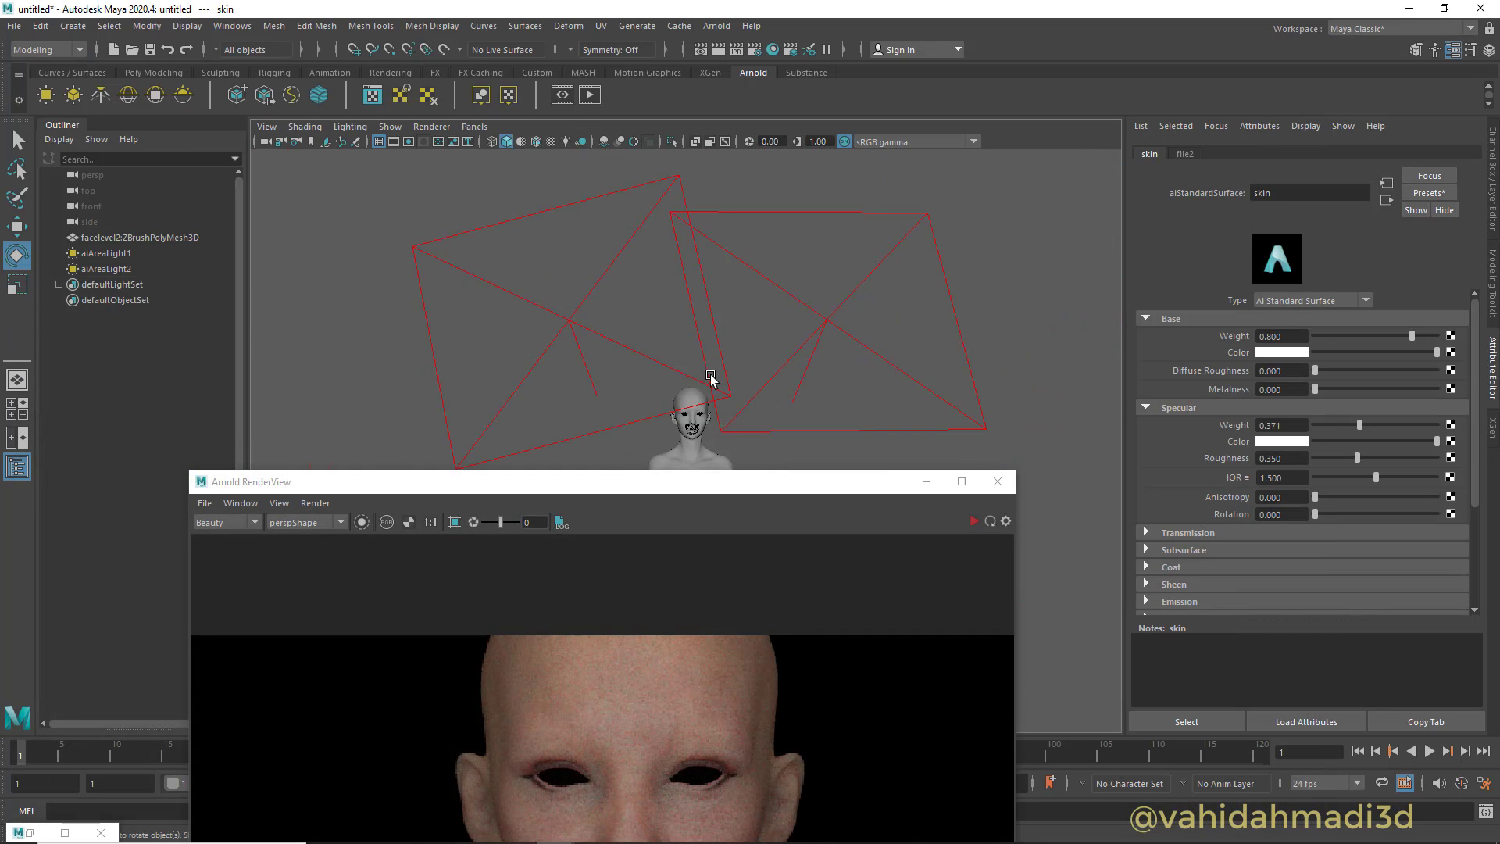
left_click(805, 361)
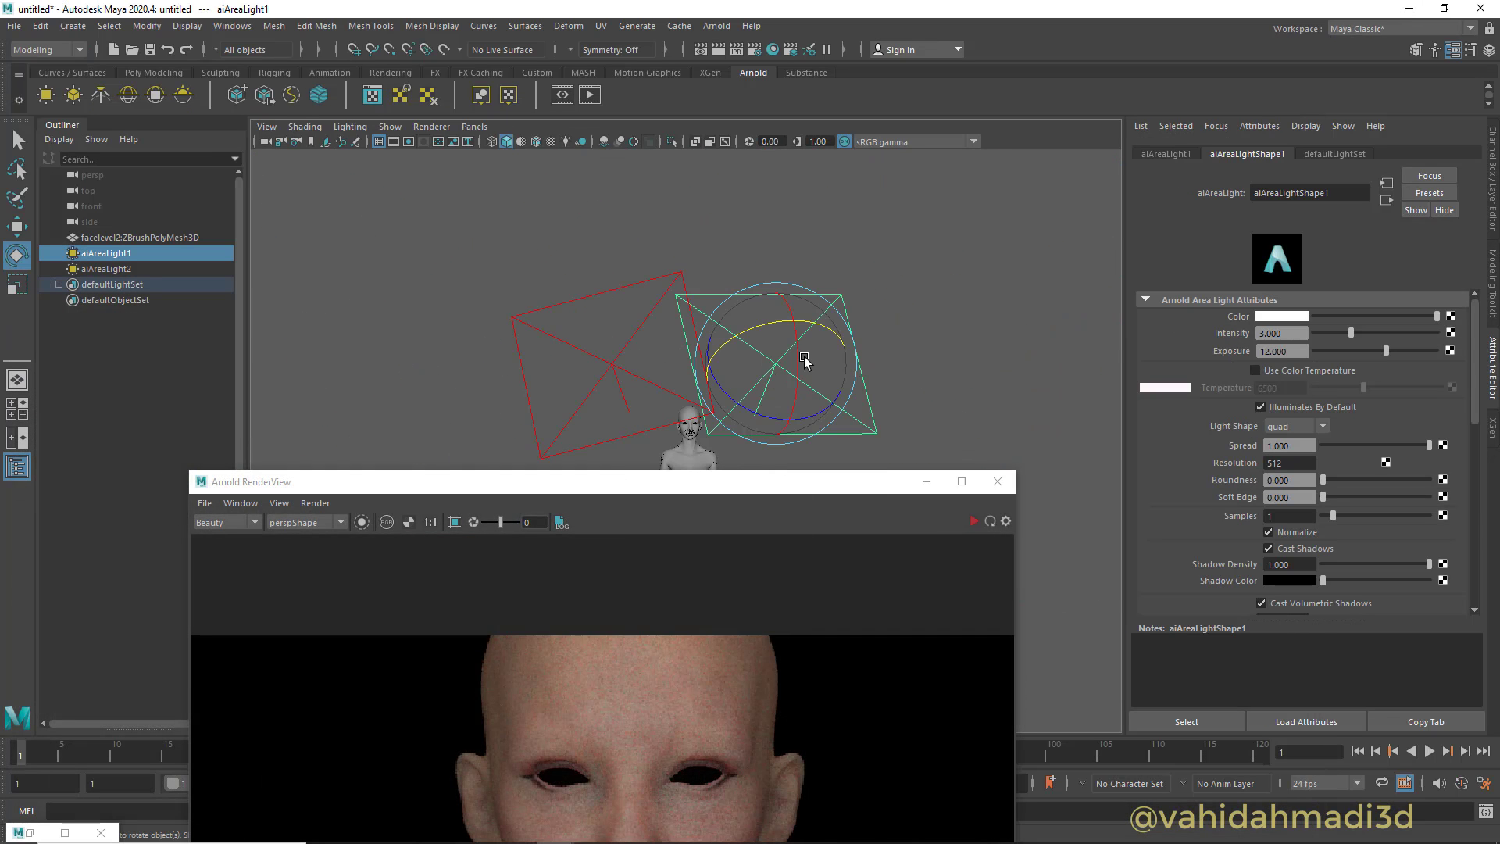
double_click(1300, 348)
type("14")
key("Return")
Run a new Arnold render, place the render window beside the viewport and frame the face up close
left_click(974, 521)
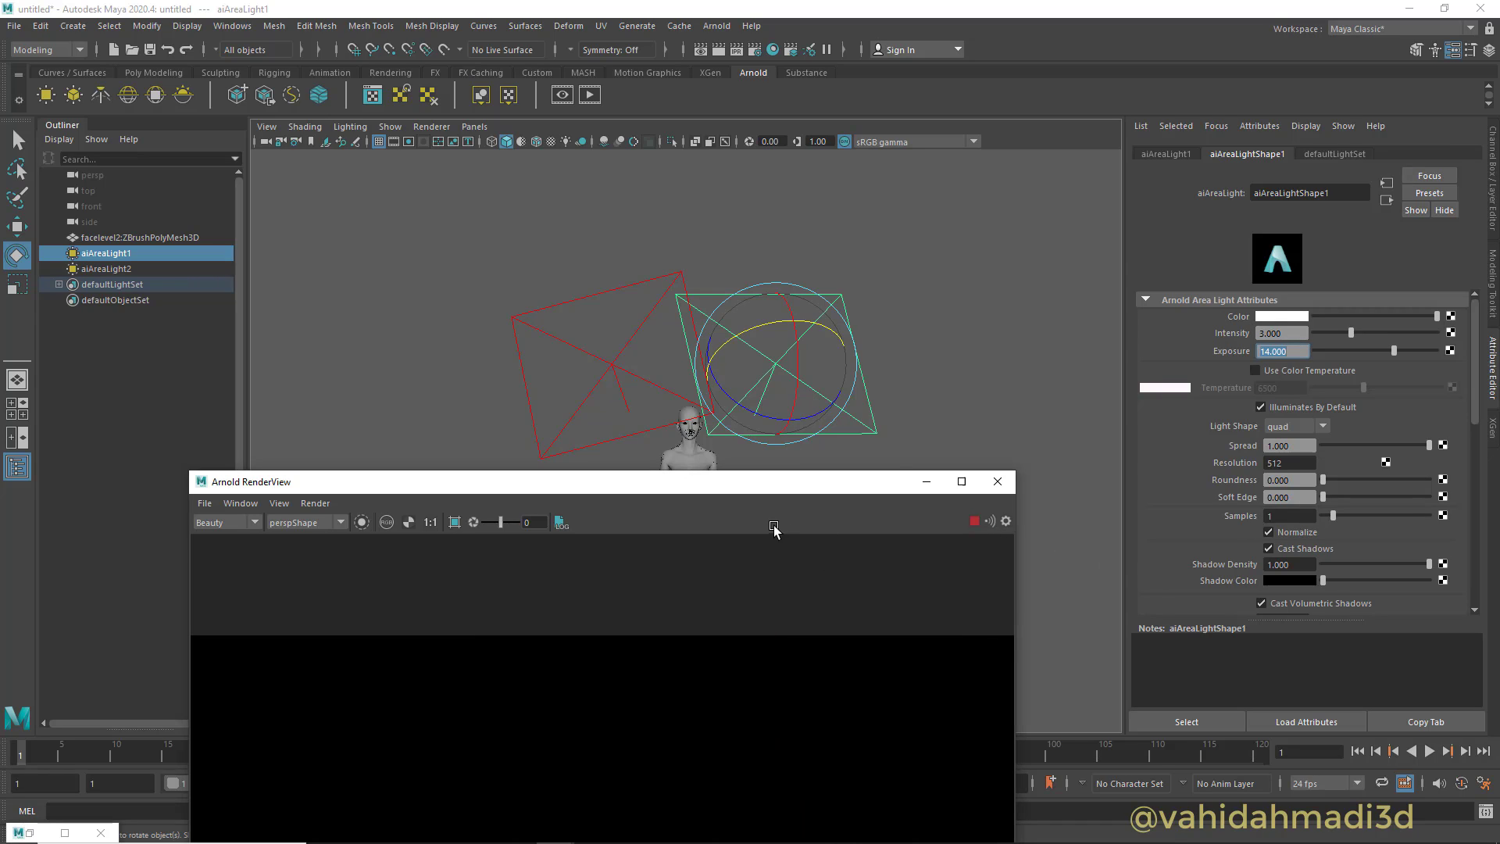
left_click(997, 483)
left_click(973, 489)
middle_click_drag(784, 438, 806, 407, "alt")
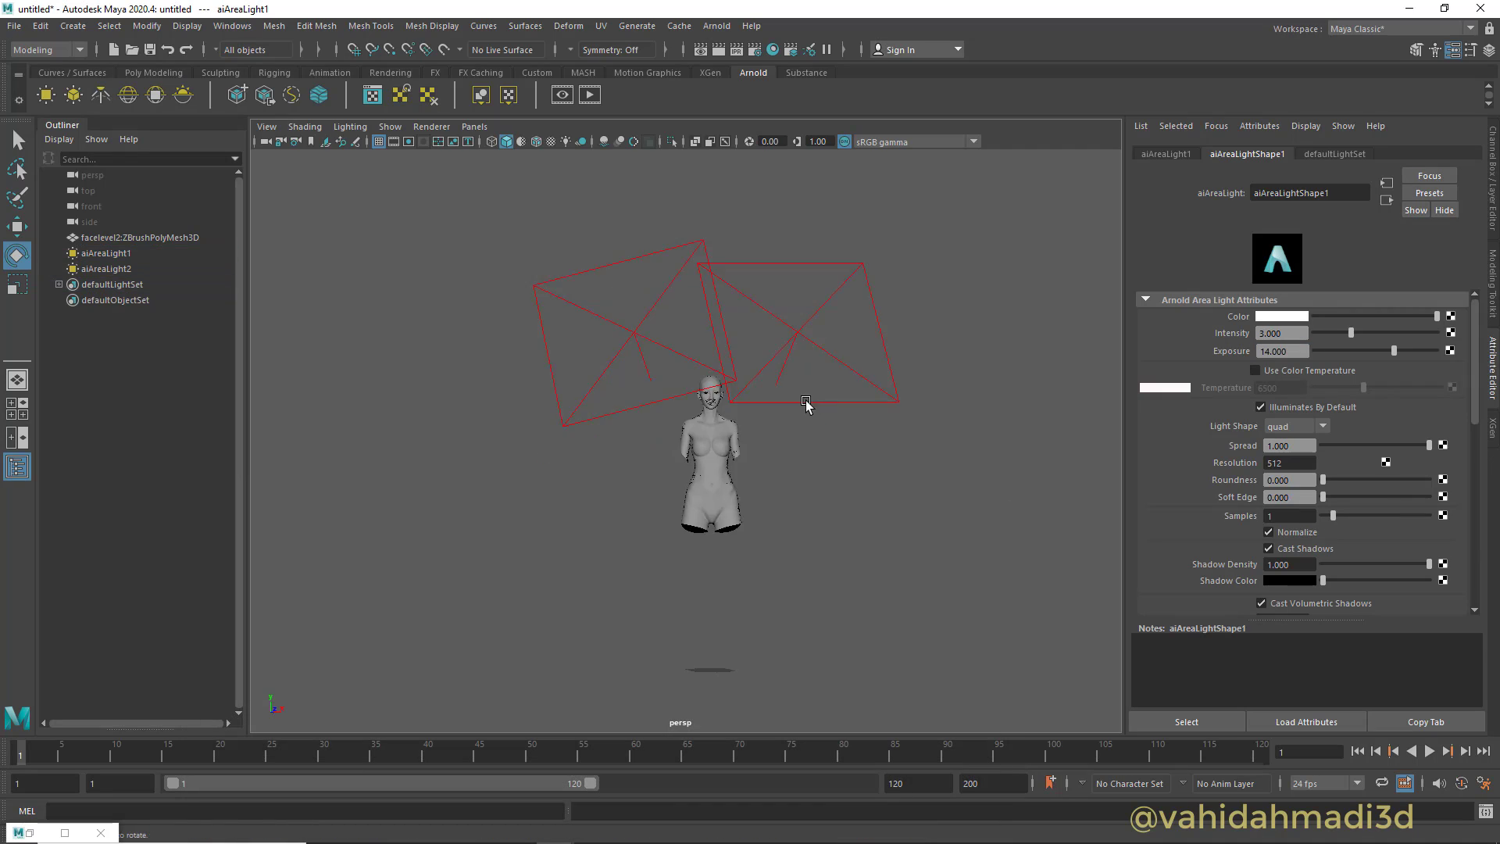
left_click(807, 410)
scroll(781, 430, "up", 4)
left_click(716, 25)
left_click(734, 70)
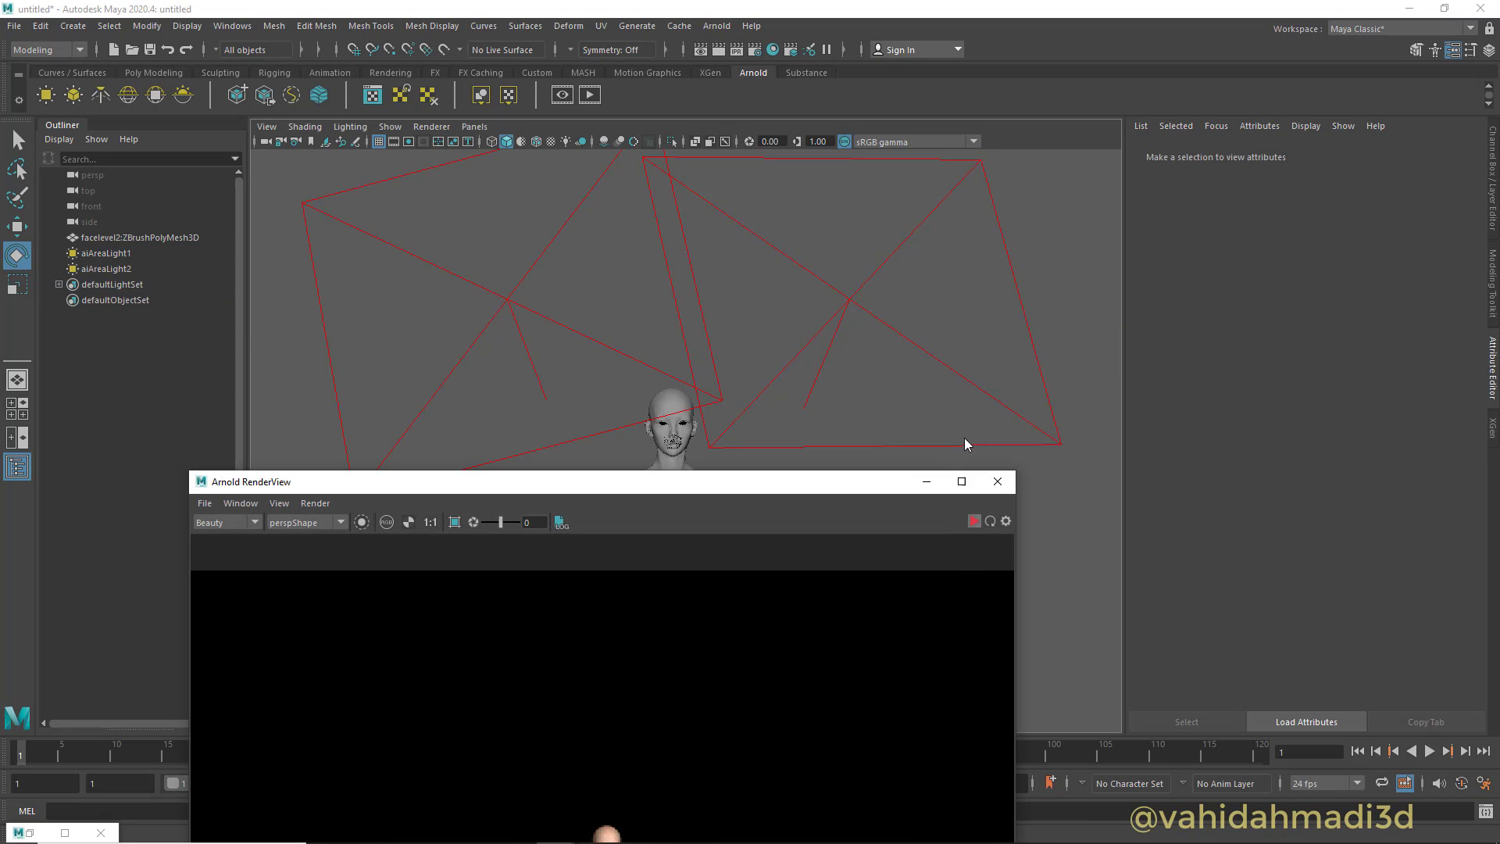
left_click_drag(755, 473, 742, 169)
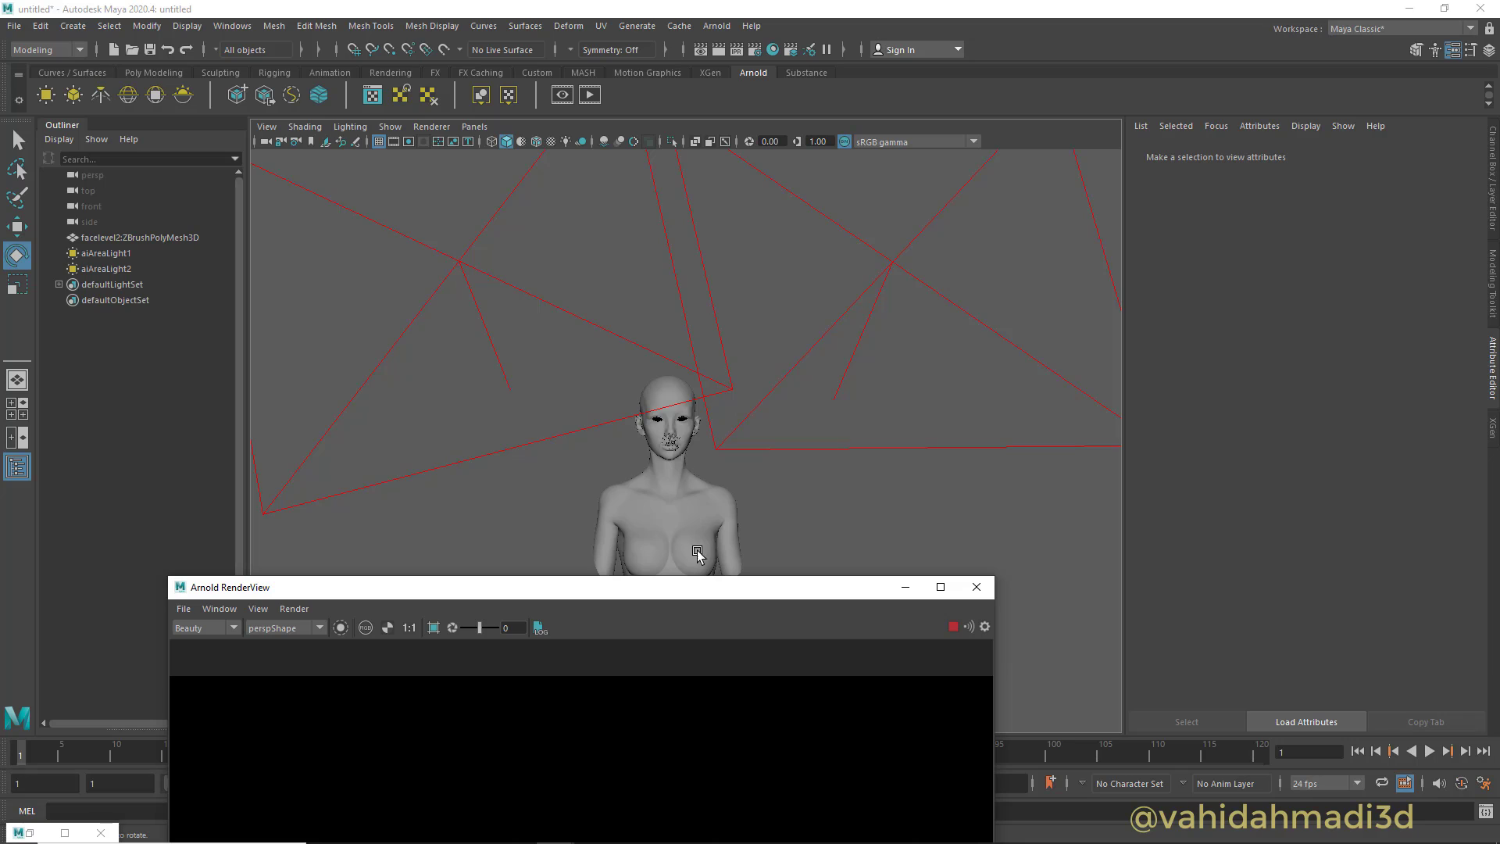
scroll(697, 550, "up", 10)
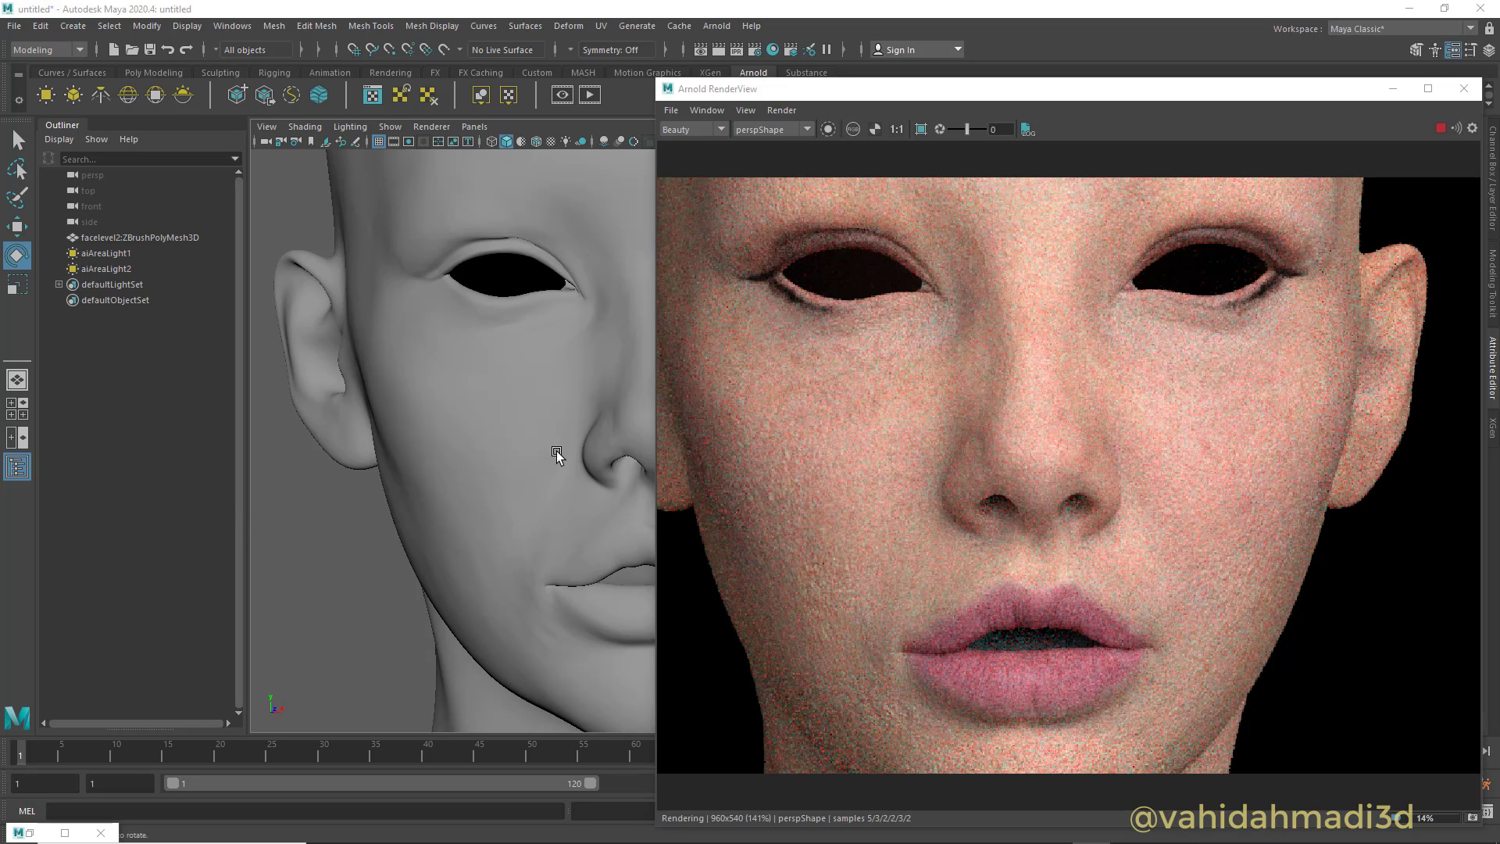
Switch to ZBrush, look through the sculpting brushes starting with C, and return to Maya
key("super")
left_click(531, 831)
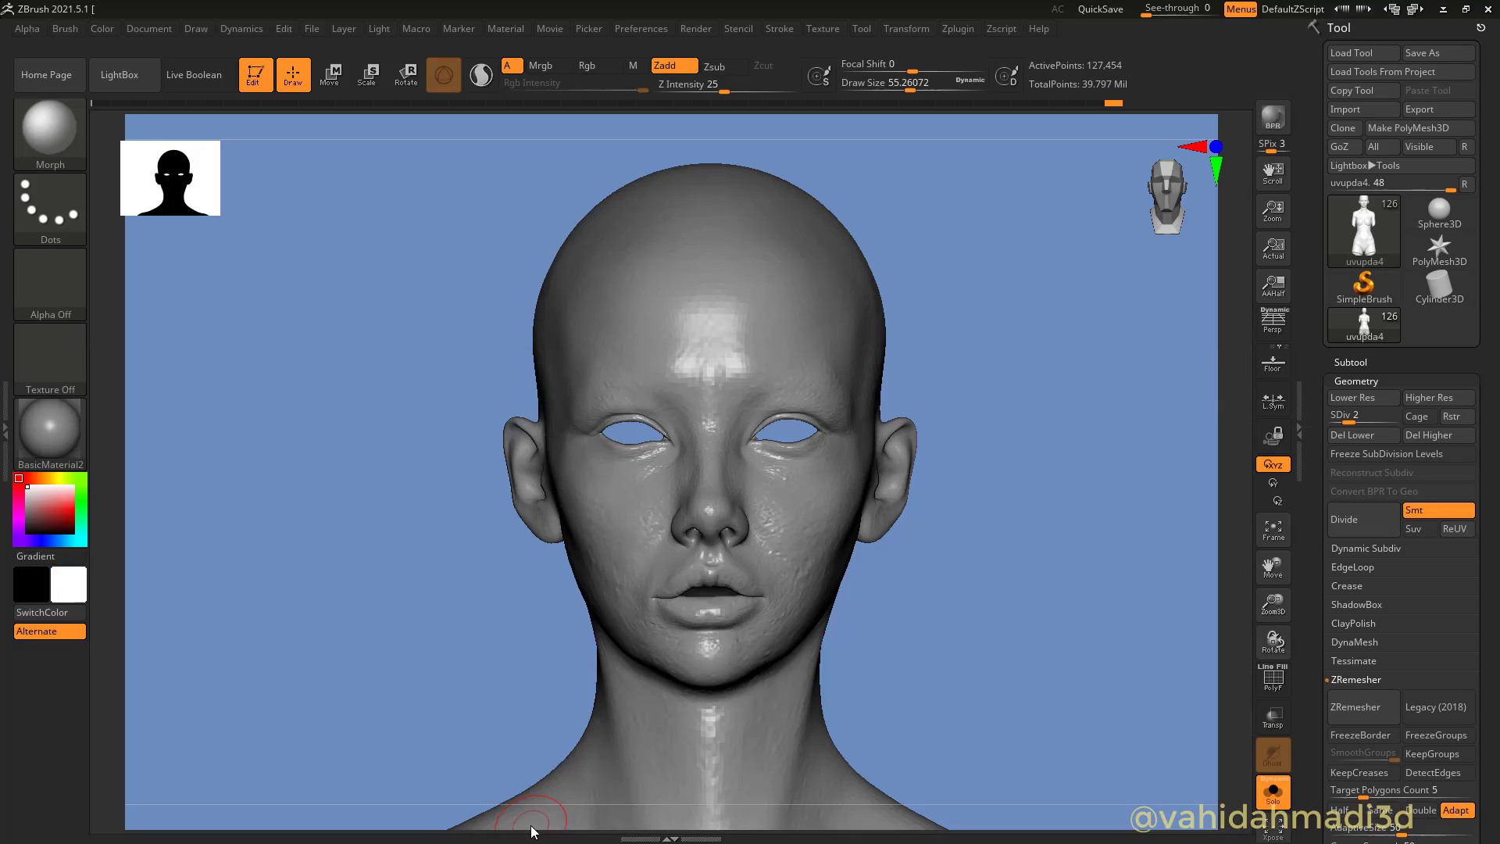
left_click(49, 122)
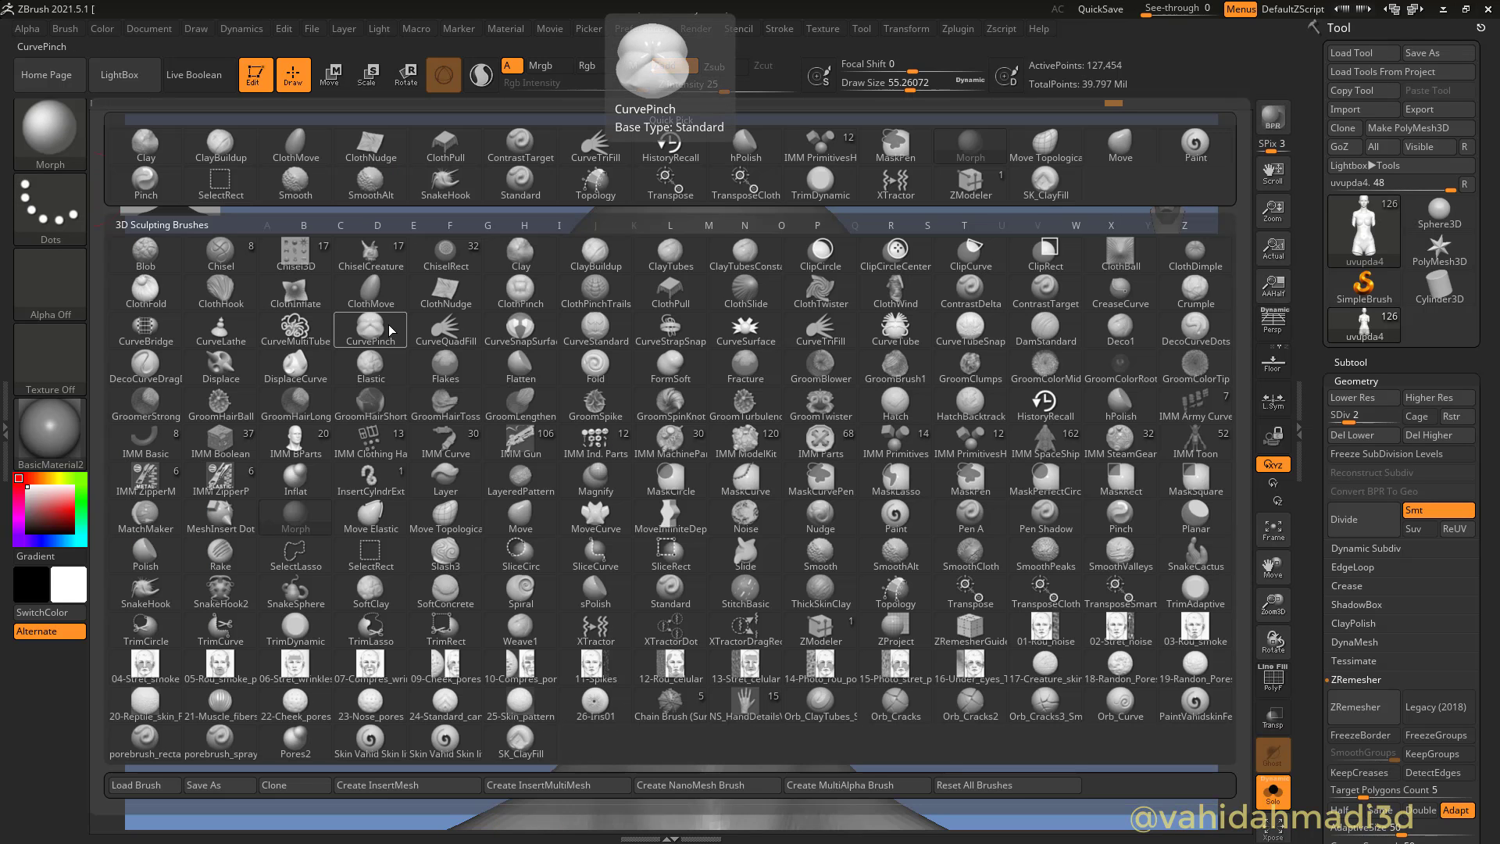
key("c")
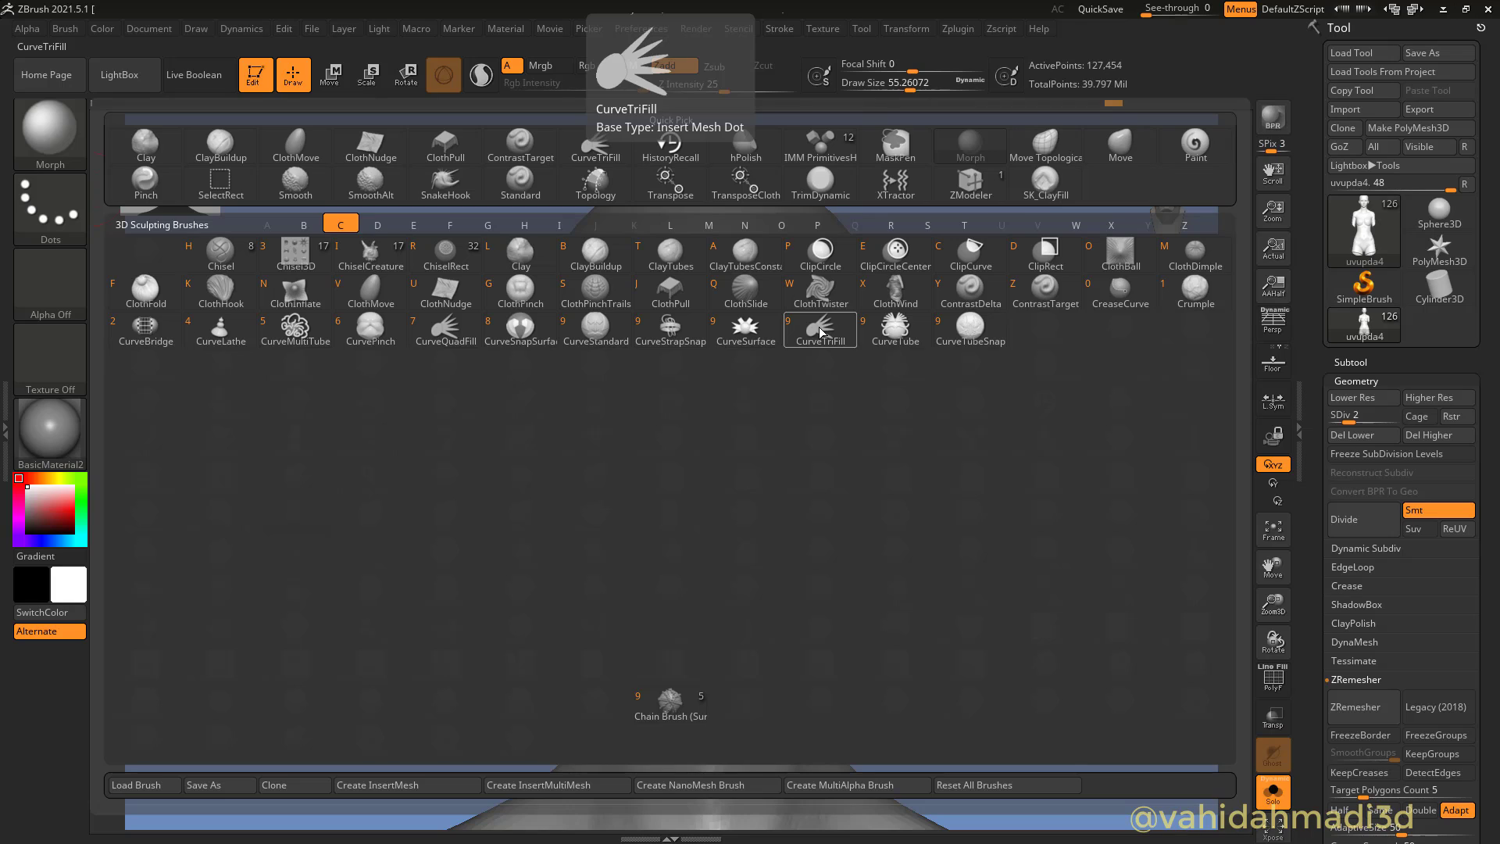
left_click(880, 333)
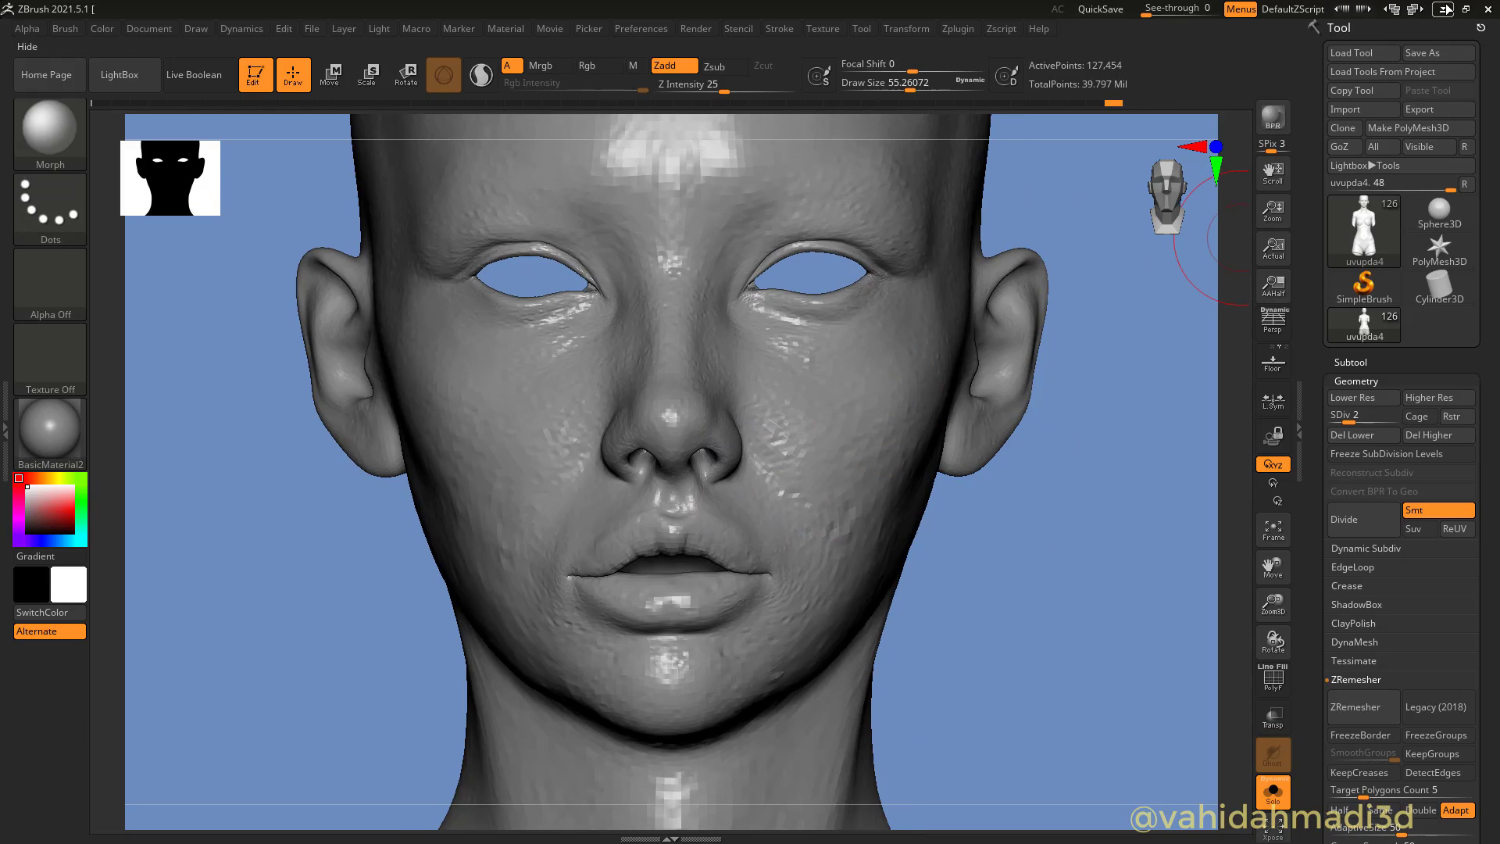
left_click(1446, 11)
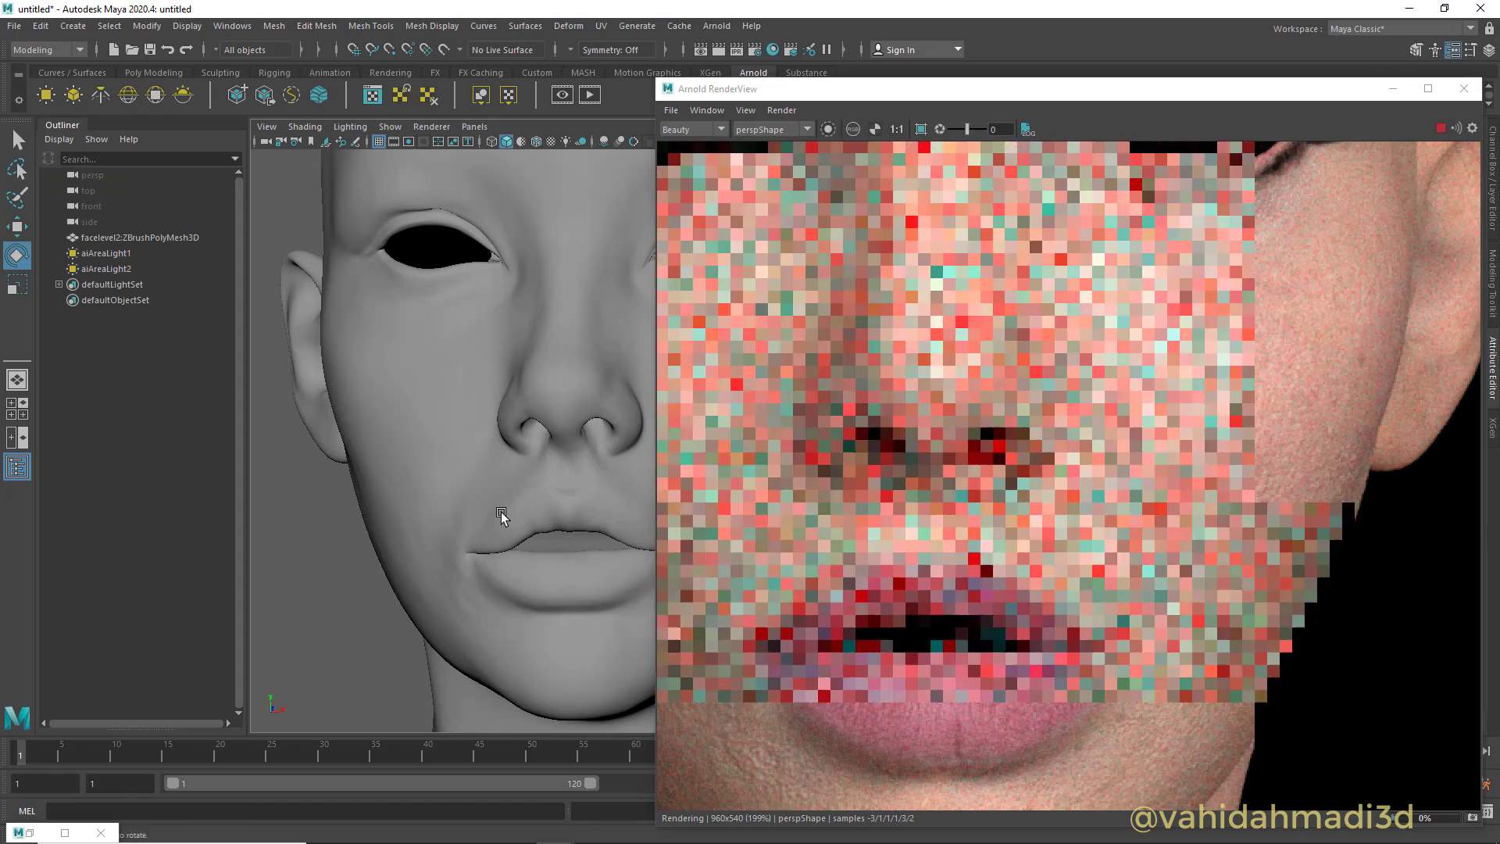
Limit the Arnold render to a region covering the nose, mouth and chin and inspect the skin detail there
left_click_drag(501, 513, 532, 481, "alt")
scroll(982, 566, "down", 5)
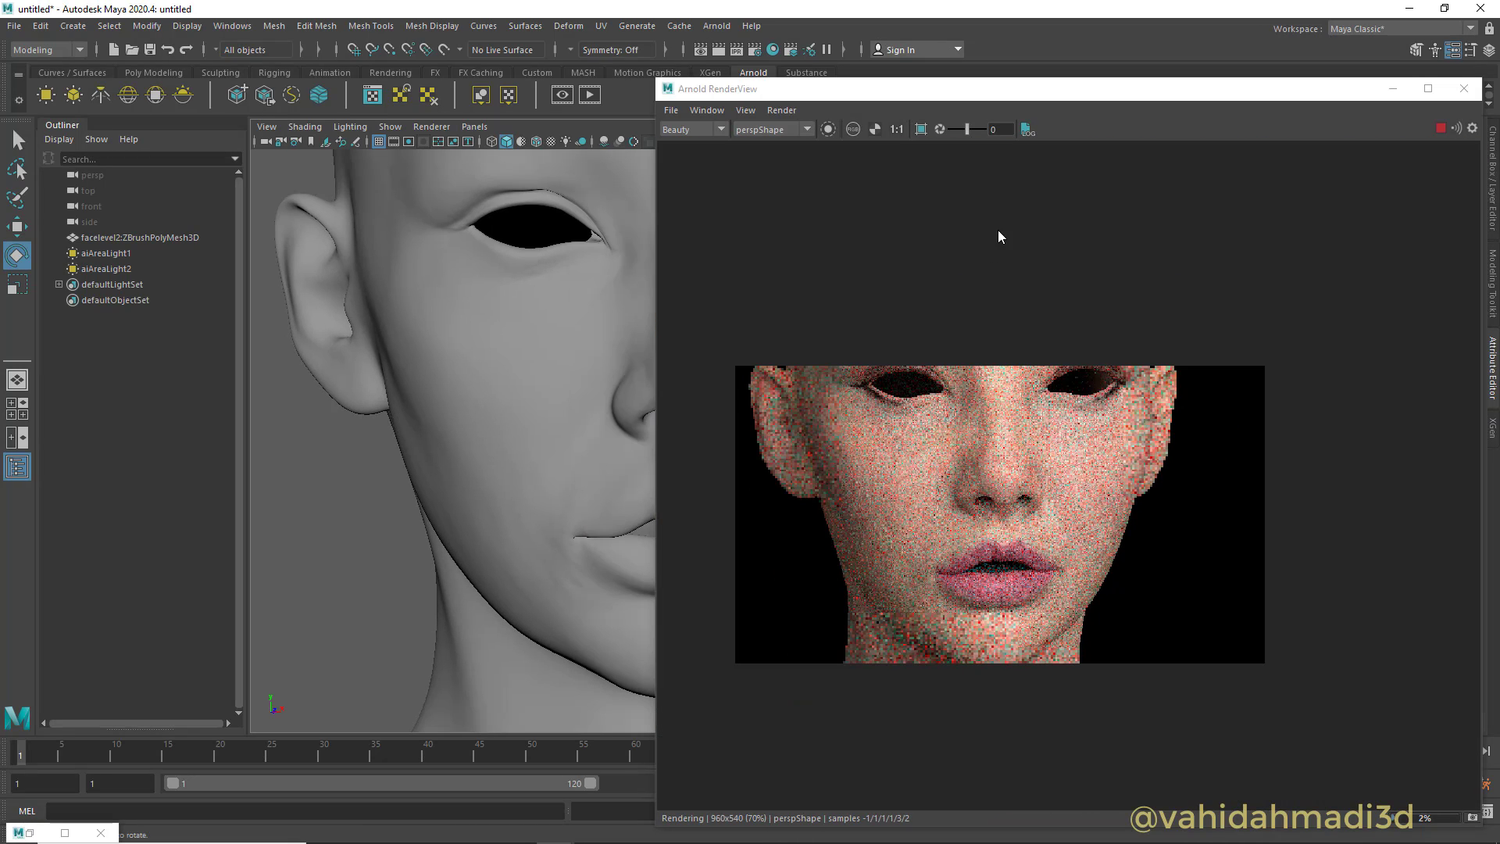
left_click_drag(867, 488, 1126, 638)
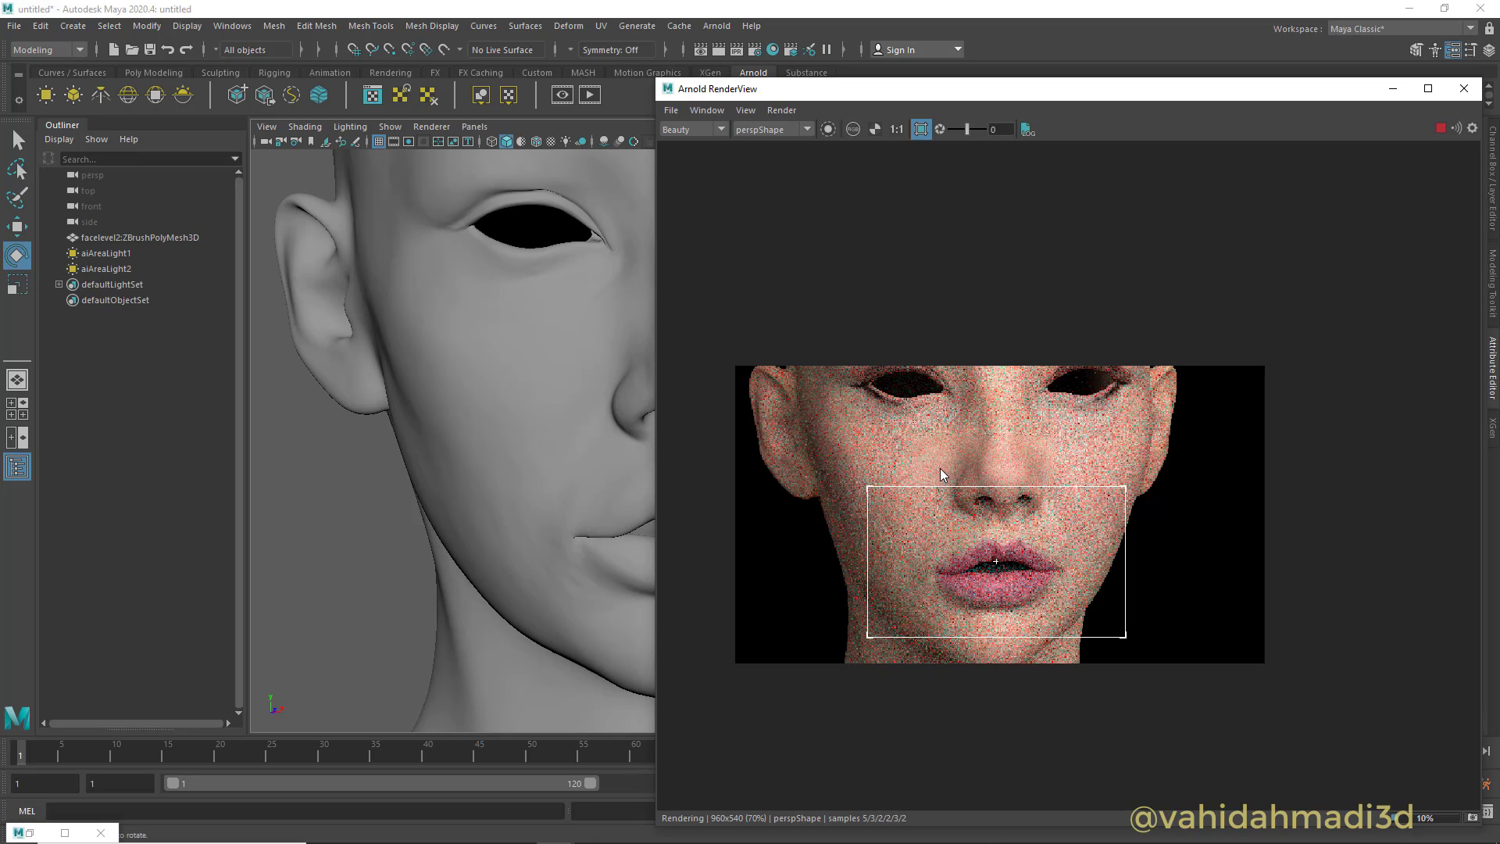
scroll(1044, 600, "up", 3)
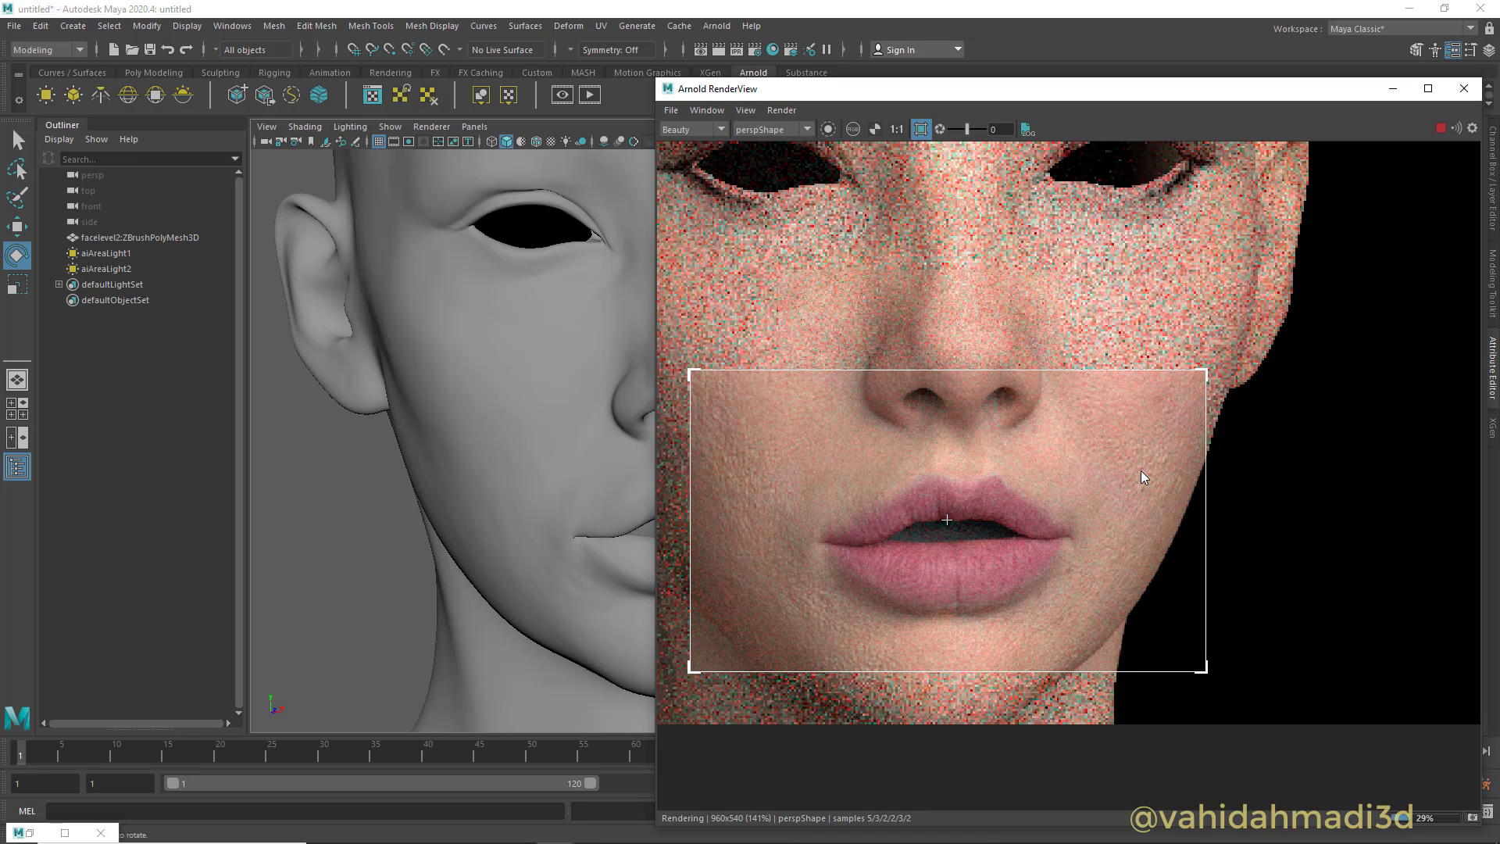
scroll(991, 575, "down", 3)
scroll(982, 571, "up", 5)
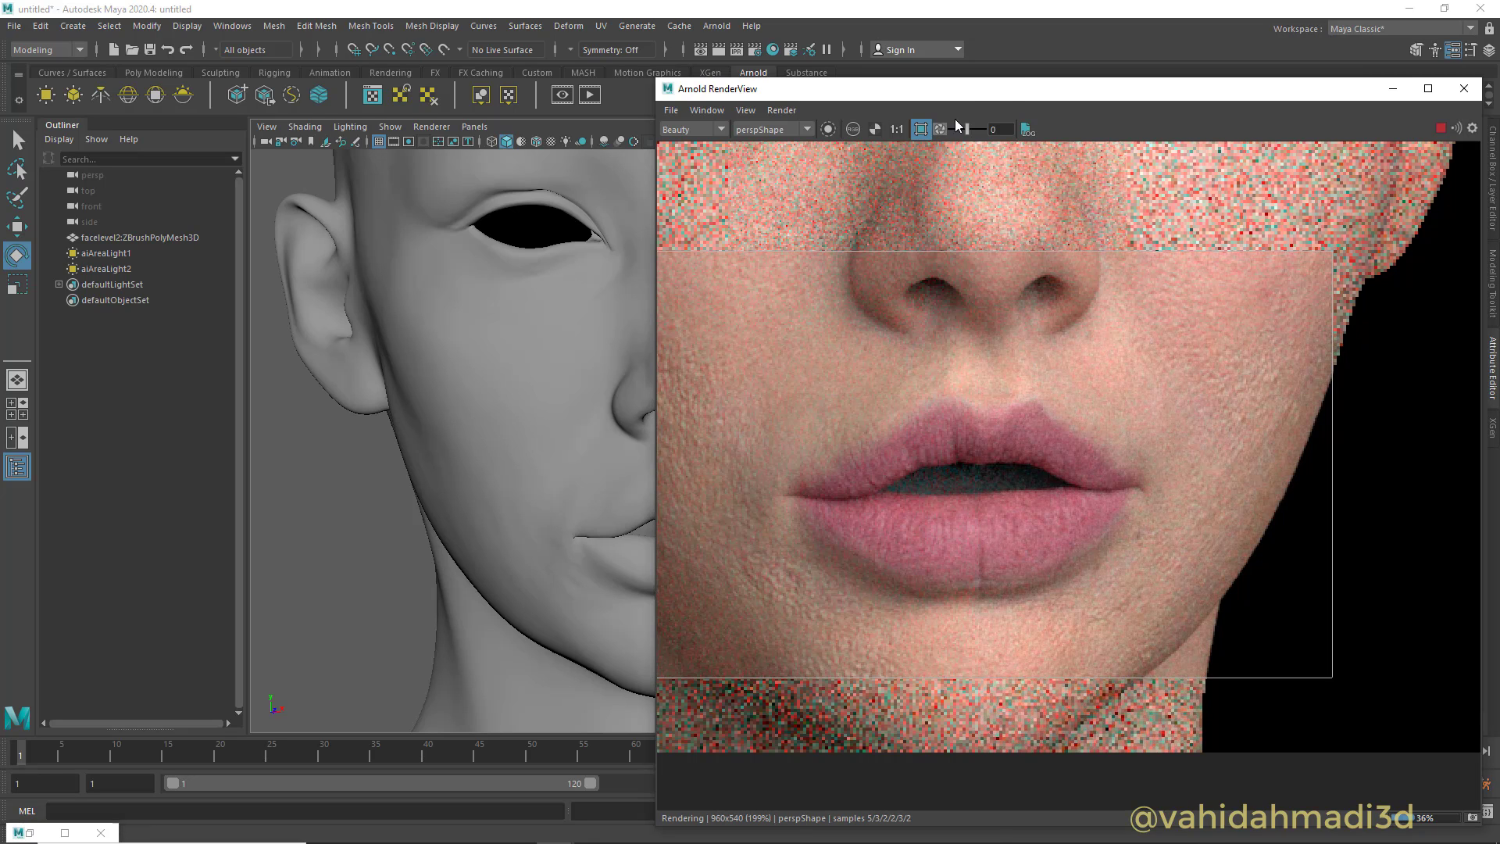
Move the render window aside, open Hypershade and select the skin surface node in the graph
left_click_drag(972, 88, 326, 150)
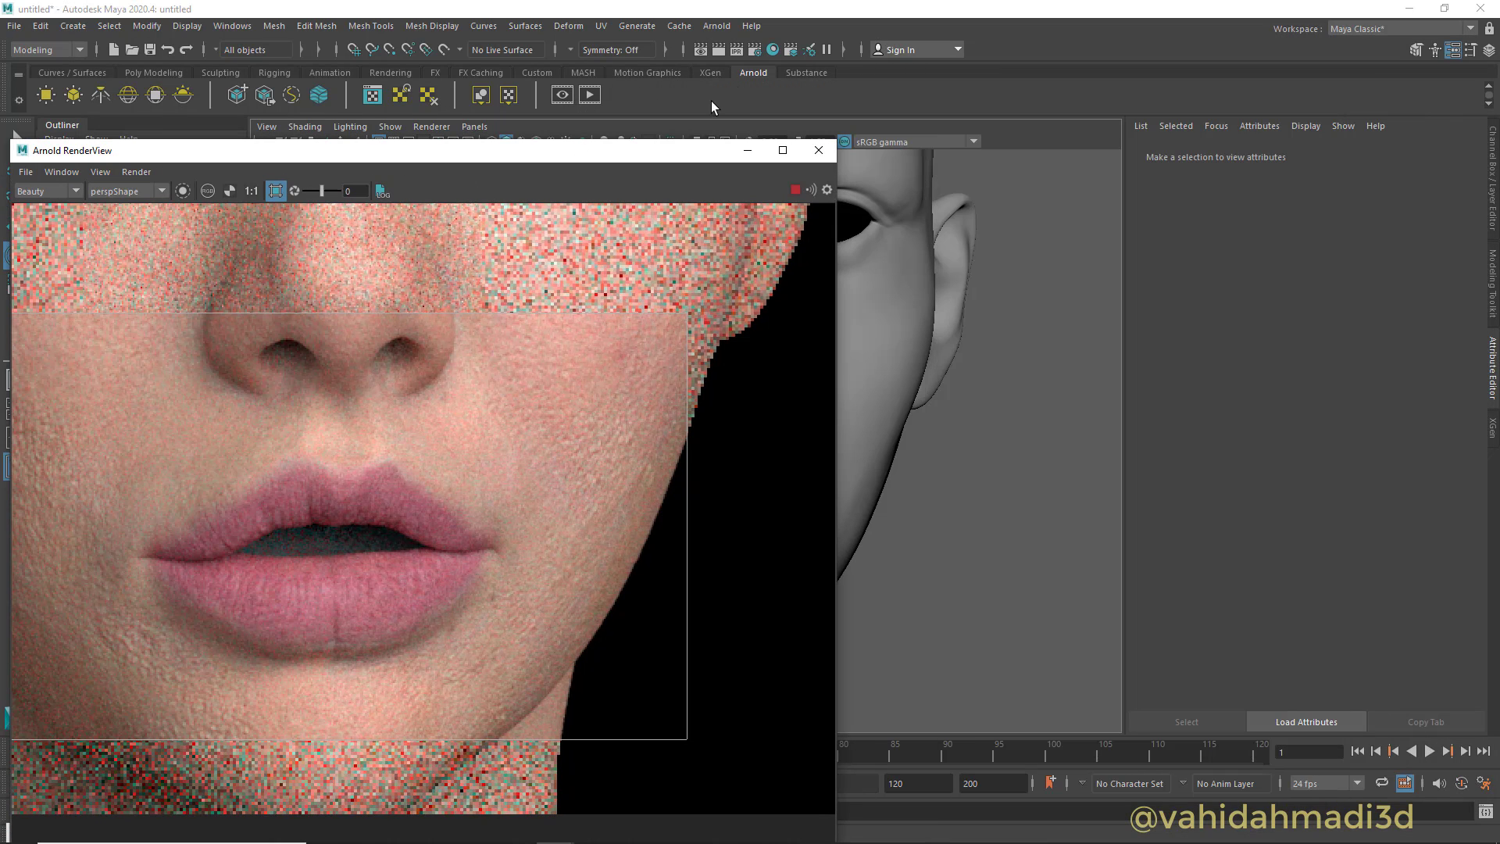
left_click(774, 49)
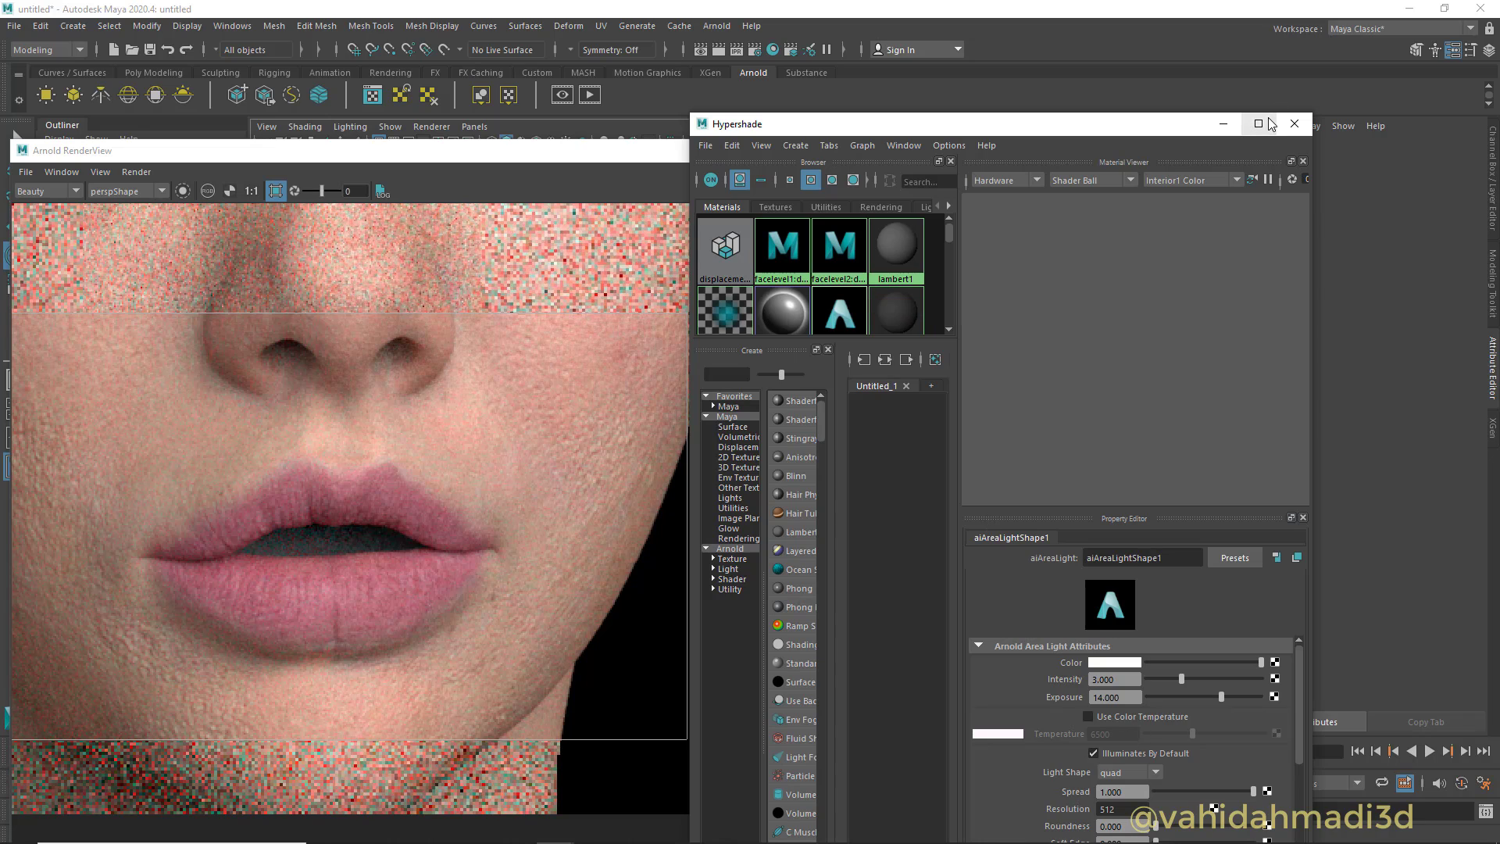
scroll(972, 651, "down", 5)
mouse_move(963, 617)
middle_mouse_down("alt")
mouse_move(914, 533)
mouse_move(944, 510)
mouse_move(1062, 519)
middle_mouse_up("alt")
middle_click_drag(964, 514, 934, 498, "alt")
left_click(985, 502)
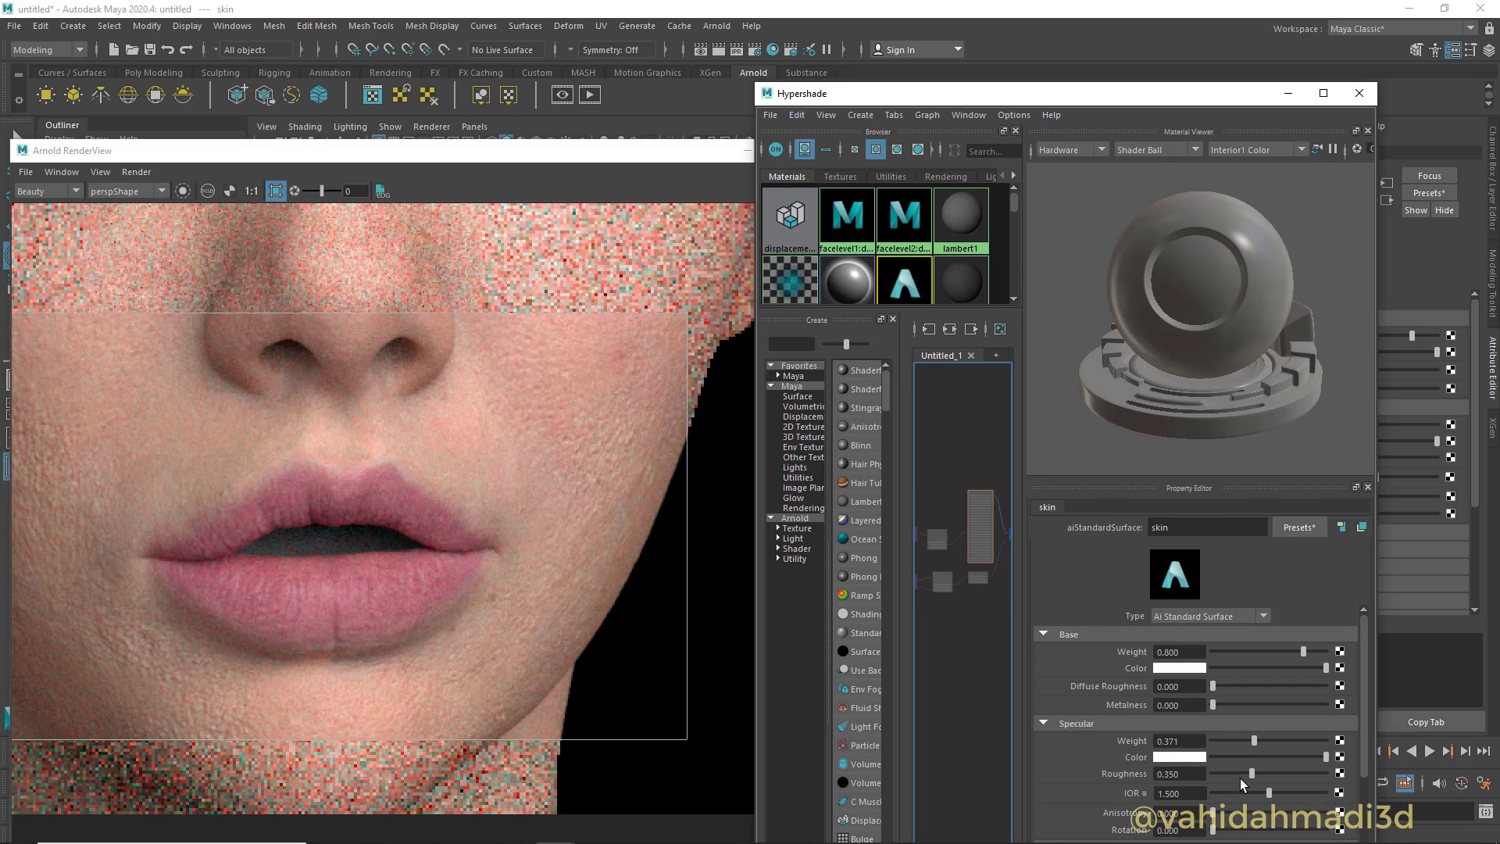
Set the skin material's specular weight to 0.580 and its roughness to 0.245, and check the rendered region
left_click_drag(1247, 740, 1240, 773)
scroll(395, 605, "down", 3)
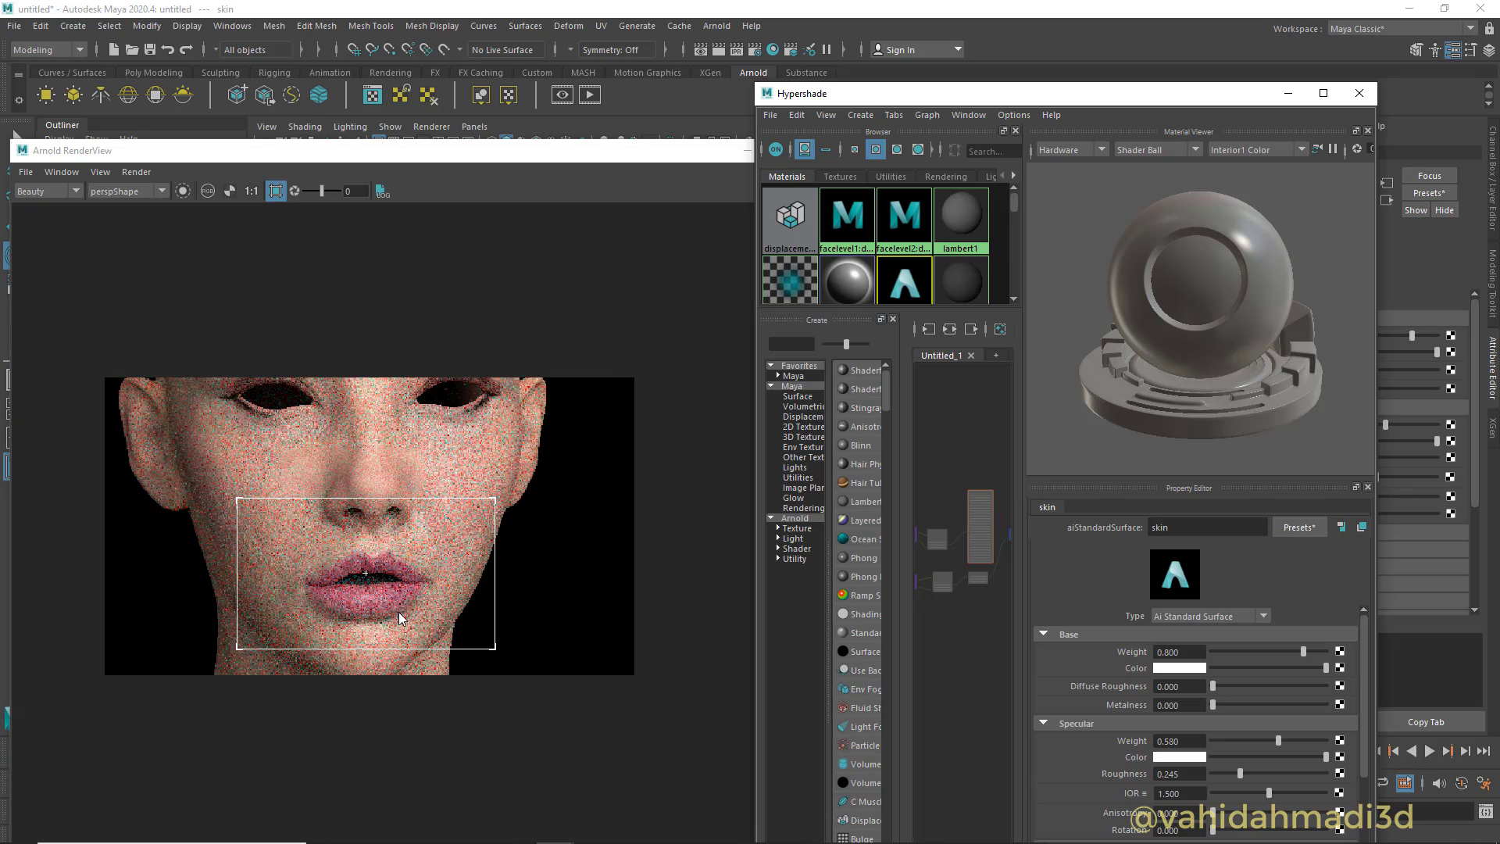
scroll(400, 619, "up", 1)
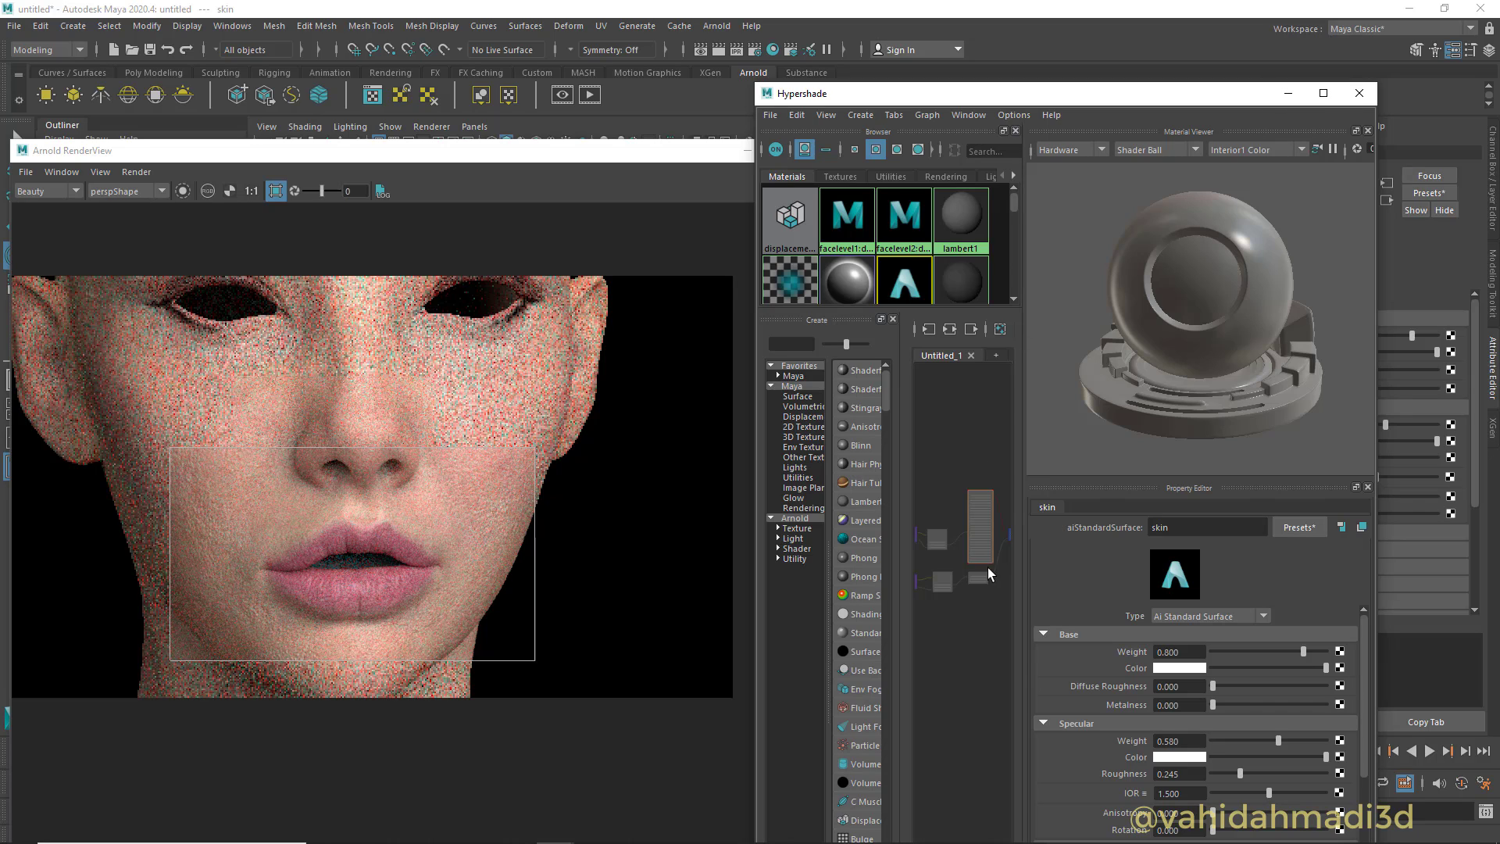
Select displacementShader1 in the skin material's network and re-enter its displacement scale as 1
middle_click_drag(962, 562, 965, 552, "alt")
scroll(979, 538, "up", 4)
middle_click_drag(997, 614, 968, 577, "alt")
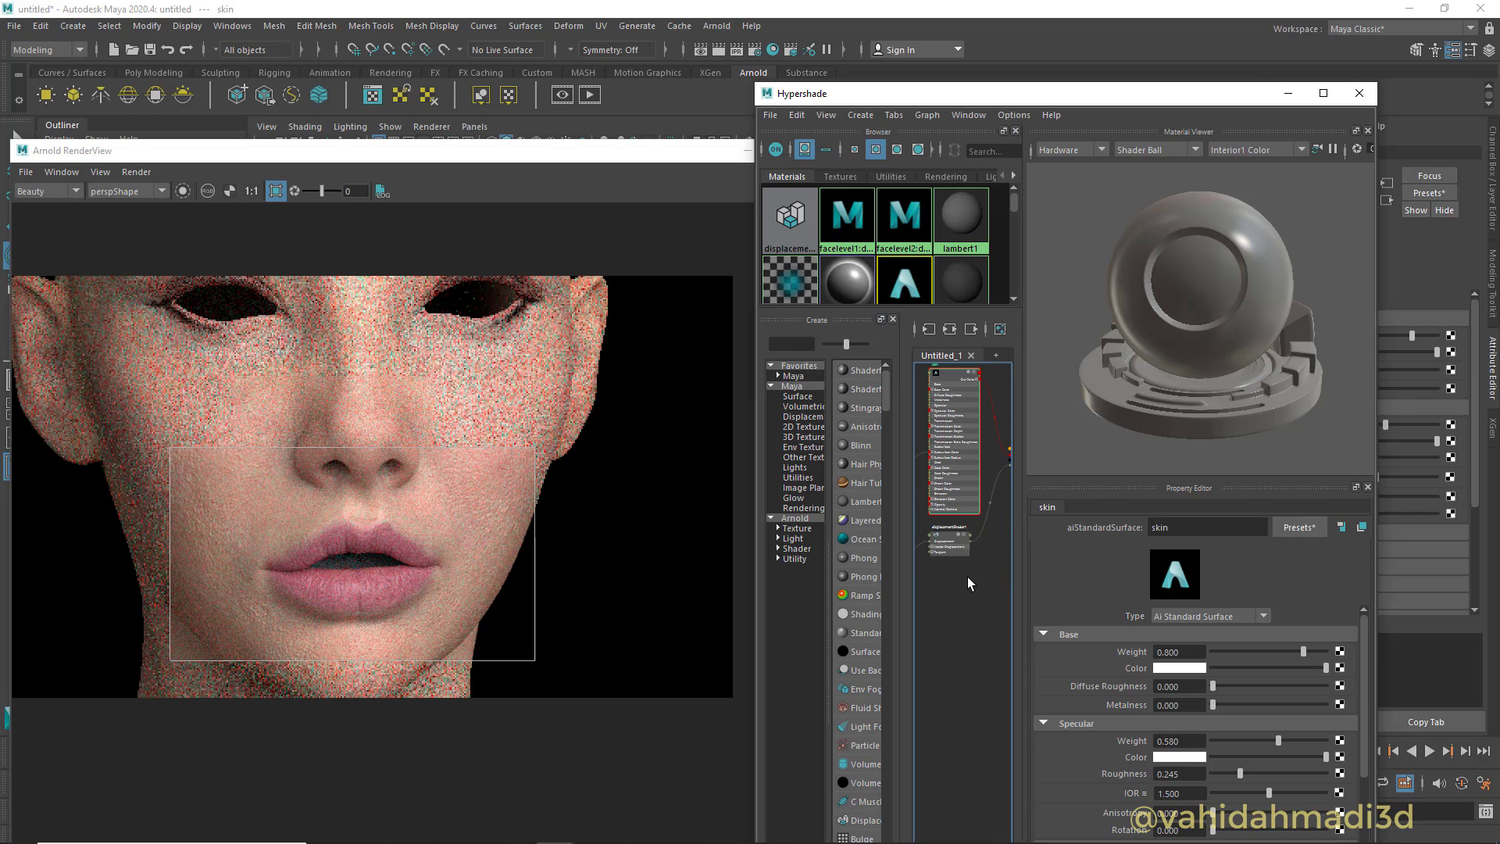
left_click(938, 546)
scroll(955, 555, "up", 3)
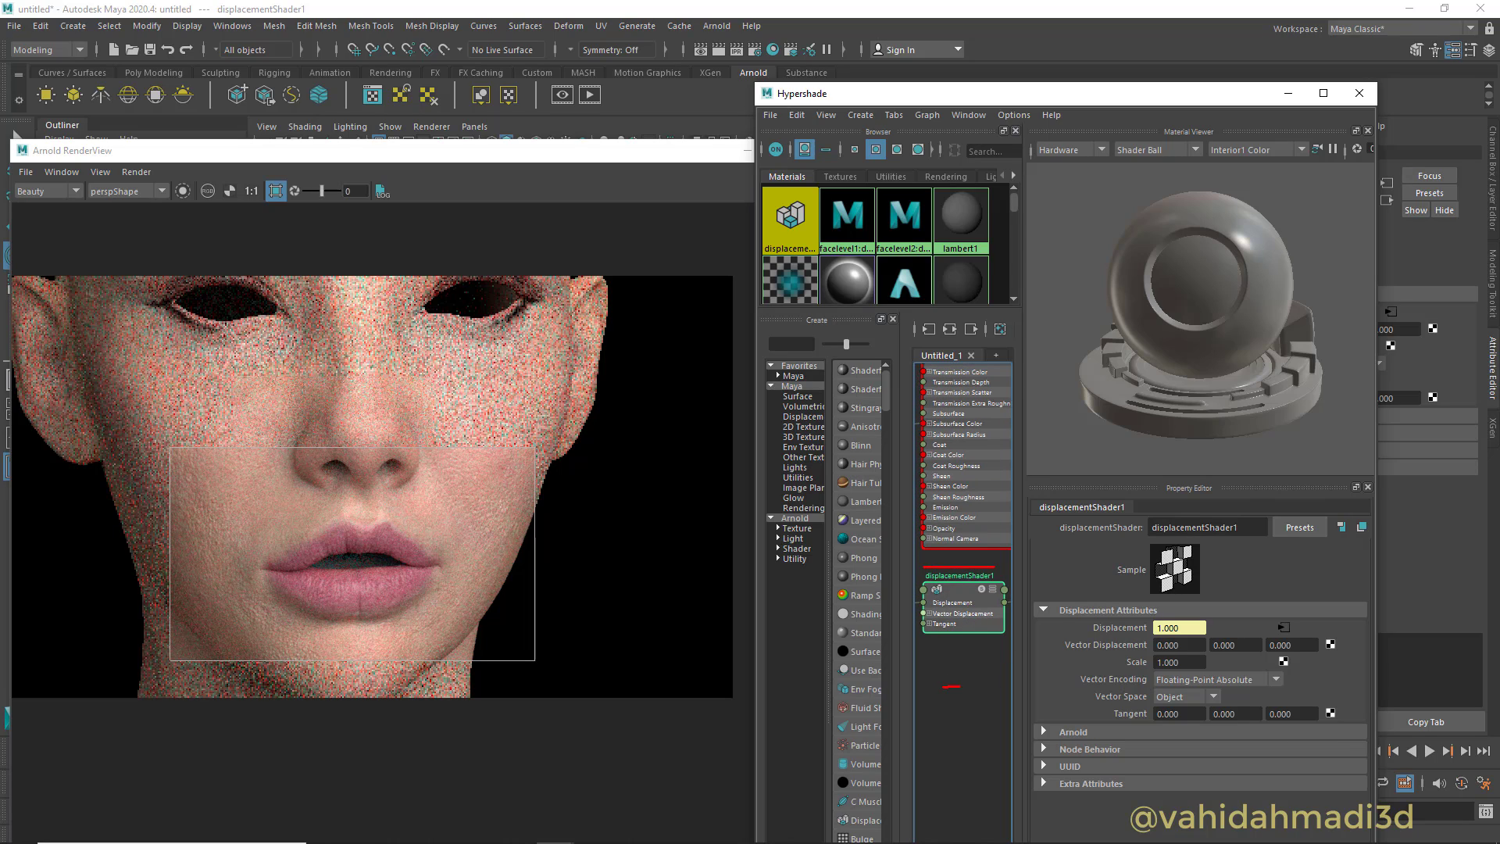
left_click(1180, 662)
left_click_drag(1158, 660, 1042, 606)
type(".")
type("1")
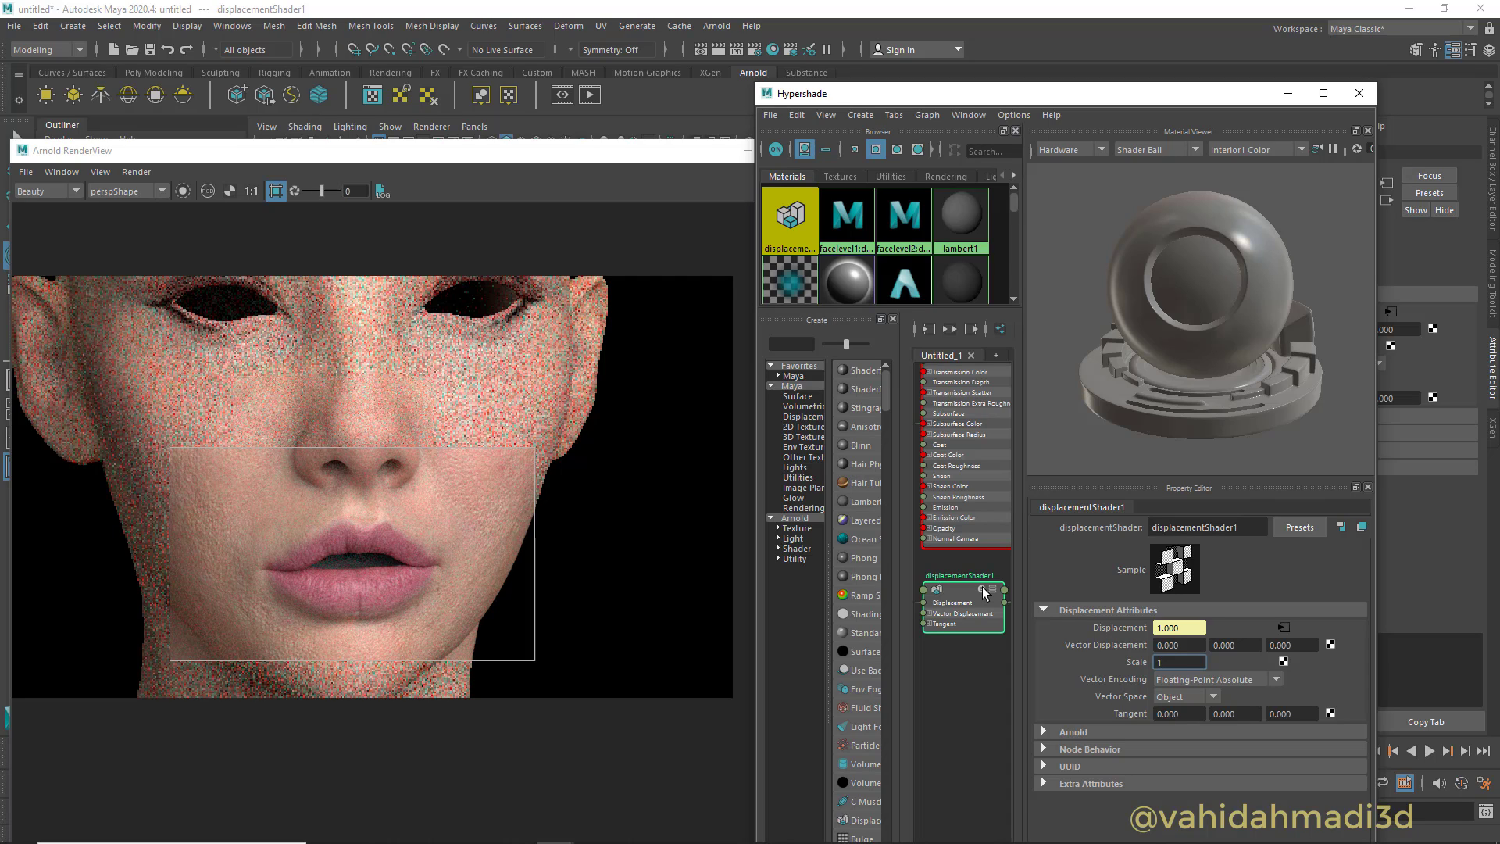
key("Return")
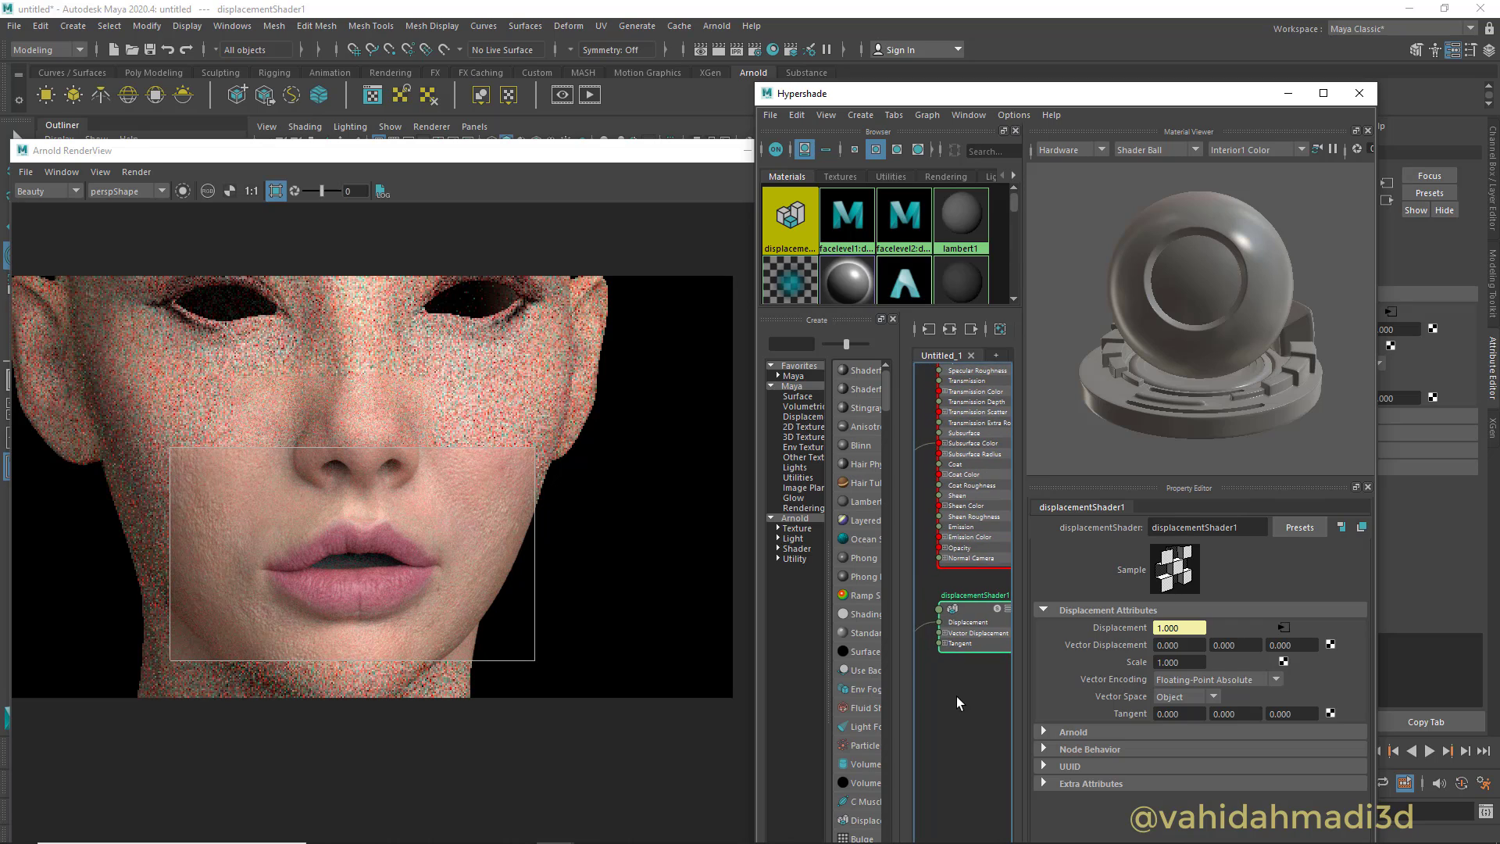
Turn the camera to a three-quarter view of the face and redraw the render region over one eye, cheek and half the mouth
scroll(356, 633, "up", 1)
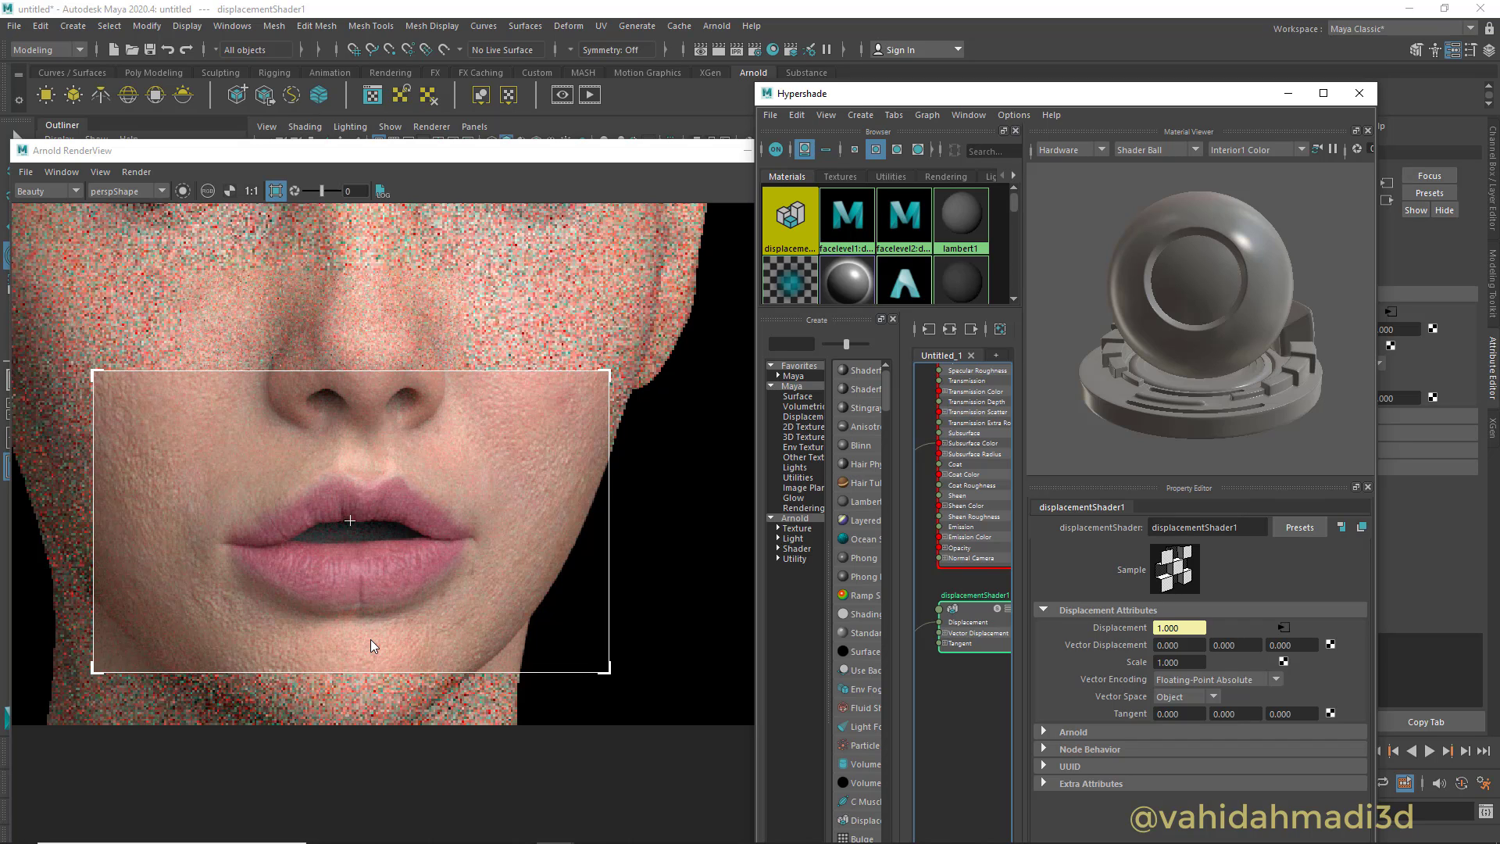
scroll(383, 618, "up", 2)
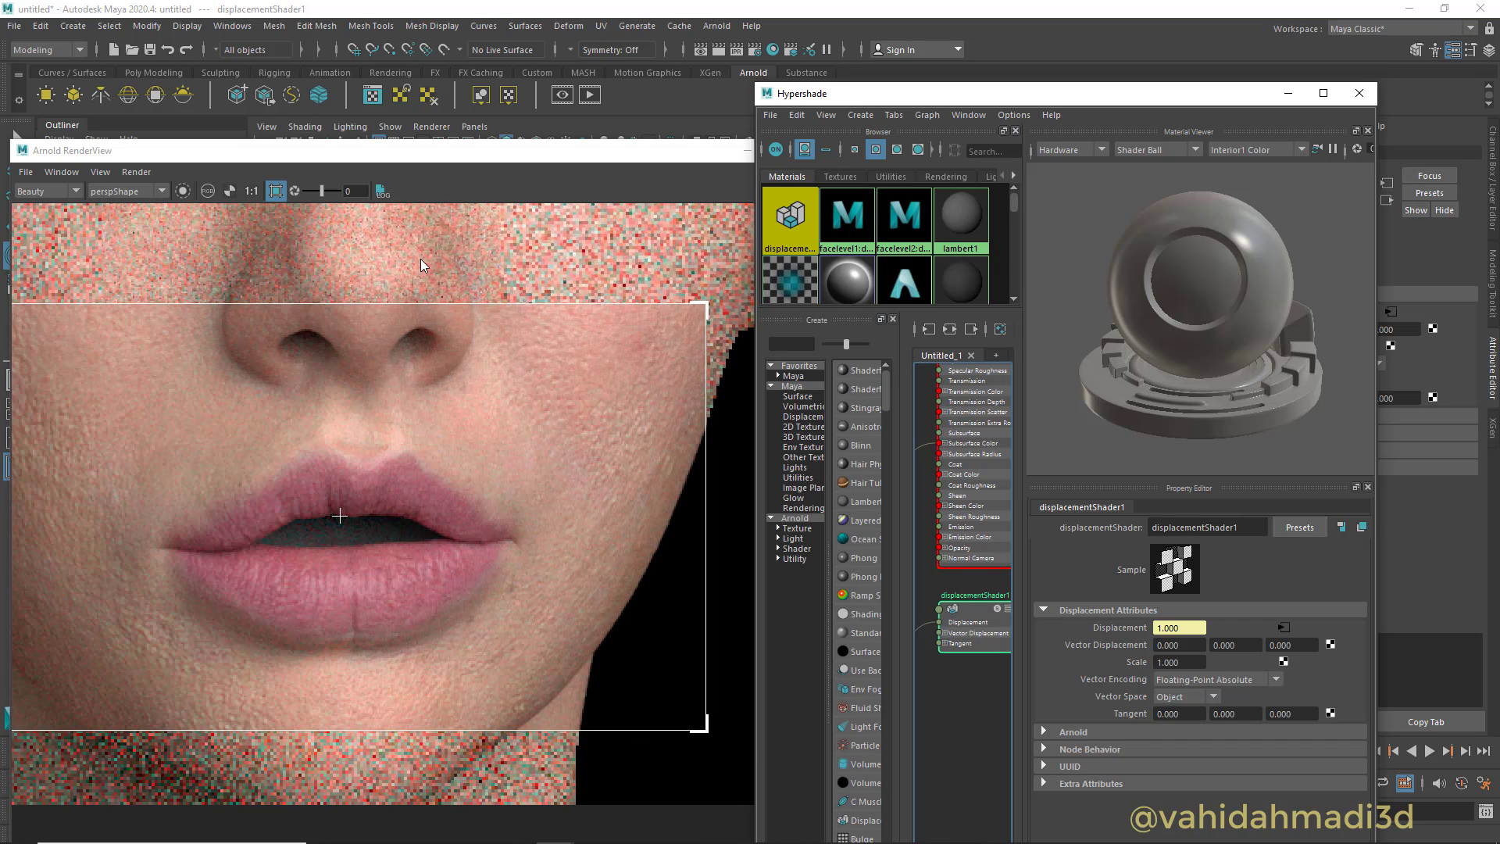
left_click_drag(486, 154, 1008, 424)
left_click_drag(627, 331, 567, 316, "alt")
scroll(567, 316, "up", 2)
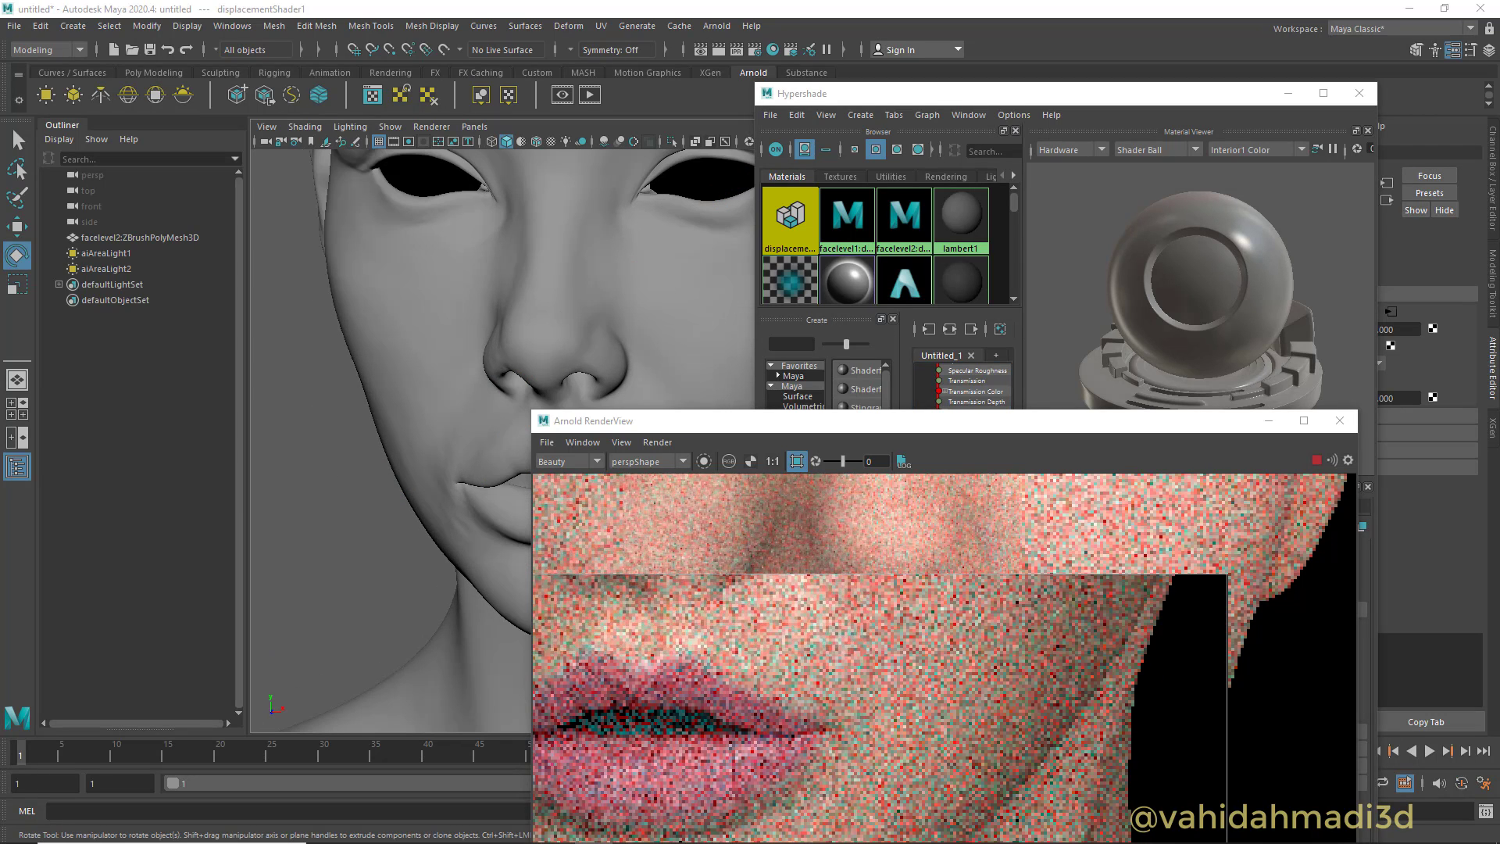
scroll(954, 743, "down", 3)
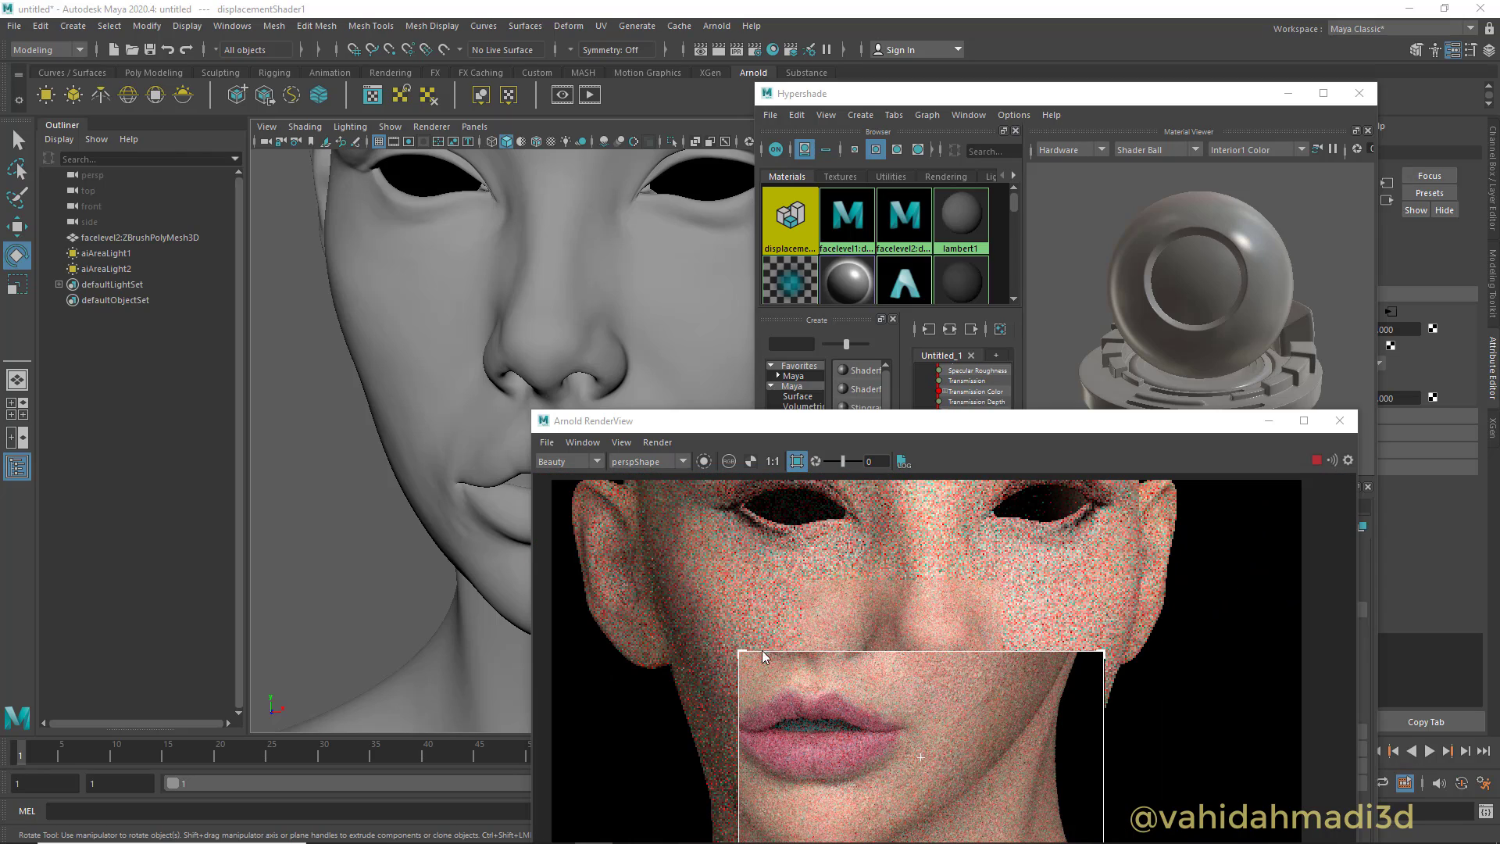
mouse_move(500, 328)
left_mouse_down("alt")
mouse_move(498, 199)
mouse_move(869, 366)
mouse_move(915, 85)
left_mouse_up("alt")
left_click_drag(1116, 206, 834, 555)
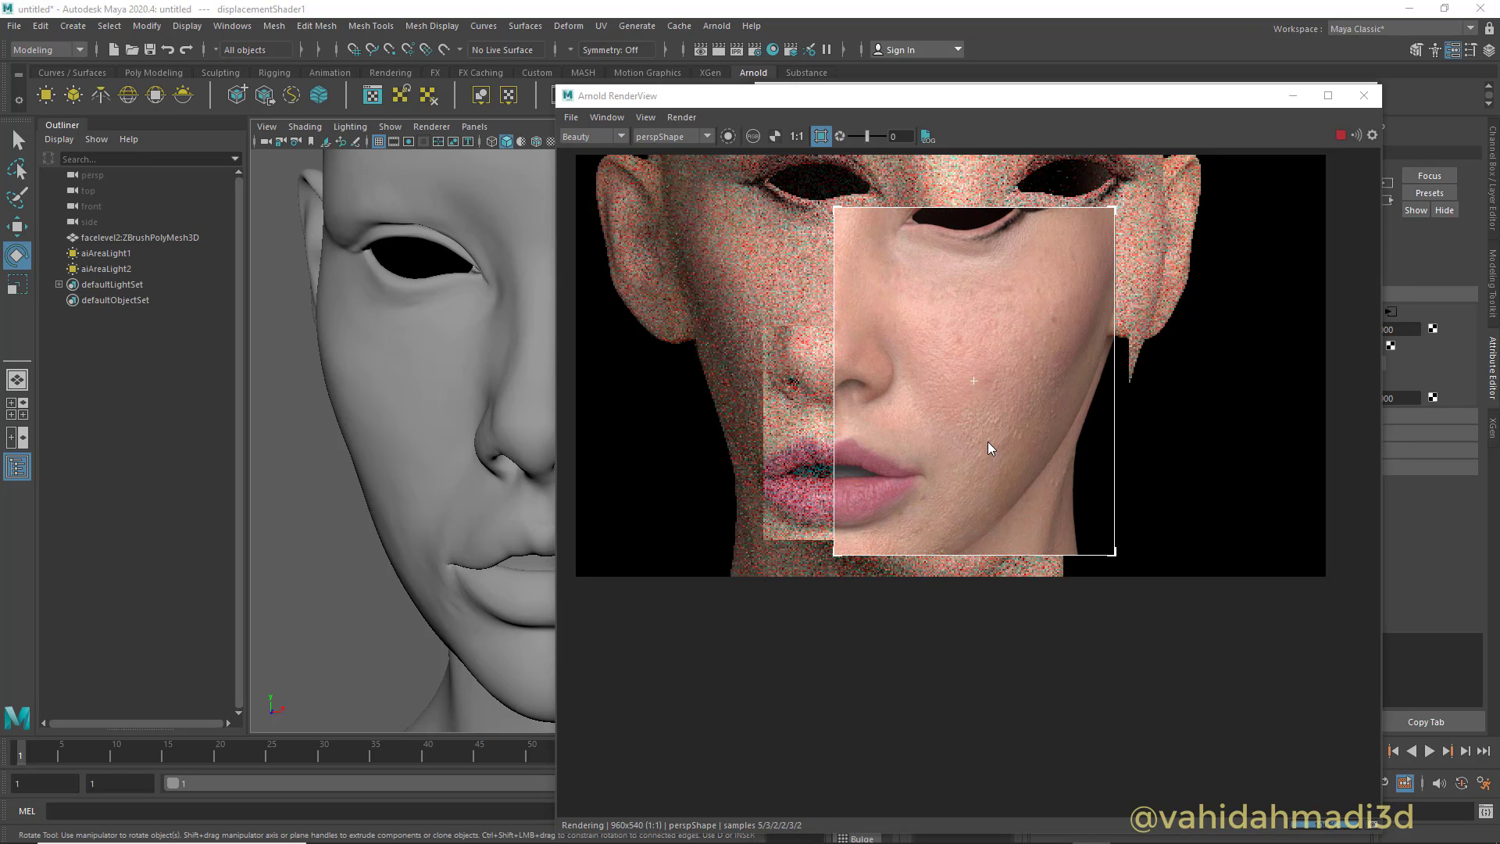
scroll(988, 442, "up", 1)
key("ctrl+2")
left_click_drag(935, 481, 1072, 481)
mouse_move(882, 363)
left_mouse_down()
mouse_move(1087, 276)
mouse_move(1060, 338)
left_mouse_up()
left_click_drag(1051, 287, 1080, 454)
mouse_move(898, 342)
left_mouse_down()
mouse_move(919, 460)
mouse_move(1078, 454)
left_mouse_up()
key("Escape")
scroll(945, 468, "down", 2)
Switch to ZBrush, raise the model to subdivision level 5 and frame the face close up from the front
key("super")
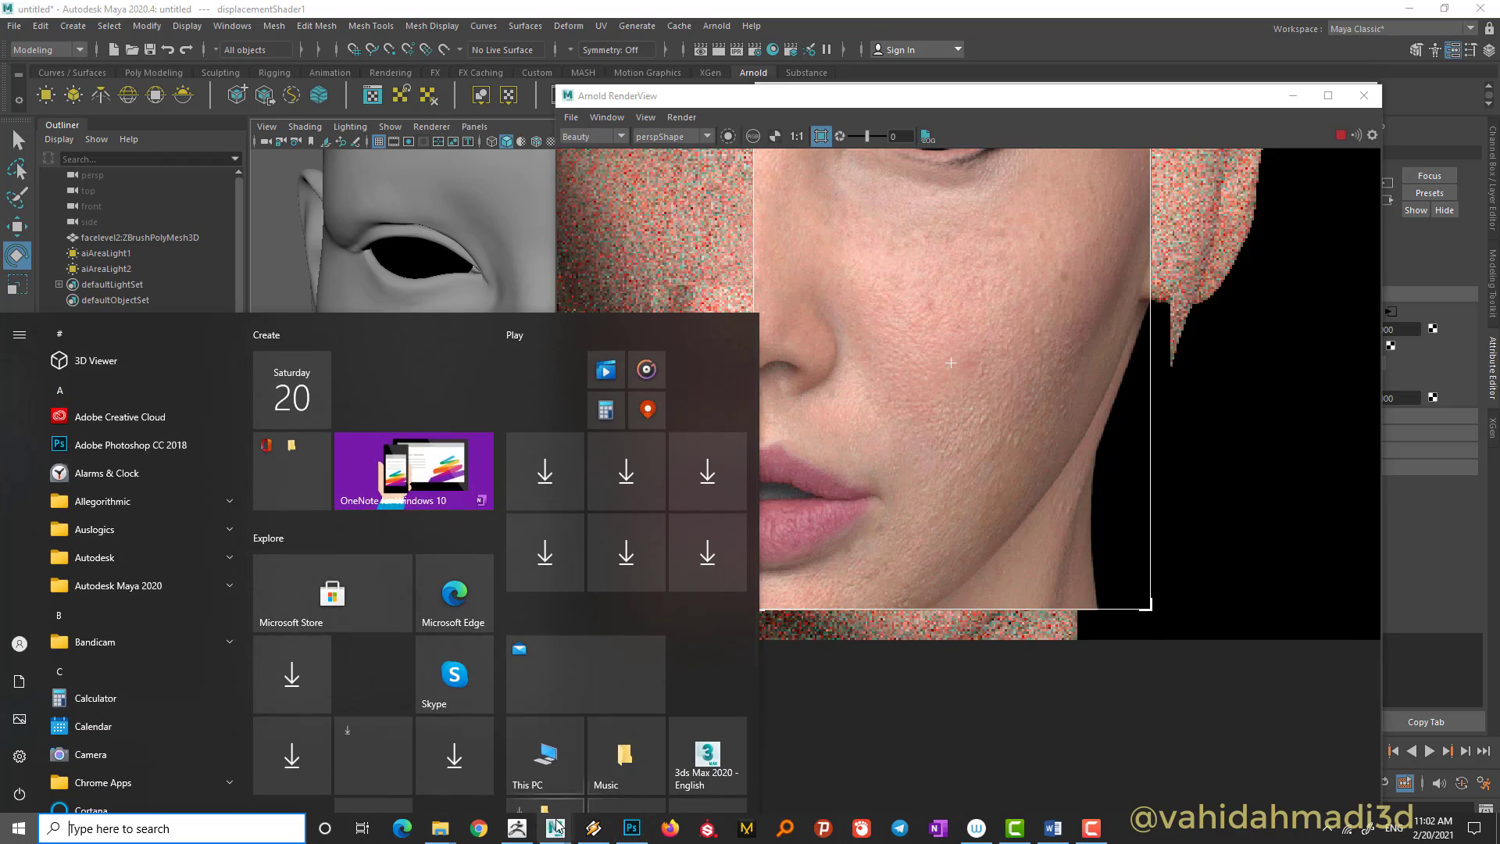
left_click(517, 828)
key("d")
key("d")
key("d")
mouse_move(1094, 609)
left_mouse_down()
mouse_move(1016, 594)
mouse_move(1062, 624)
left_mouse_up()
right_click_drag(1062, 624, 1117, 617)
right_click_drag(1024, 593, 1071, 617, "ctrl")
left_click_drag(1072, 617, 1100, 643)
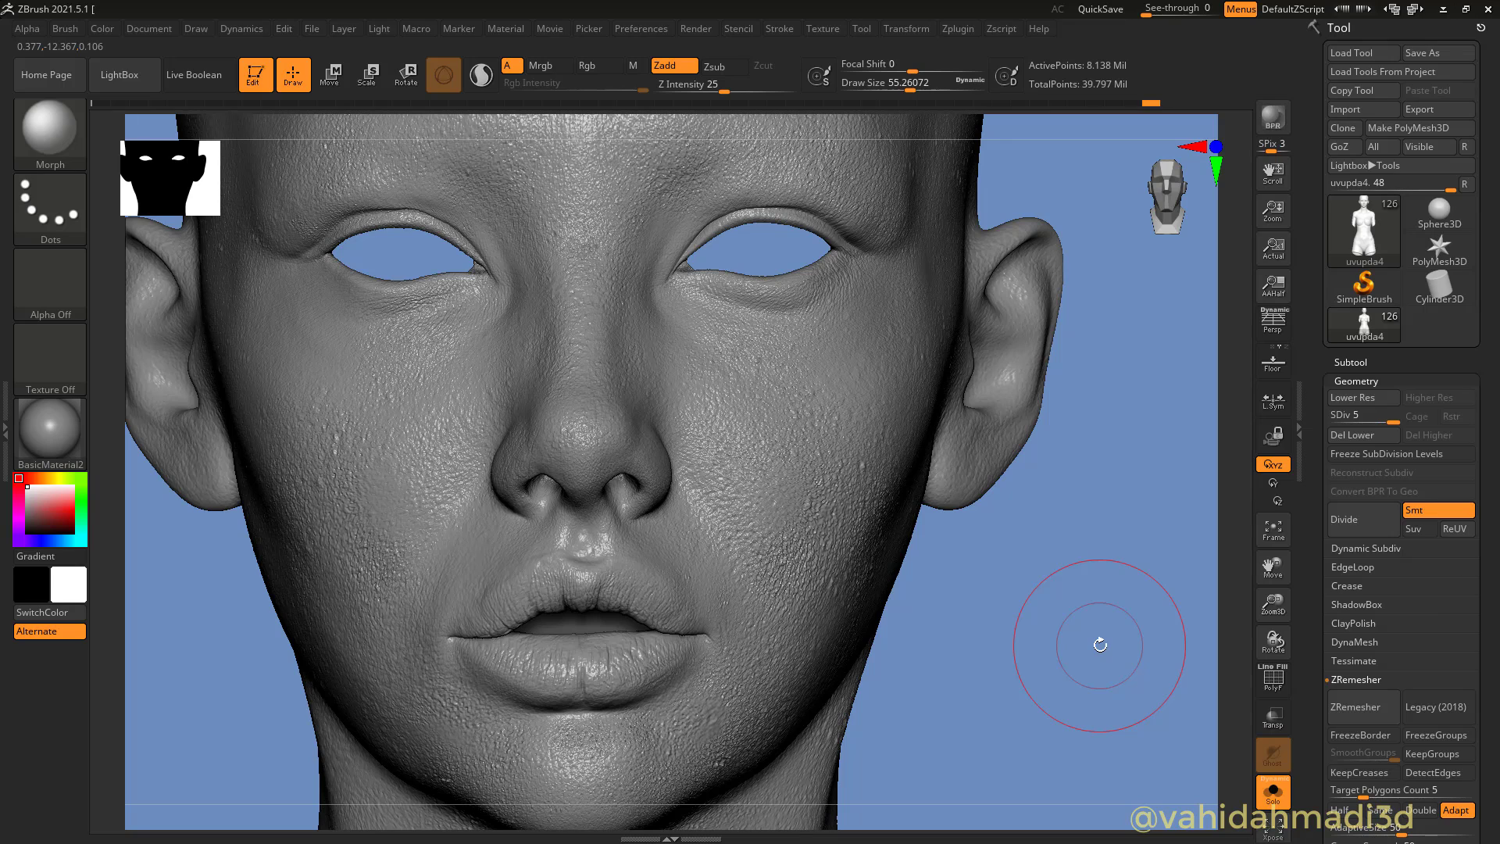